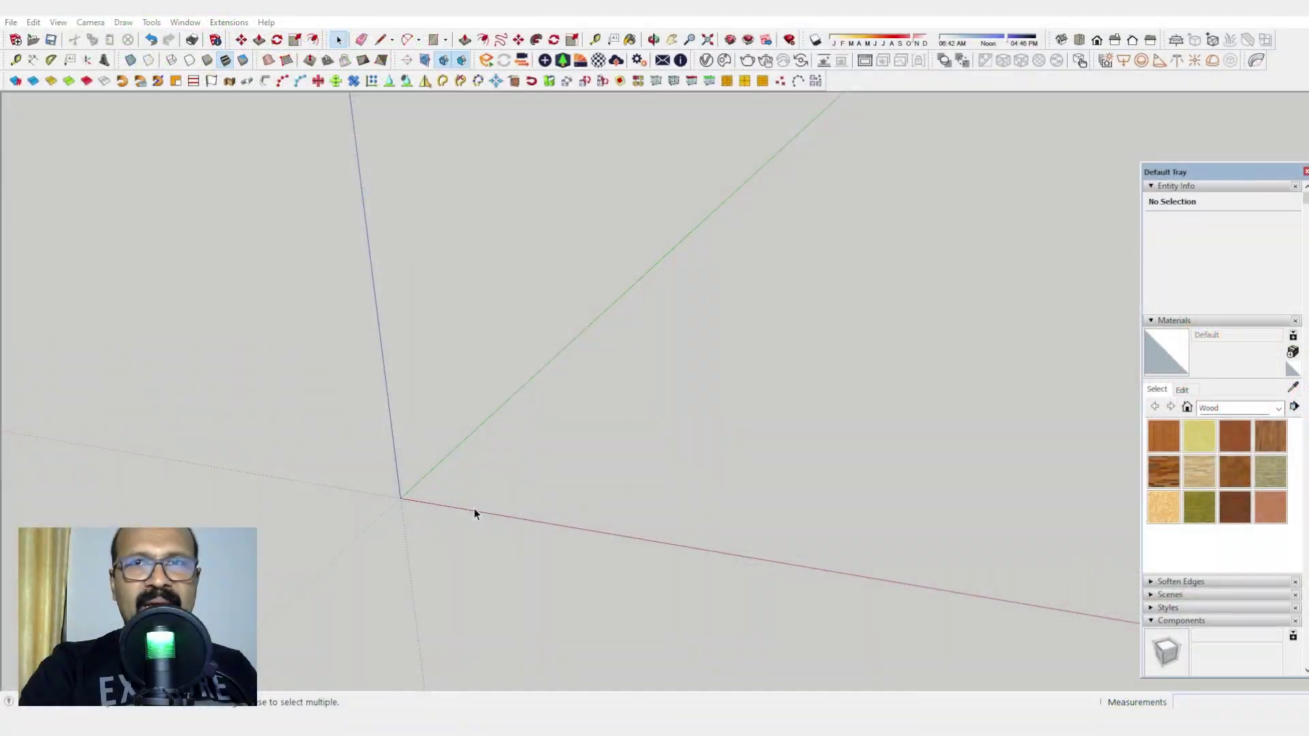
Step: Draw an upright rectangle along the red axis, 2 m tall, starting and closing at the origin
scroll(469, 507, up, 2)
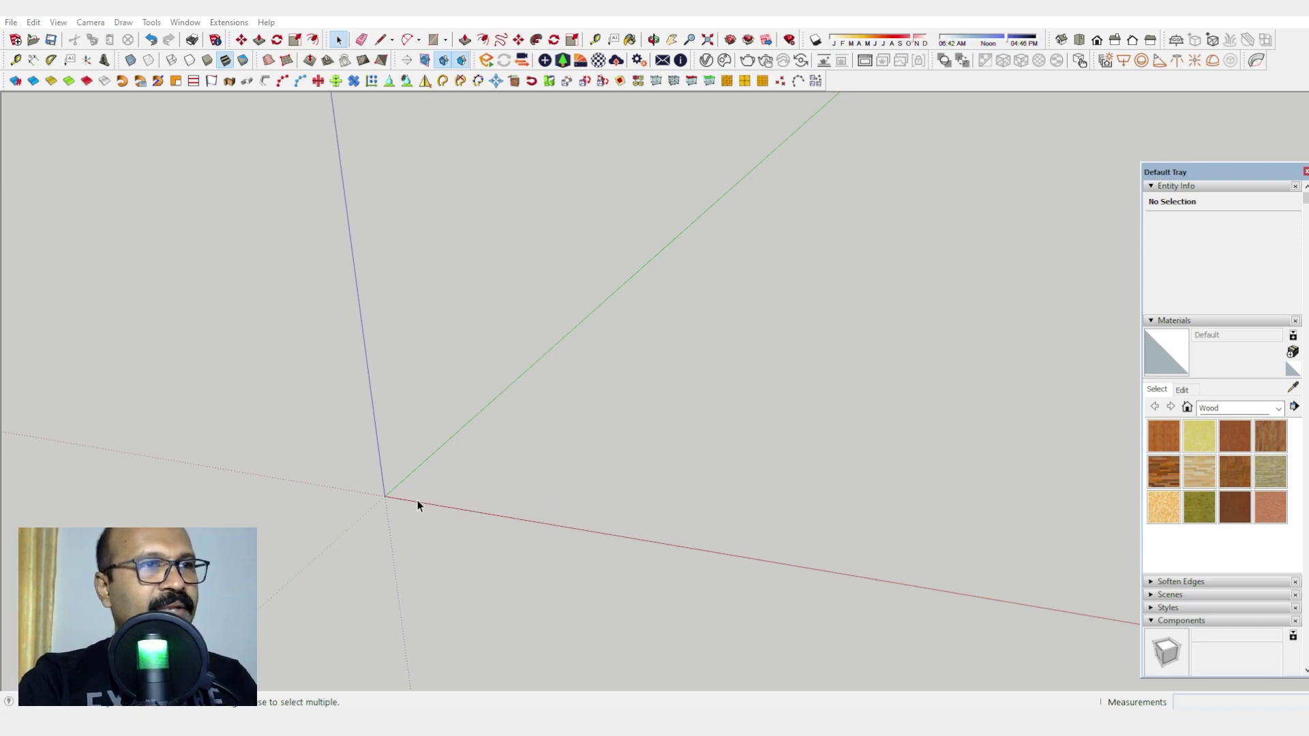
key(l)
click(385, 497)
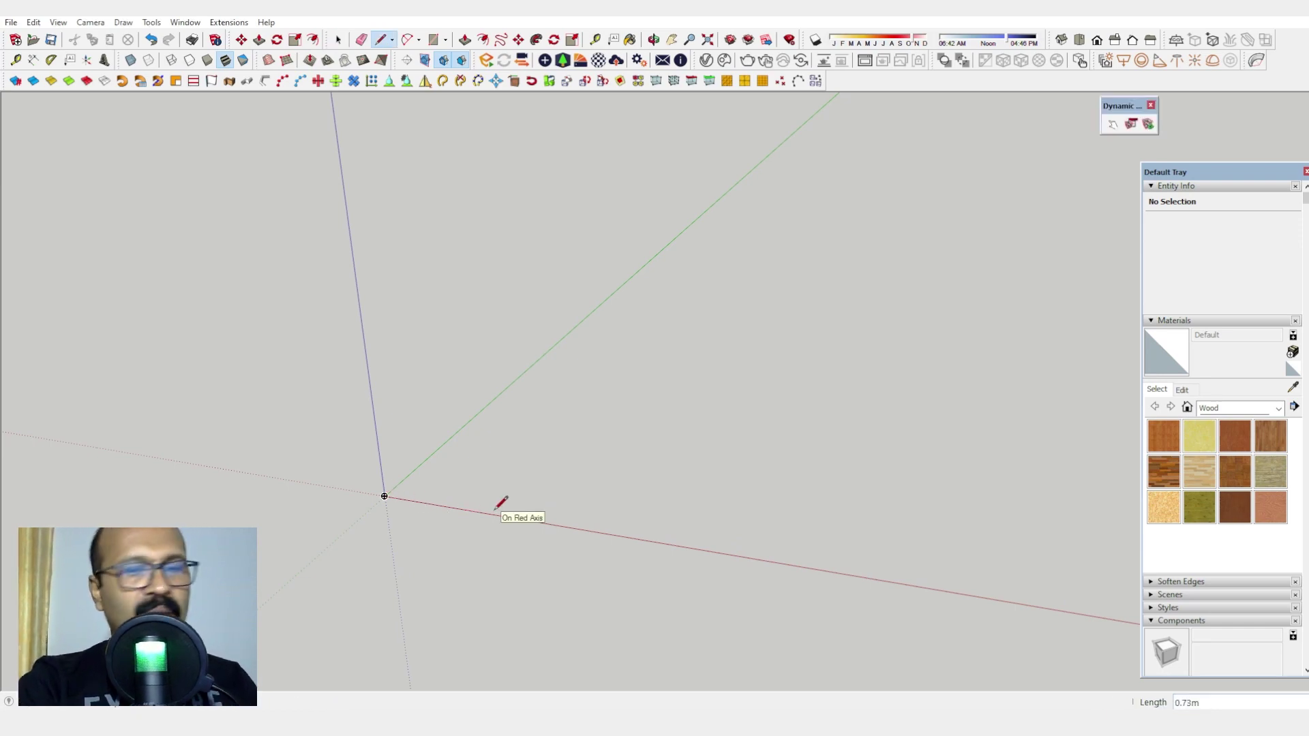
click(534, 521)
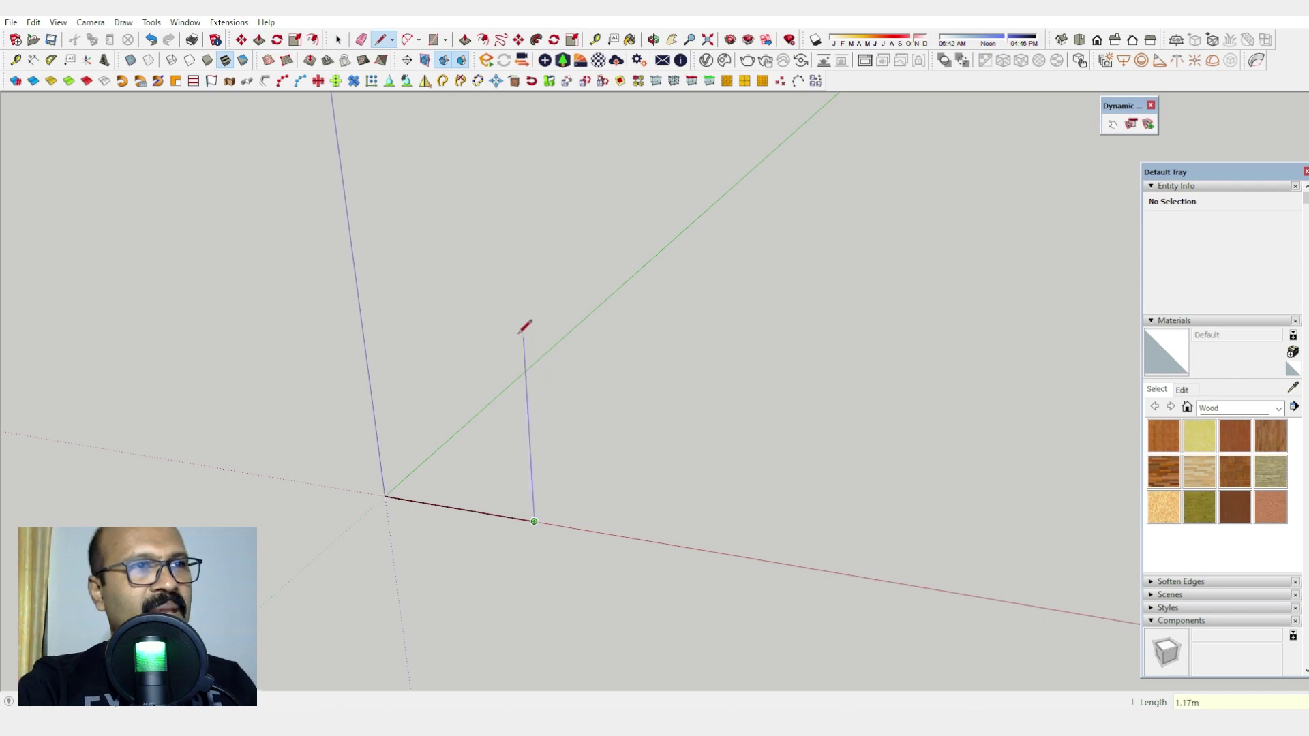
text(2)
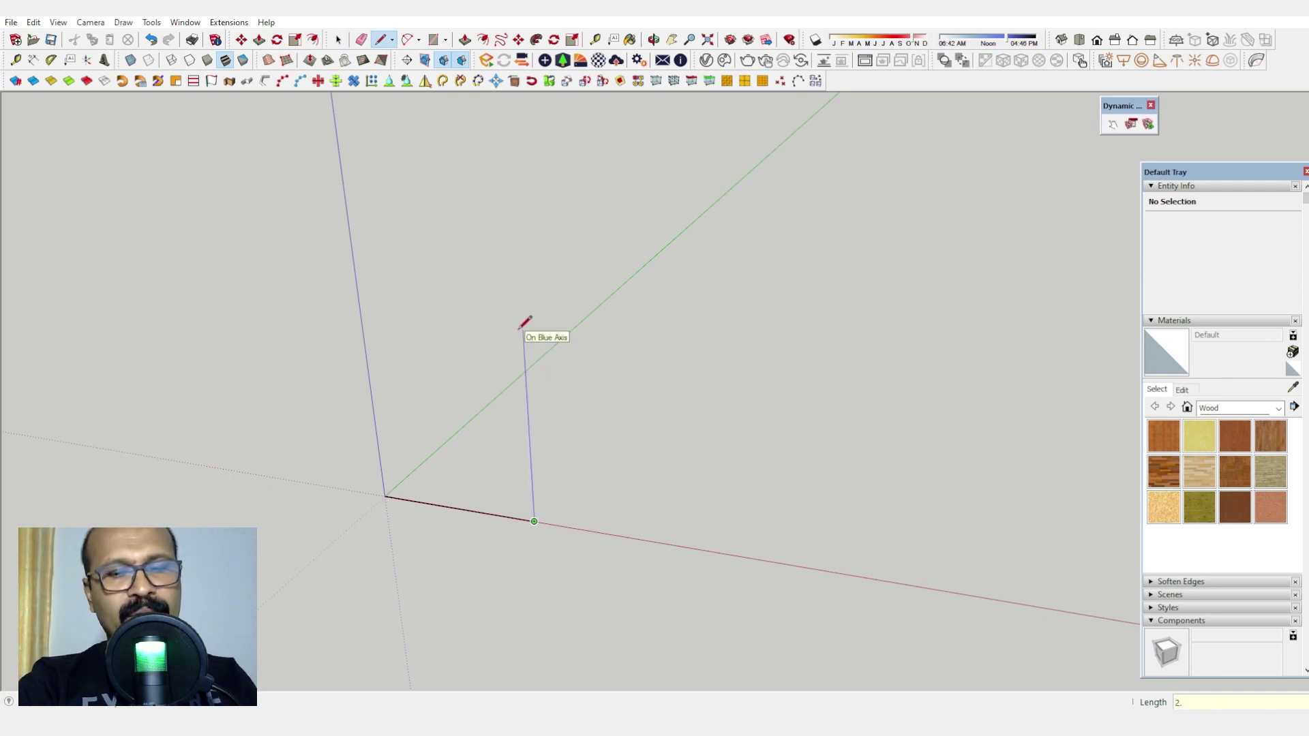
text(.)
key(Return)
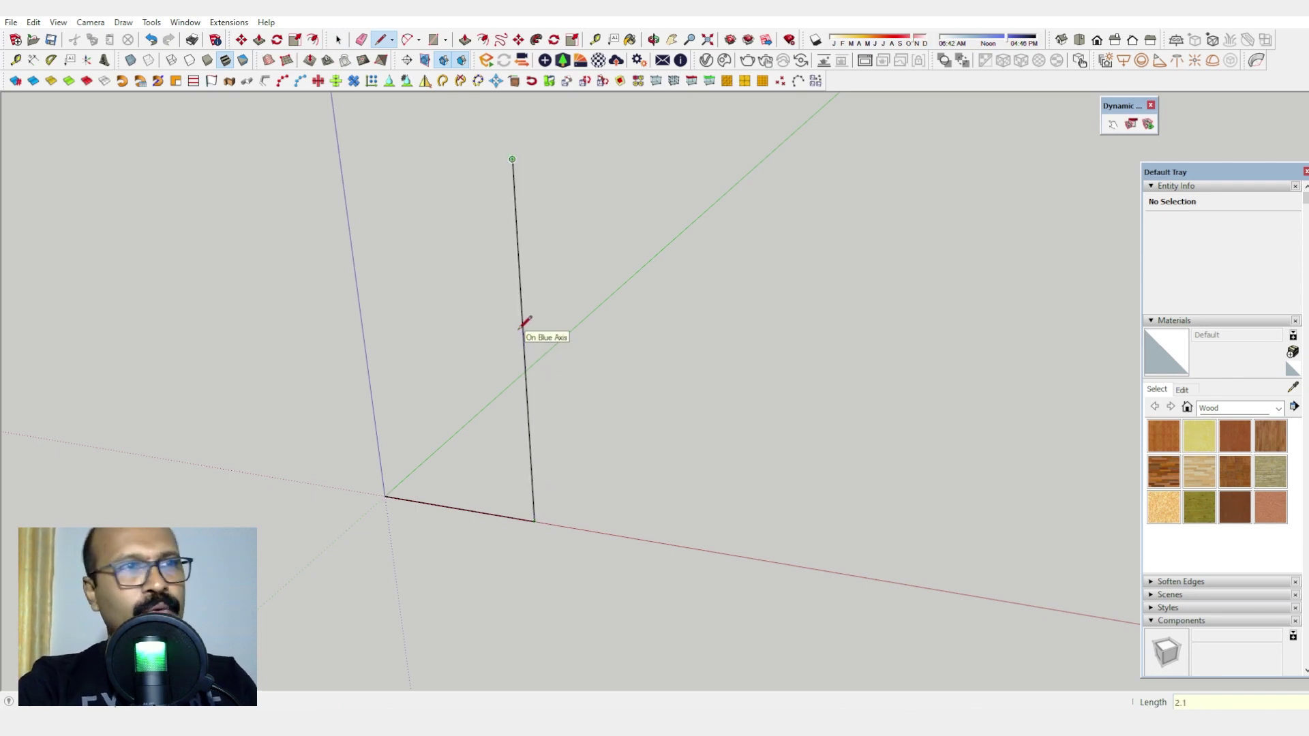
click(338, 150)
click(385, 497)
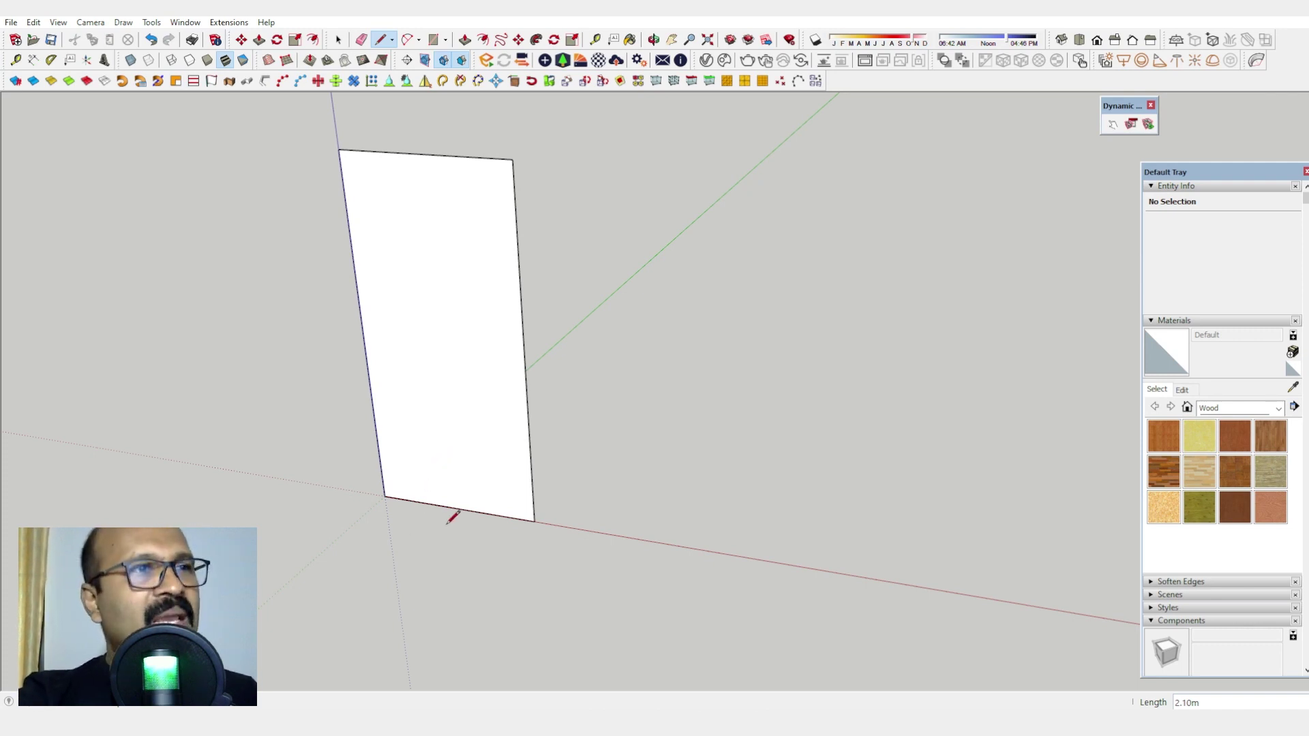
Step: Push/pull the rectangular face into a 0.1 m thick slab
key(p)
click(457, 347)
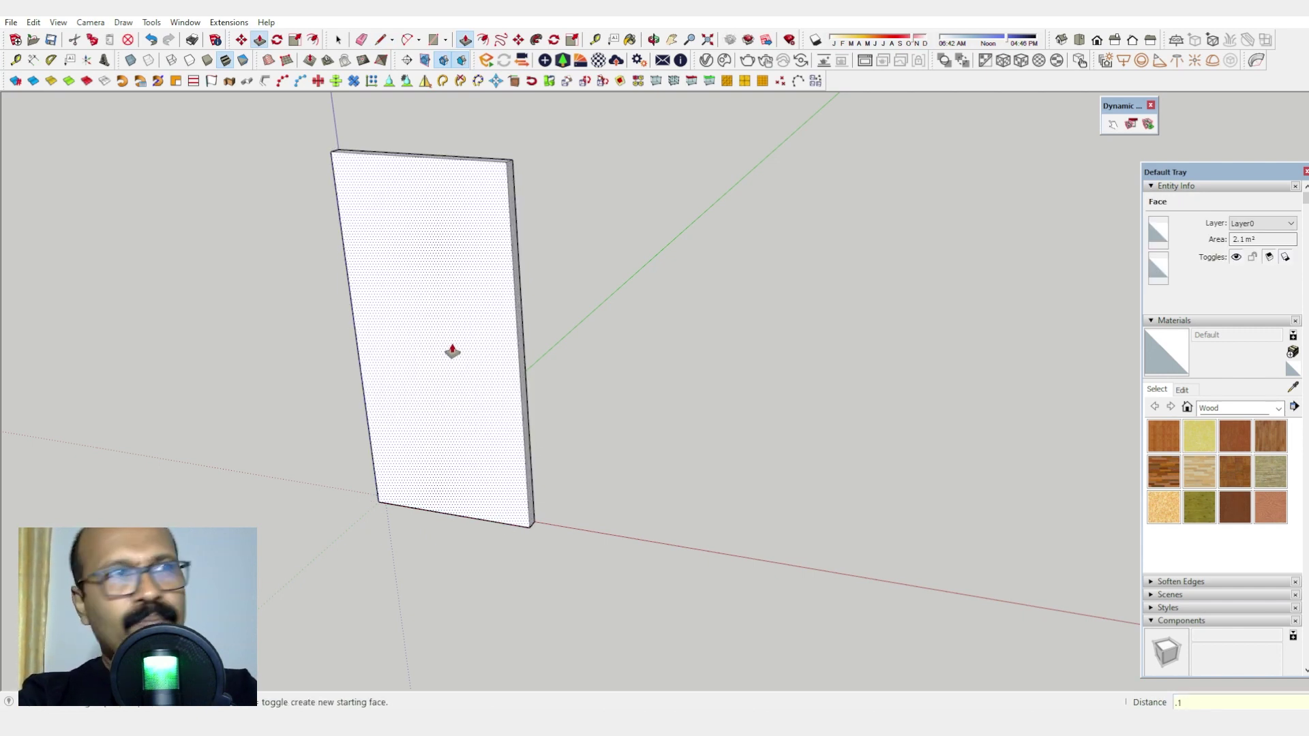
key(Return)
middle_drag(452, 350, 409, 498)
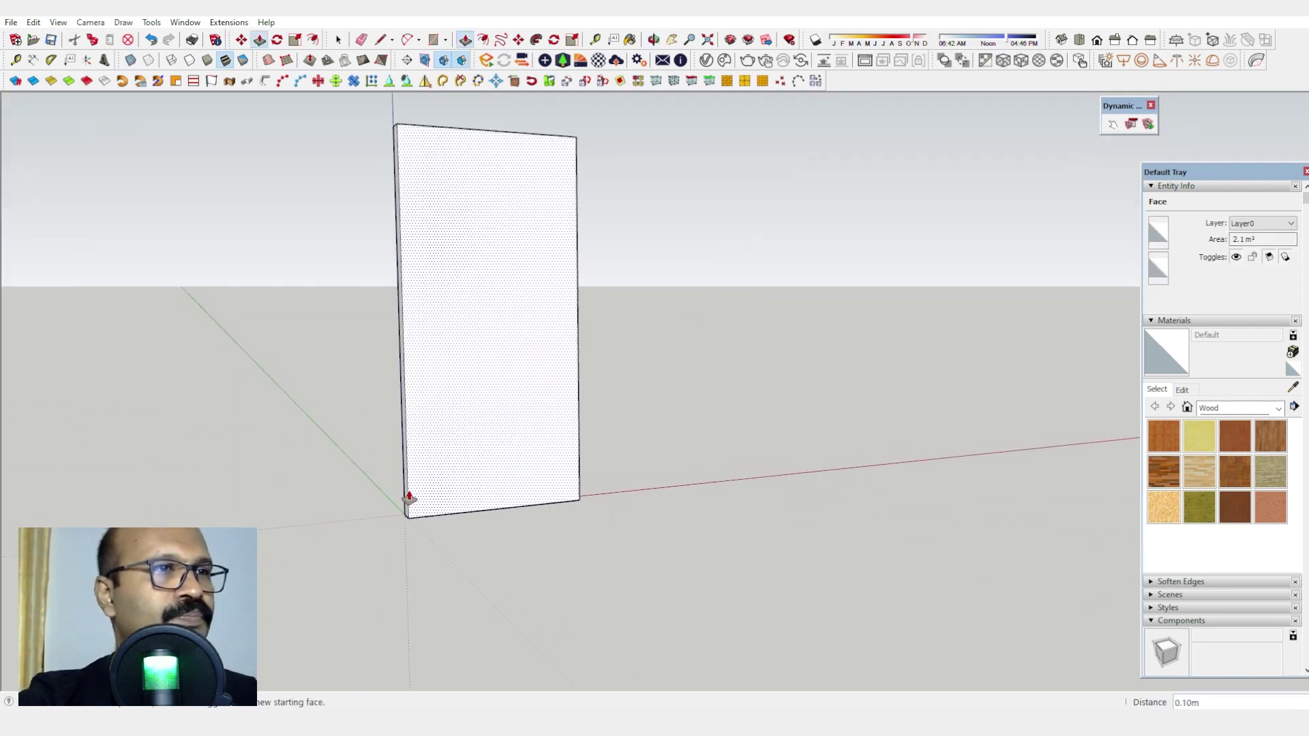
Step: Select the whole slab and move it so its bottom corner sits on the origin
key(space)
middle_drag(529, 429, 496, 444)
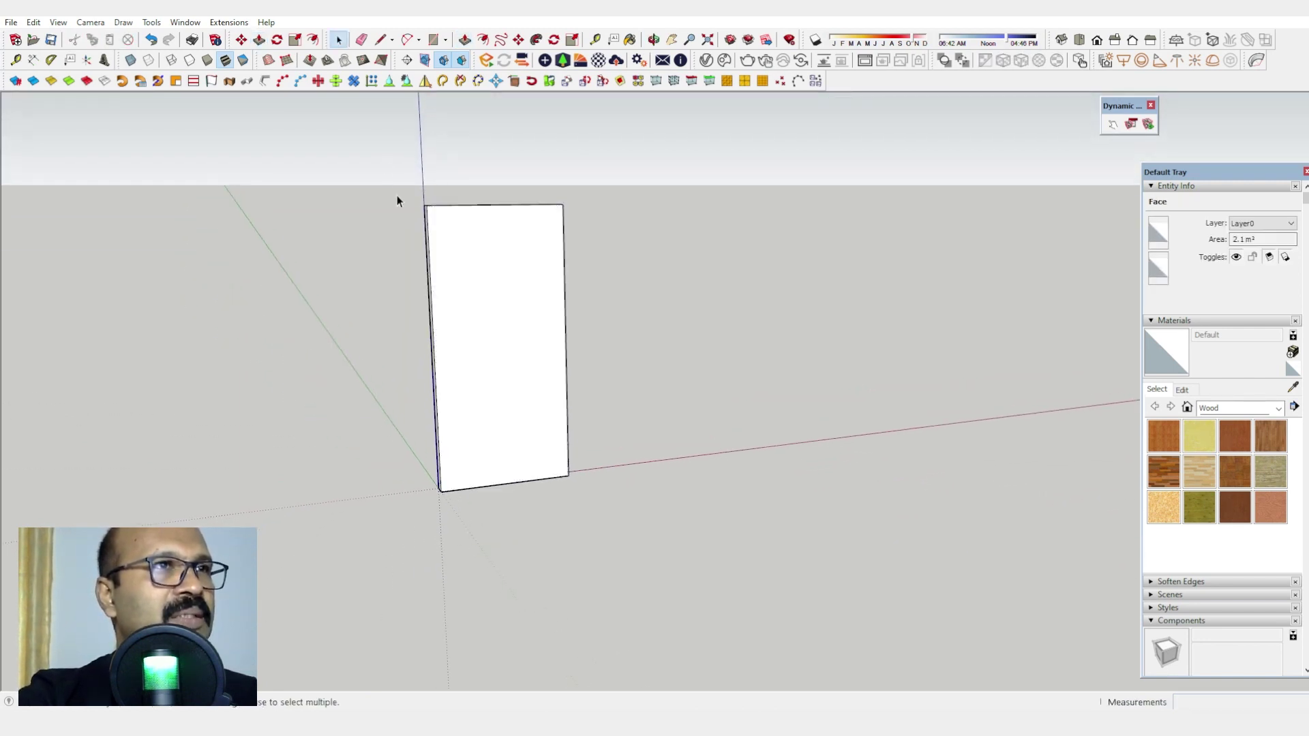
drag(387, 162, 812, 591)
middle_drag(811, 590, 528, 585)
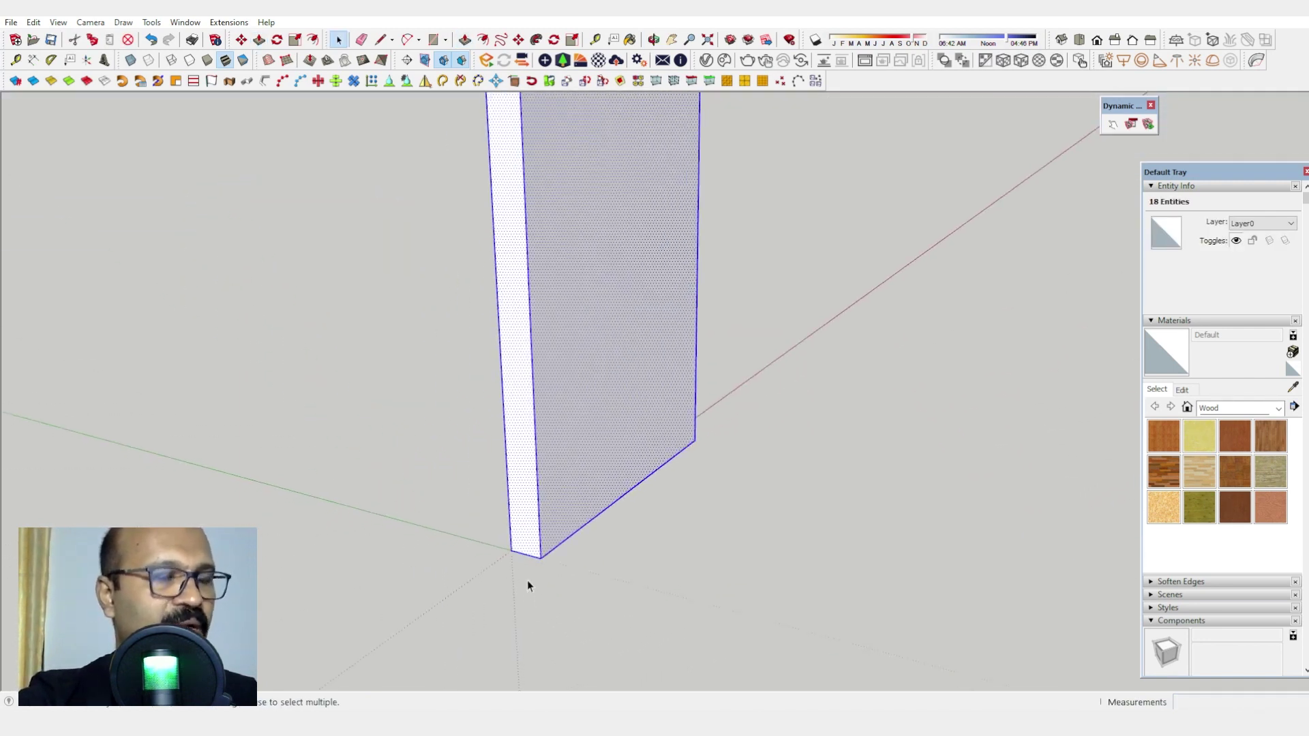
key(m)
click(542, 553)
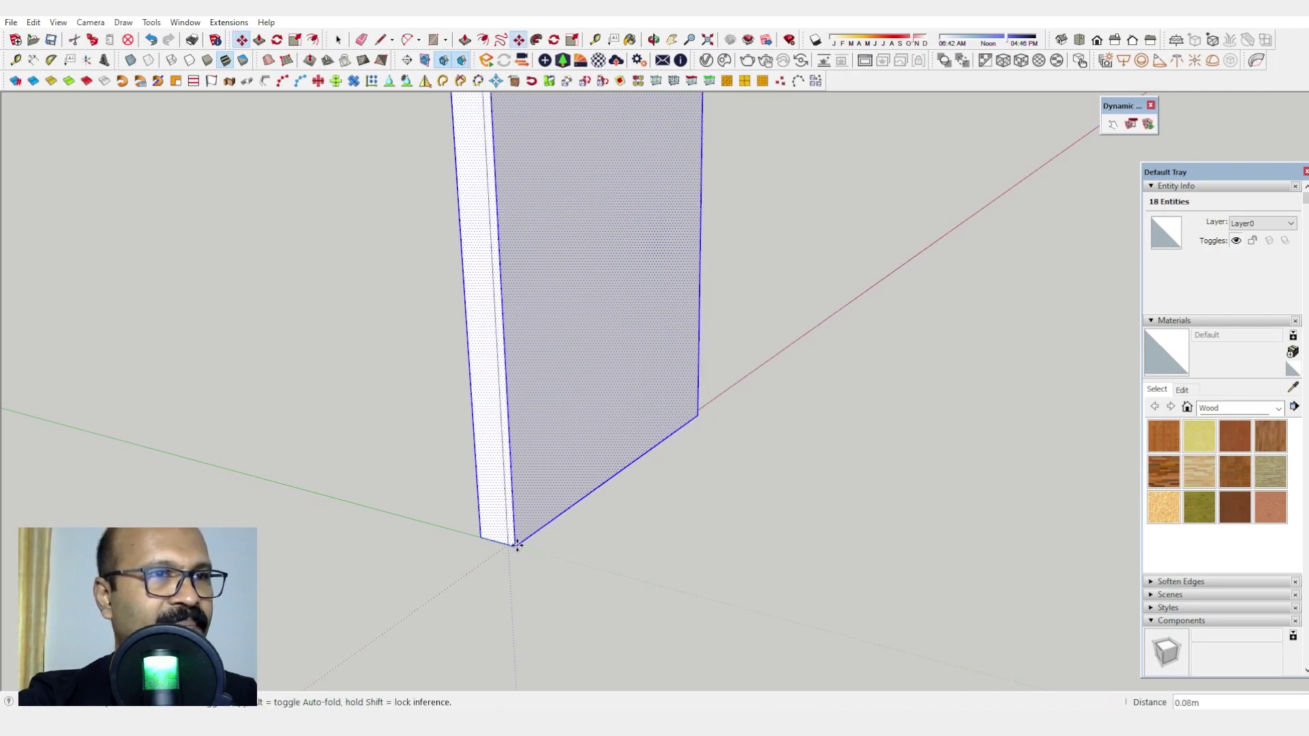
click(516, 546)
middle_drag(516, 545, 643, 287)
key(space)
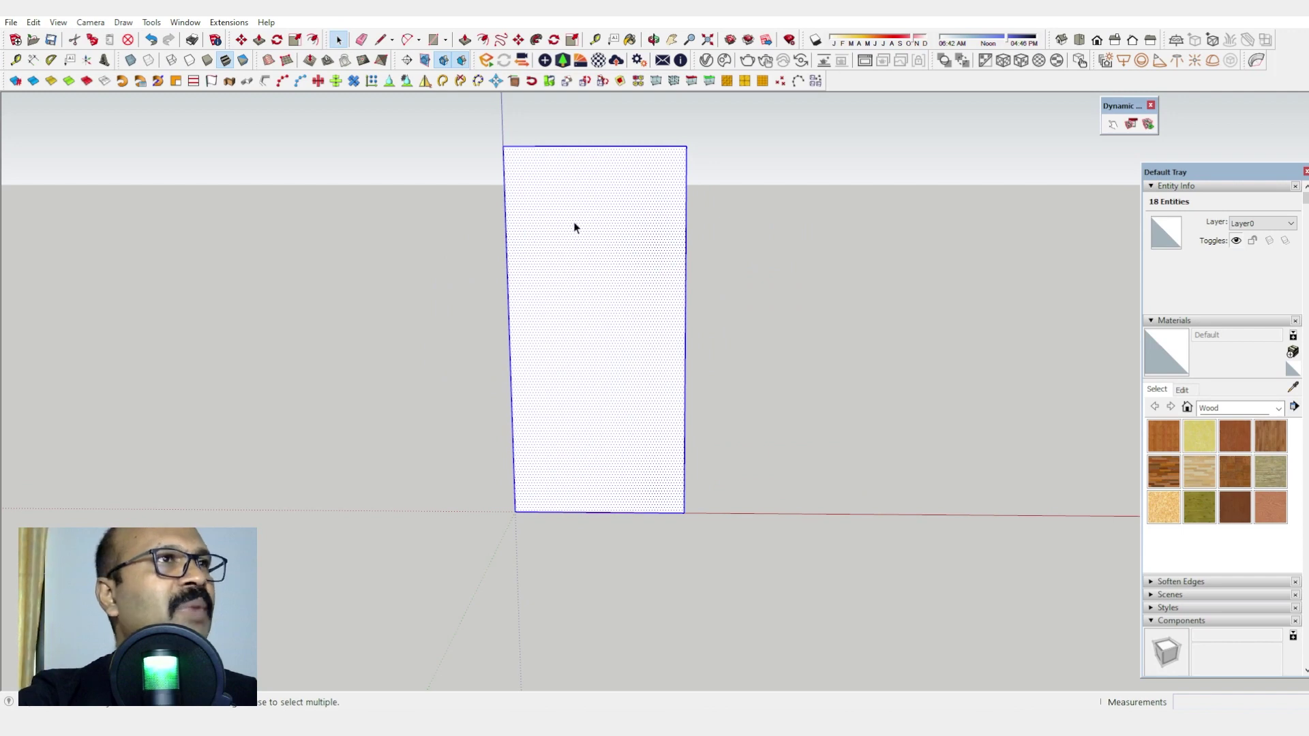
middle_drag(574, 227, 488, 154)
Step: Offset the slab's front face inward to form an inner rectangle
click(312, 40)
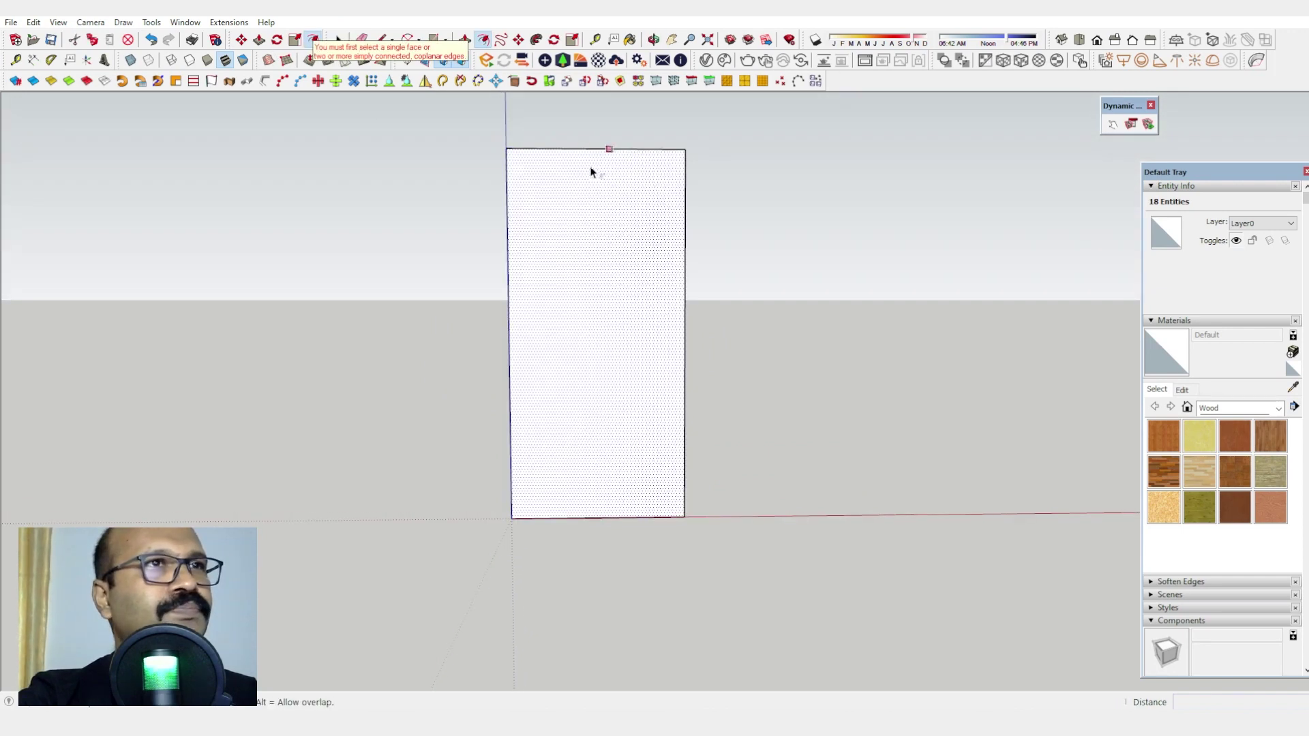
click(584, 169)
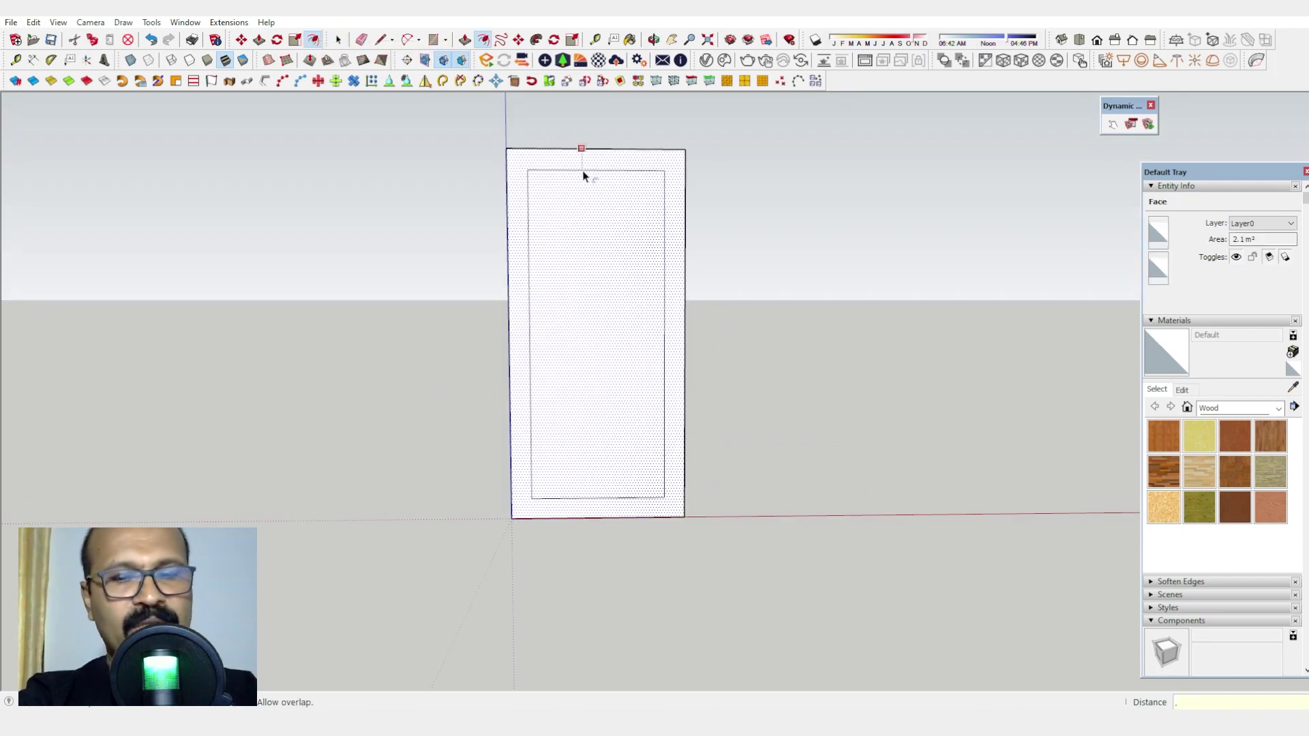
click(583, 170)
scroll(528, 524, up, 3)
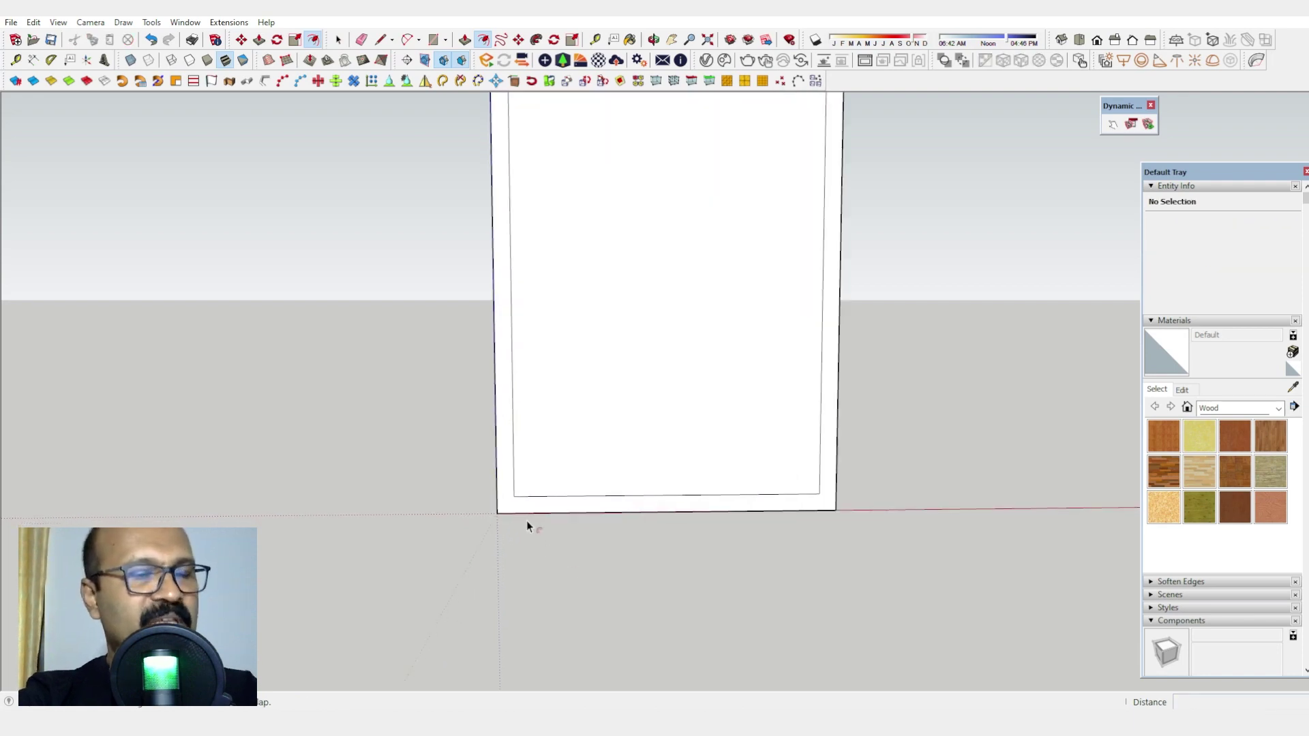
scroll(526, 520, up, 1)
Step: Close both bottom corners with short lines and erase the inner rectangle's bottom edge
key(l)
click(511, 494)
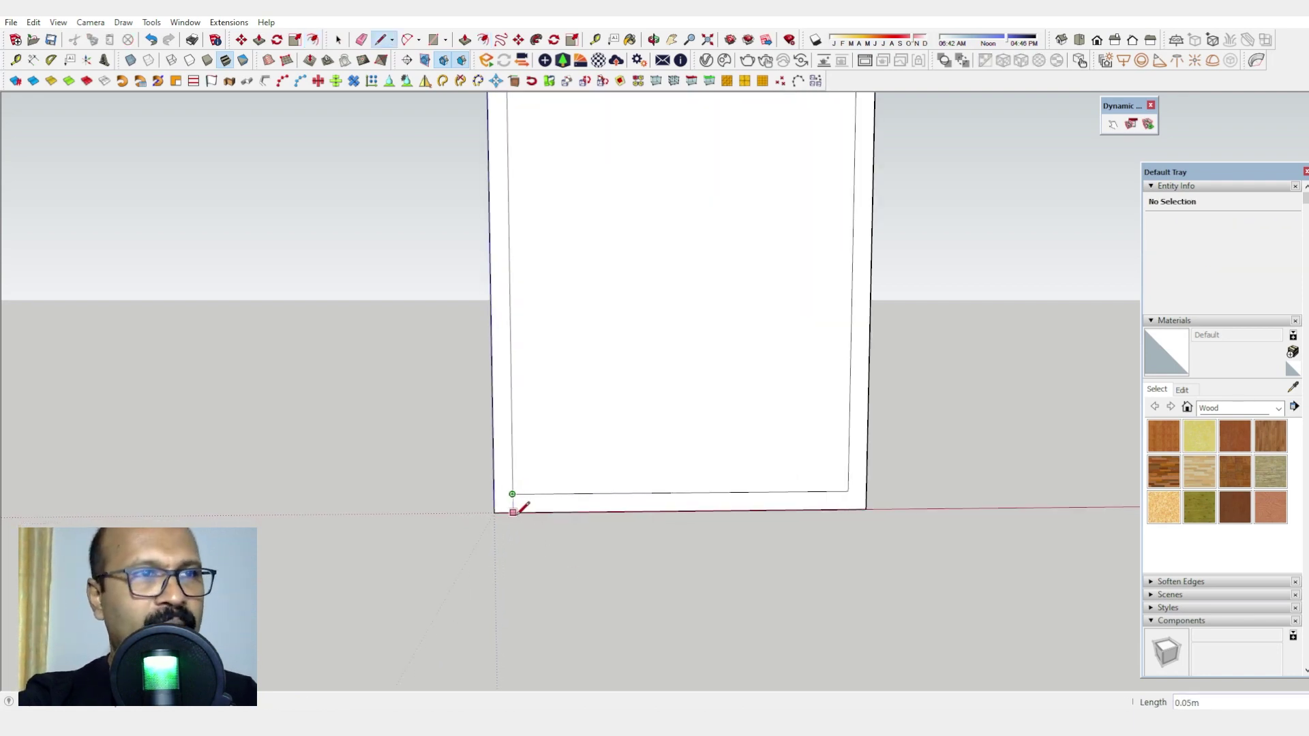
click(513, 511)
click(847, 509)
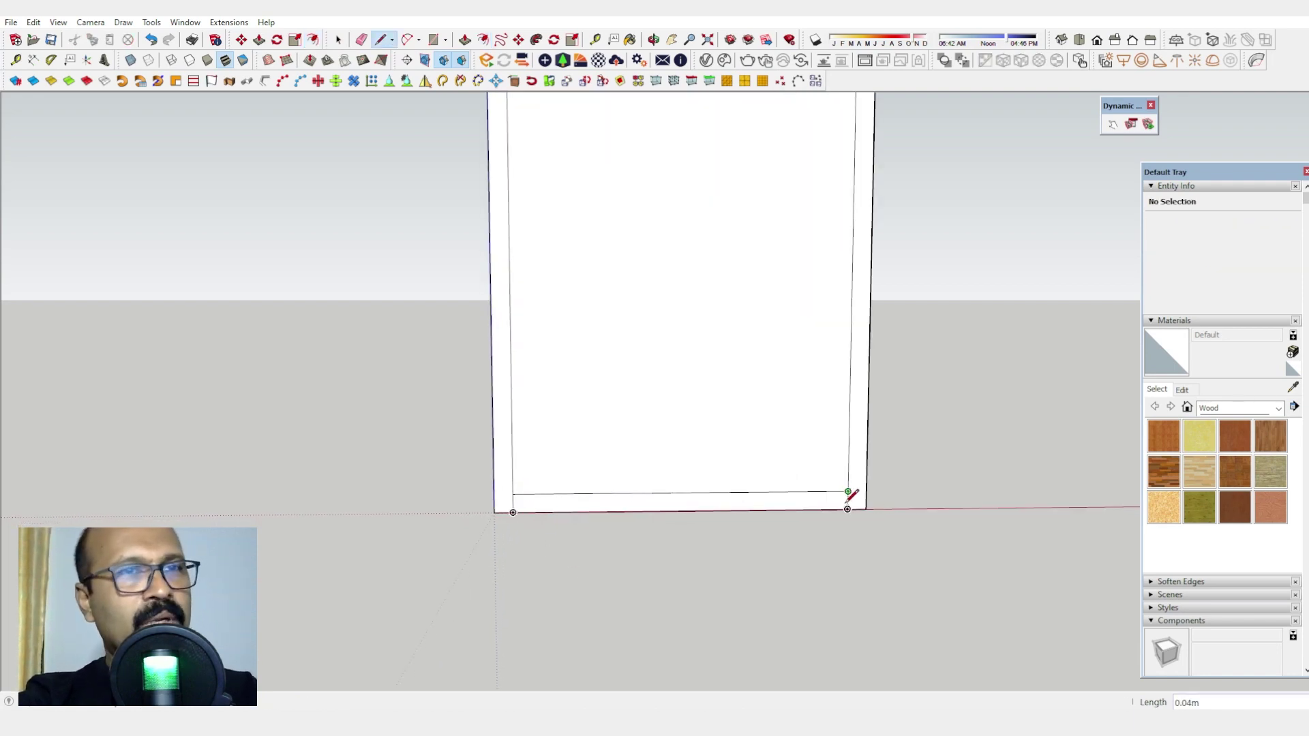
click(847, 492)
key(e)
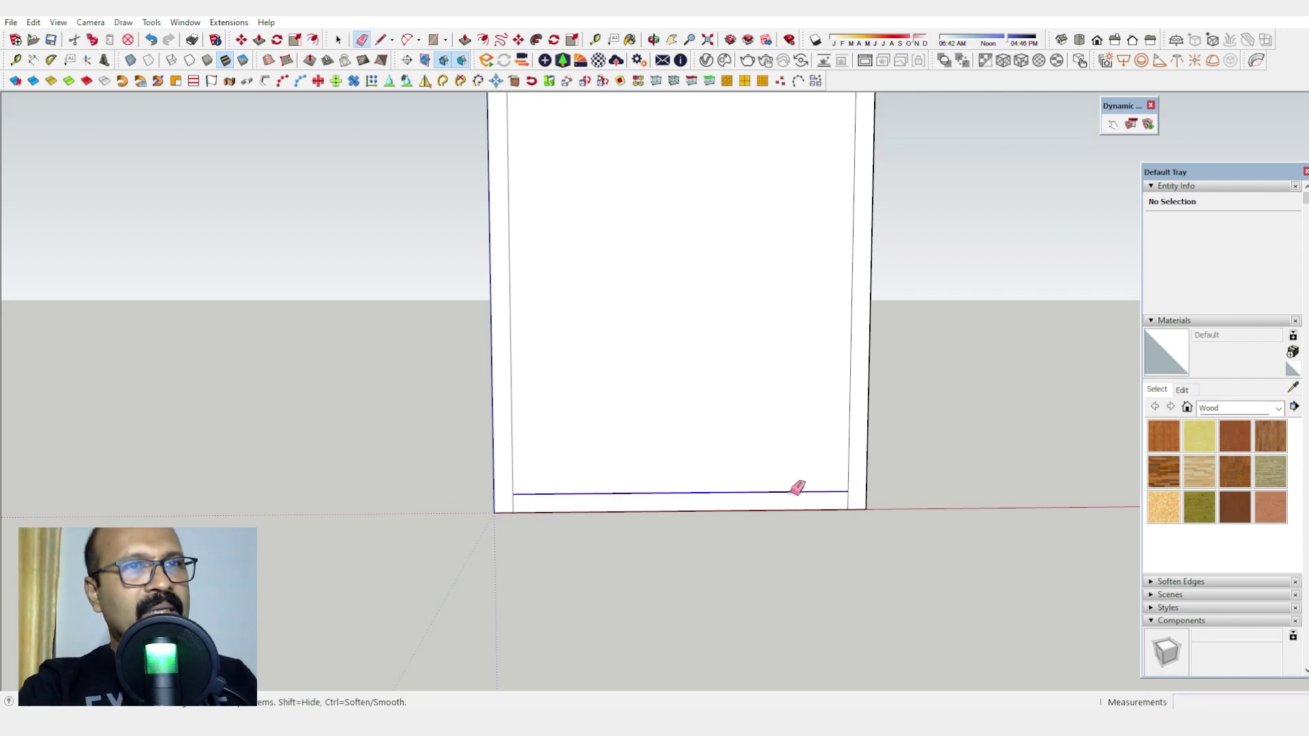
click(794, 493)
mouse_move(794, 492)
middle_down()
mouse_move(674, 599)
mouse_move(696, 492)
middle_up()
Step: Push the inner face through the slab to open the frame
key(p)
click(654, 471)
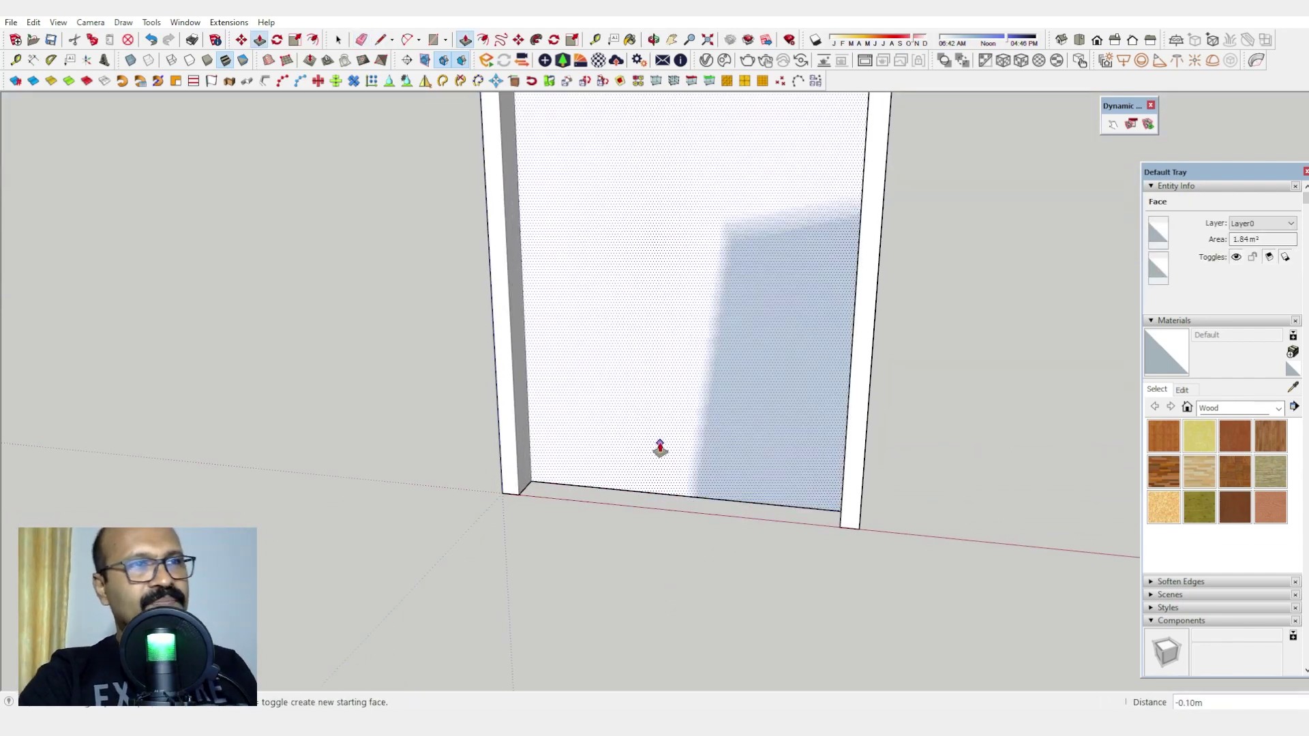
click(628, 504)
scroll(627, 503, down, 5)
middle_drag(625, 503, 597, 425)
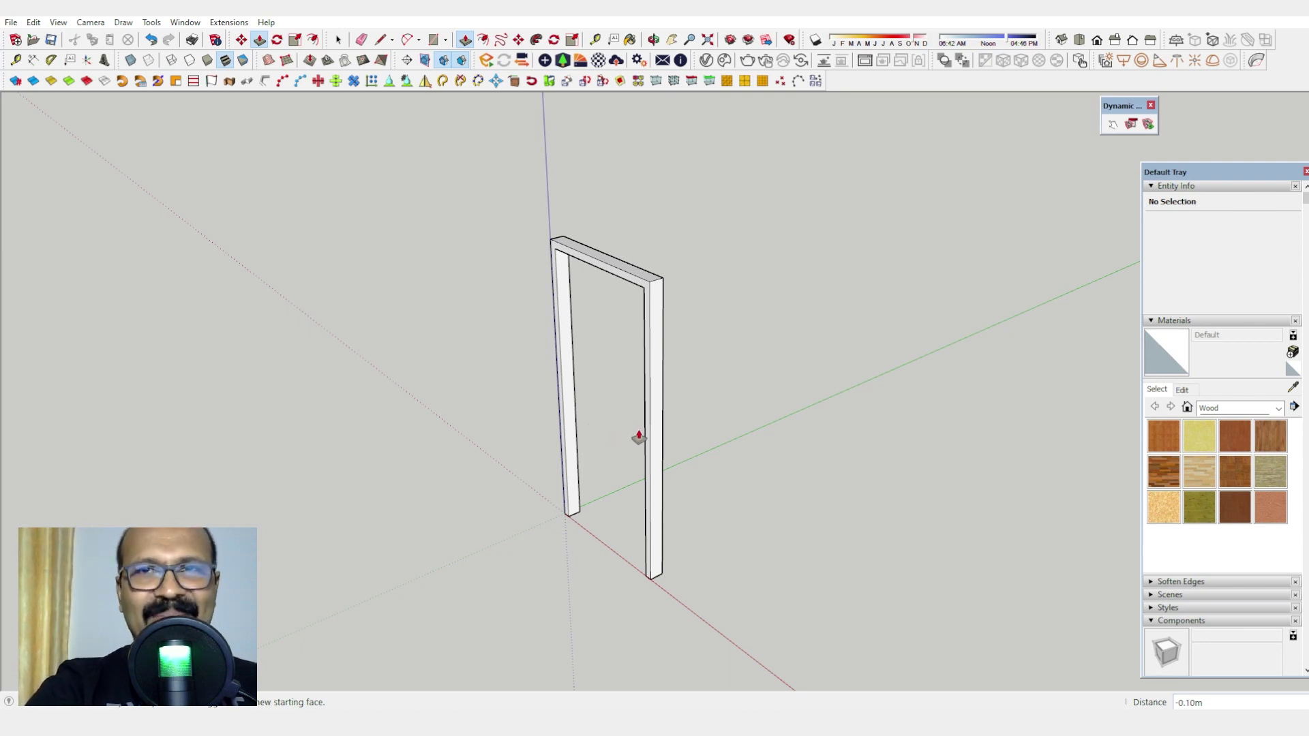
middle_drag(639, 437, 600, 252)
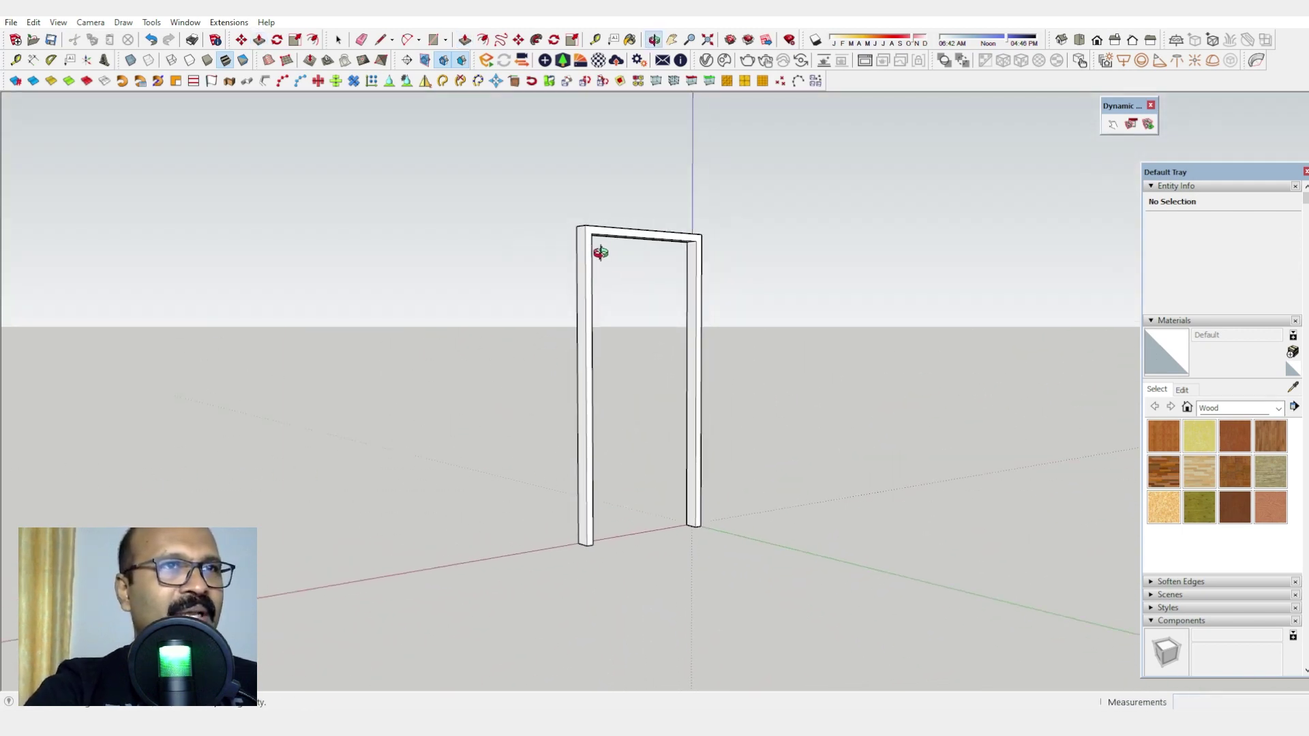
Step: Place a 0.015 m guide from the upright's edge, then undo it
scroll(672, 278, up, 5)
key(space)
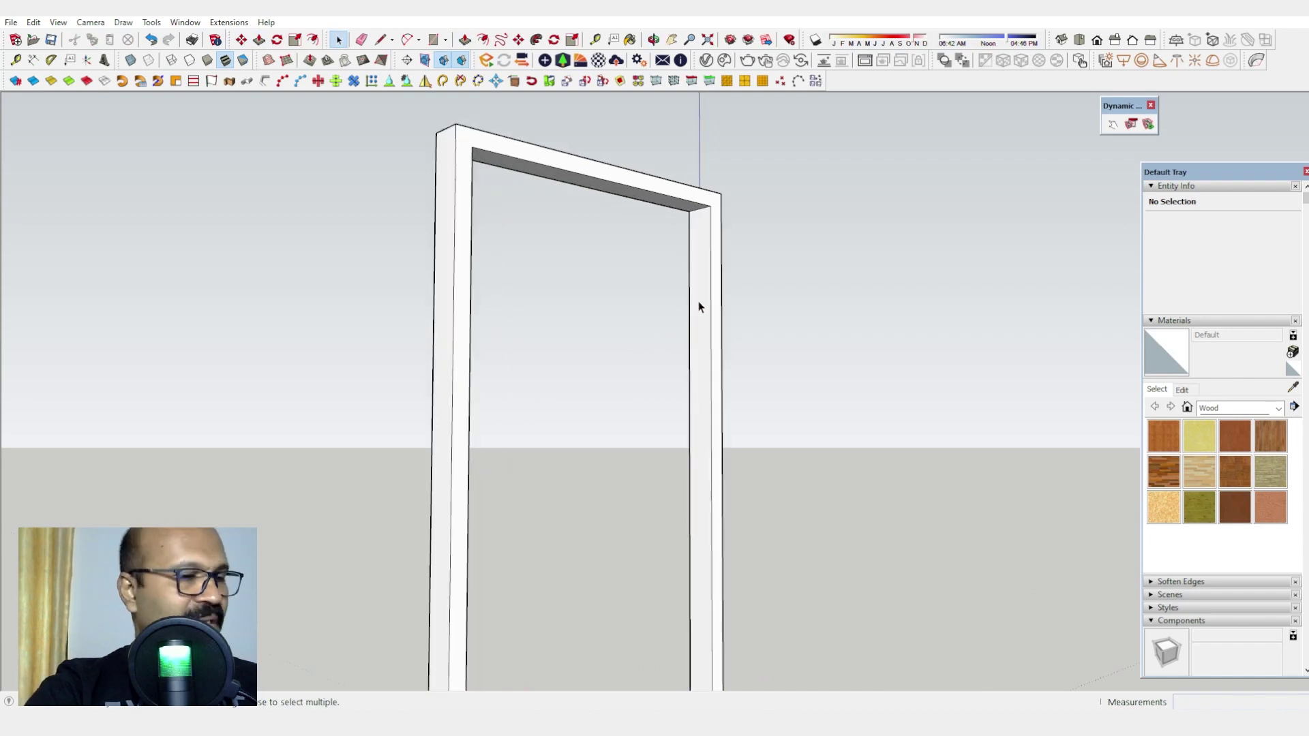
scroll(739, 304, up, 4)
key(t)
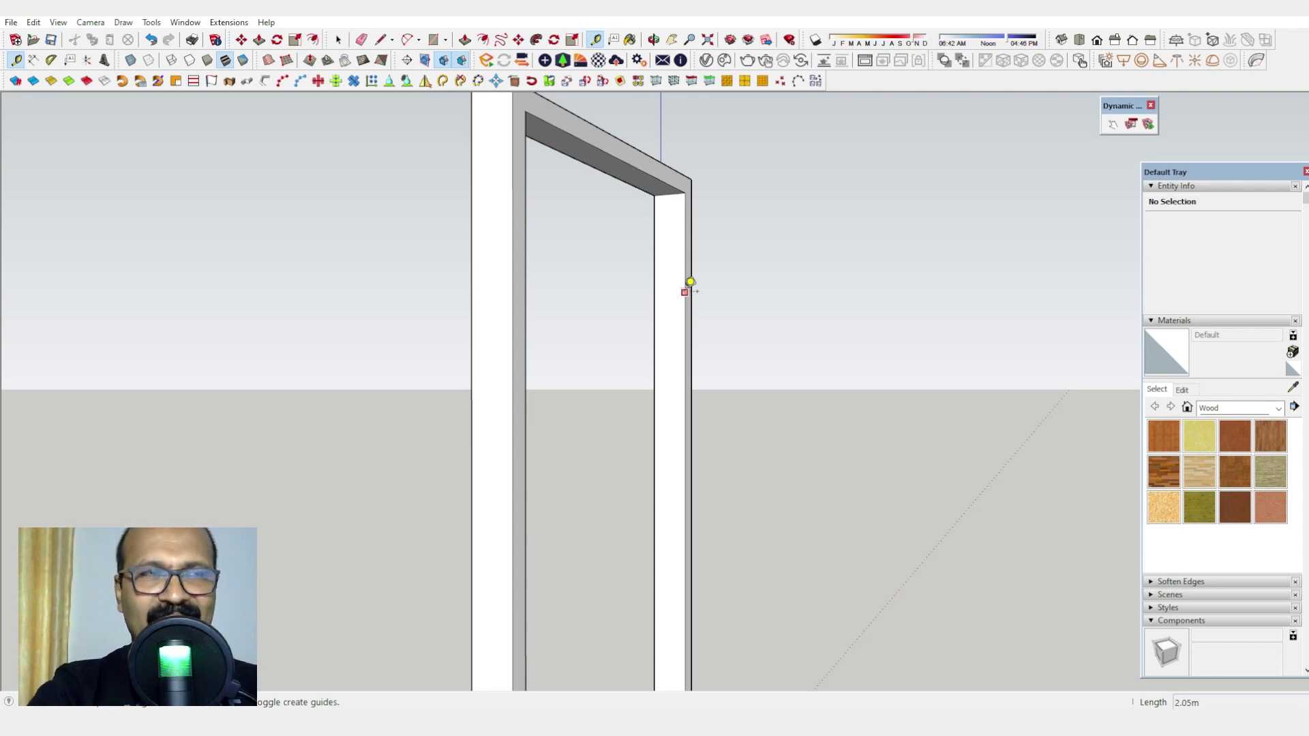
click(690, 281)
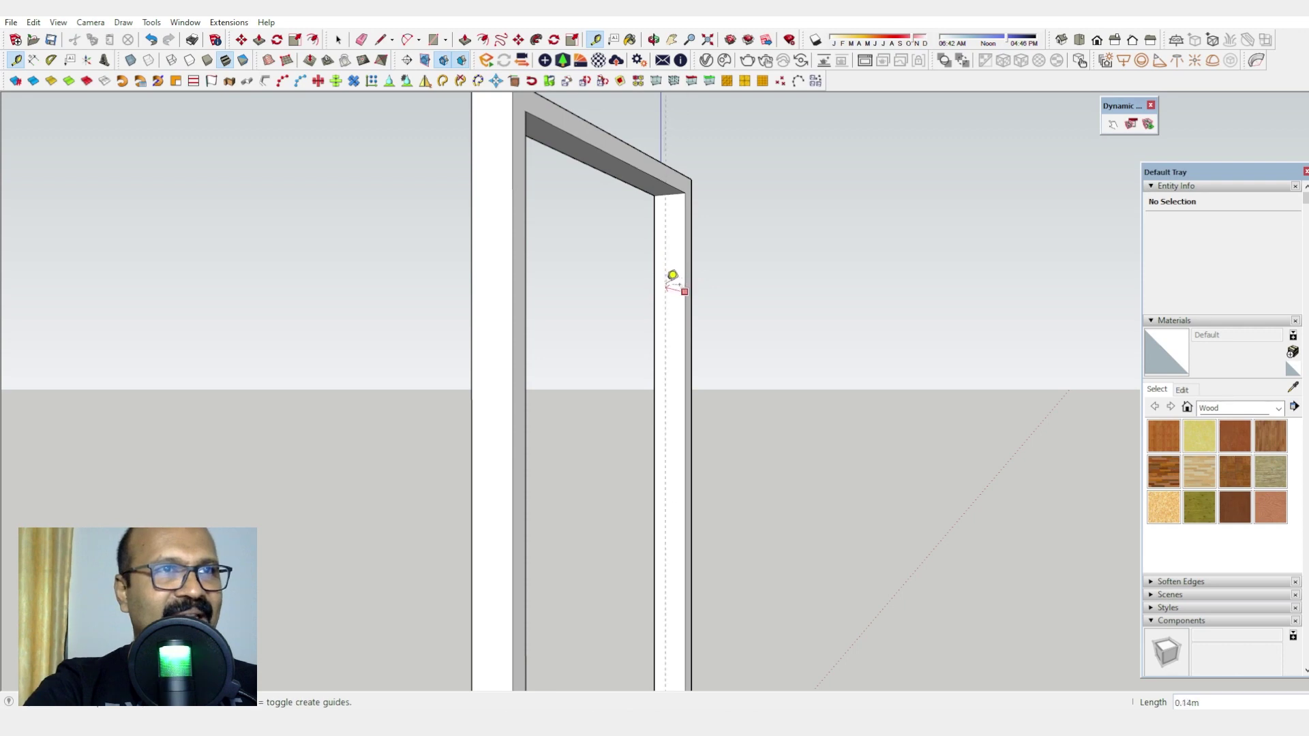
text(.0)
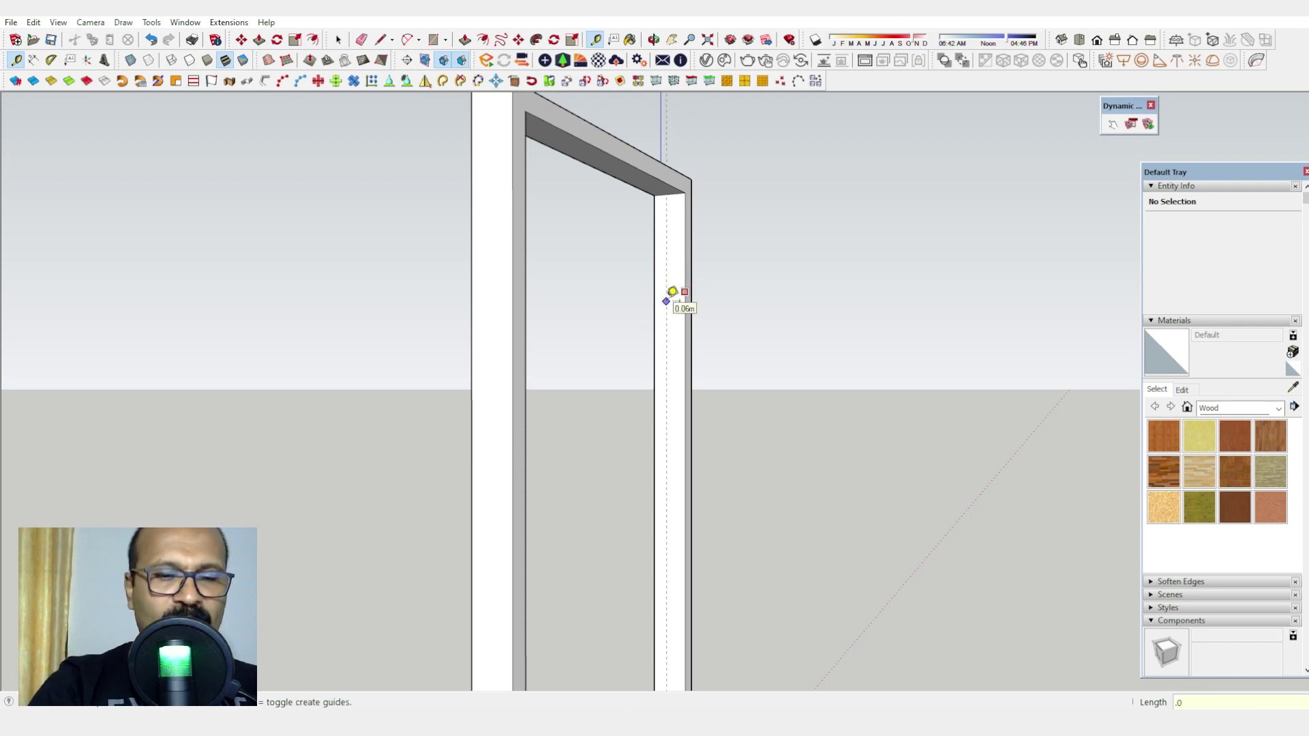
text(15)
key(Return)
scroll(671, 292, up, 4)
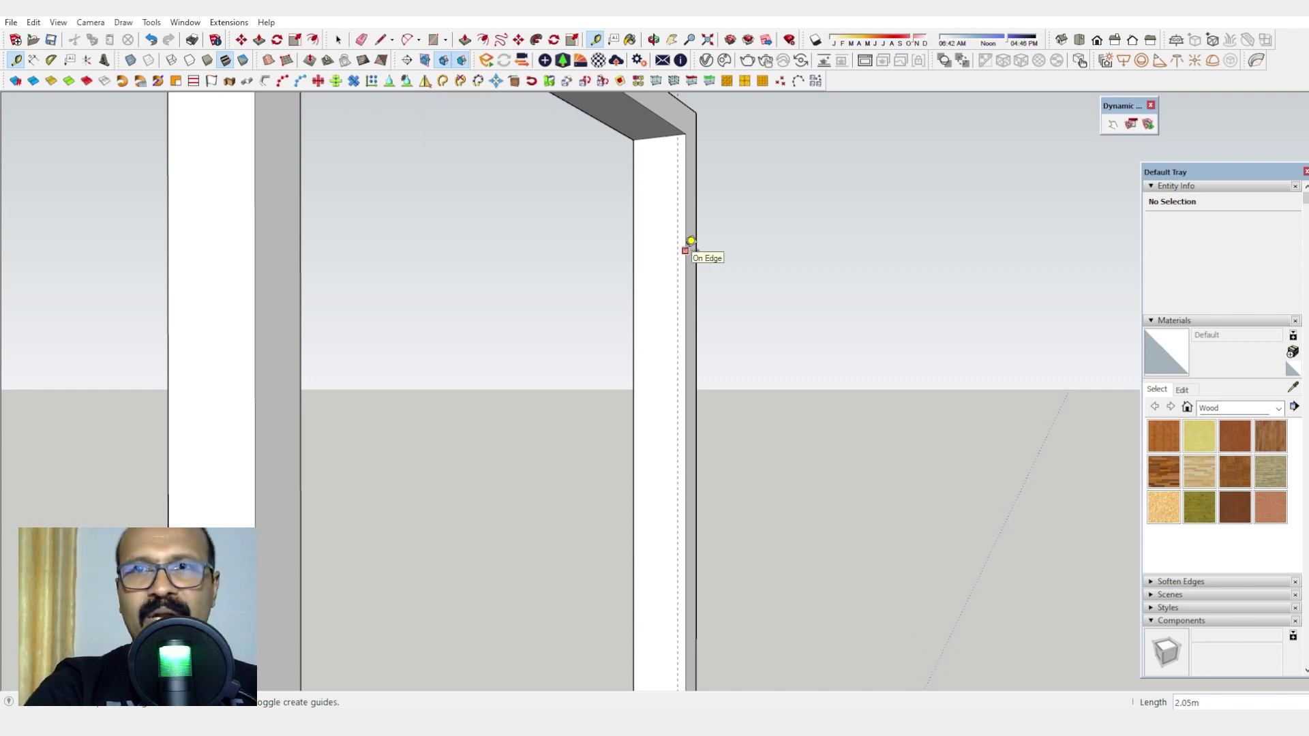
key(ctrl+z)
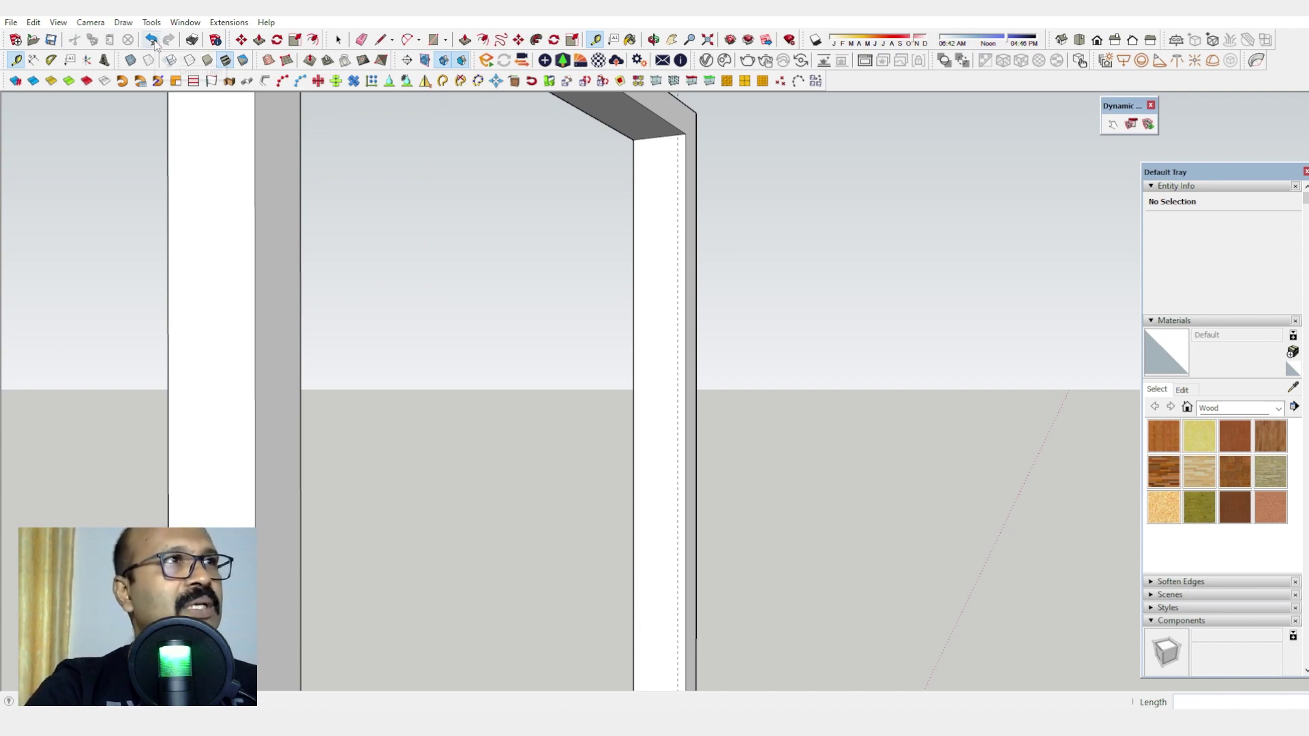
Step: Place a new parallel guide set in from the upright's edge
click(685, 219)
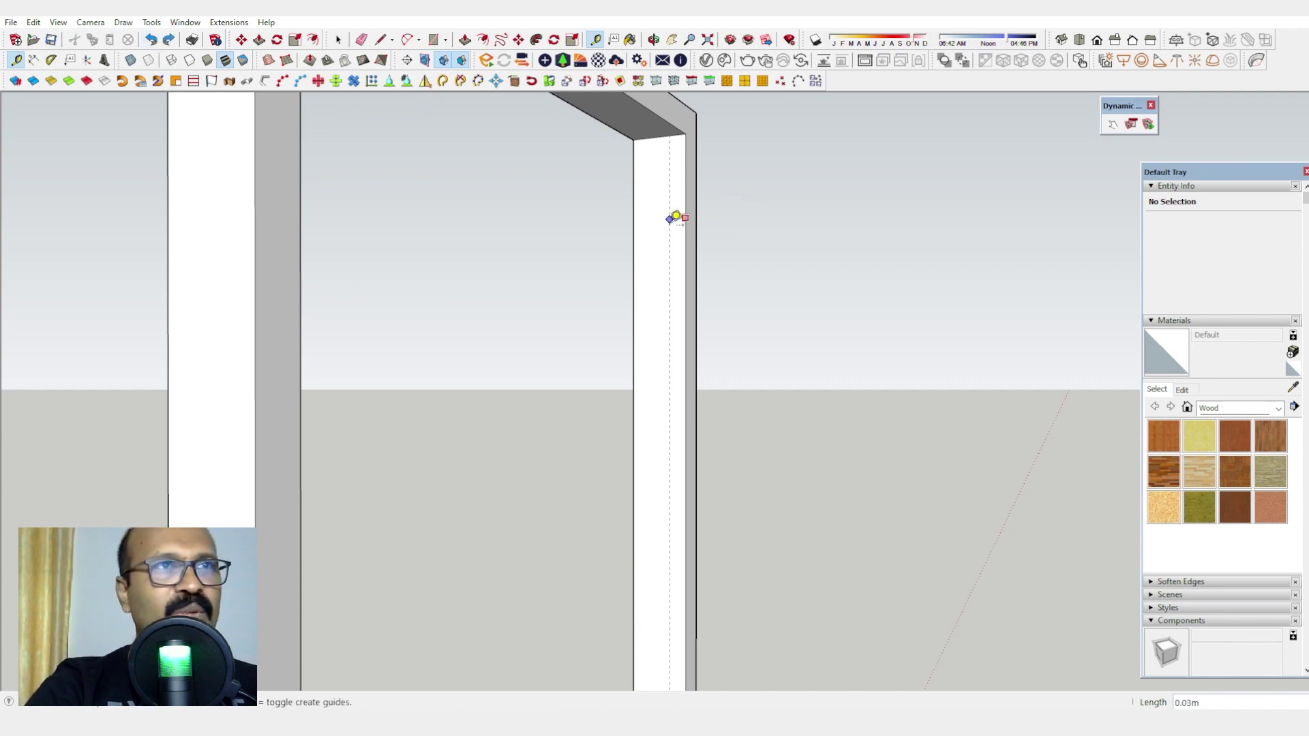
text(.0)
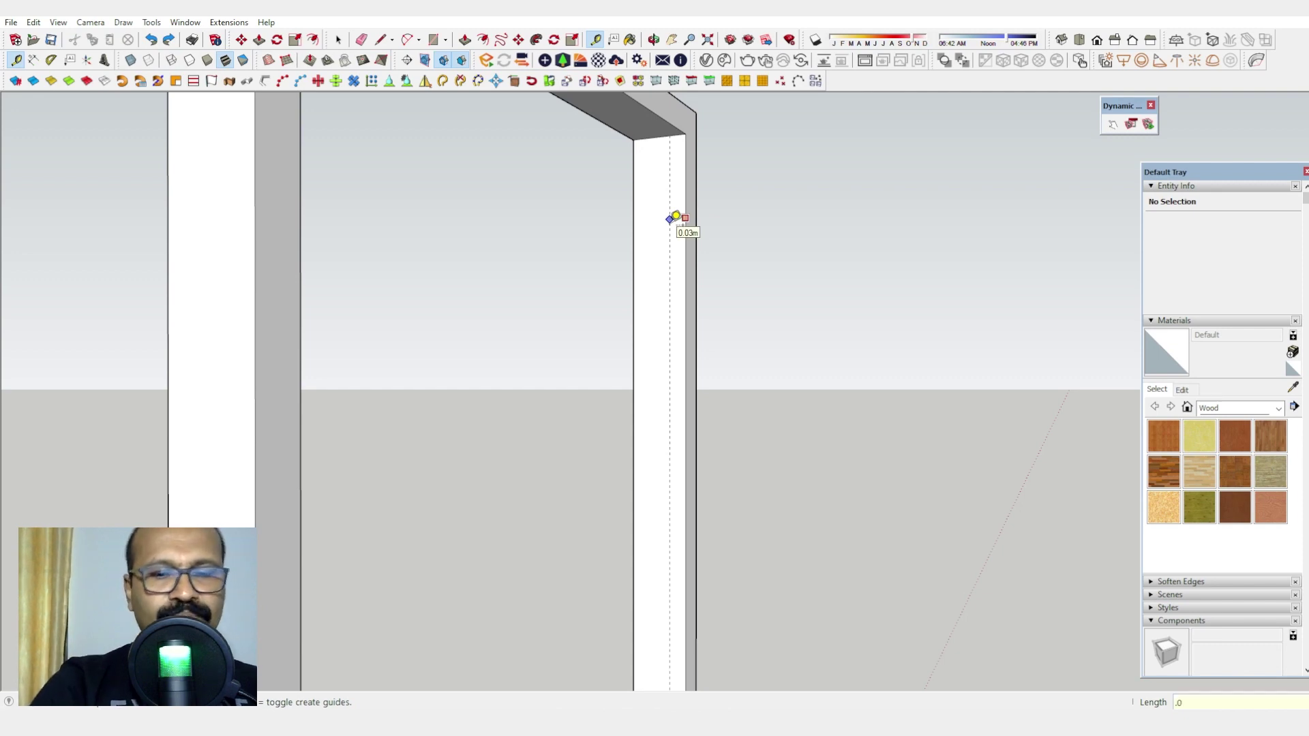
key(Return)
middle_drag(675, 214, 636, 269)
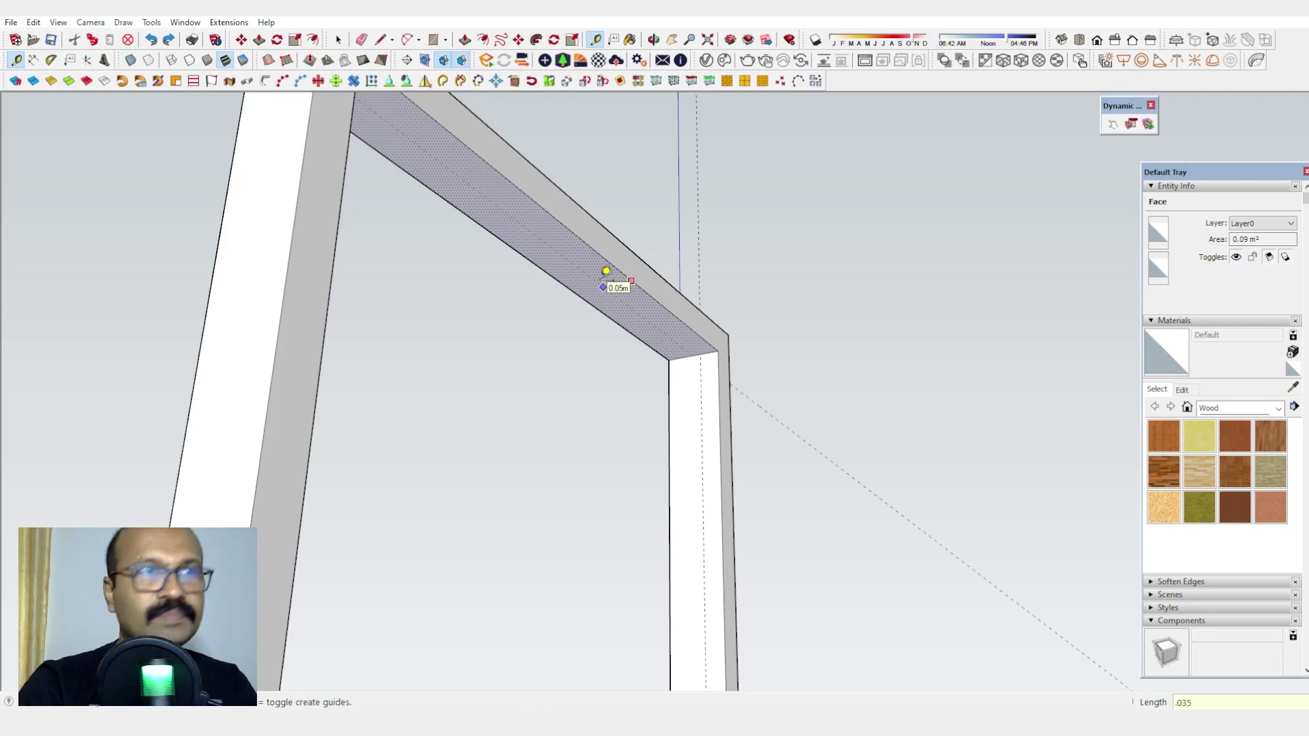
middle_drag(648, 295, 603, 342)
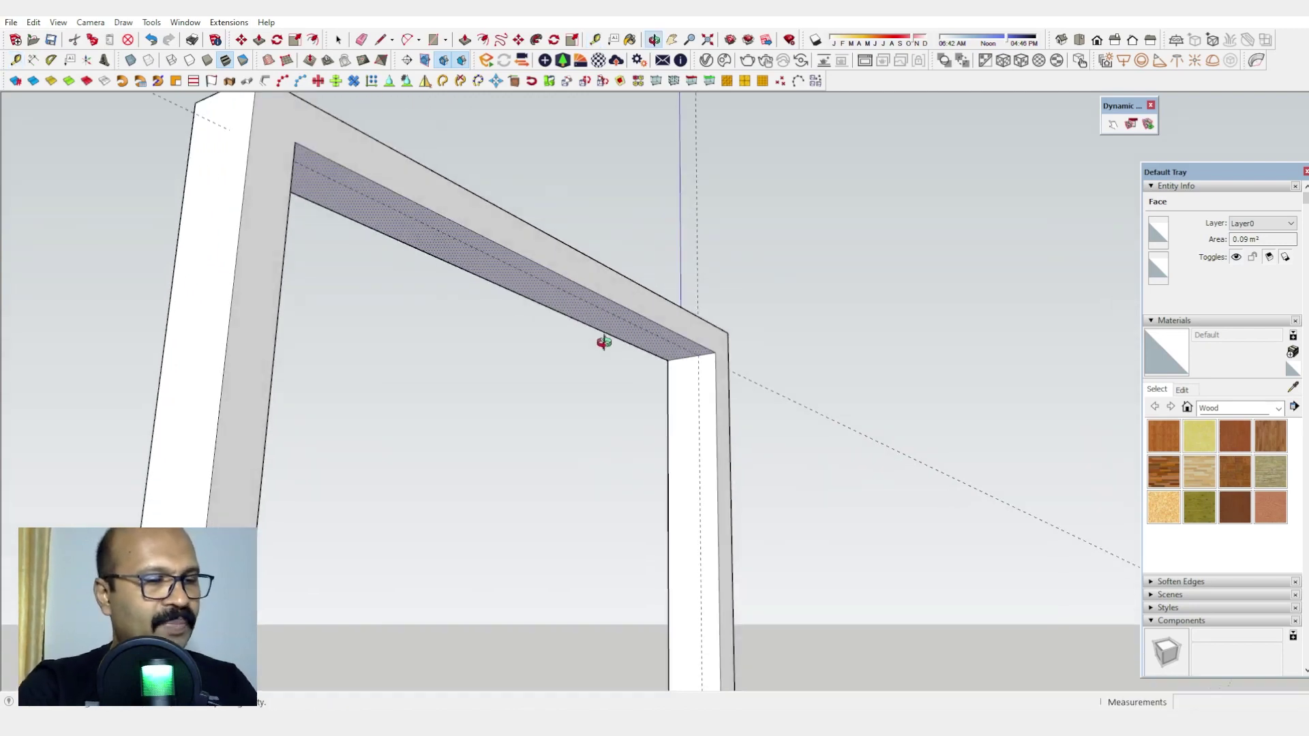
scroll(628, 293, down, 5)
middle_drag(628, 292, 675, 382)
Step: Draw a line along the guide up the right jamb, from base to top
key(l)
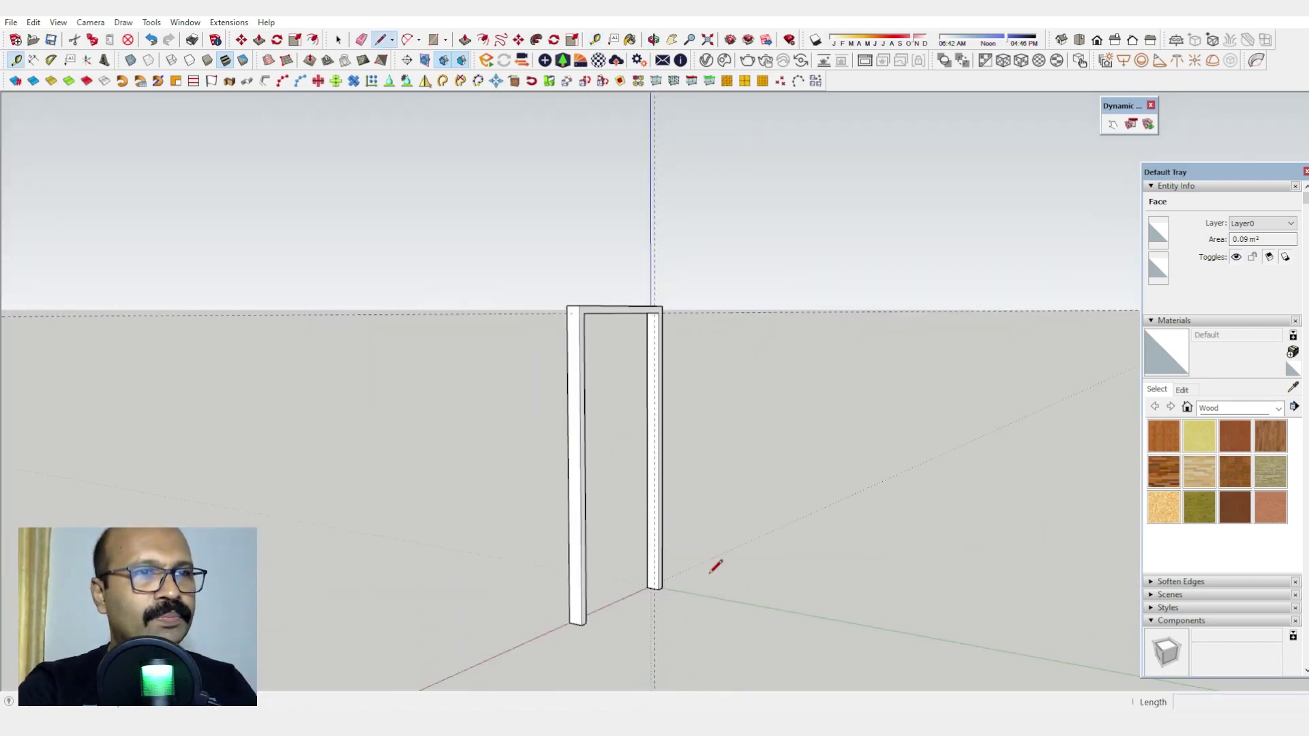
scroll(689, 580, up, 5)
click(636, 581)
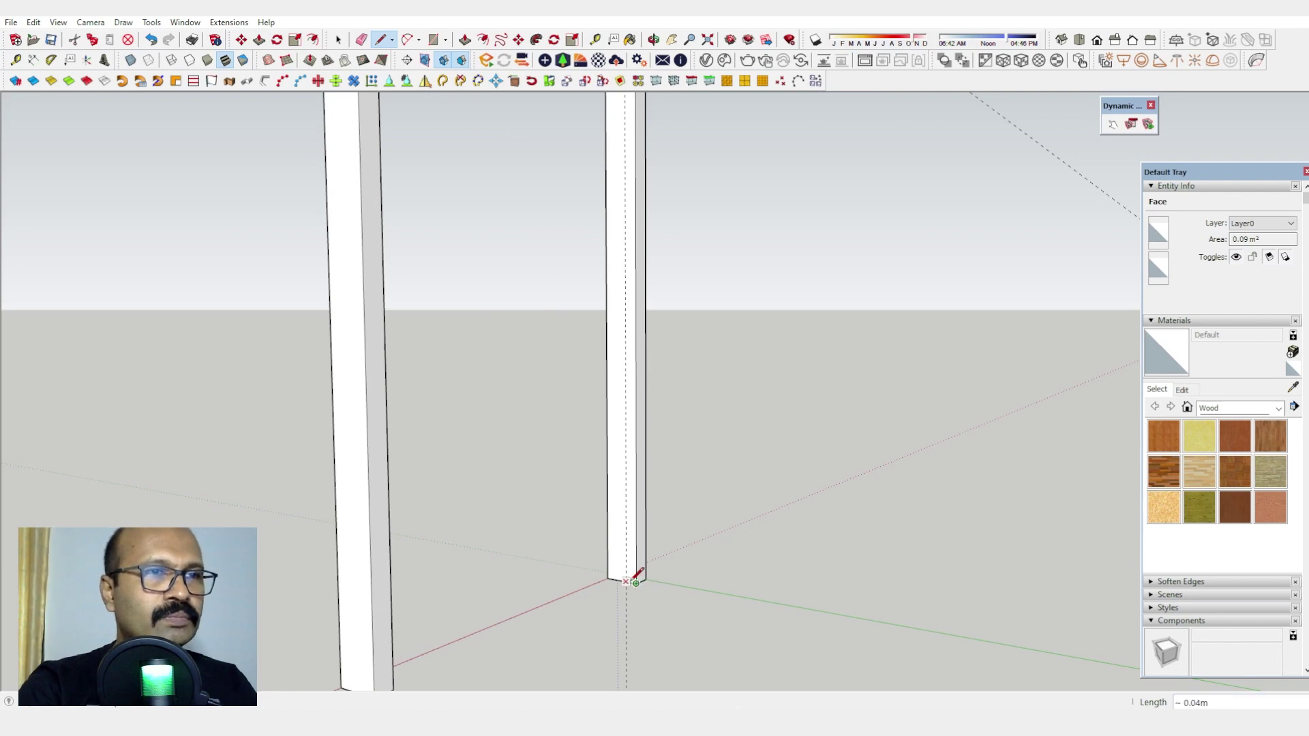
scroll(635, 581, down, 5)
scroll(654, 276, up, 5)
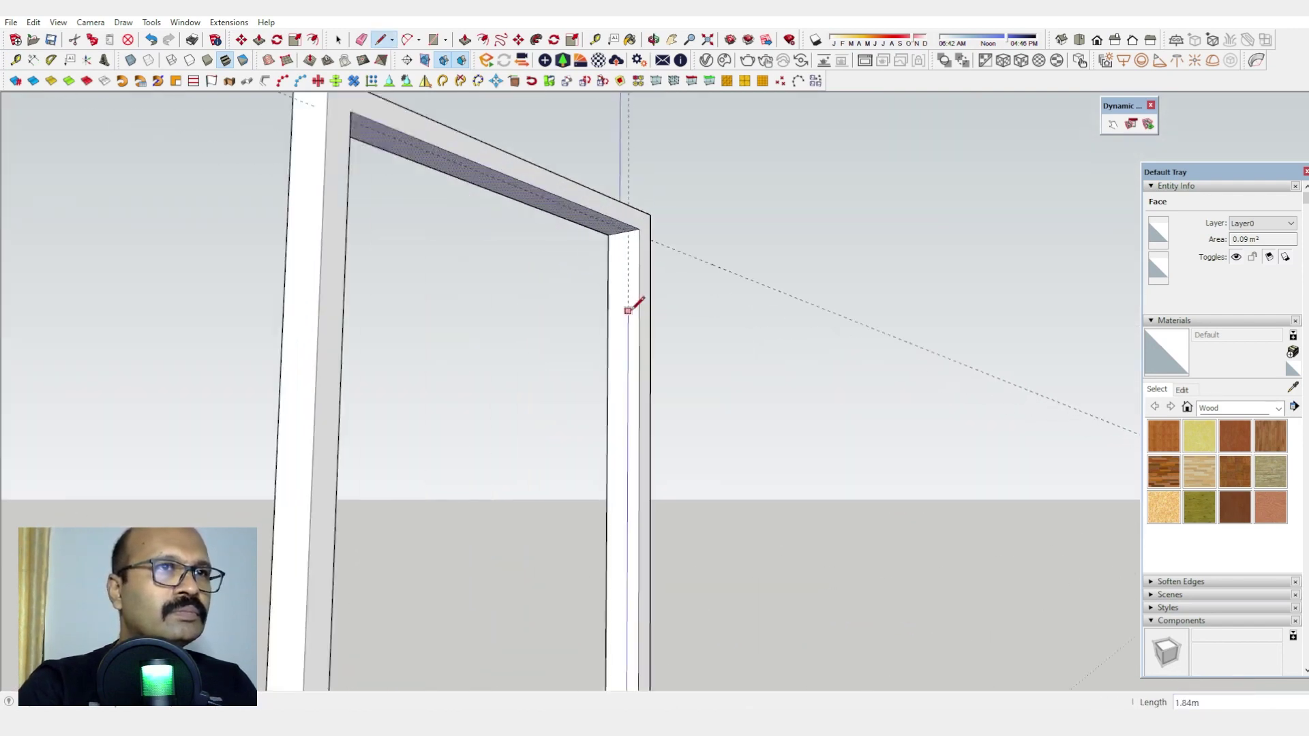
scroll(628, 272, up, 3)
click(636, 199)
scroll(635, 200, down, 3)
Step: Draw a line across the top beam along its guide, splitting its face
middle_drag(648, 345, 287, 268)
scroll(409, 293, up, 3)
middle_drag(504, 315, 660, 277)
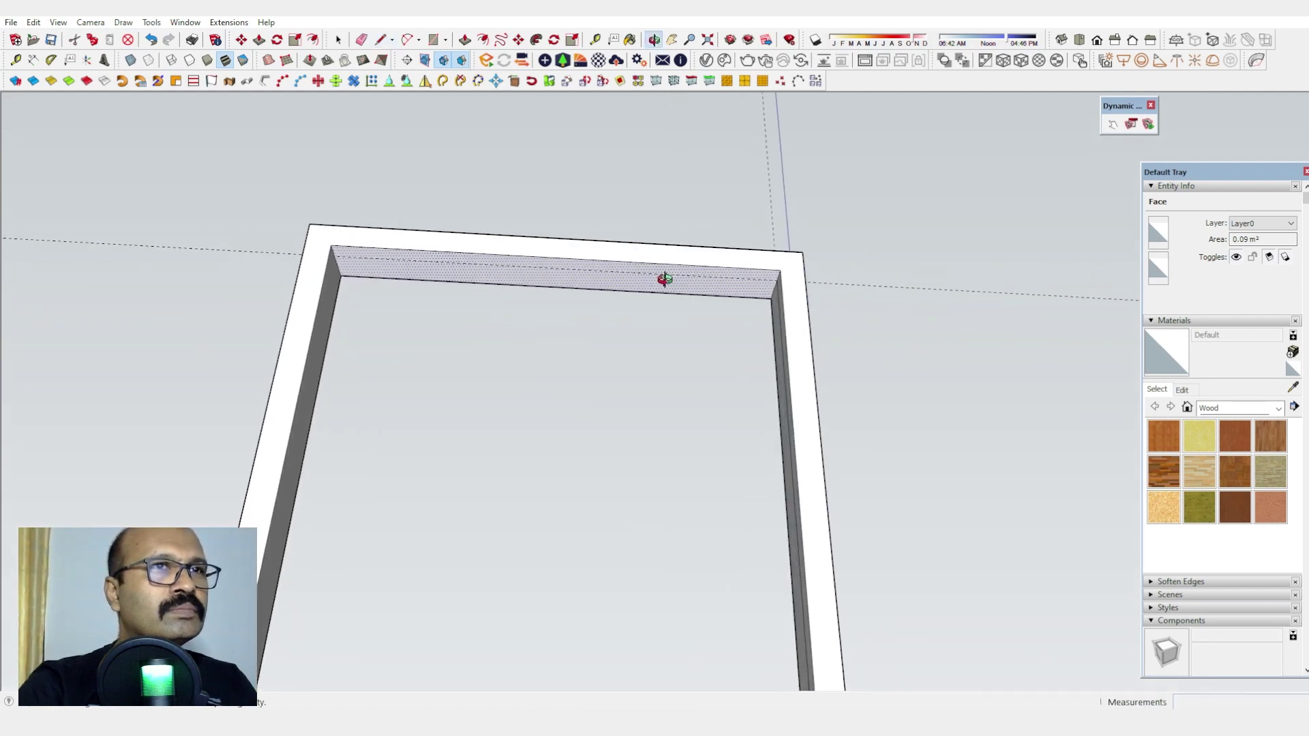
click(777, 281)
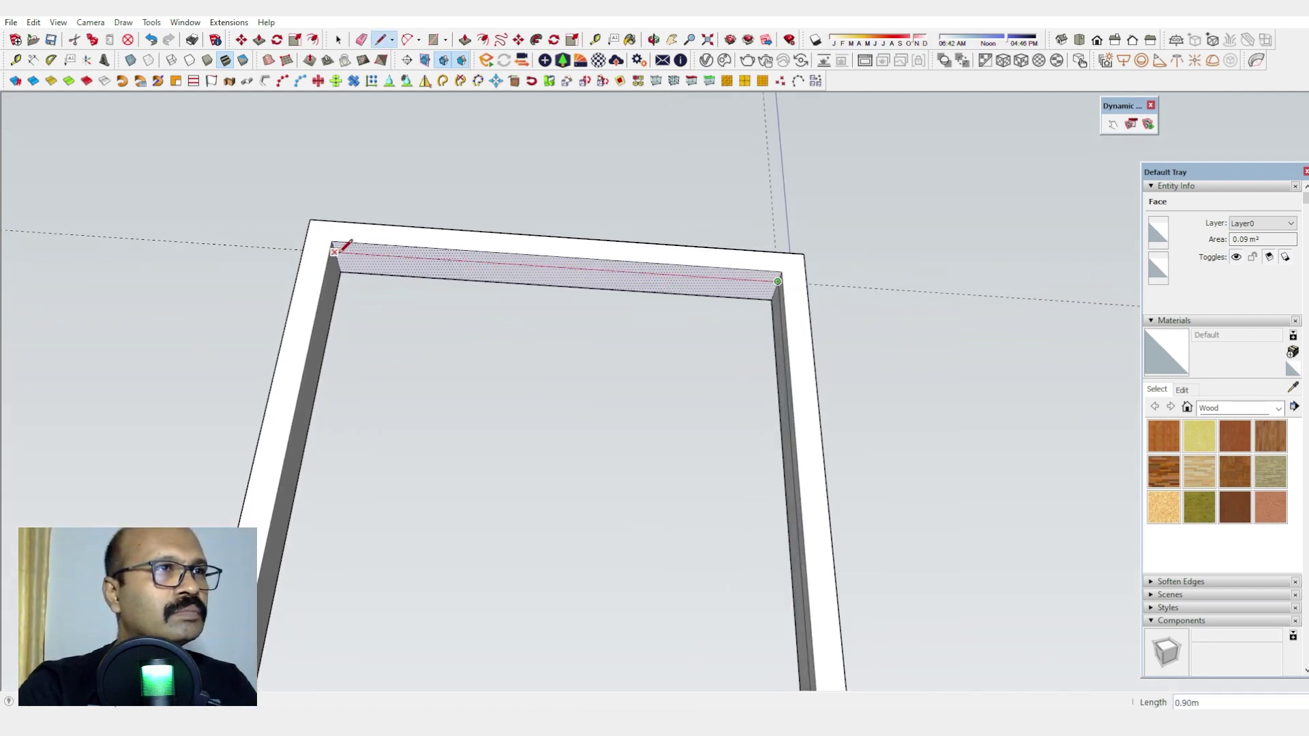
click(330, 251)
Step: Start pushing in the left jamb's inner strip with Push/Pull
middle_drag(336, 248, 488, 202)
scroll(488, 202, down, 2)
scroll(448, 252, down, 3)
middle_drag(444, 400, 441, 497)
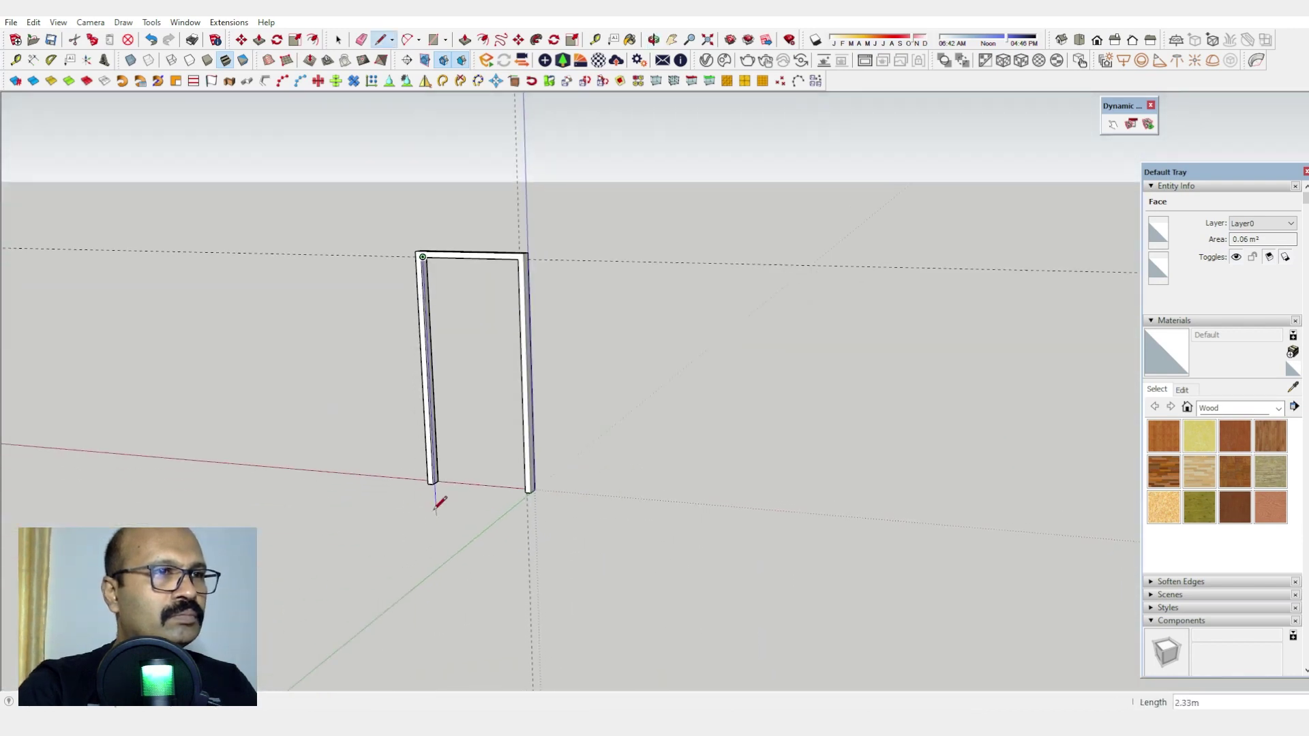
scroll(444, 477, up, 5)
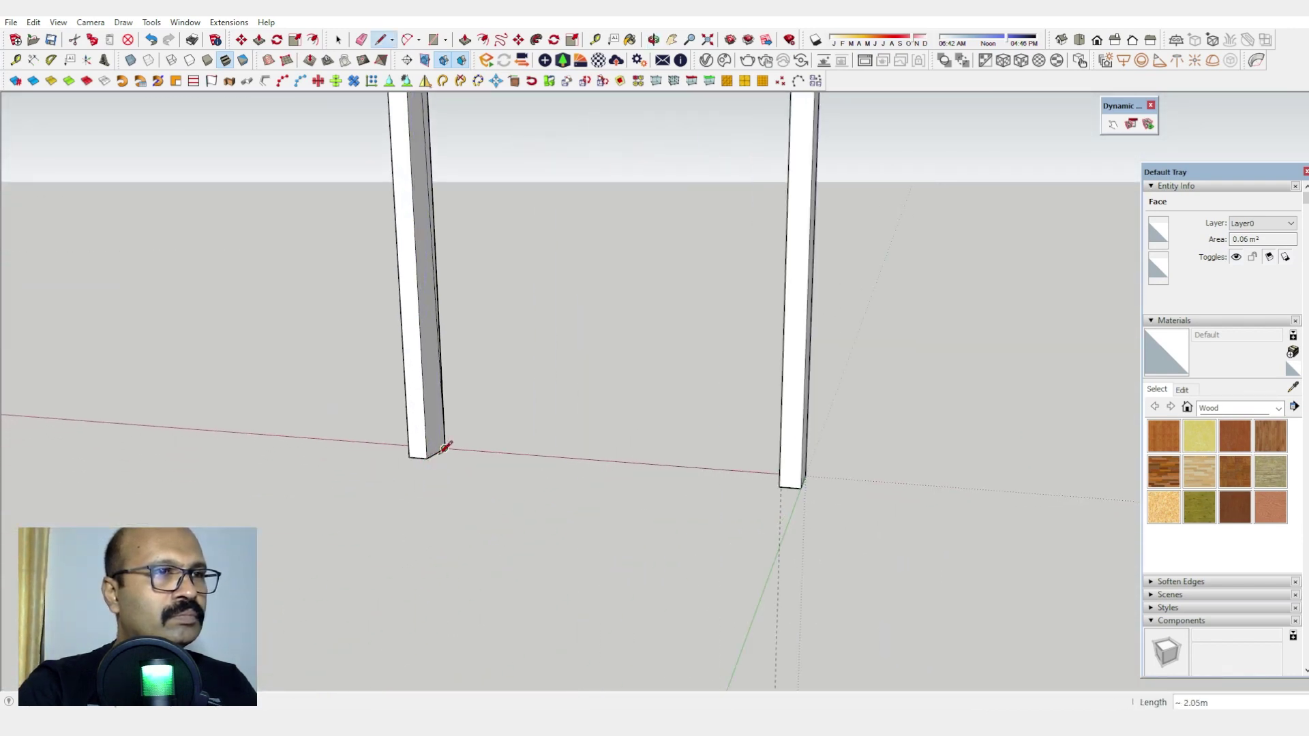
scroll(439, 449, up, 3)
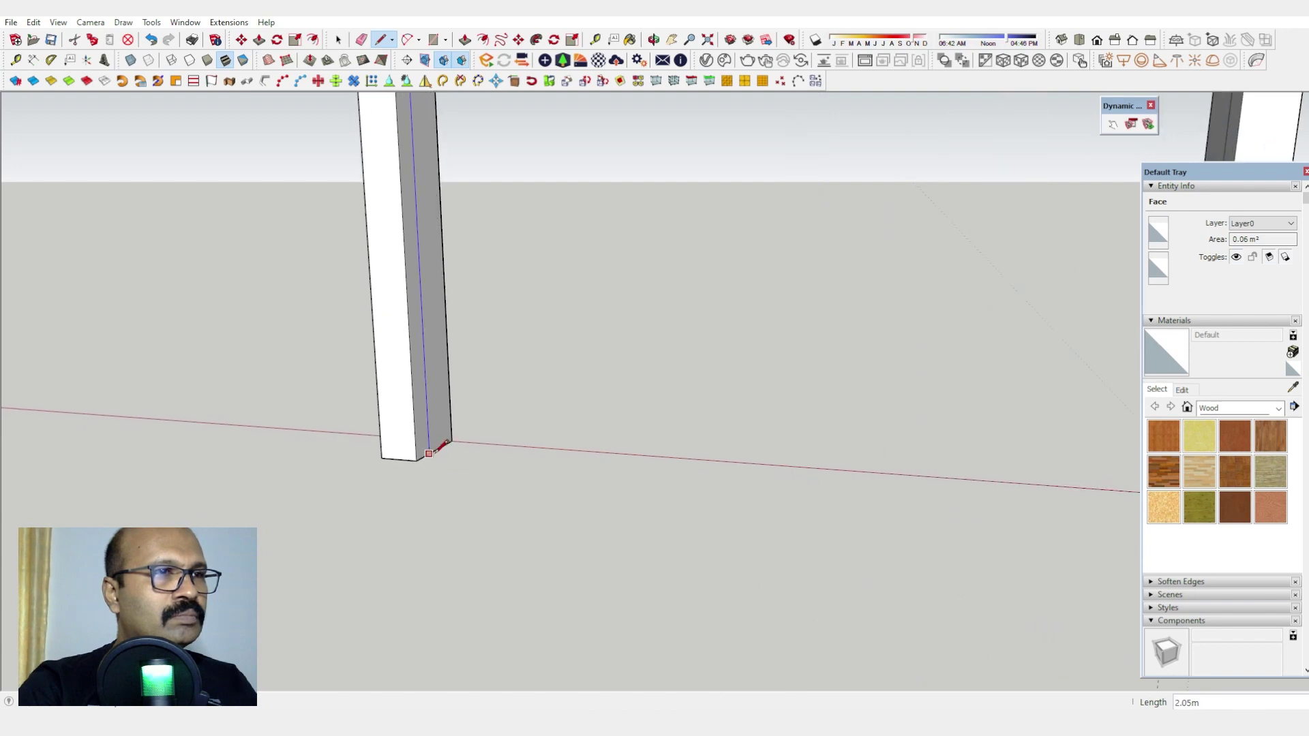
middle_drag(441, 445, 449, 409)
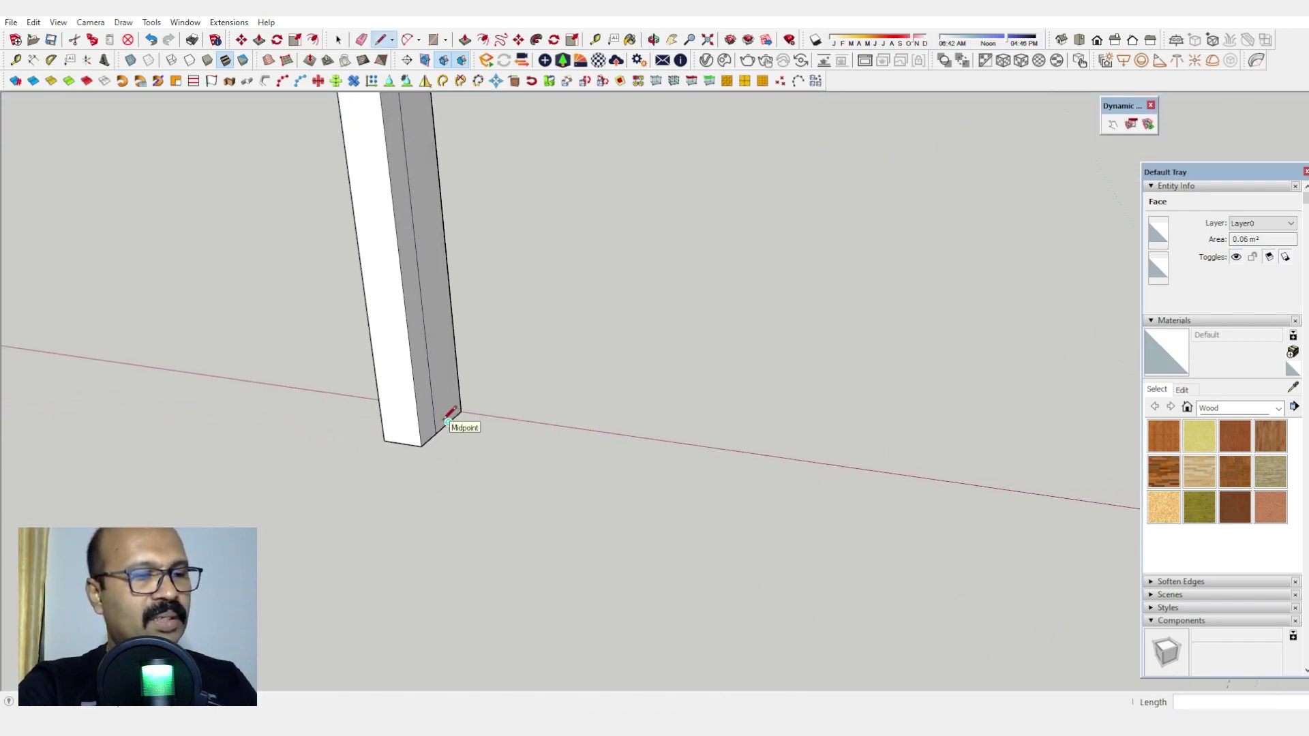
key(p)
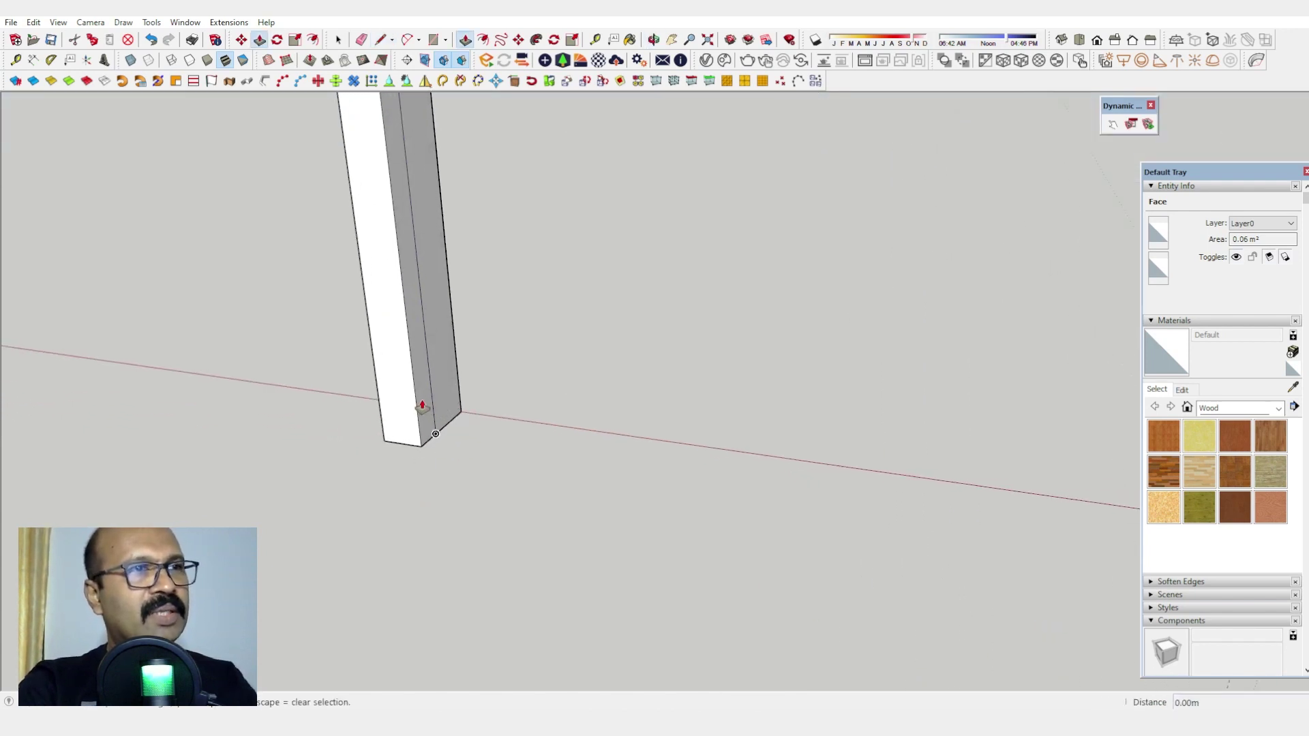
click(421, 402)
Step: Recess the left jamb's inner strip by 0.01 m
text(.)
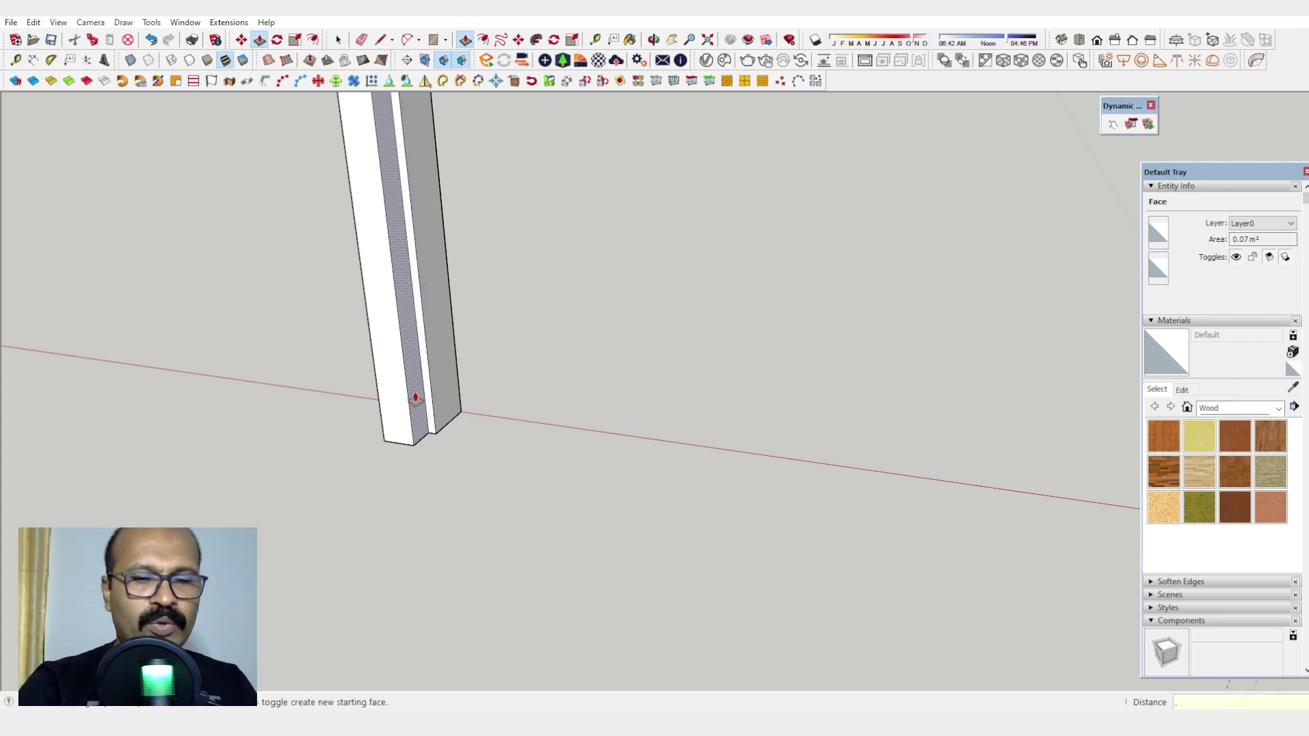
text(01)
key(Return)
middle_drag(412, 400, 737, 211)
scroll(734, 512, down, 5)
scroll(774, 315, up, 2)
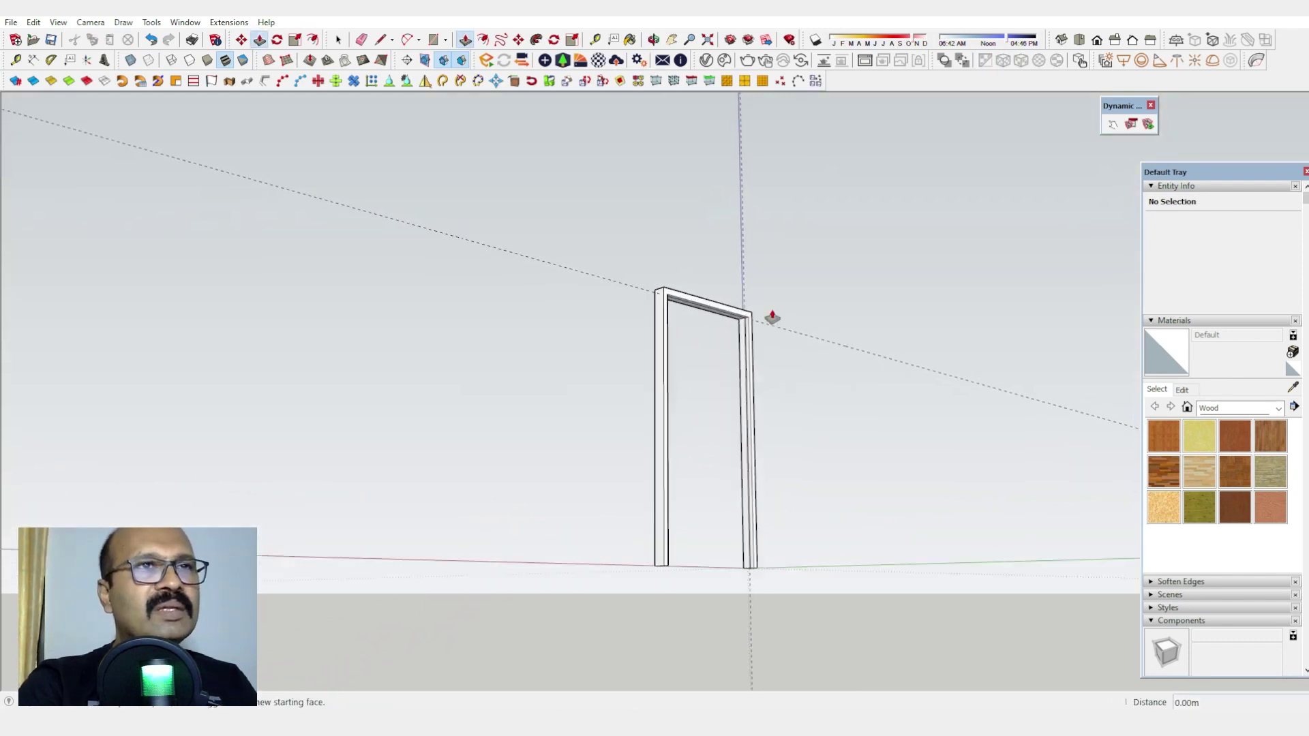
scroll(702, 306, up, 3)
scroll(703, 307, up, 3)
Step: Recess the strip under the top beam by the same 0.01 m and erase the leftover corner edge
click(721, 316)
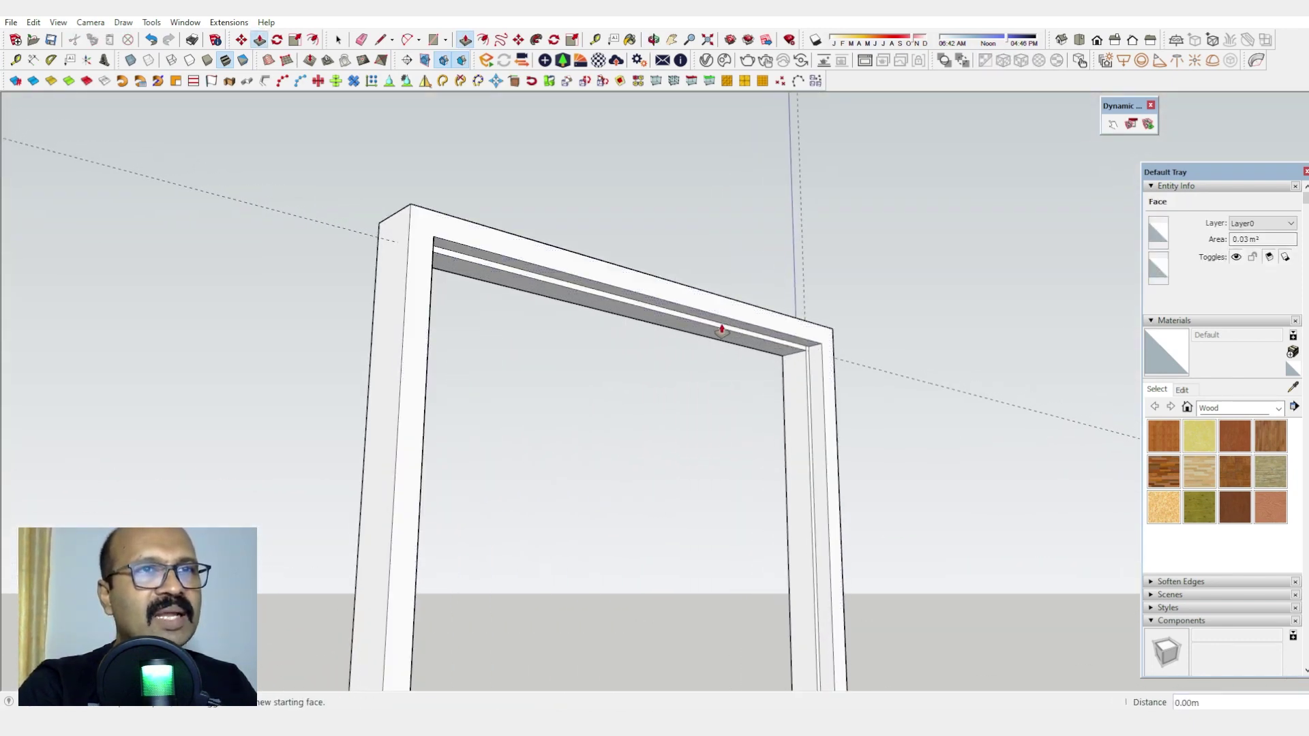
scroll(803, 345, up, 5)
key(e)
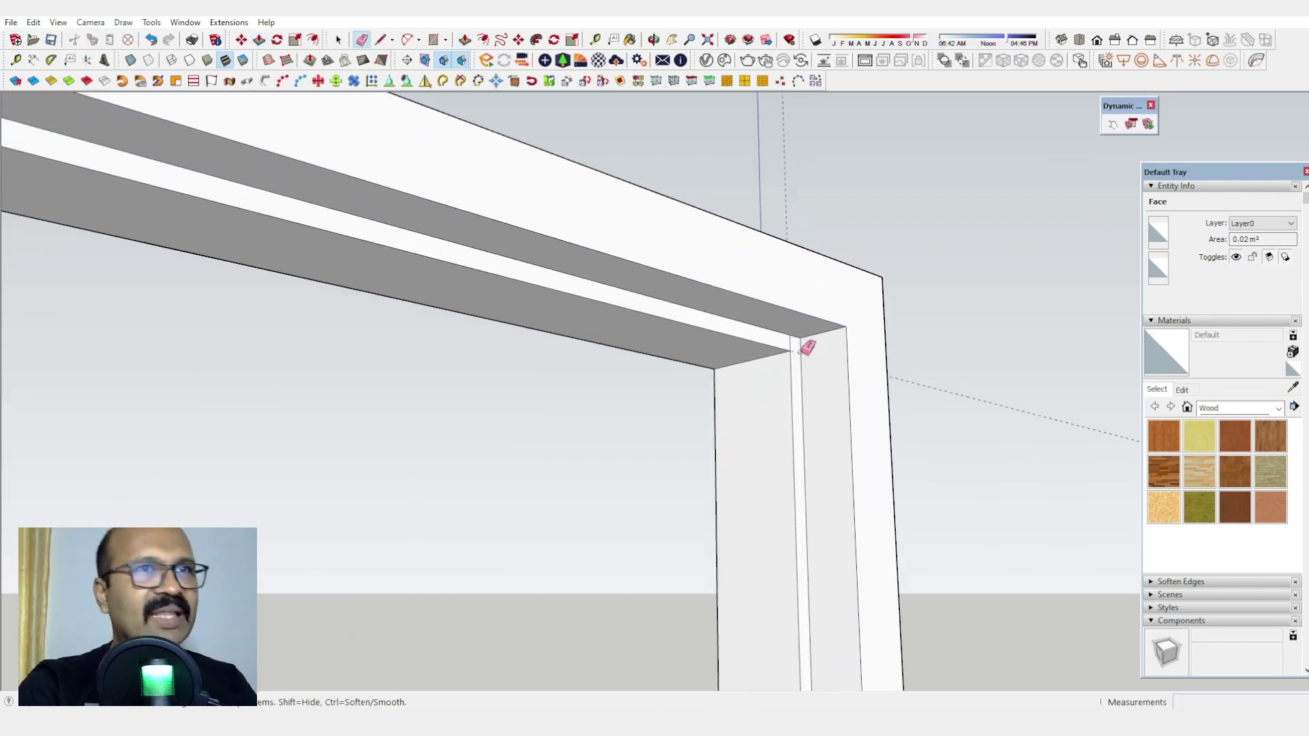
scroll(870, 394, down, 5)
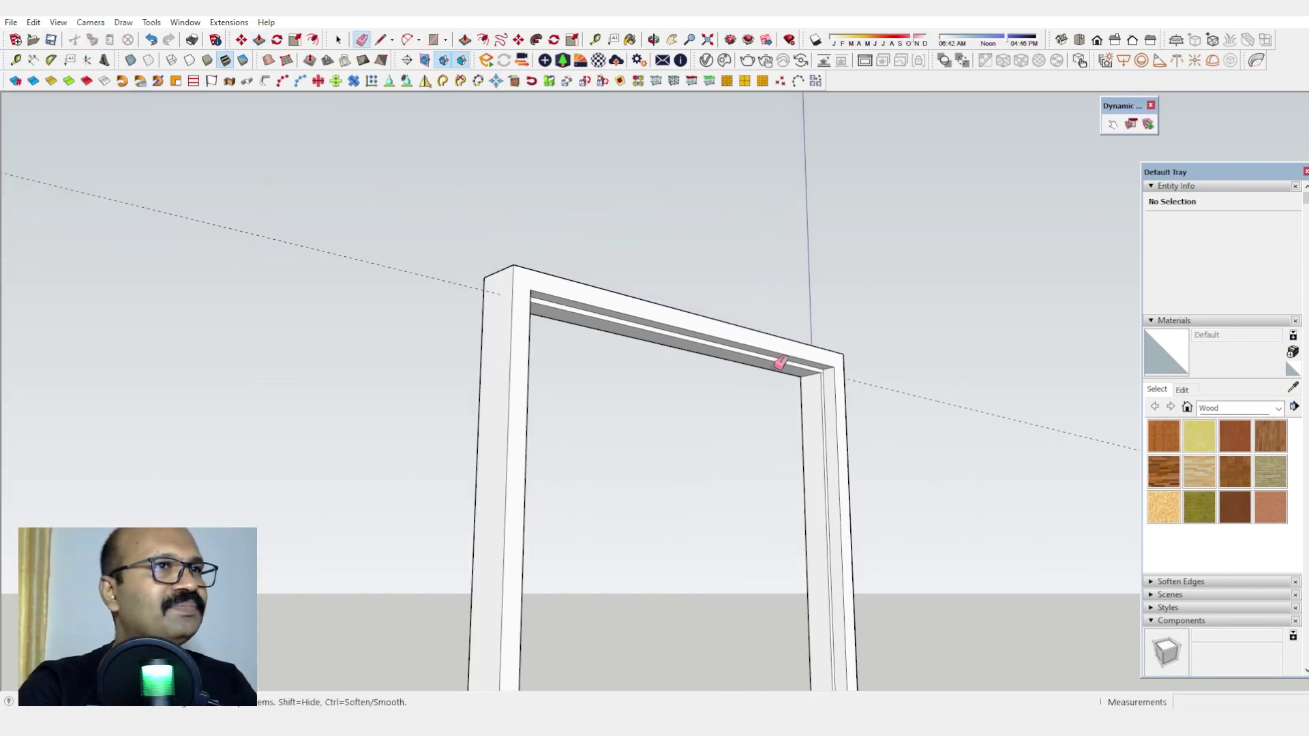
scroll(505, 368, up, 8)
scroll(522, 347, up, 2)
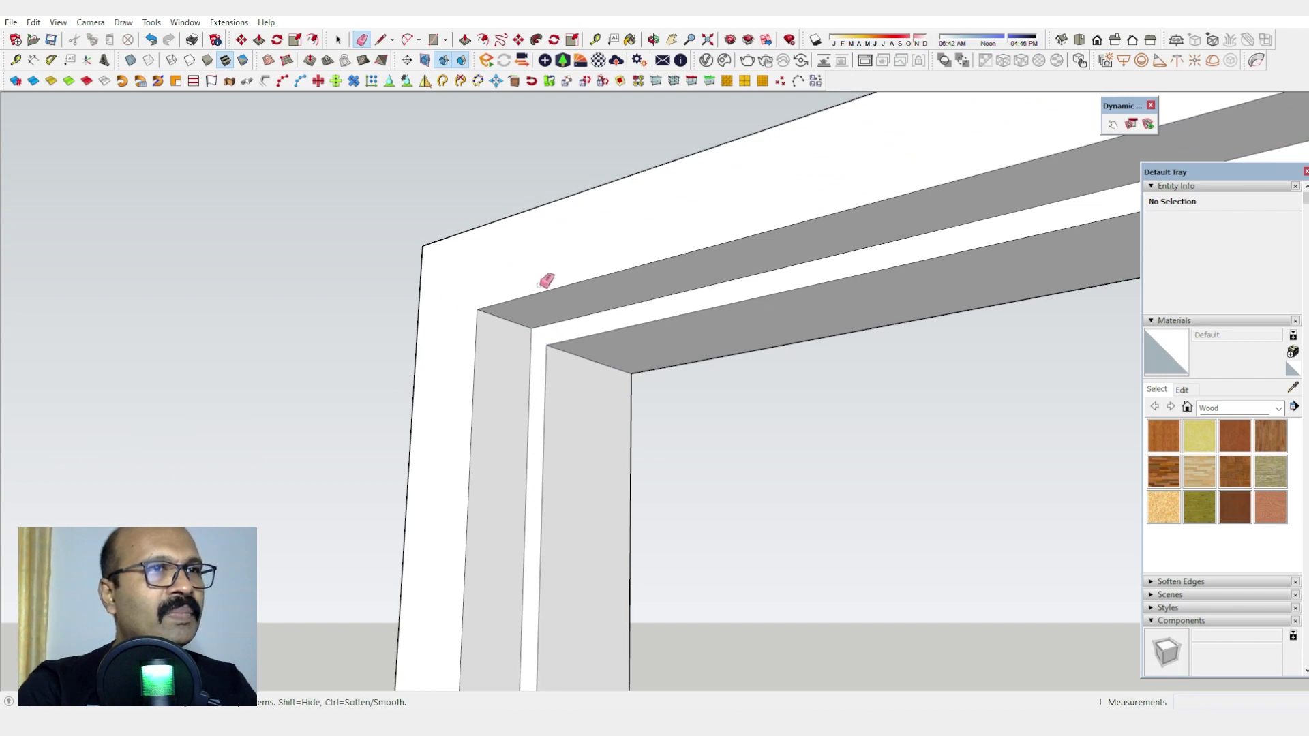
scroll(548, 283, down, 6)
key(o)
key(e)
scroll(655, 284, down, 3)
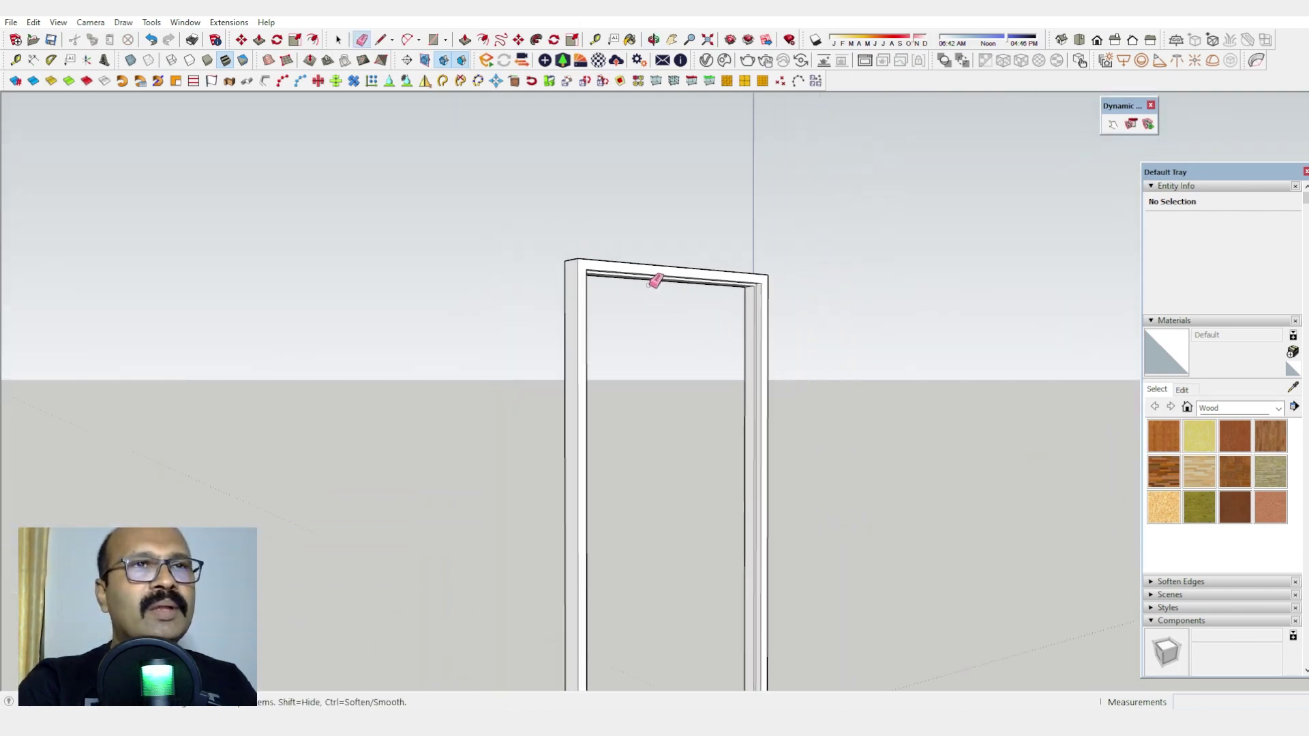
mouse_move(654, 284)
middle_down()
mouse_move(765, 435)
mouse_move(633, 394)
mouse_move(827, 479)
mouse_move(789, 494)
middle_up()
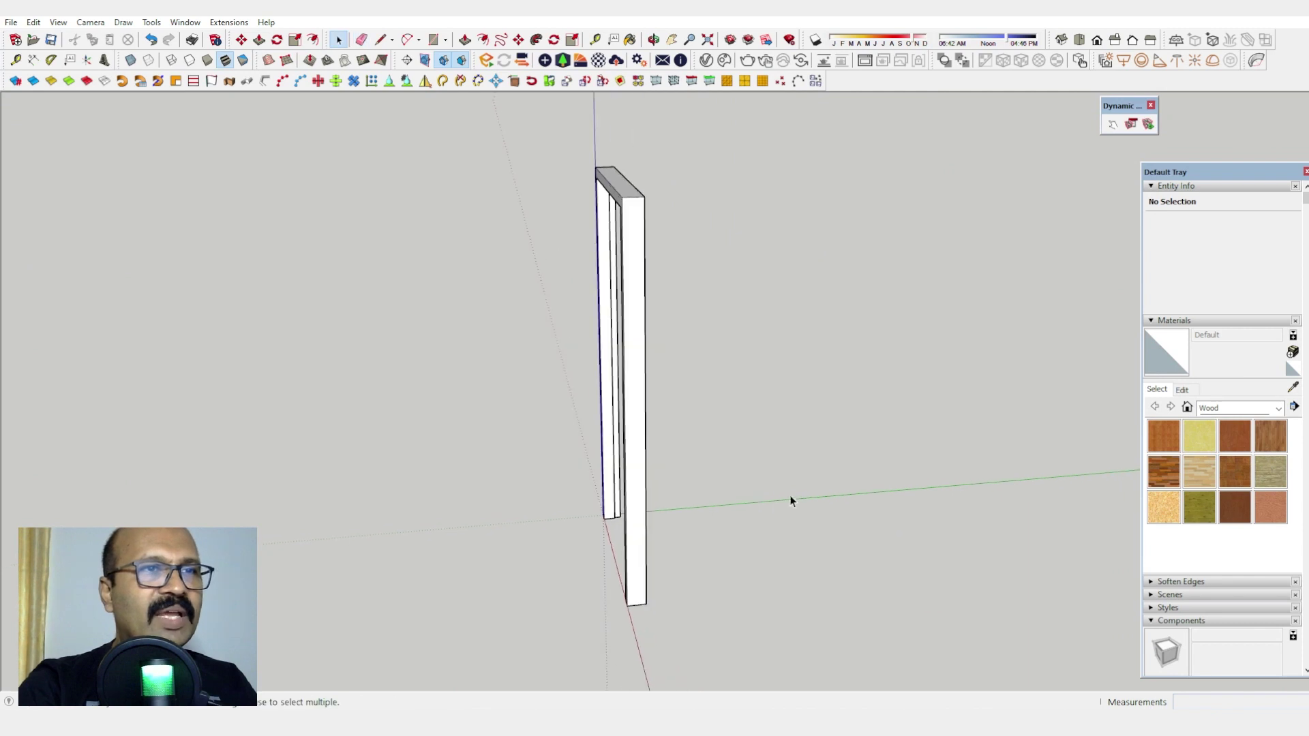
Step: Window-select the entire door frame and make it a component with definition 'Frame'
key(o)
mouse_move(588, 399)
mouse_down()
mouse_move(578, 234)
mouse_move(609, 276)
mouse_move(669, 259)
mouse_up()
key(space)
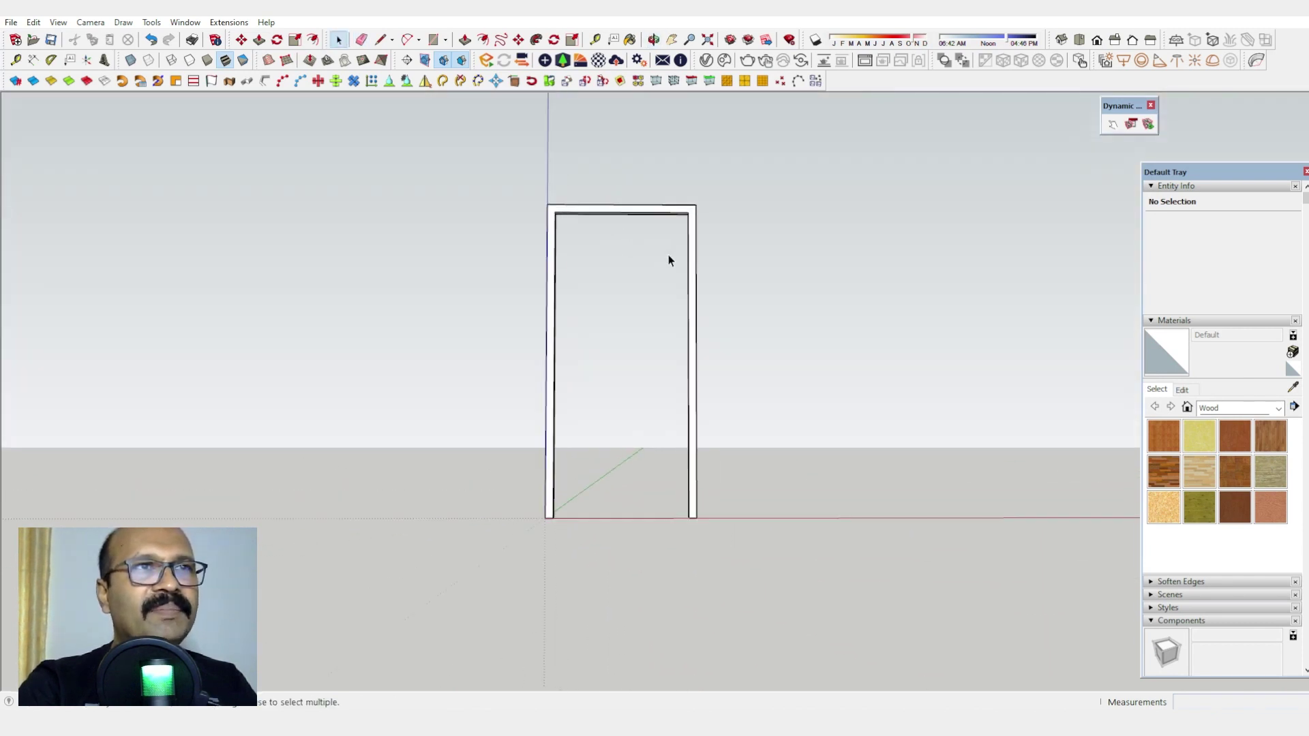
scroll(669, 260, up, 2)
drag(406, 120, 892, 690)
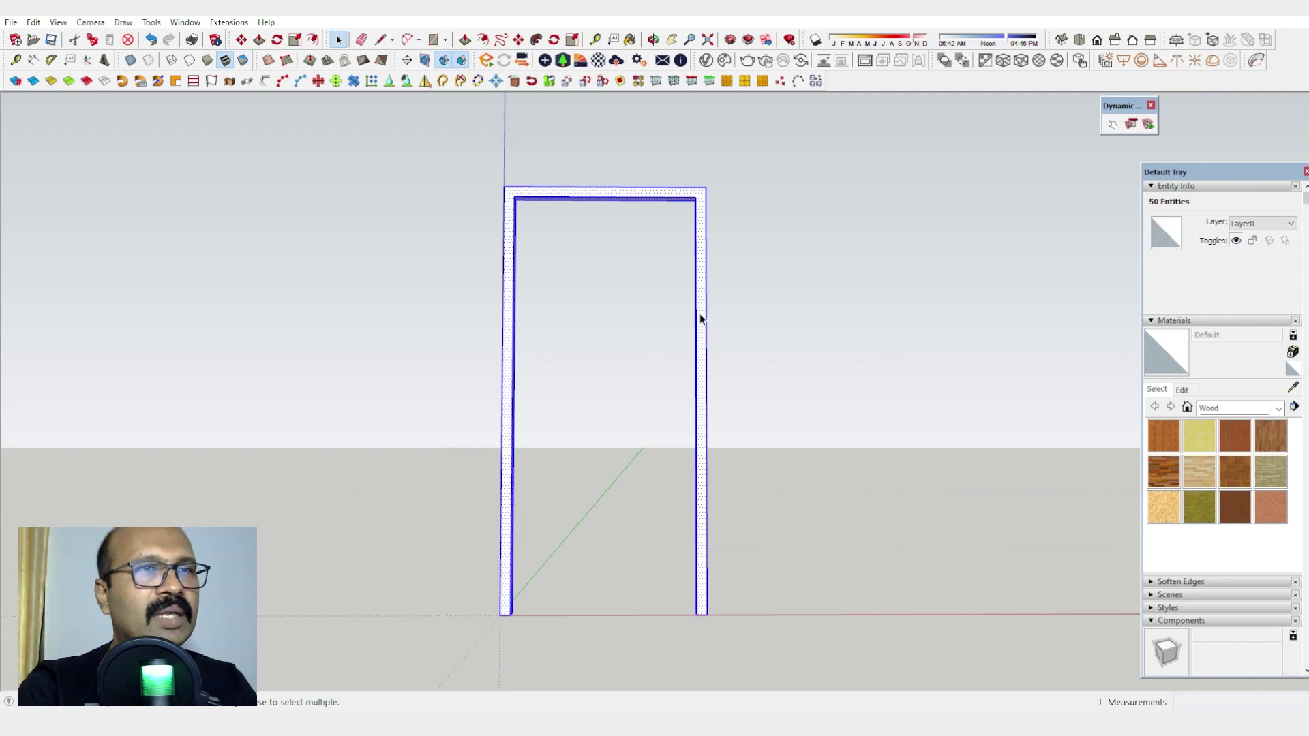
right_click(701, 318)
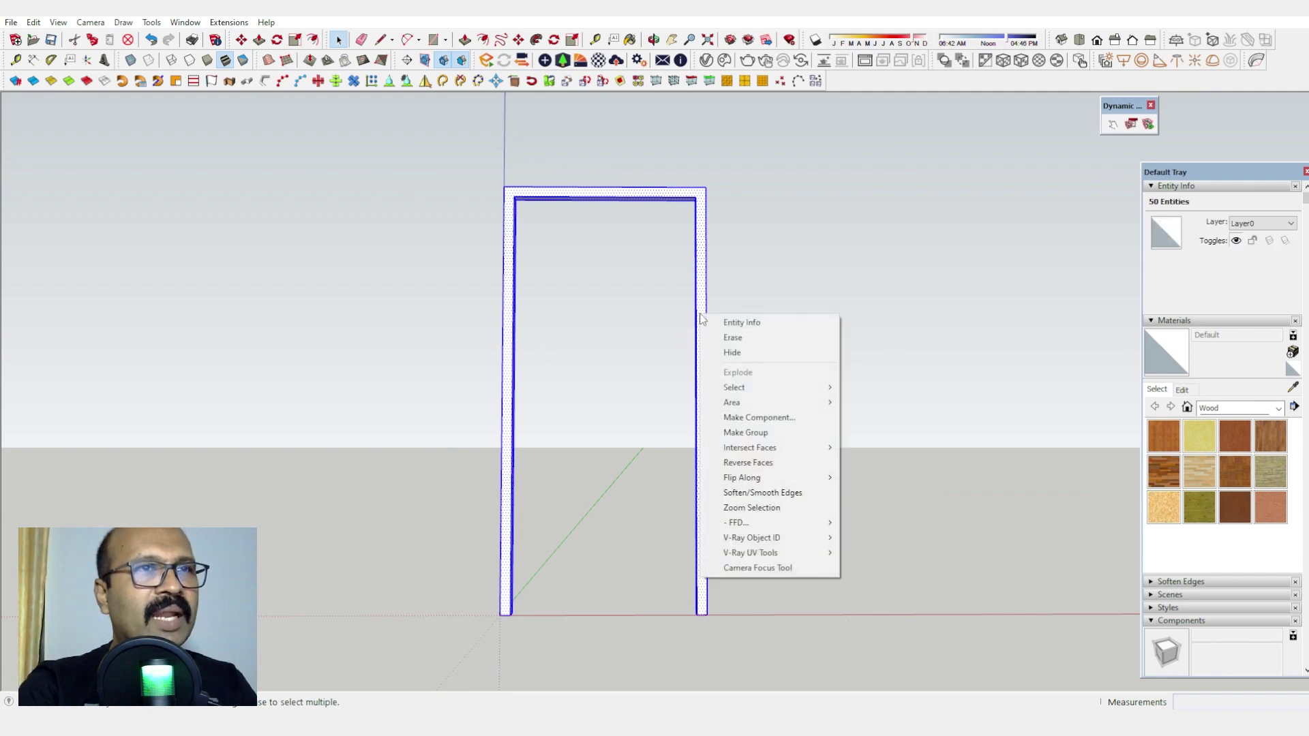
click(784, 419)
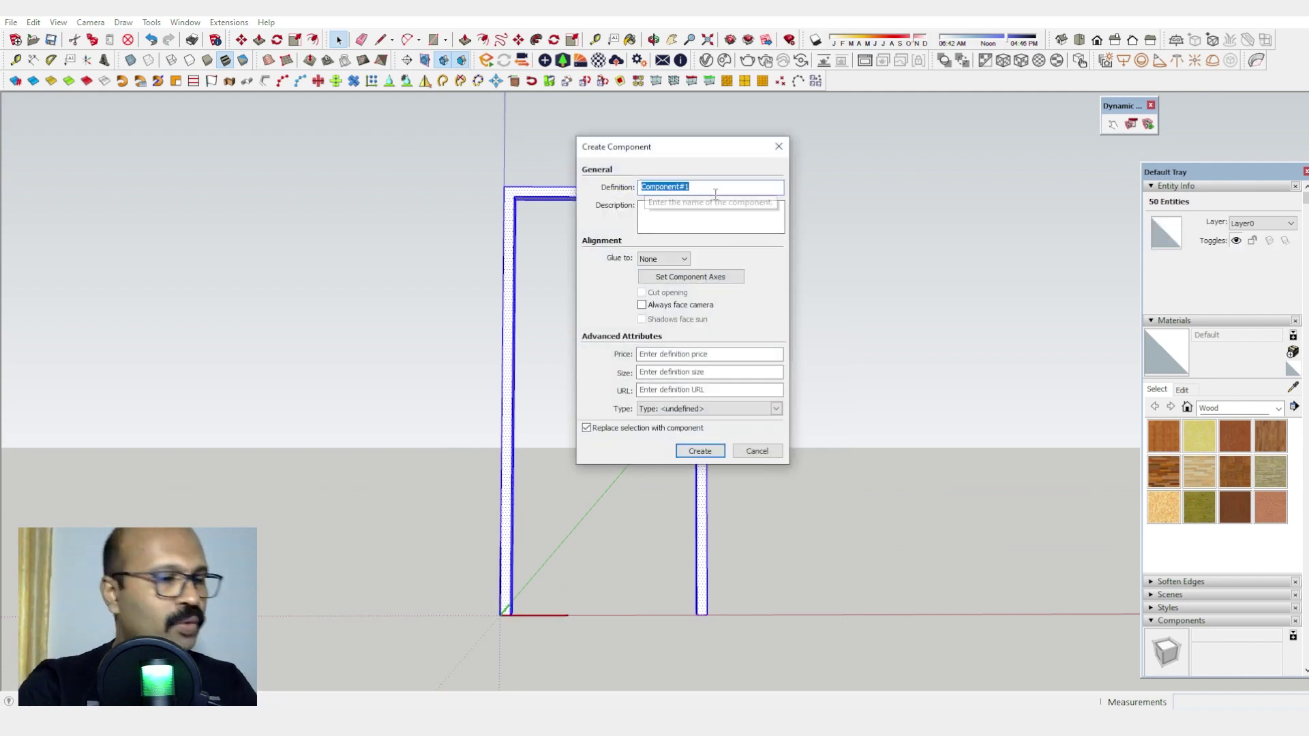
text(Frame)
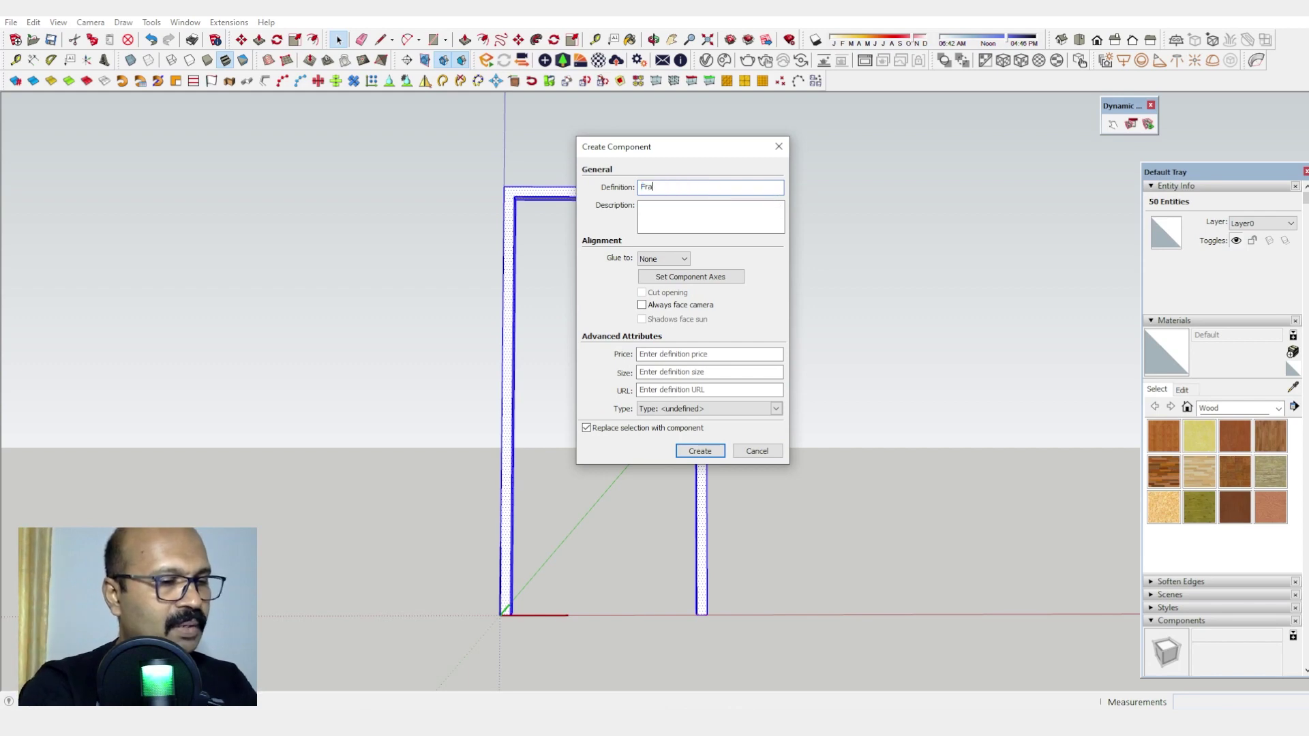
click(700, 450)
middle_drag(713, 436, 429, 231)
Step: Draw a rectangle filling the doorway opening inside the frame
key(r)
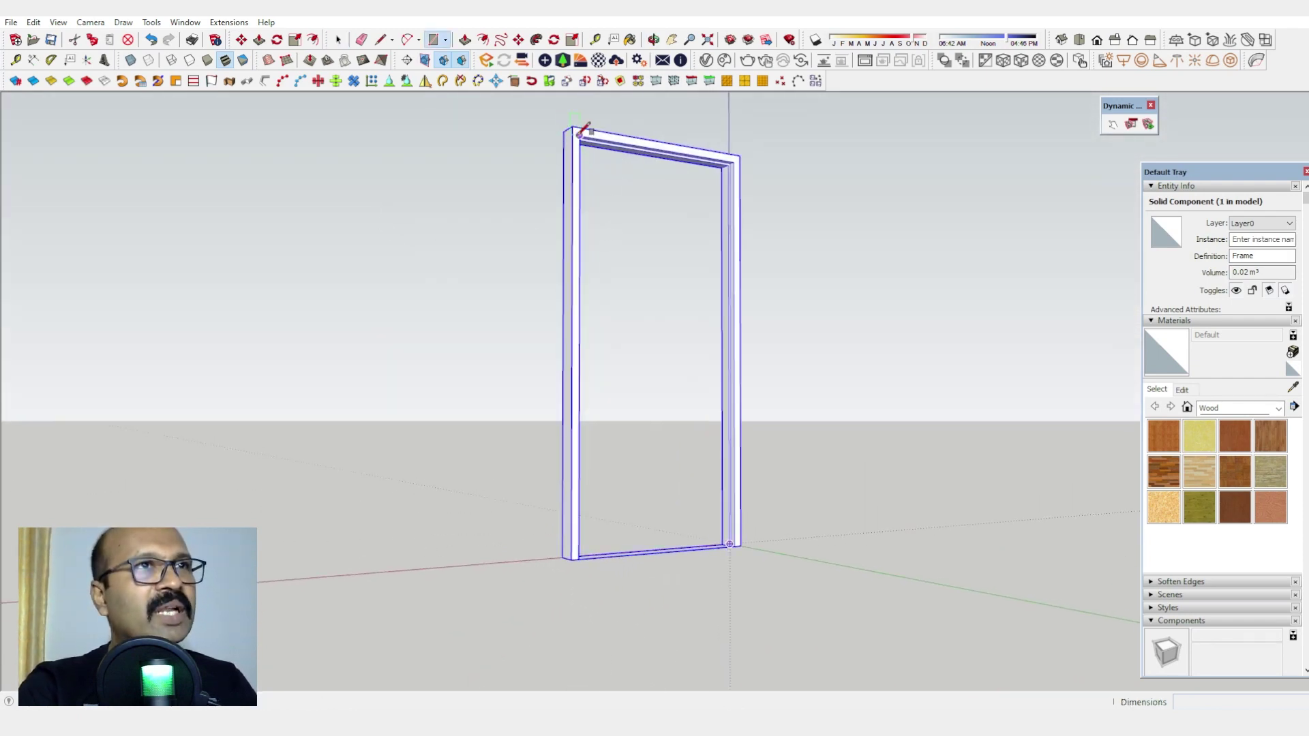
click(581, 129)
scroll(746, 631, up, 2)
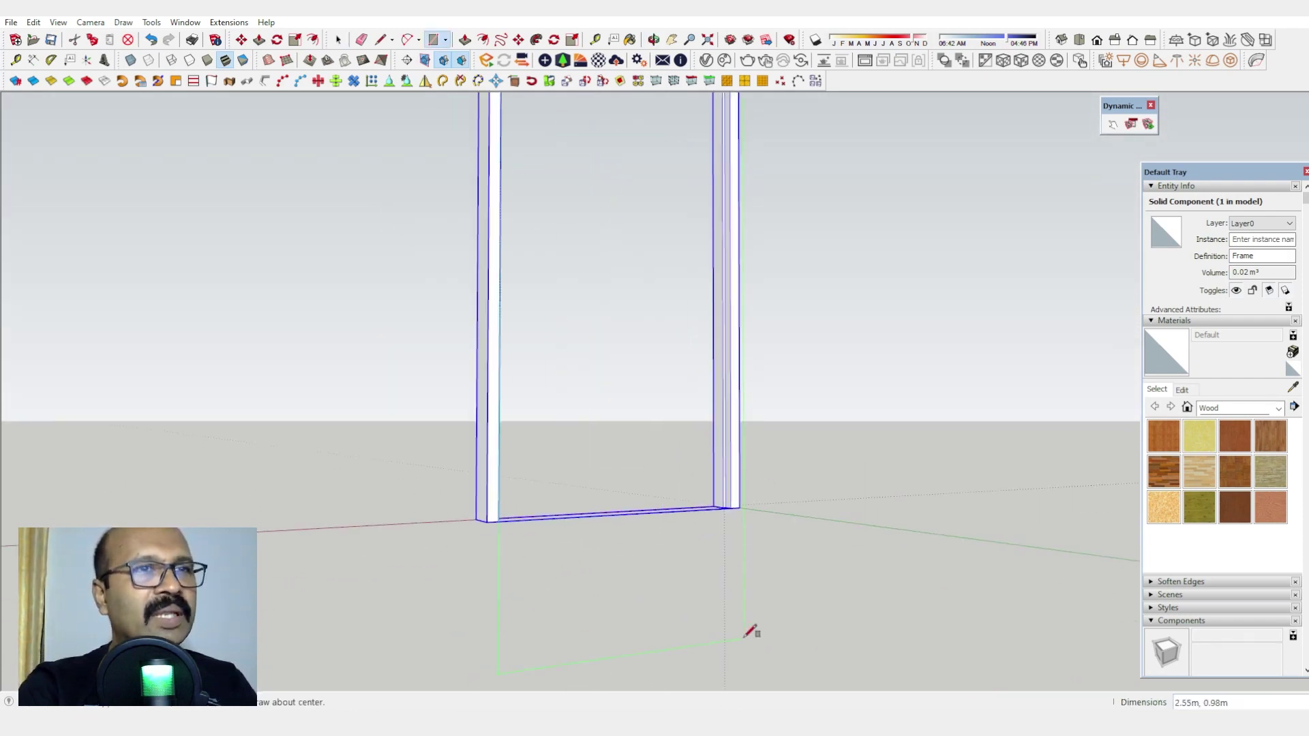
click(735, 505)
middle_drag(644, 461, 1043, 611)
scroll(707, 470, up, 3)
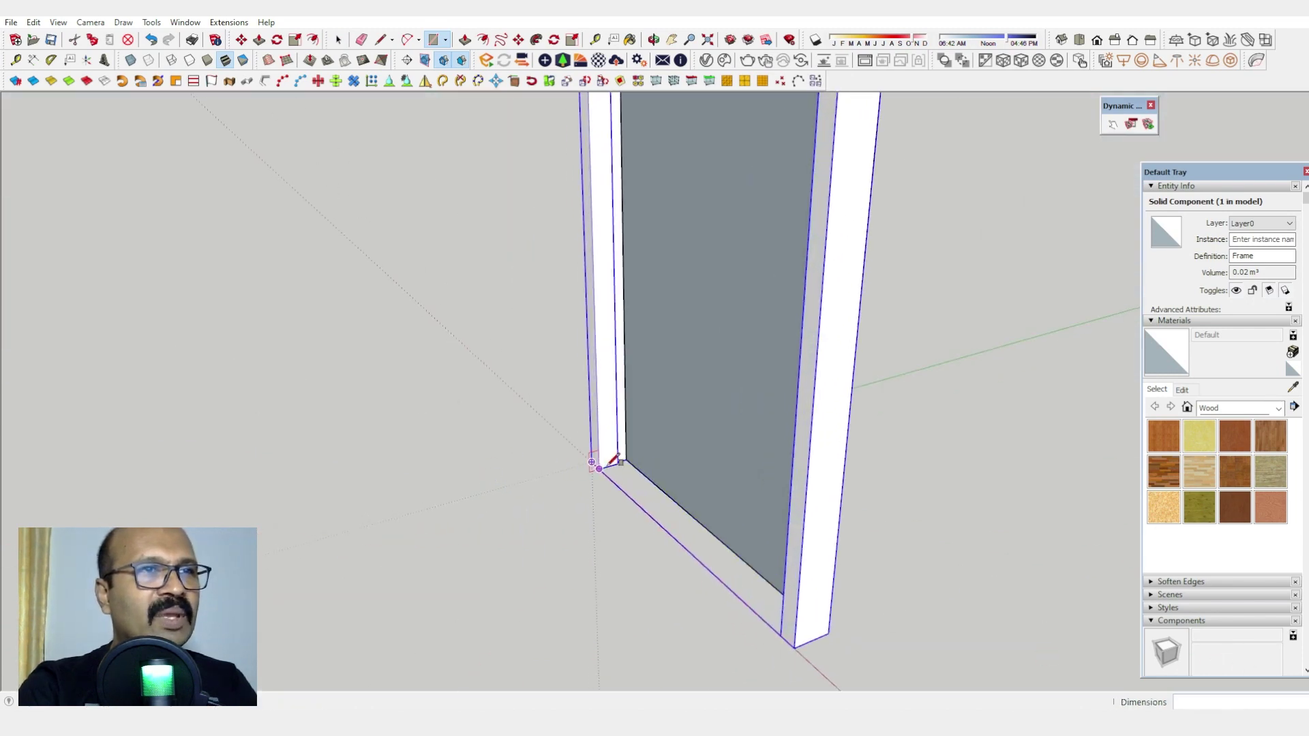
scroll(642, 474, up, 2)
scroll(643, 474, up, 2)
Step: Push/pull the panel about 0.04 m to the frame's edge and view it from the back
key(p)
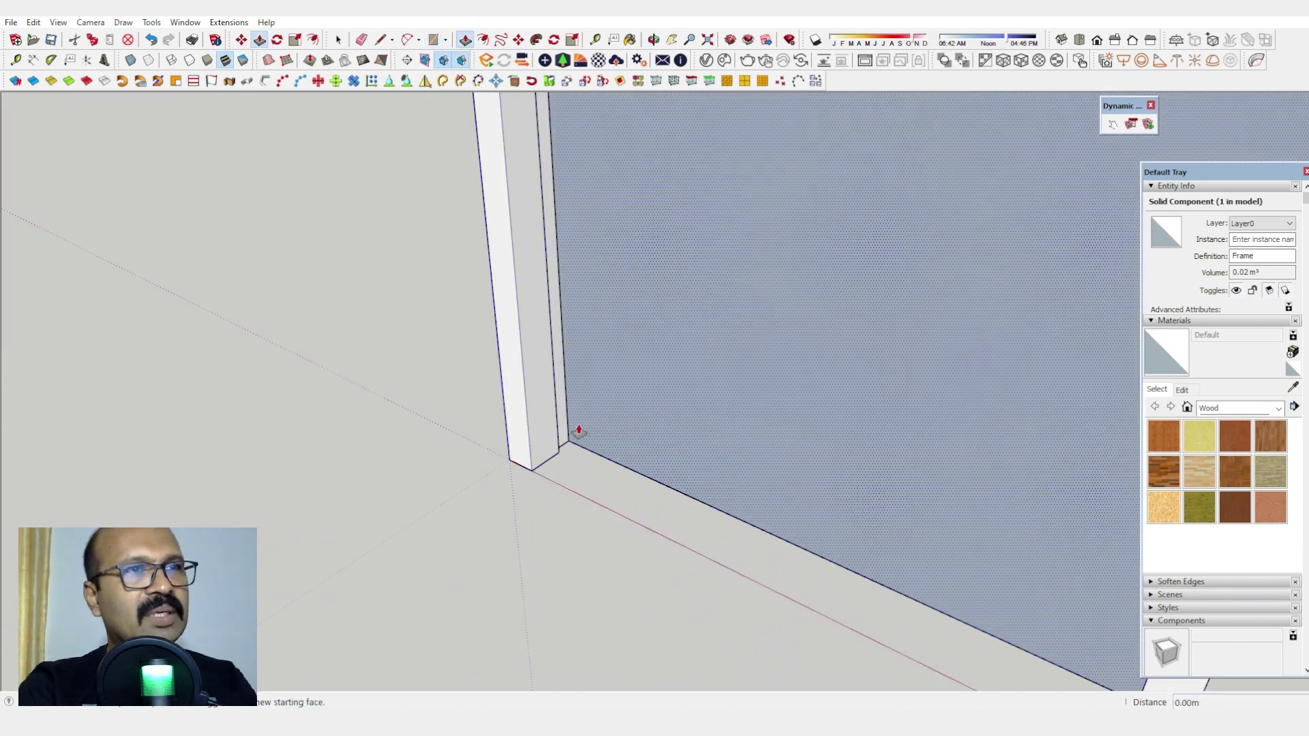
click(576, 432)
drag(576, 432, 557, 412)
scroll(549, 461, down, 5)
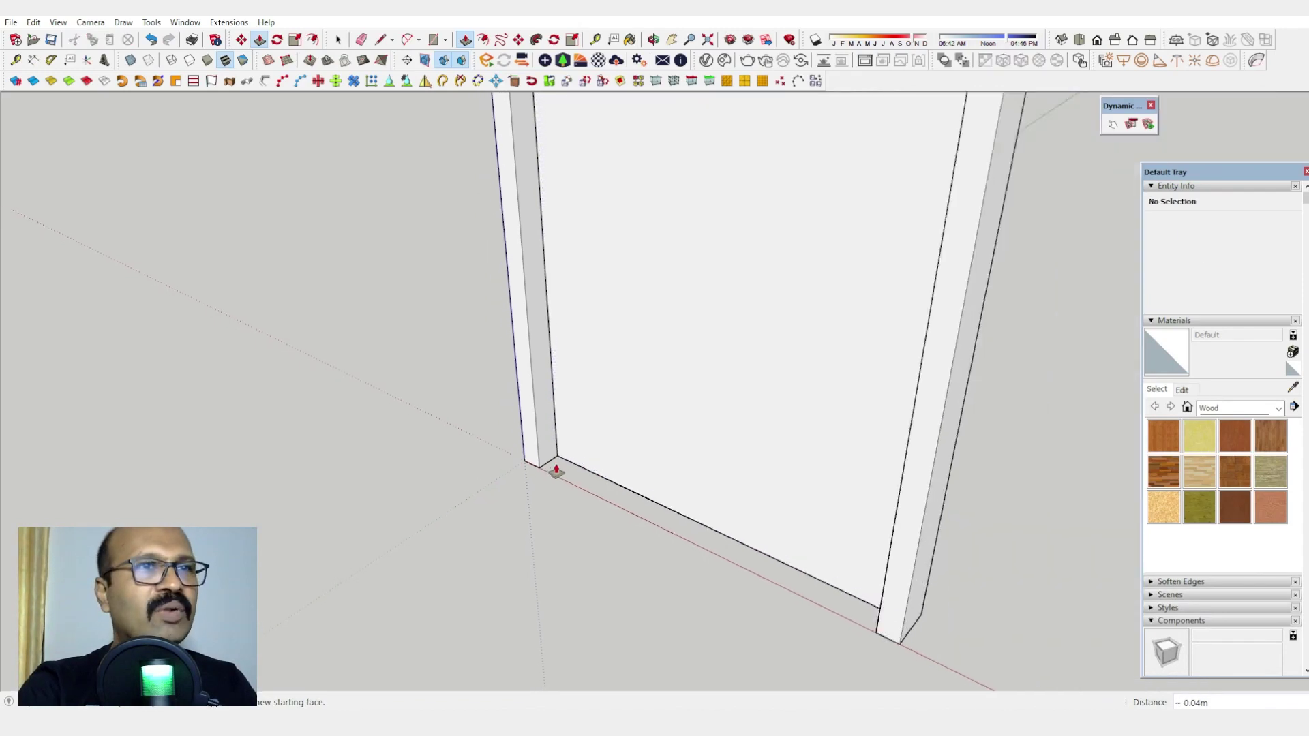
middle_drag(550, 461, 19, 517)
key(F5)
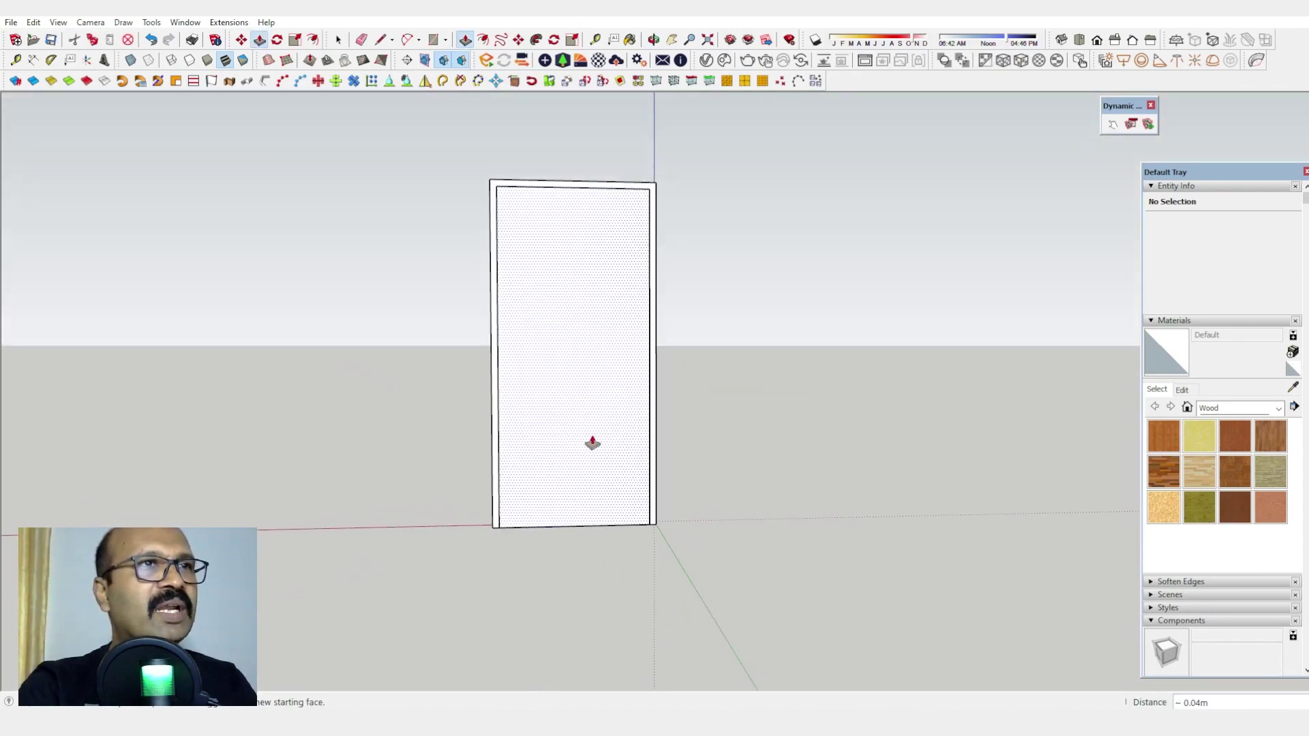
key(space)
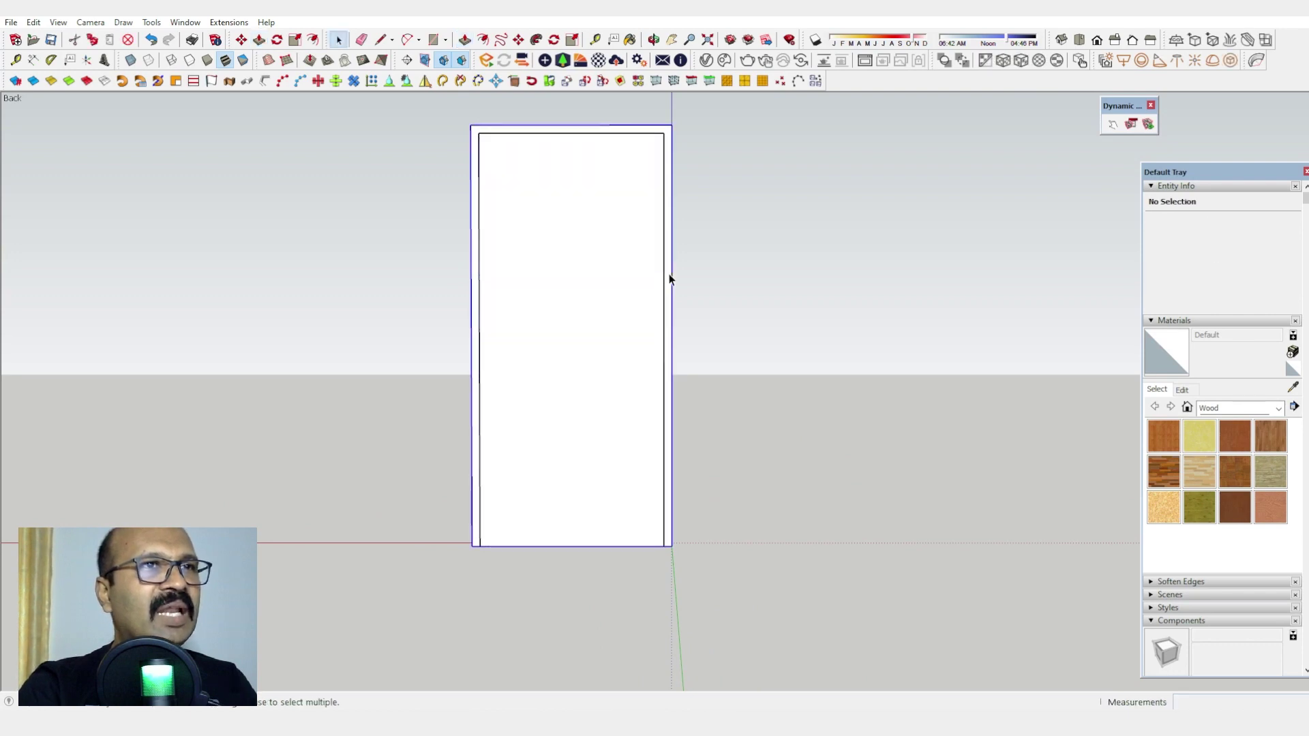
Step: Hide the Frame component to isolate the door panel
right_click(669, 276)
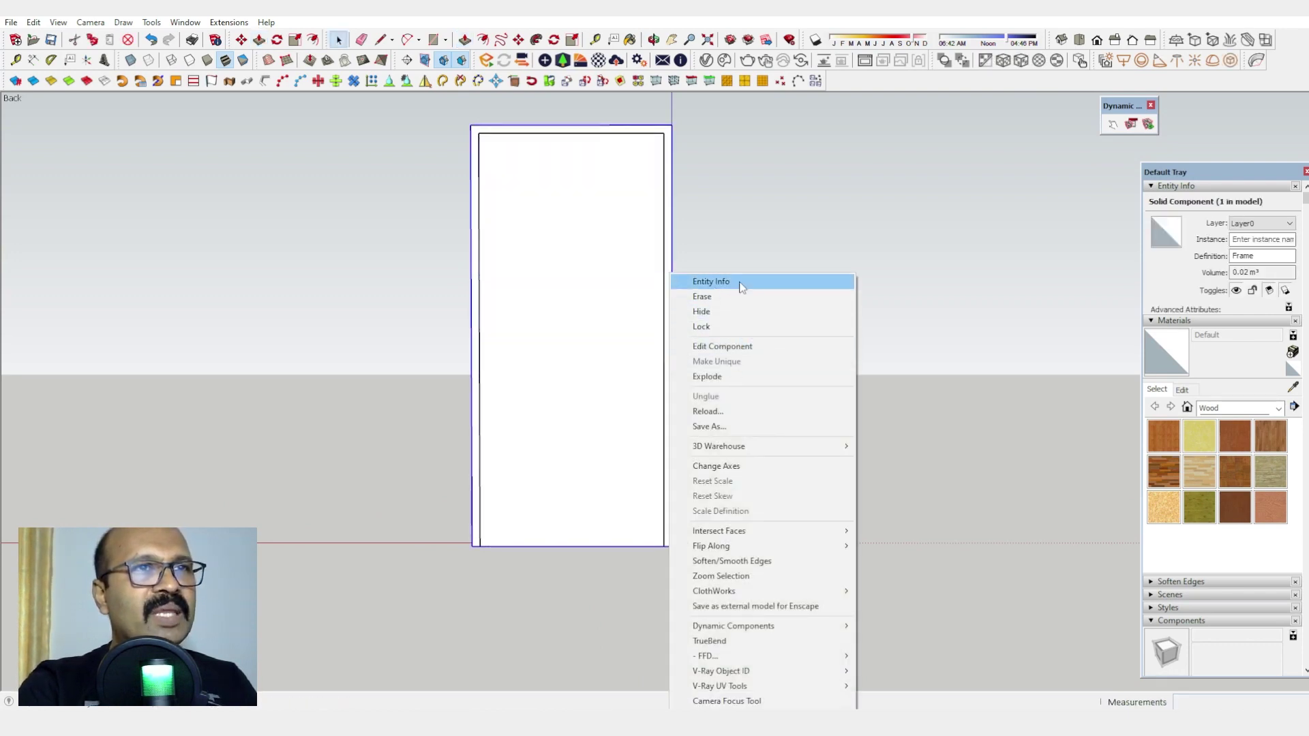
click(734, 298)
mouse_move(732, 311)
middle_down()
mouse_move(868, 415)
mouse_move(415, 385)
mouse_move(876, 368)
mouse_move(643, 300)
middle_up()
Step: Select the panel geometry and make it a component named 'Shutter'
drag(538, 146, 914, 545)
right_click(685, 326)
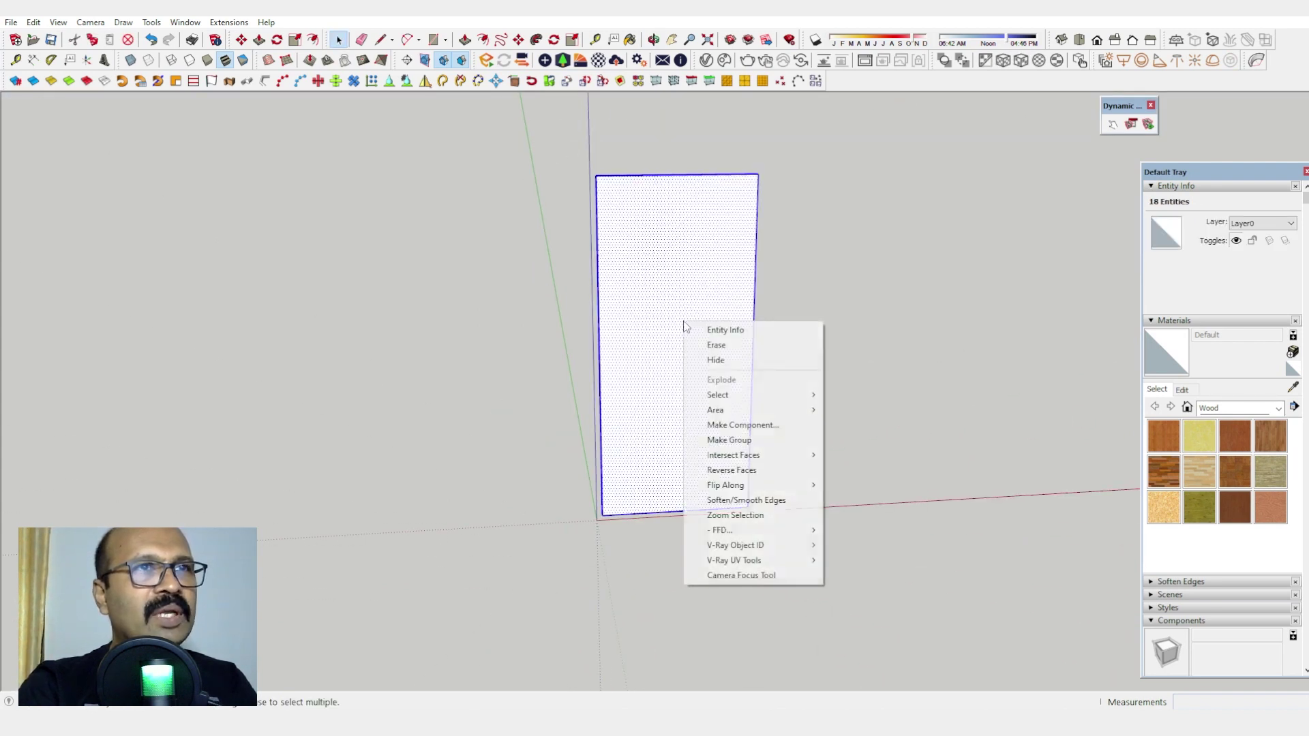
click(787, 427)
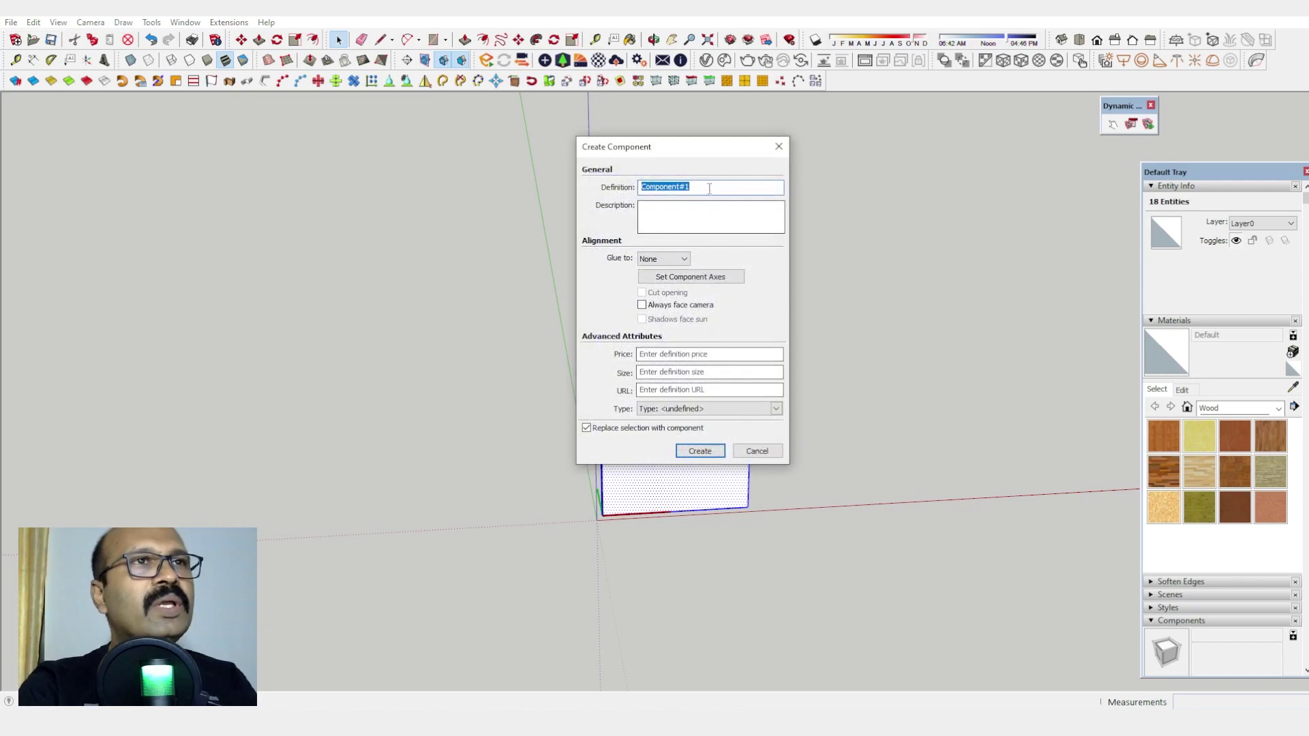
text(Shutter)
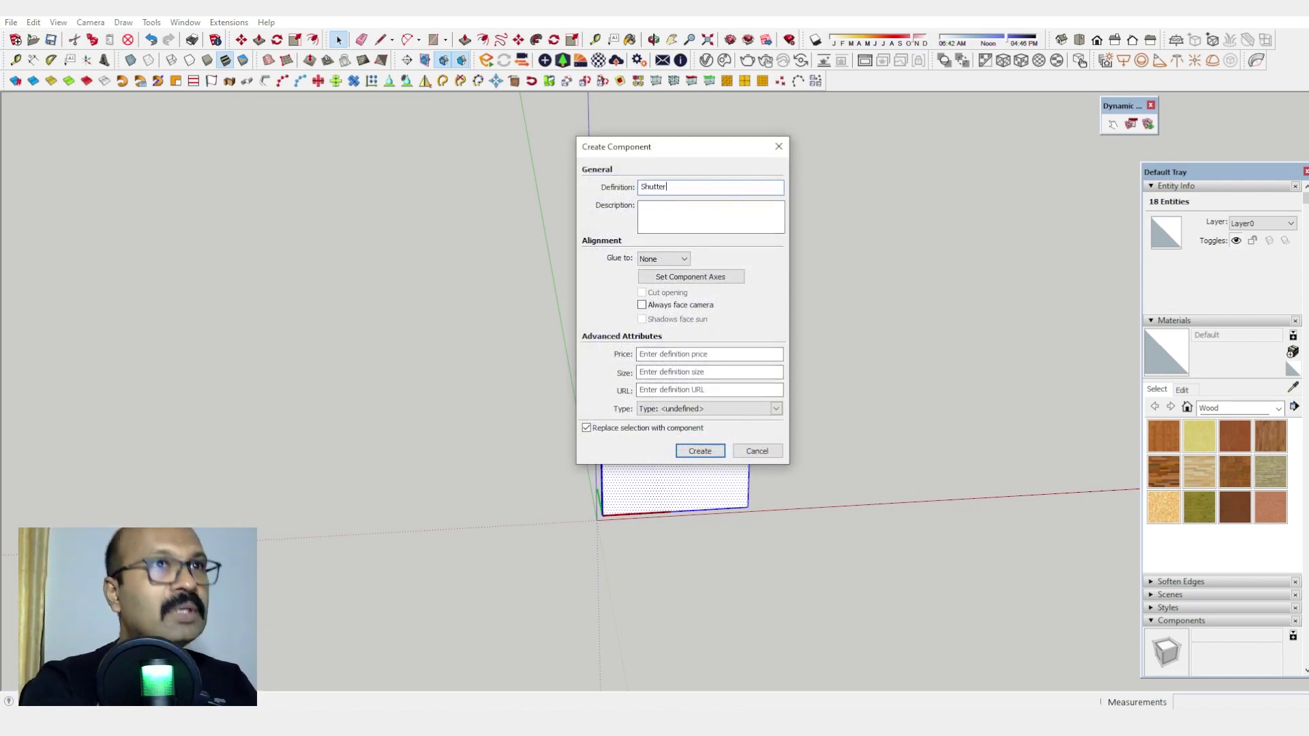
click(708, 453)
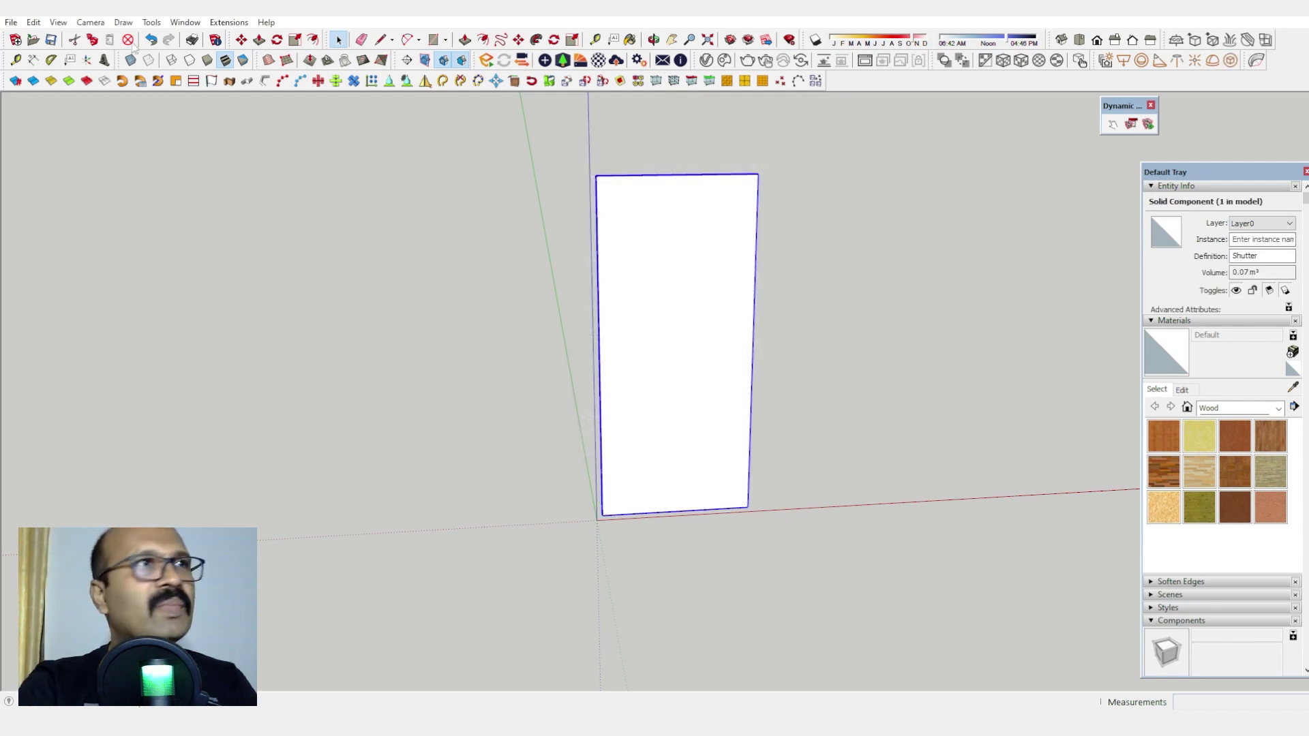
Step: Unhide all via Edit > Unhide > All, then window-select both Frame and Shutter
click(34, 22)
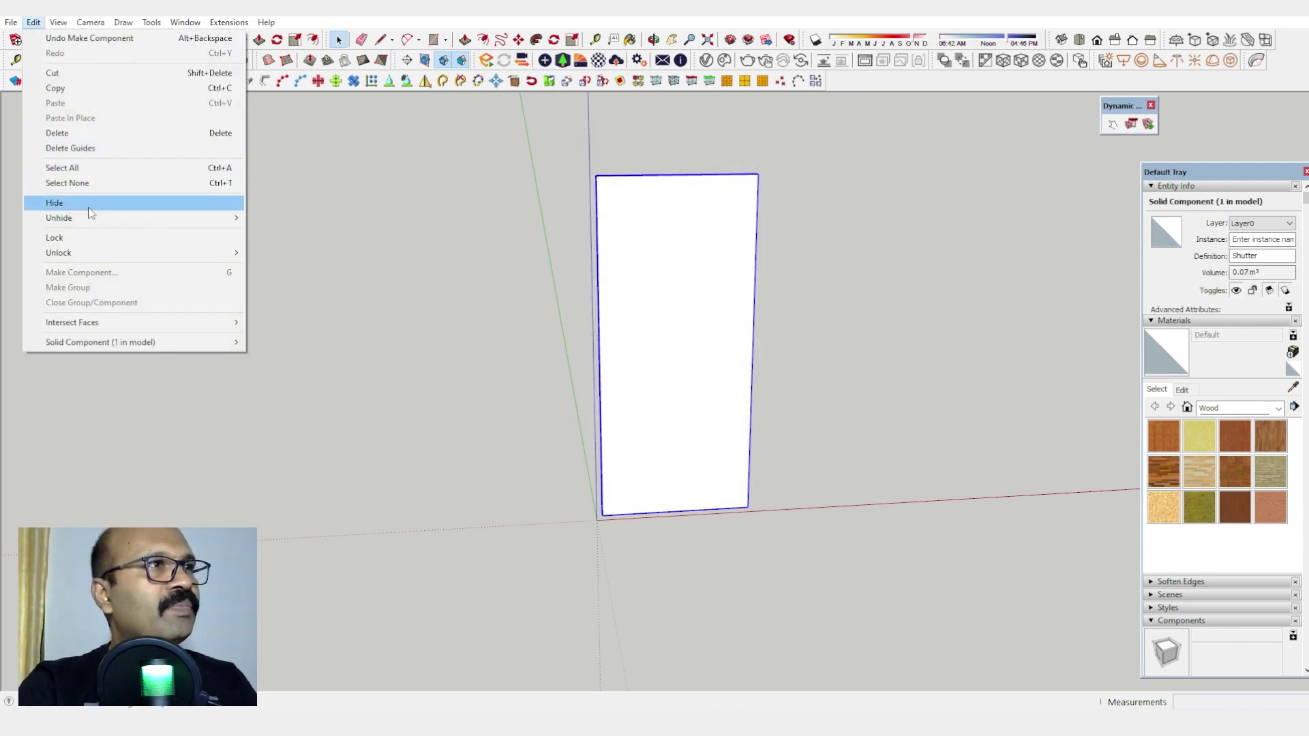
mouse_move(91, 218)
click(293, 248)
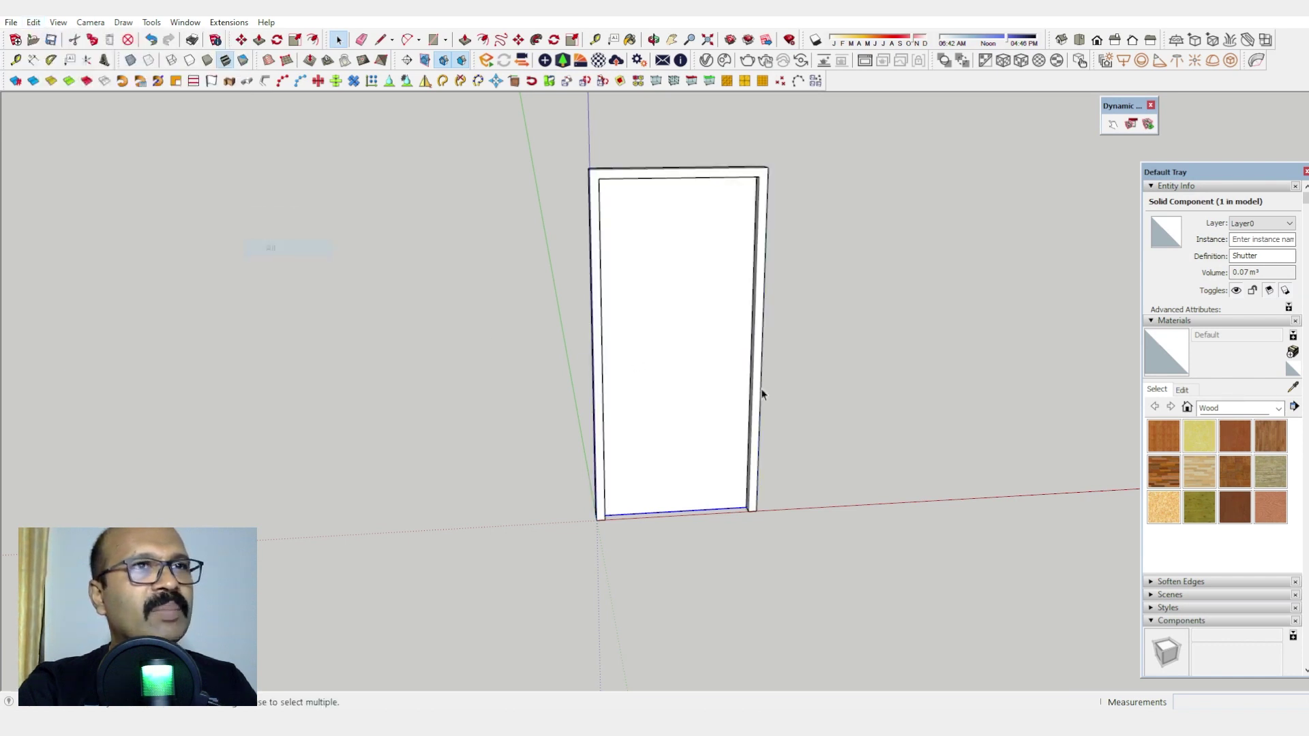
middle_drag(761, 389, 606, 354)
middle_drag(784, 454, 771, 480)
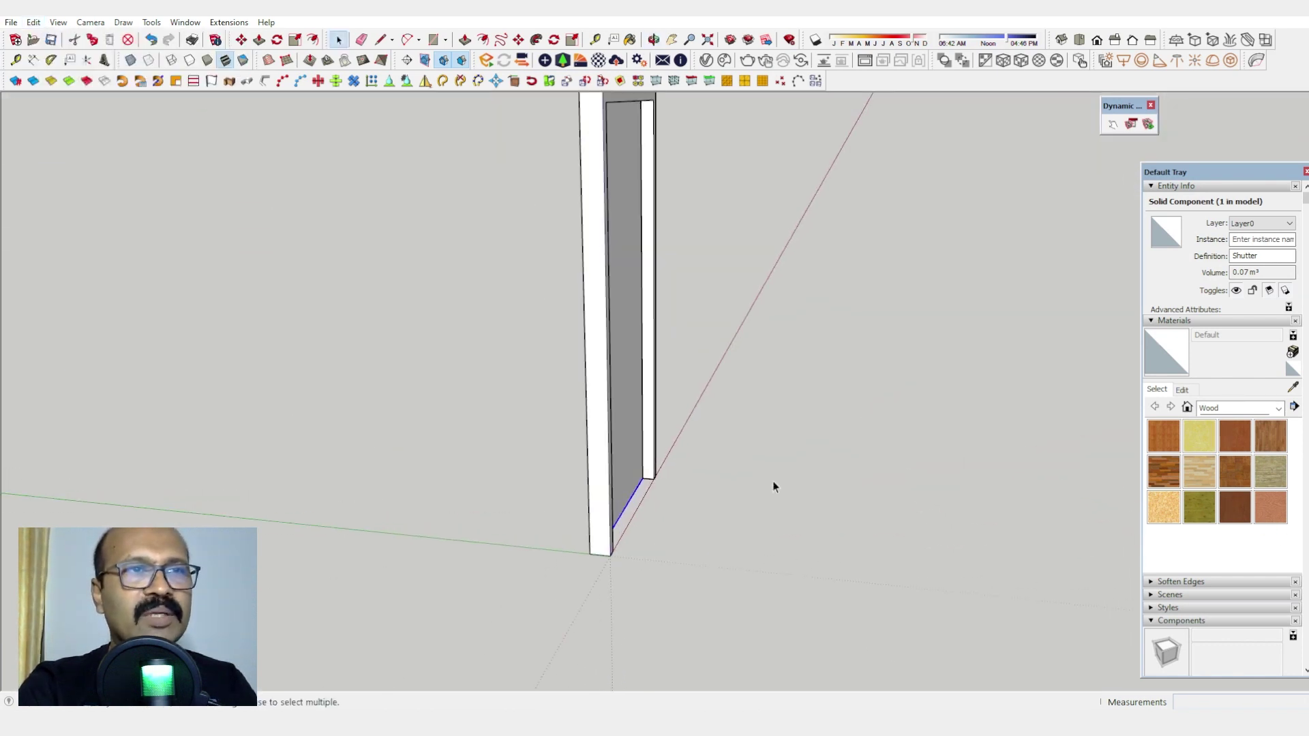
click(644, 431)
middle_drag(648, 429, 549, 234)
drag(536, 206, 926, 609)
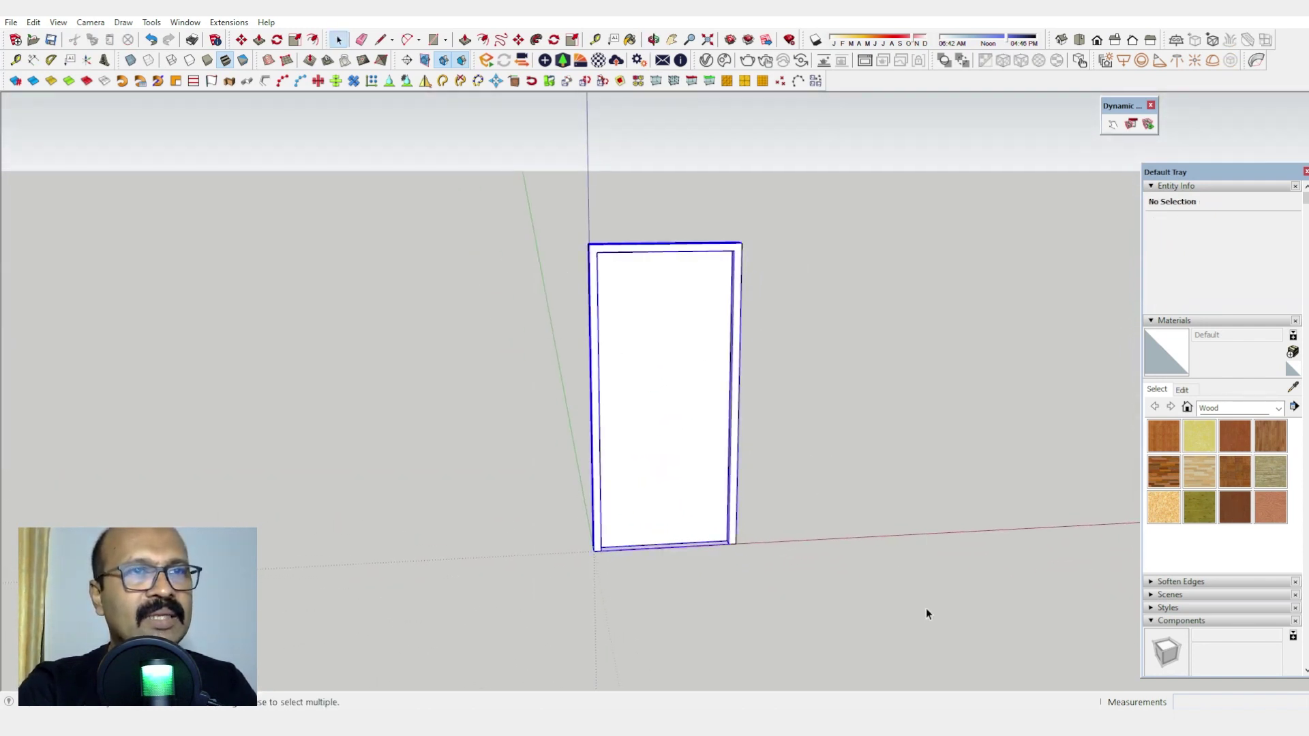
Step: Make the selected Frame and Shutter into one component named Door
right_click(625, 341)
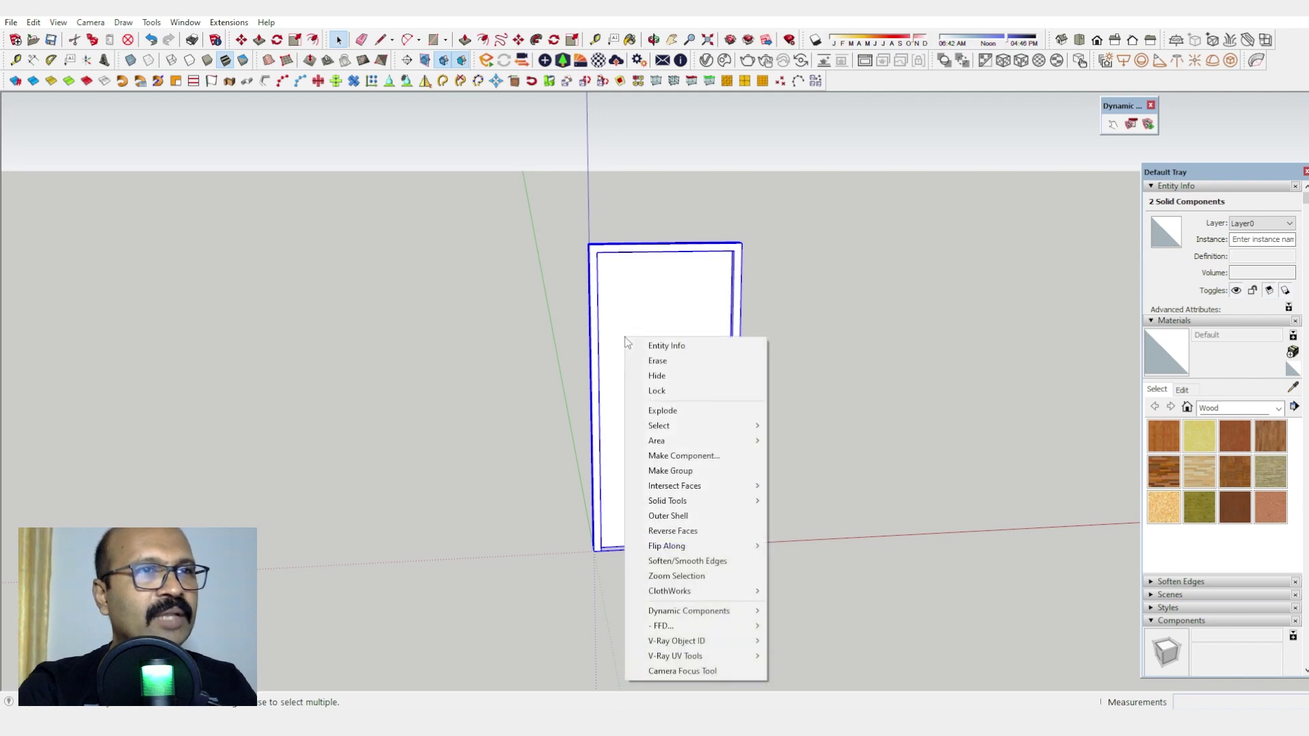
click(702, 456)
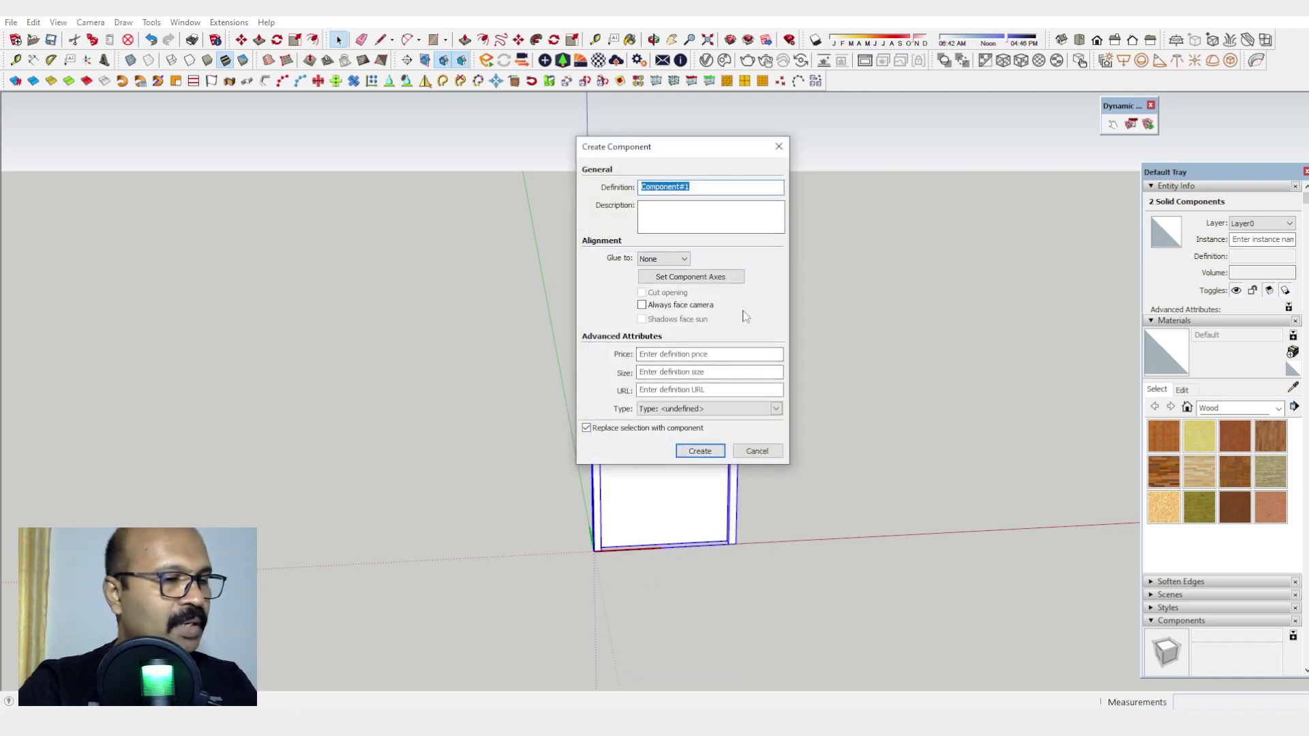
text(Door)
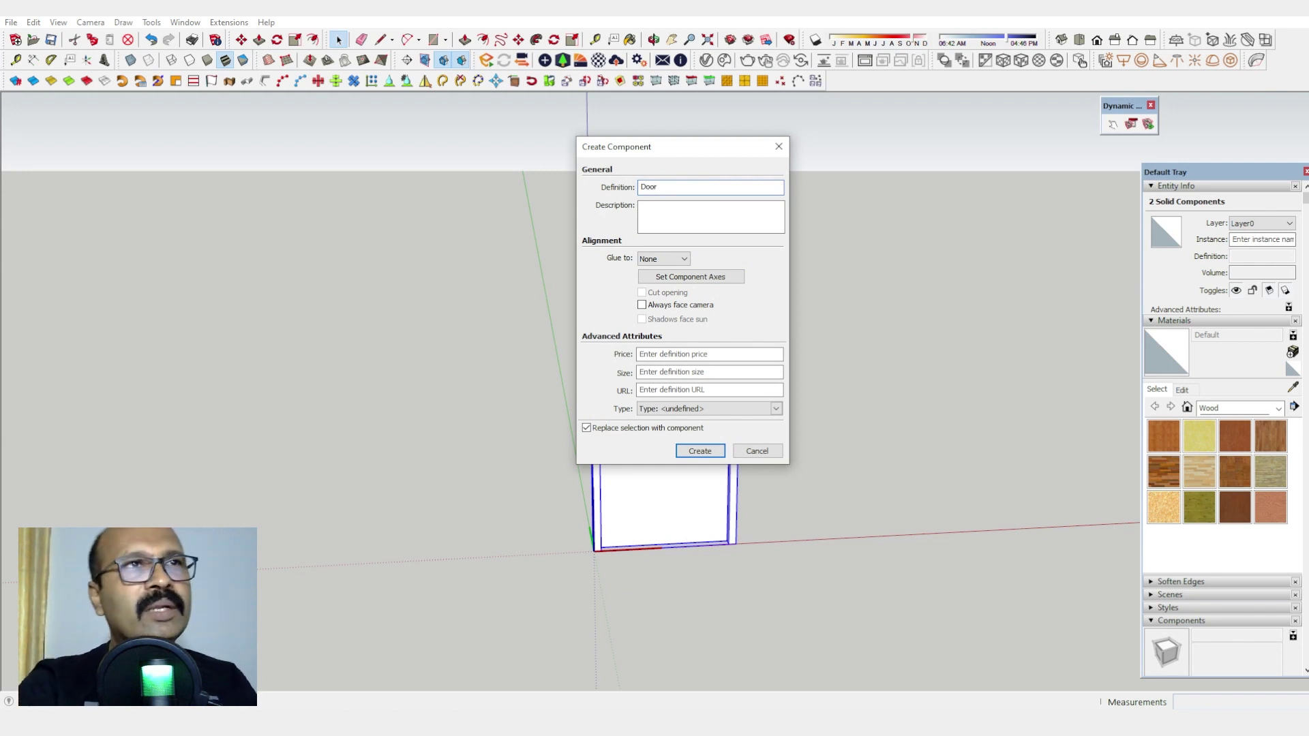
click(700, 451)
Step: Orbit the view until the Door component faces the camera from the front
scroll(689, 468, down, 3)
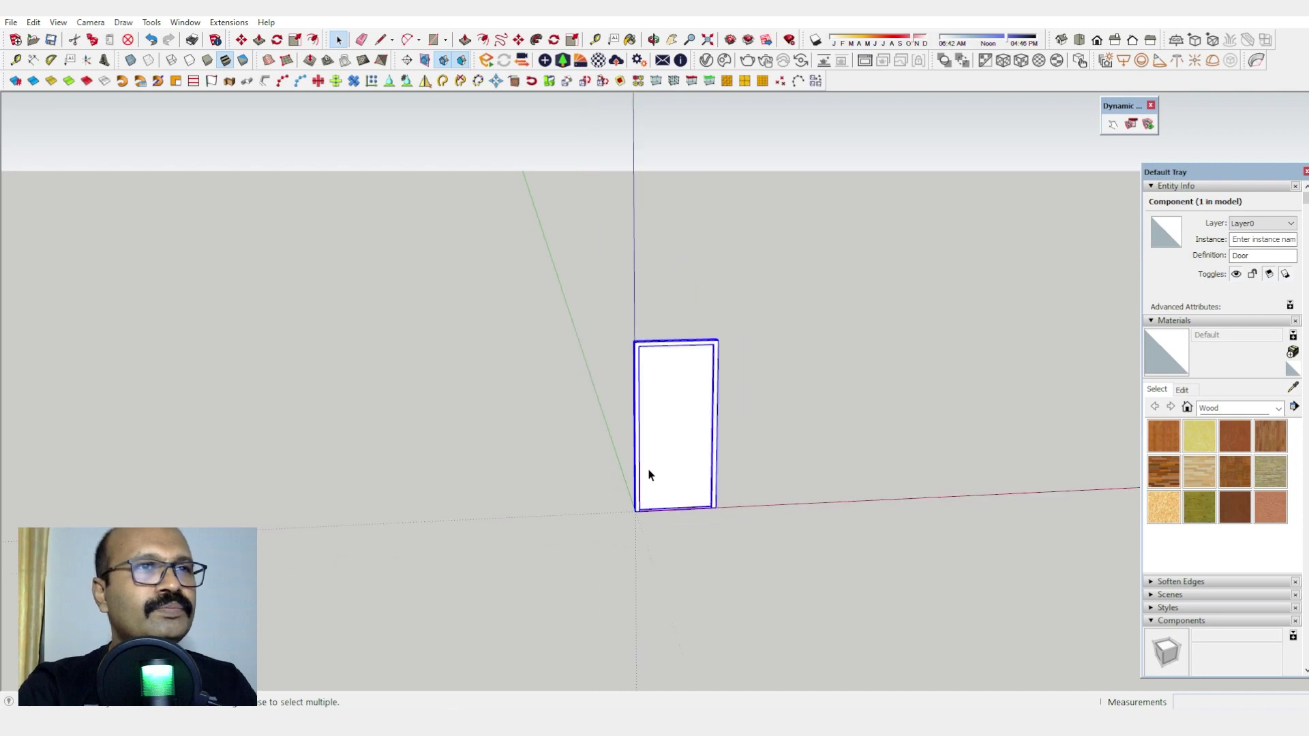
middle_drag(648, 473, 634, 477)
scroll(696, 502, up, 4)
scroll(754, 504, up, 2)
middle_drag(754, 504, 1034, 562)
scroll(562, 506, up, 2)
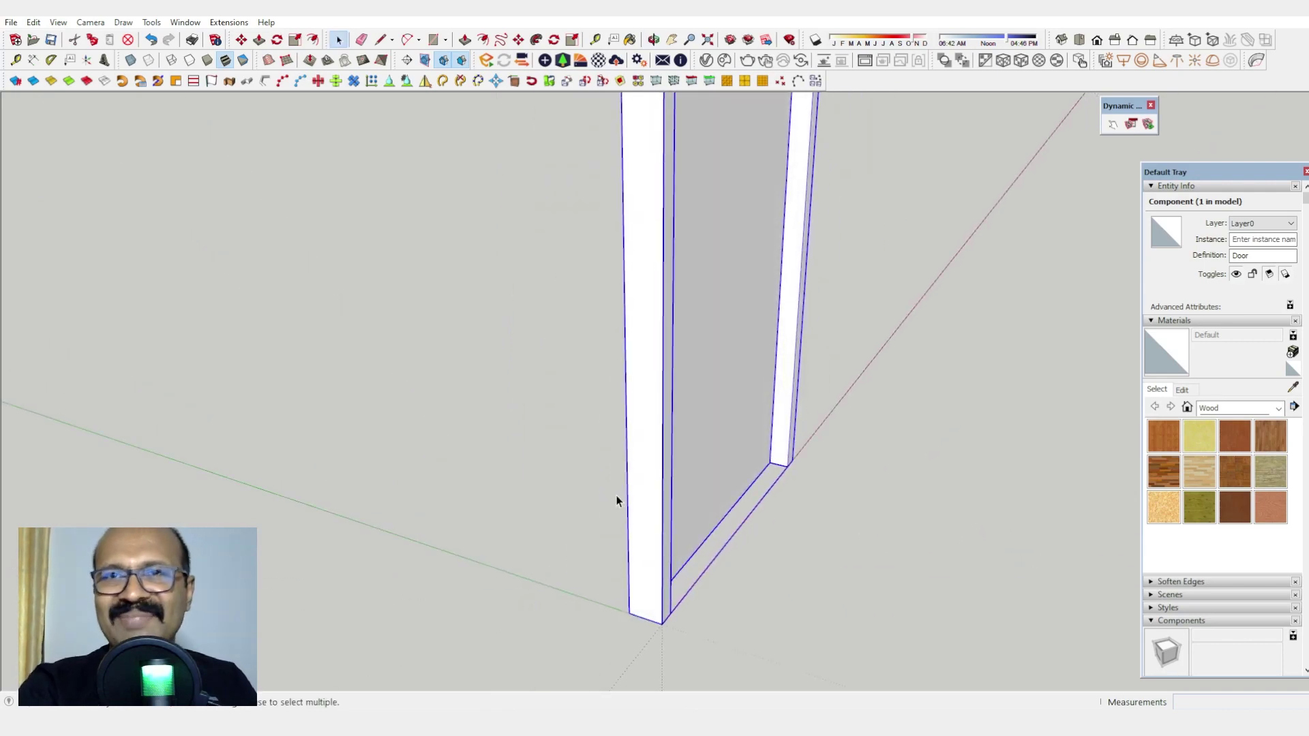
middle_drag(616, 500, 306, 456)
scroll(616, 541, down, 3)
middle_drag(622, 465, 625, 347)
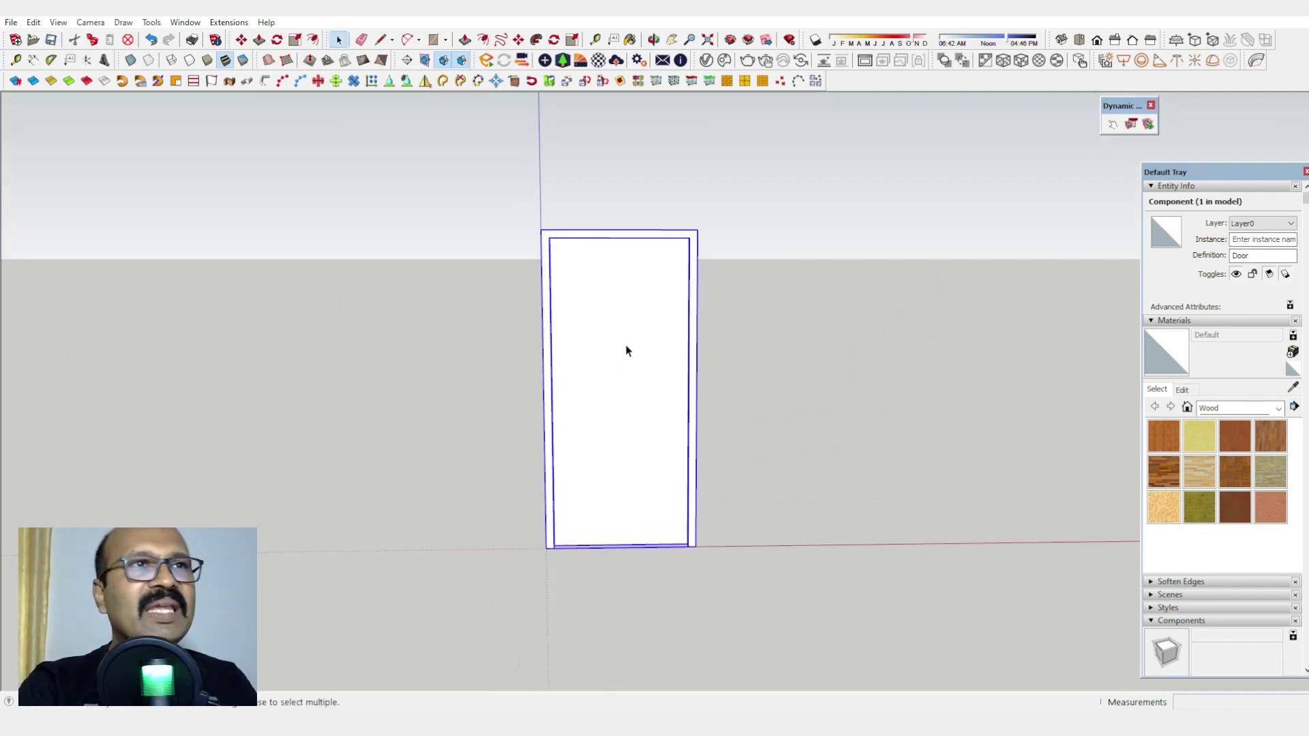
scroll(625, 348, up, 1)
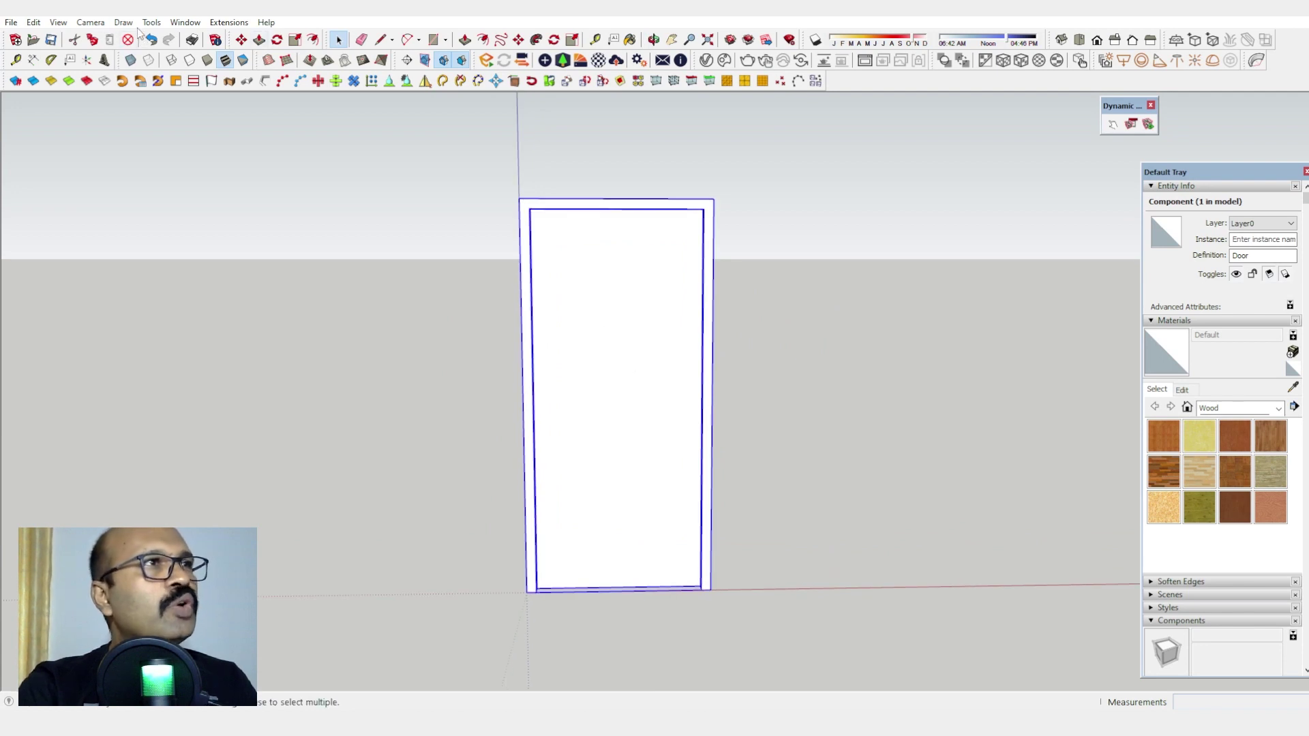
click(63, 25)
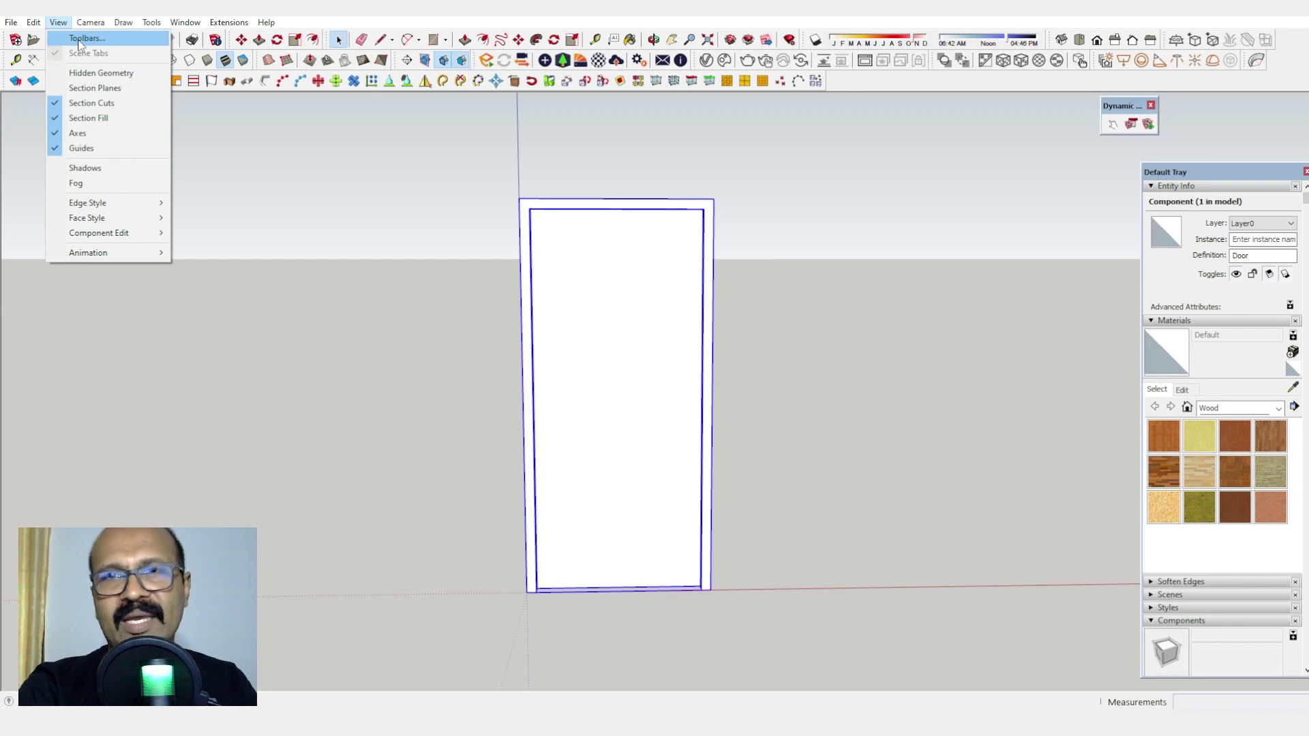
click(80, 39)
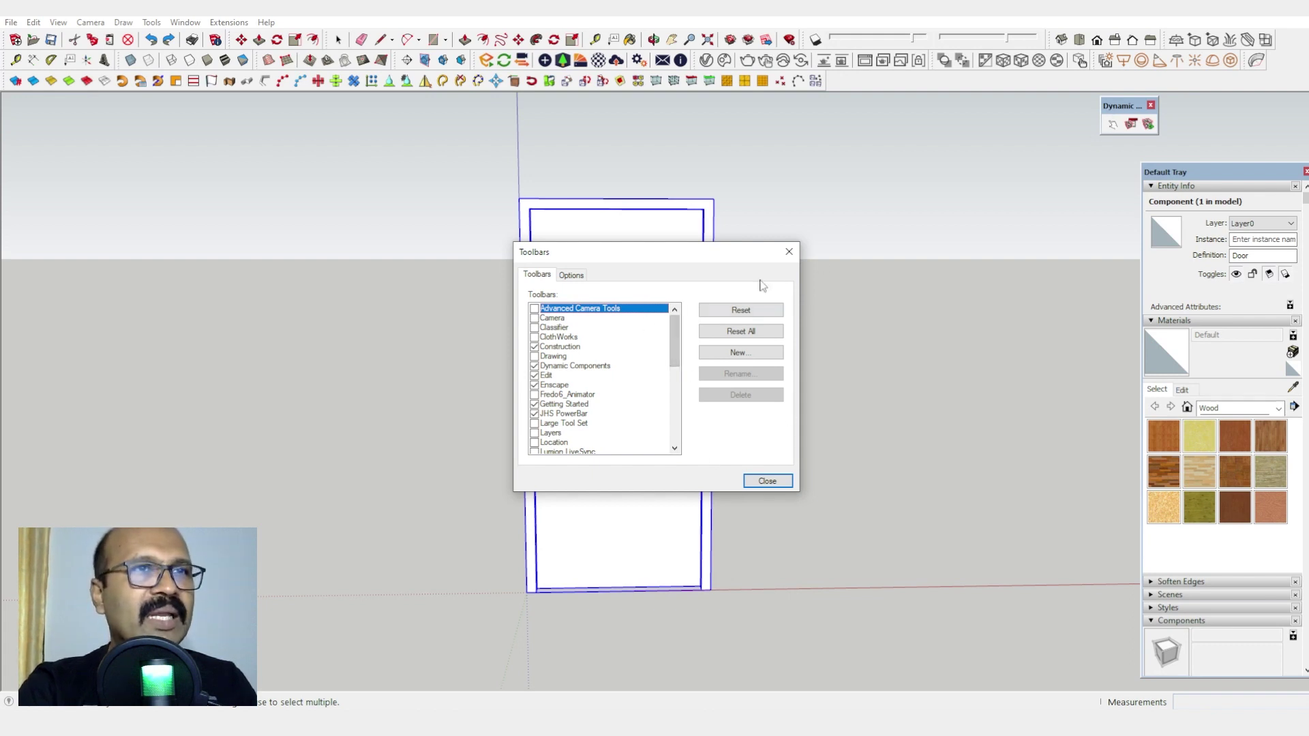
click(789, 251)
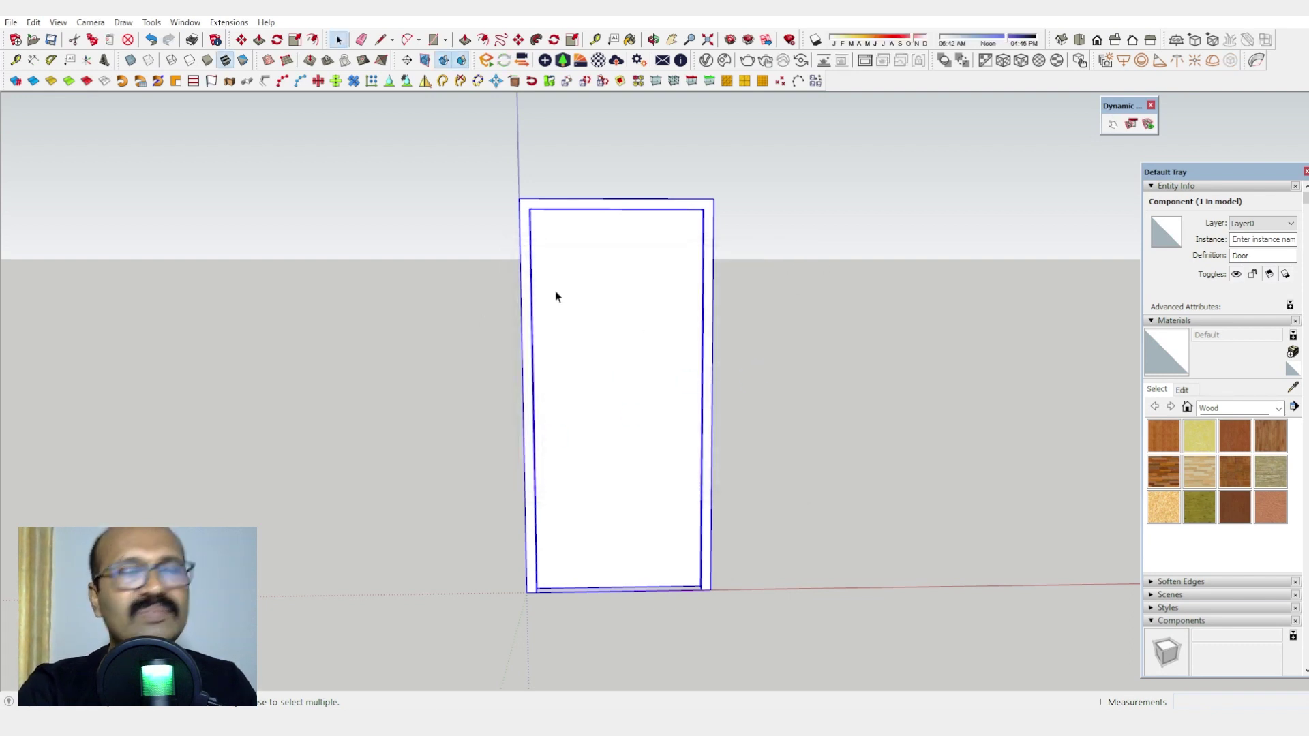
middle_drag(555, 291, 617, 334)
scroll(653, 326, up, 3)
scroll(652, 327, down, 3)
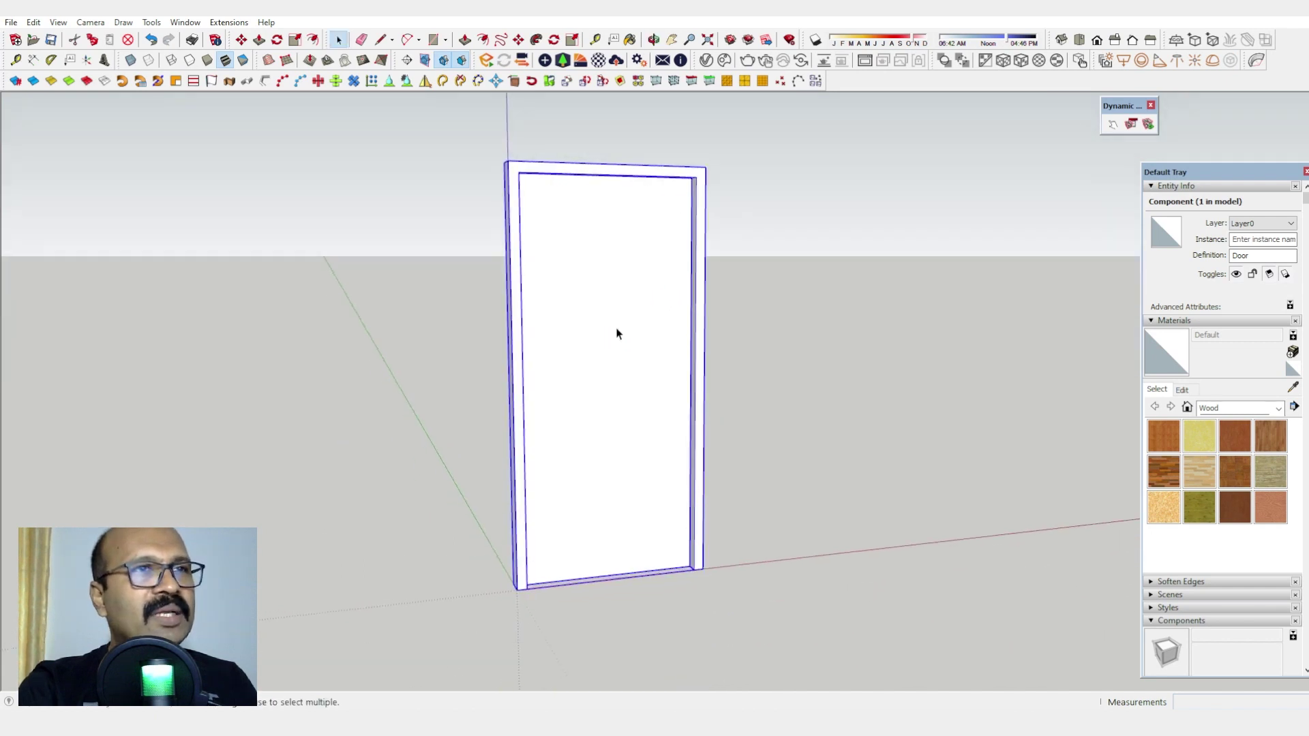
Step: Show the Dynamic Components submenu in the Door component's context menu
right_click(617, 333)
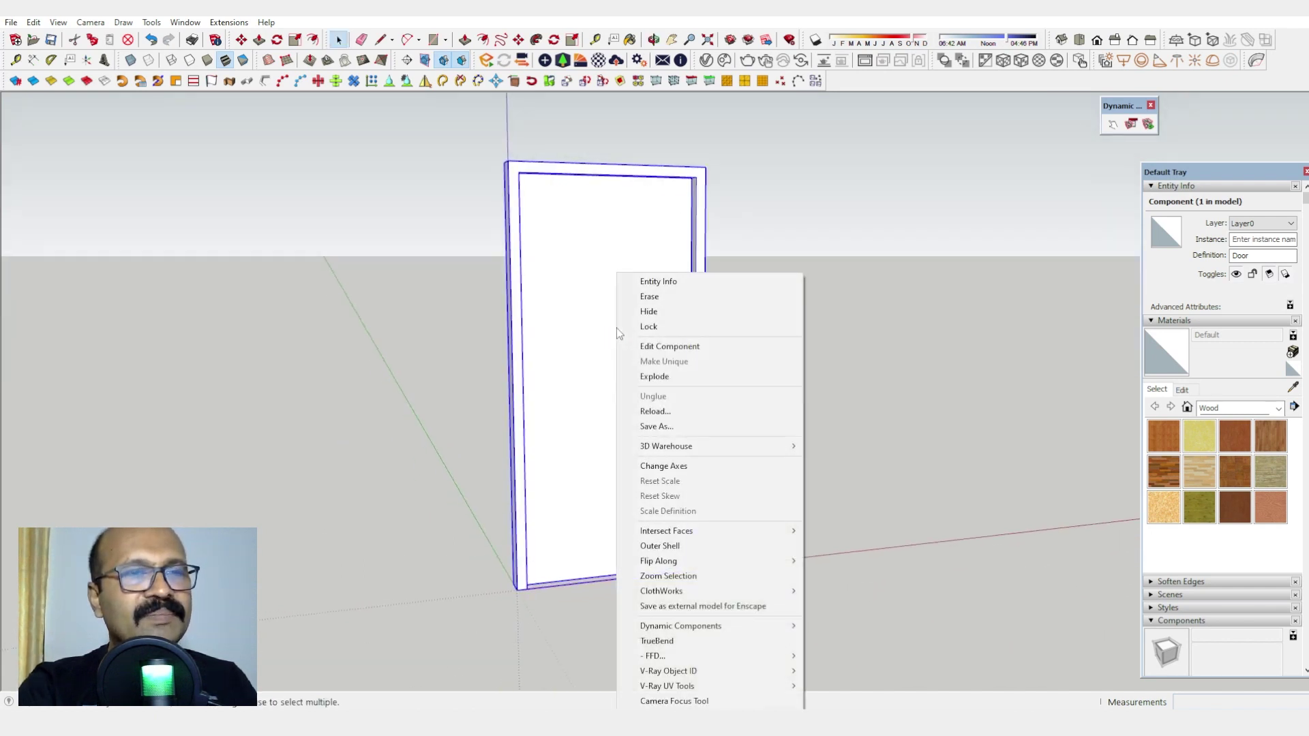
mouse_move(677, 626)
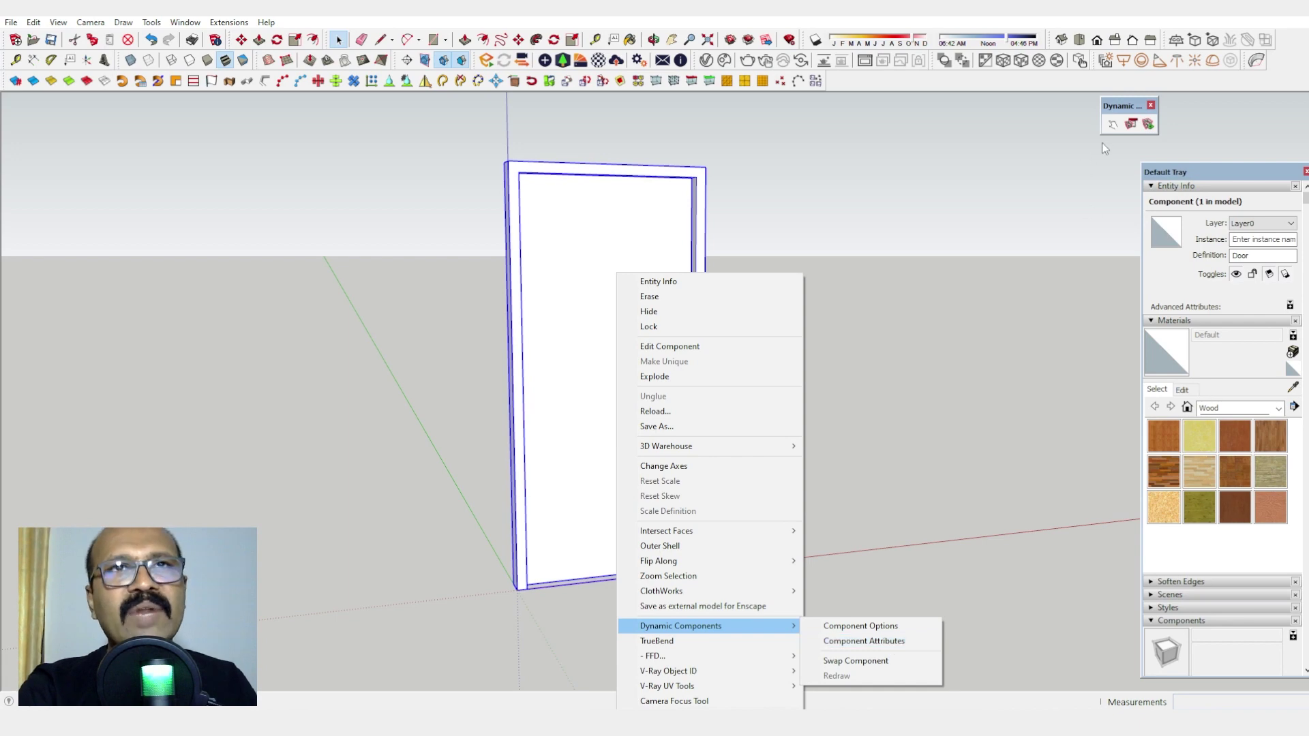
Step: Open Component Attributes from the Dynamic Components toolbar and select the Door to list Door, Shutter and Frame
click(1134, 153)
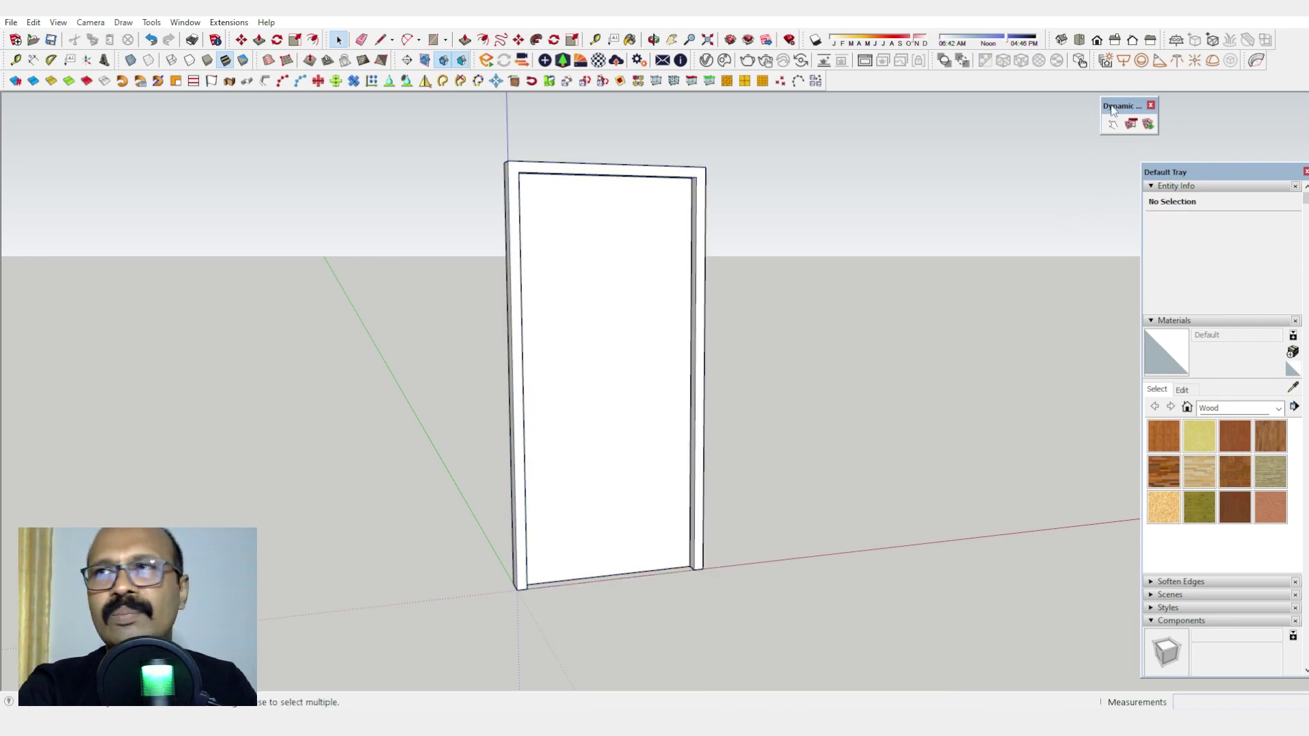
click(1148, 124)
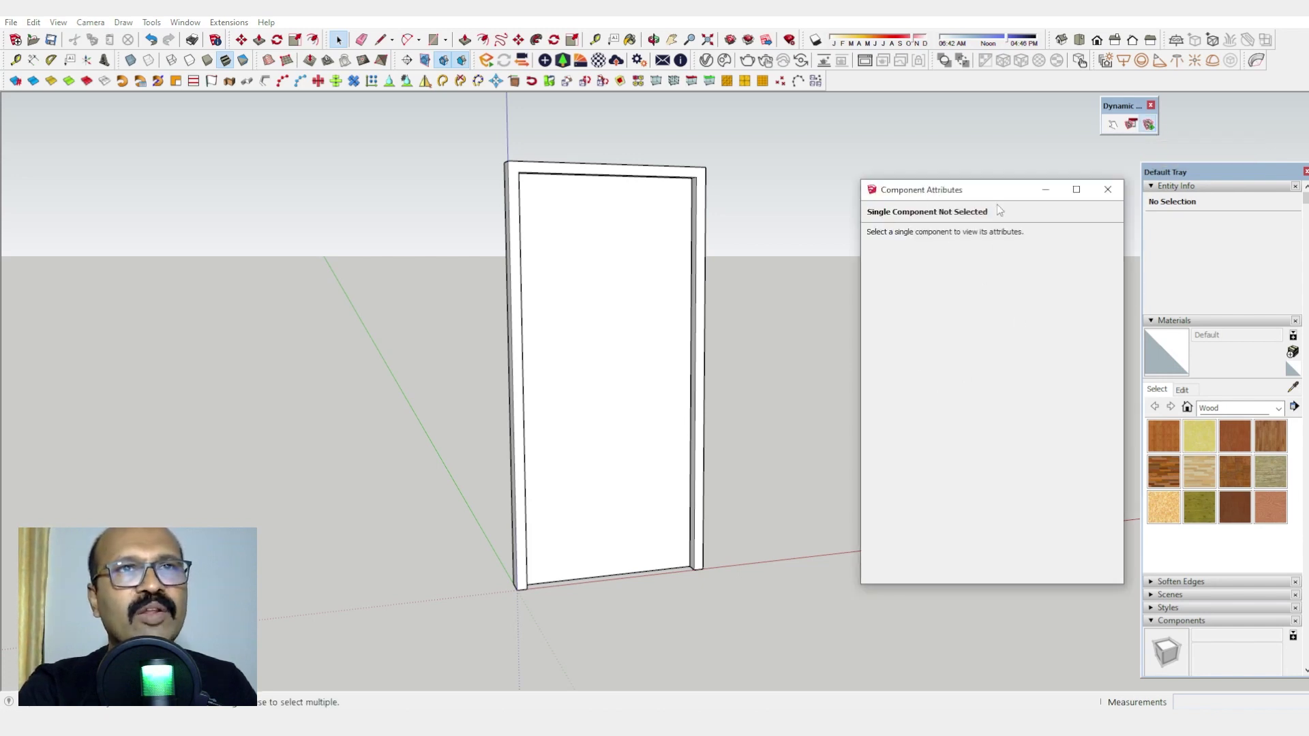
drag(1006, 193, 915, 192)
click(622, 318)
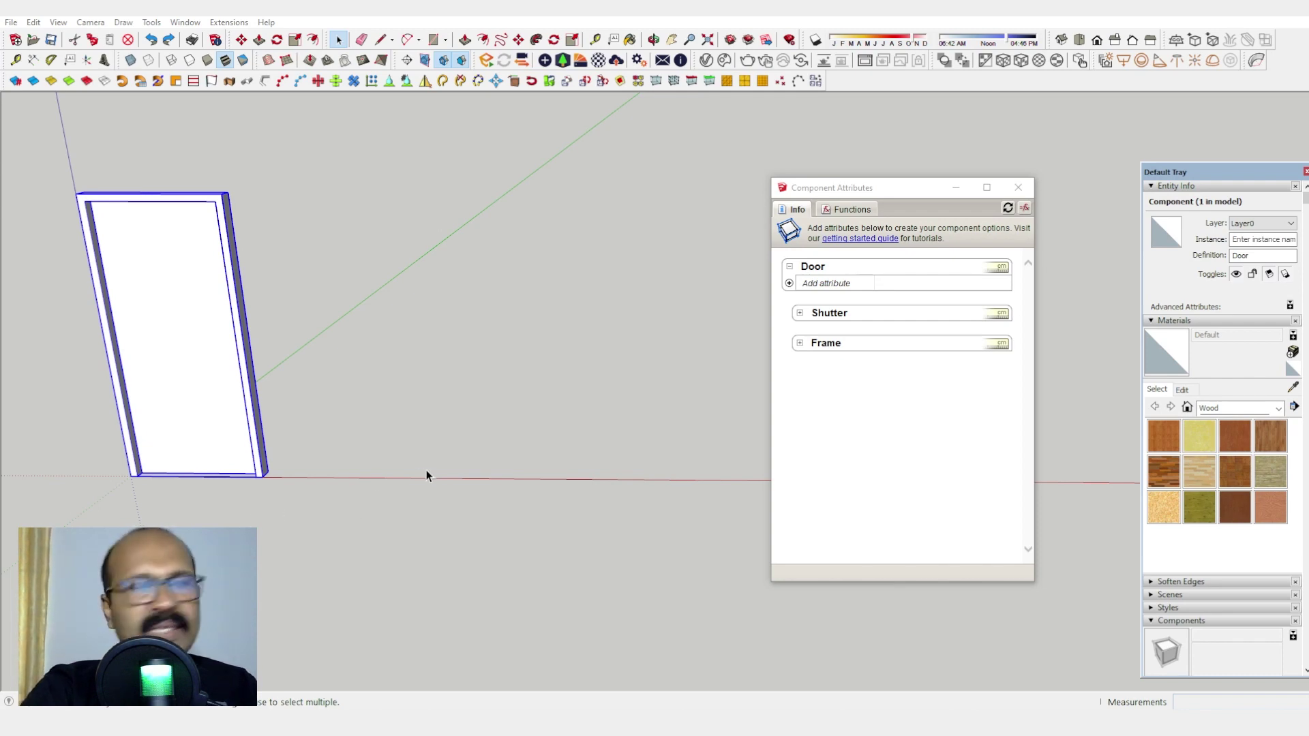
Step: Deselect the Door, pick the Rectangle tool and zoom in near the door
click(379, 476)
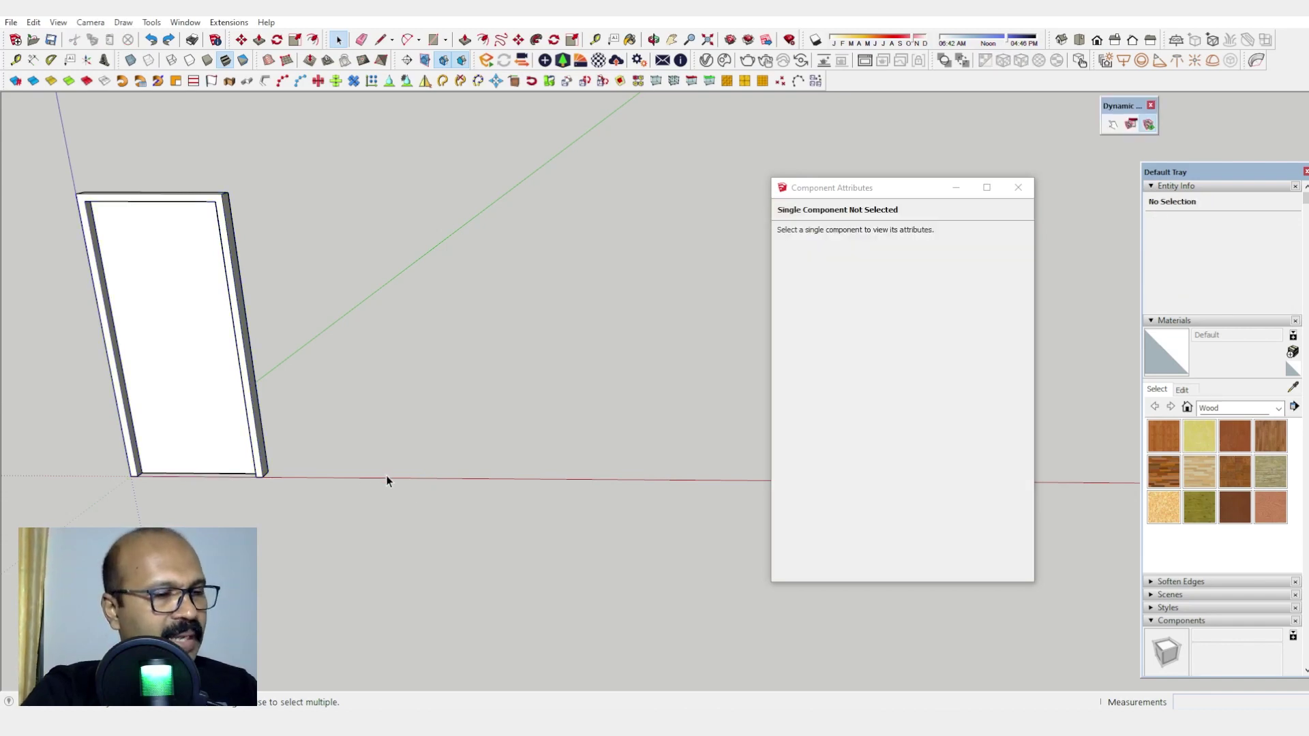
key(d)
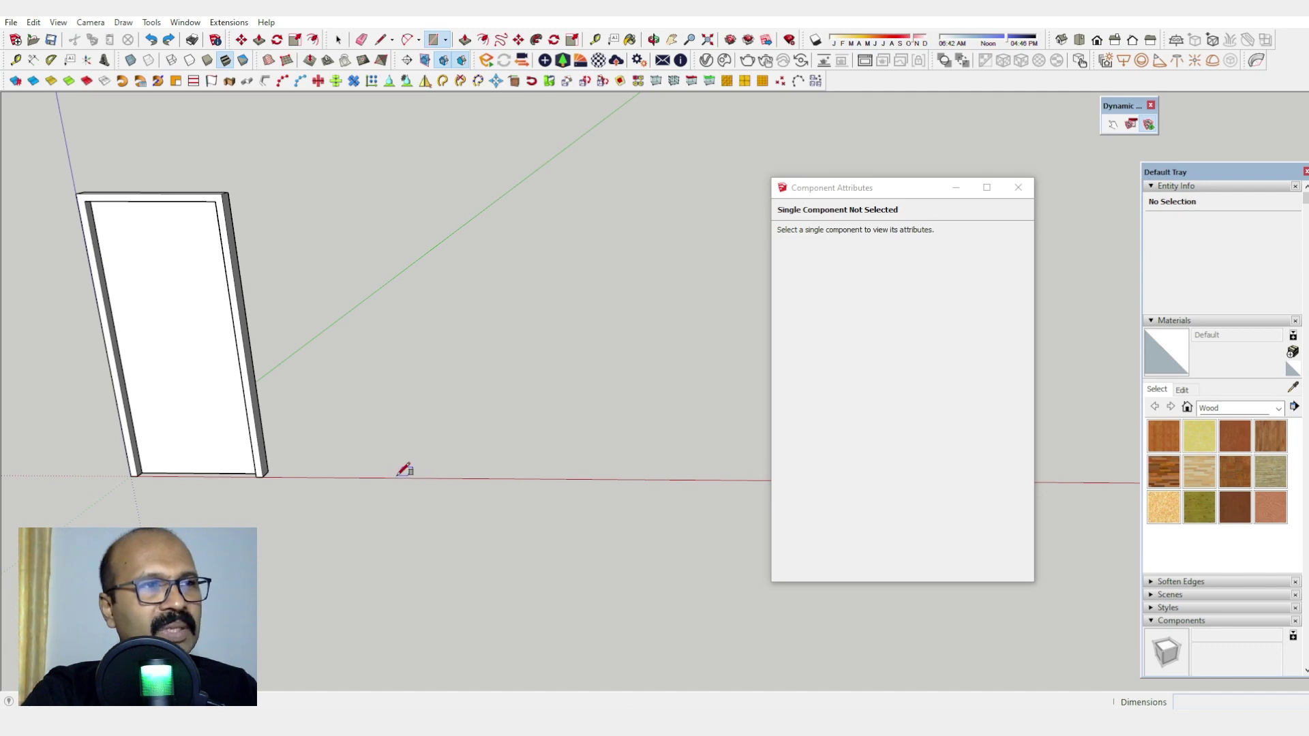
scroll(401, 475, up, 2)
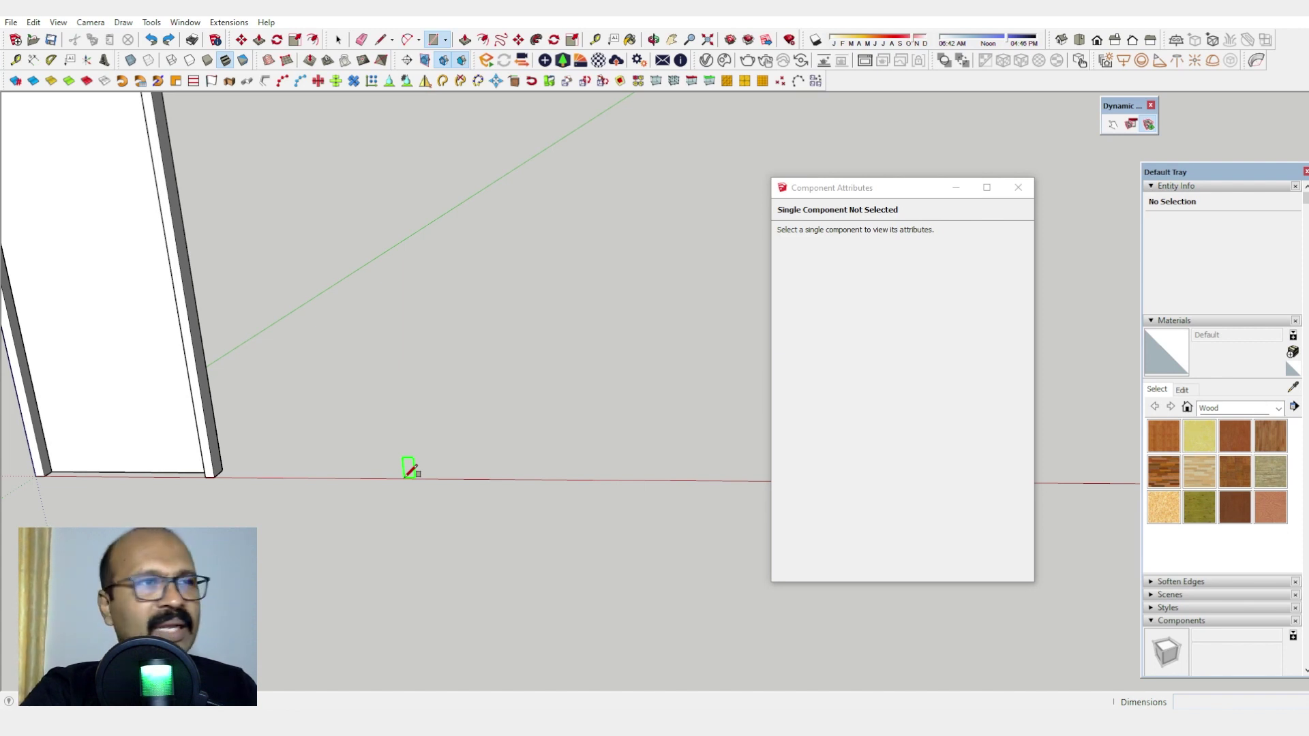
Step: Draw an upright 1 by 2.1 rectangle on the red axis beside the door frame
click(383, 478)
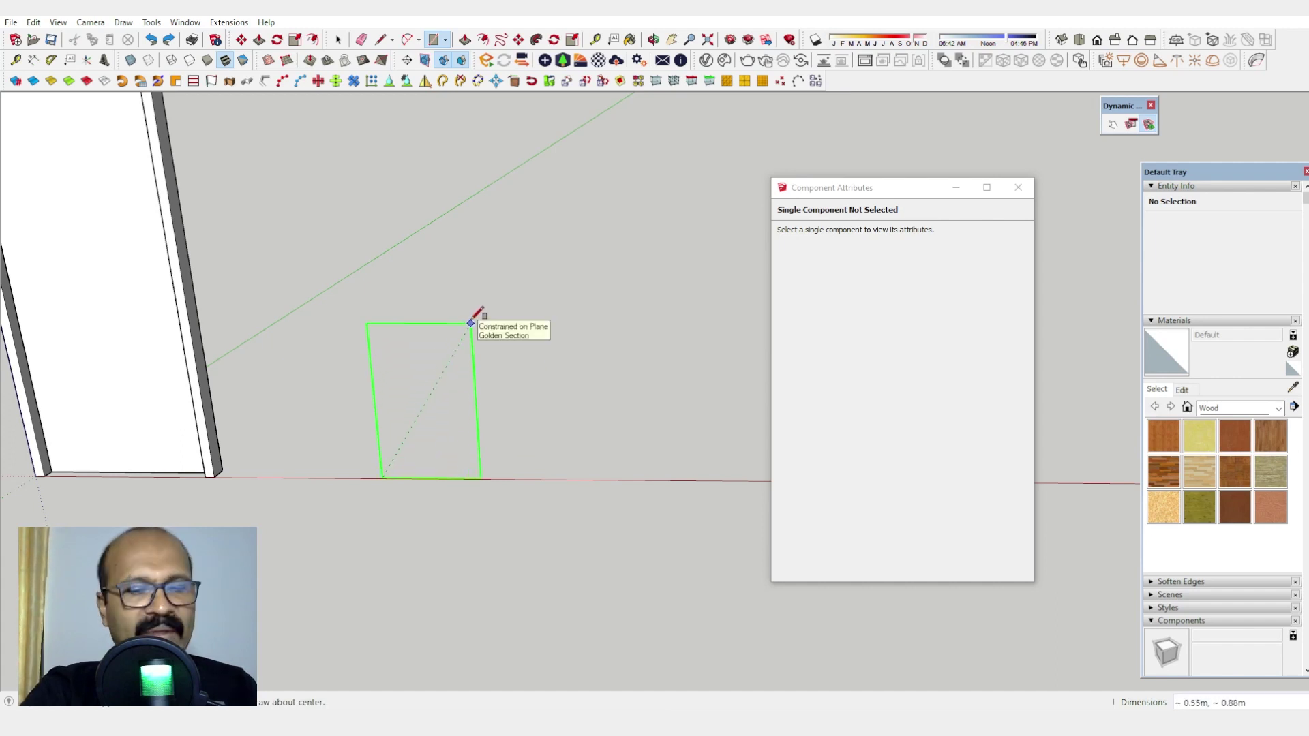
text(1)
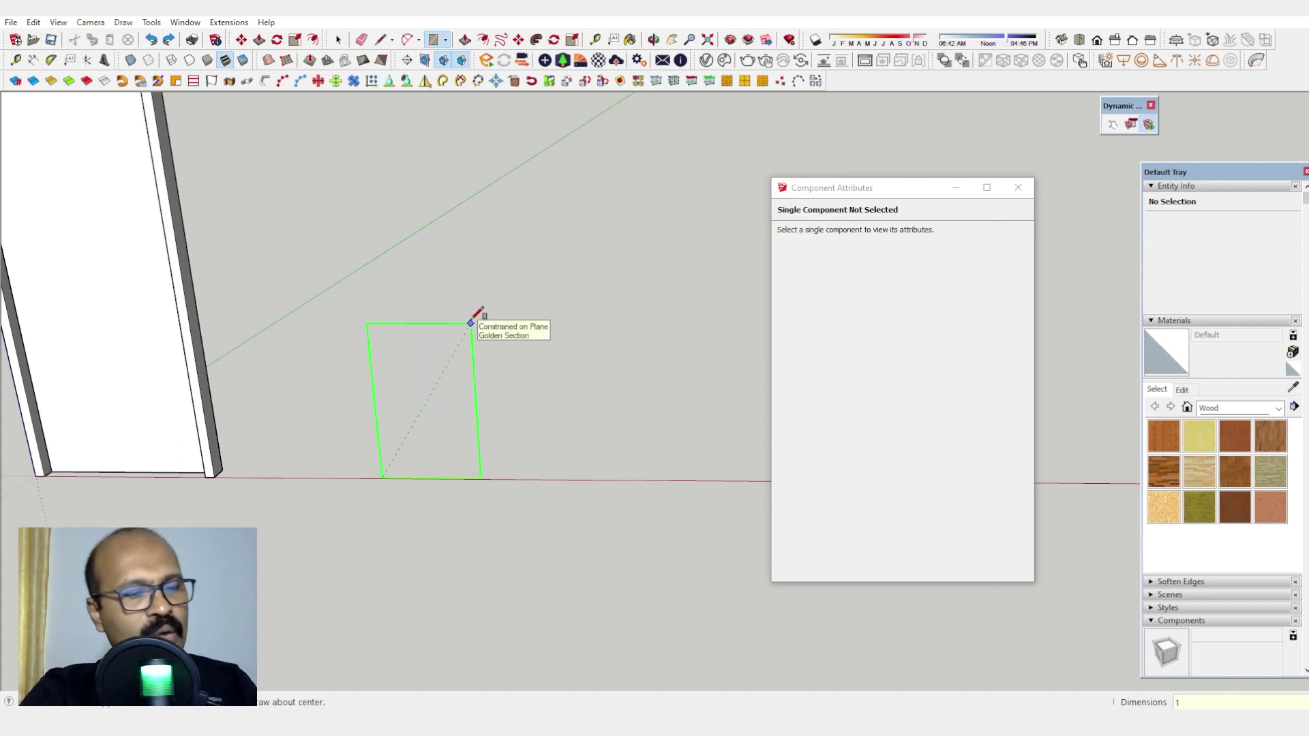
text(,2)
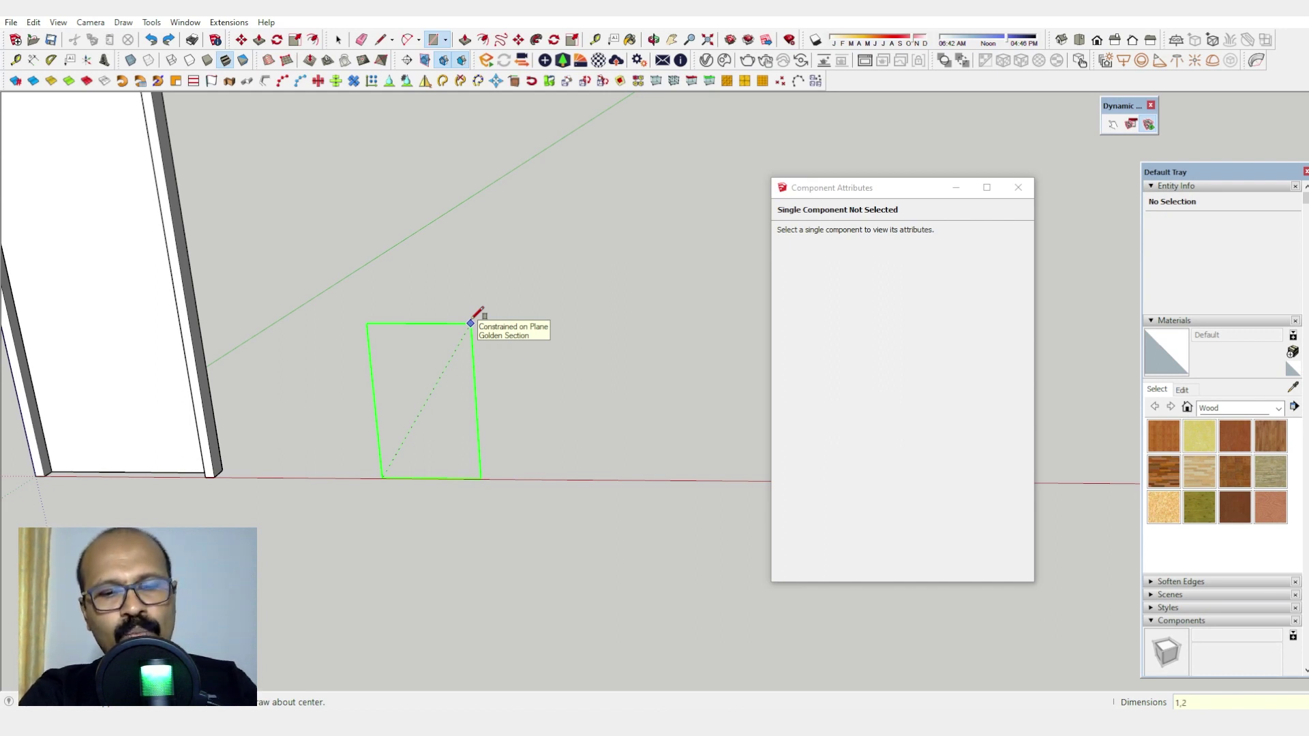
text(.1)
key(Return)
scroll(544, 508, down, 4)
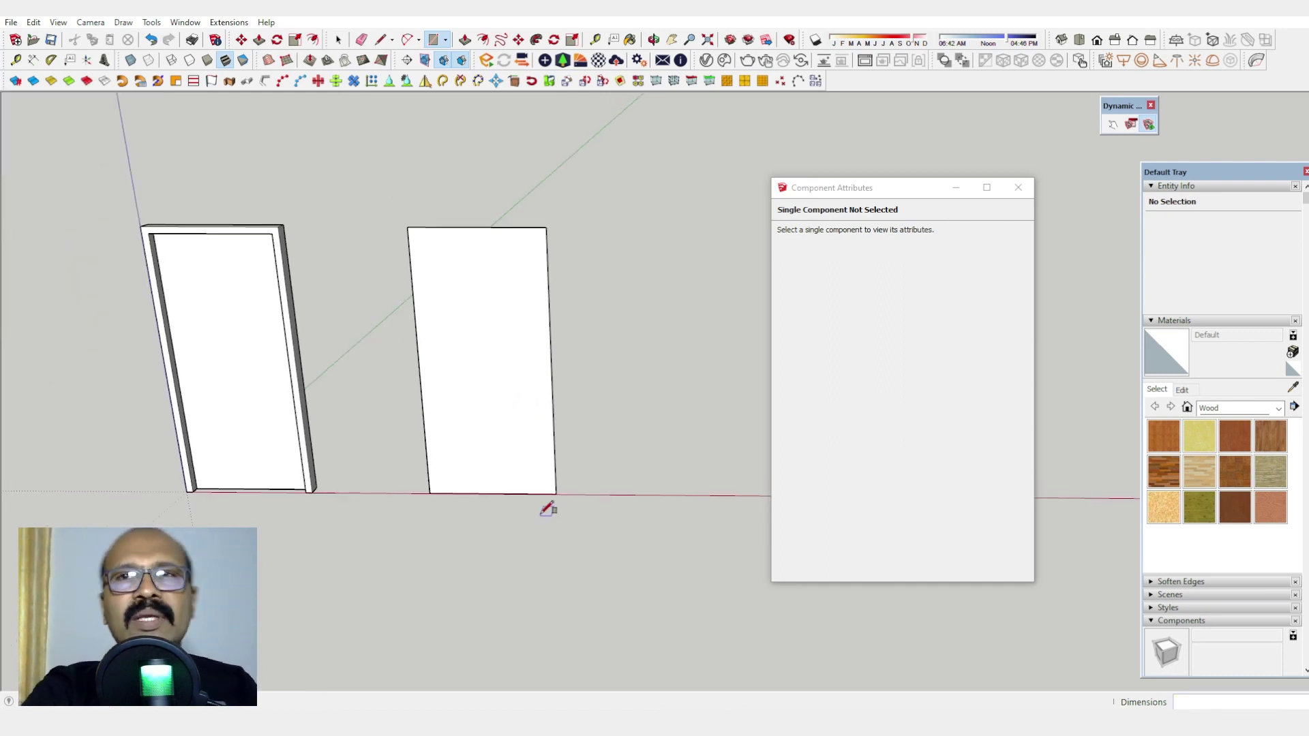
scroll(538, 487, up, 1)
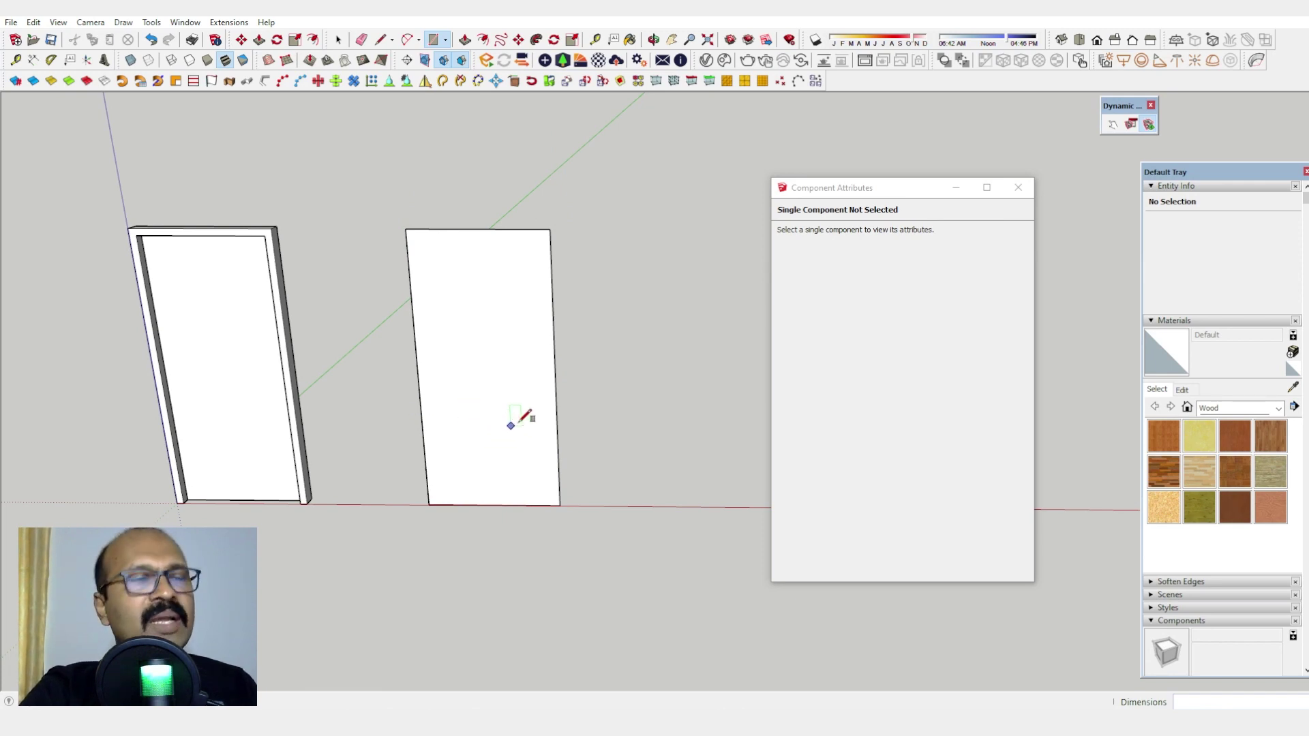
Step: Place Tape Measure guides along both door-frame jambs, the left one offset 0.03
key(space)
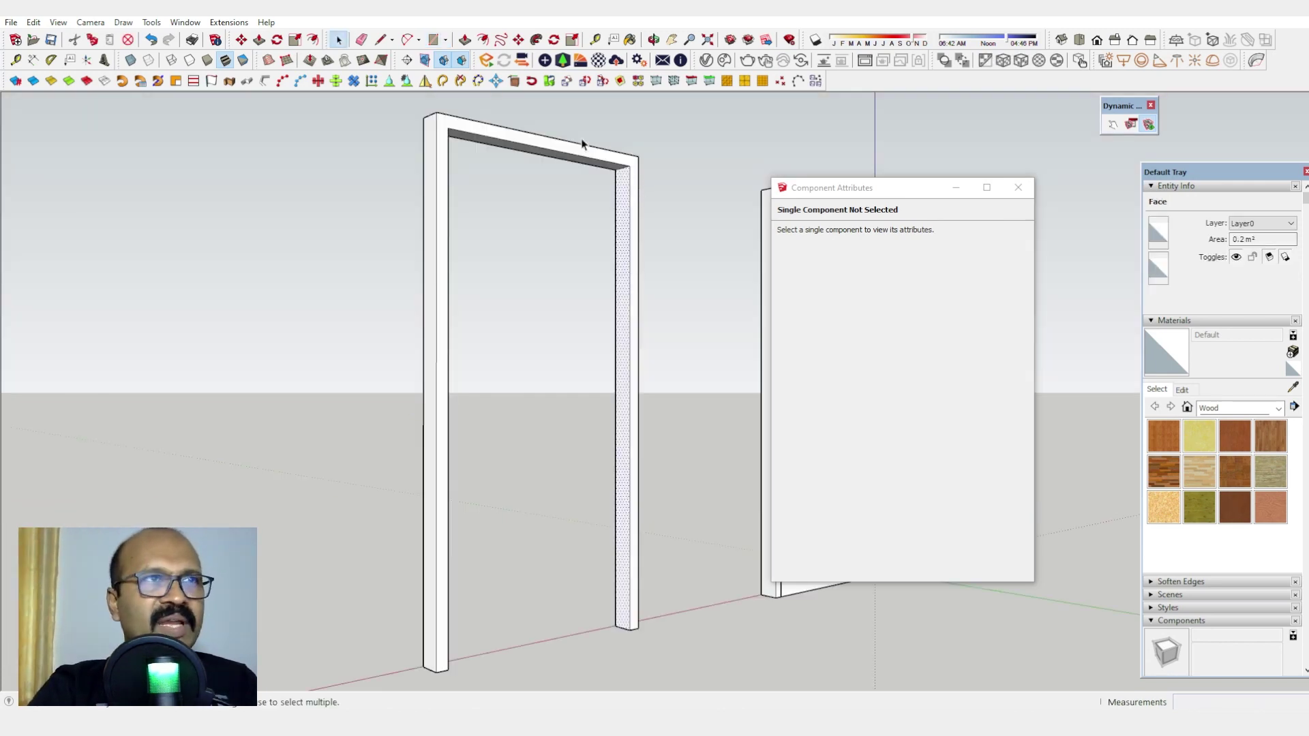
scroll(648, 329, down, 1)
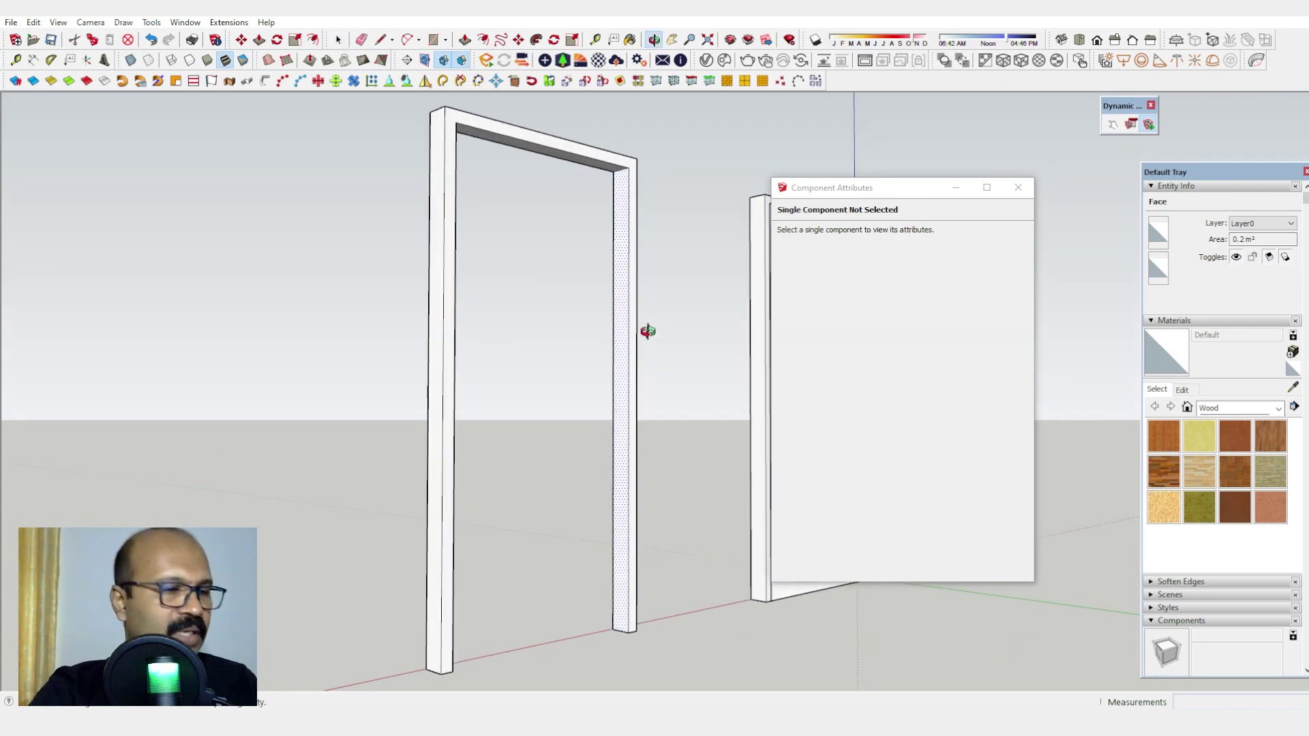
key(t)
scroll(643, 345, up, 3)
click(627, 323)
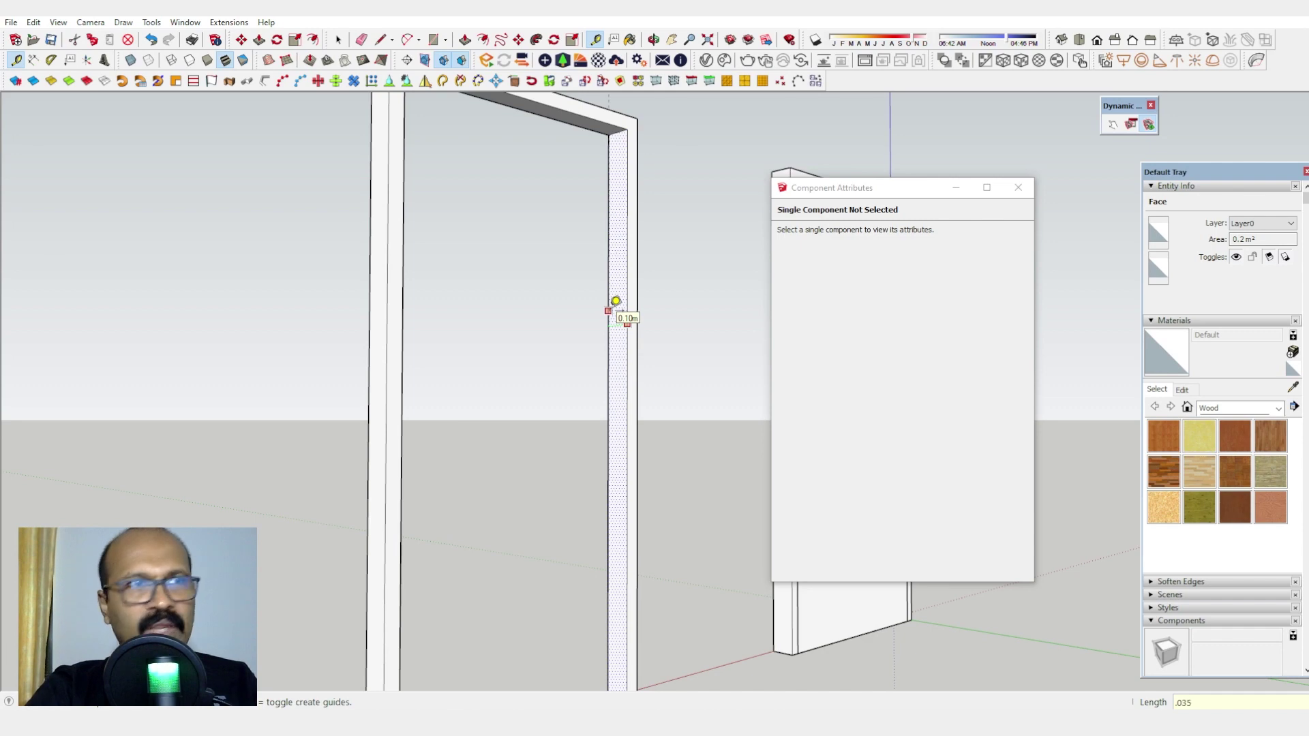
key(Return)
scroll(620, 350, down, 5)
scroll(123, 447, up, 1)
scroll(342, 450, up, 5)
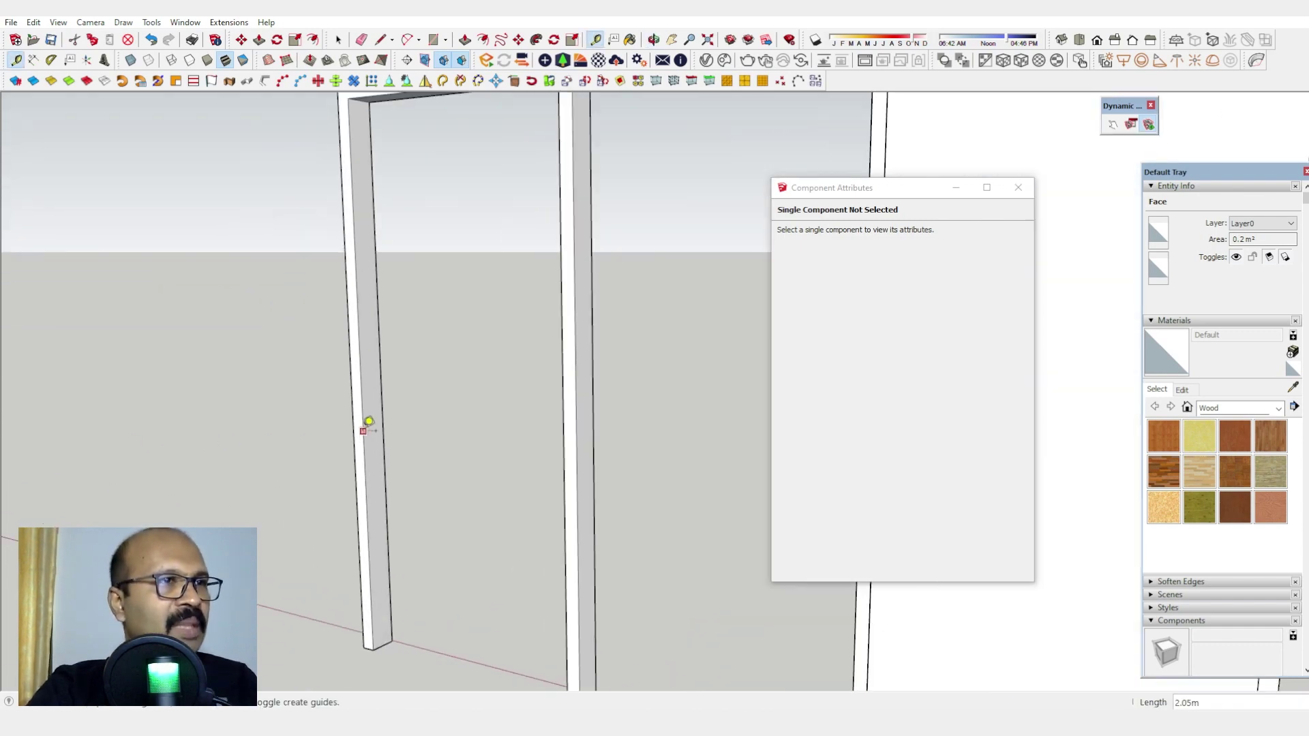
click(368, 421)
text(.)
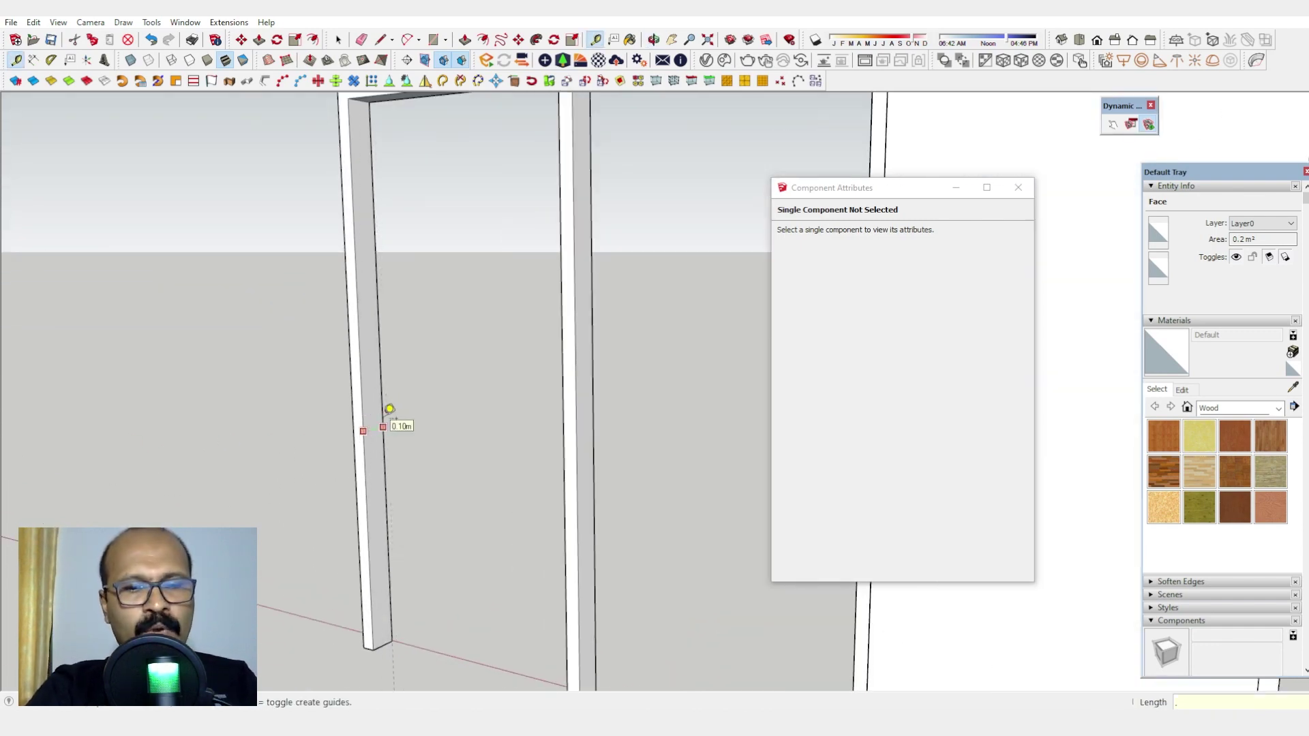
text(035)
key(Return)
scroll(399, 423, down, 5)
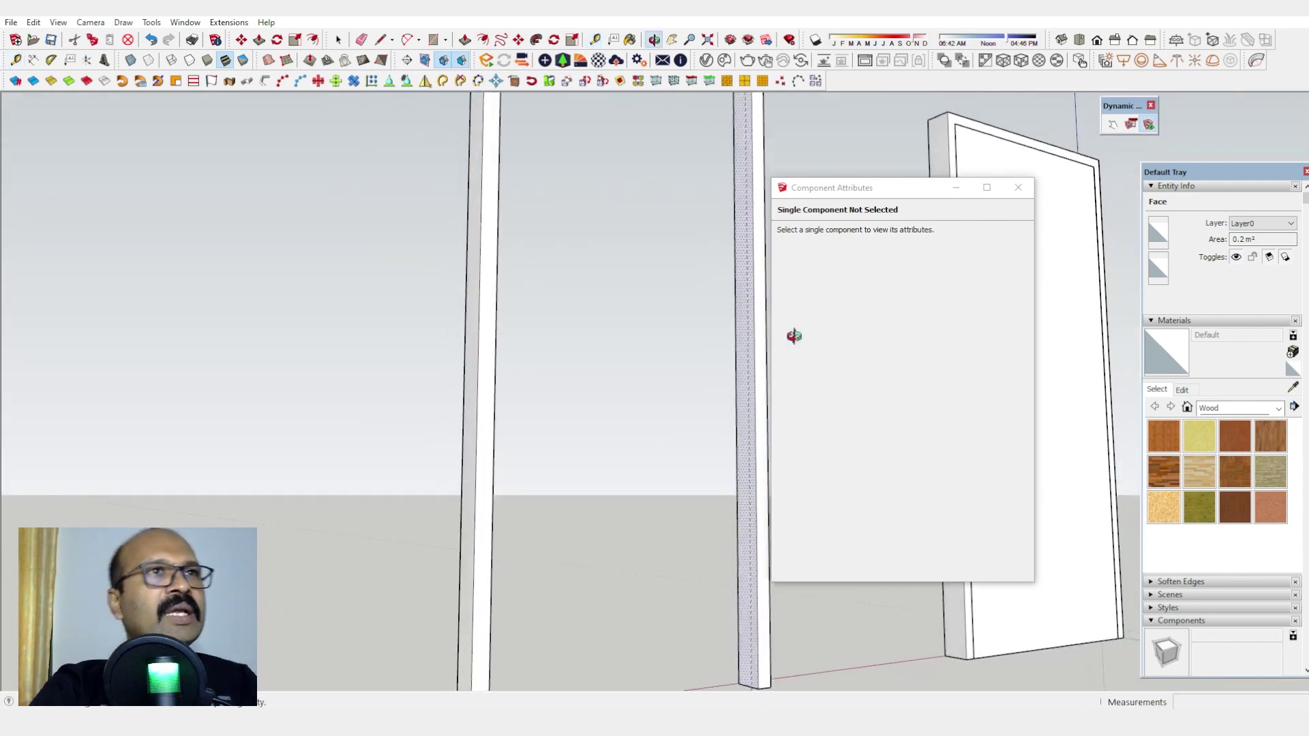
scroll(664, 218, up, 2)
Step: Draw a rectangle across the doorway from the frame's top-right to bottom-left corner
key(r)
scroll(696, 163, up, 3)
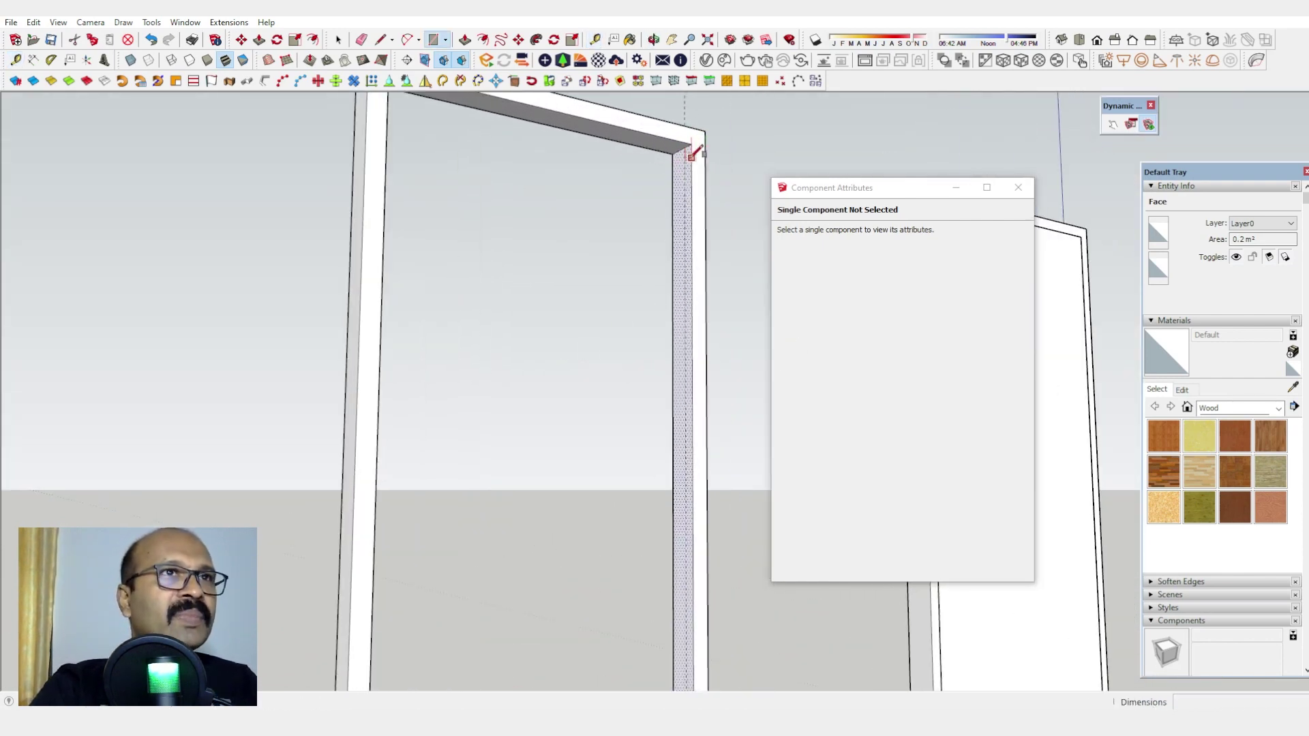
scroll(690, 146, up, 1)
click(684, 146)
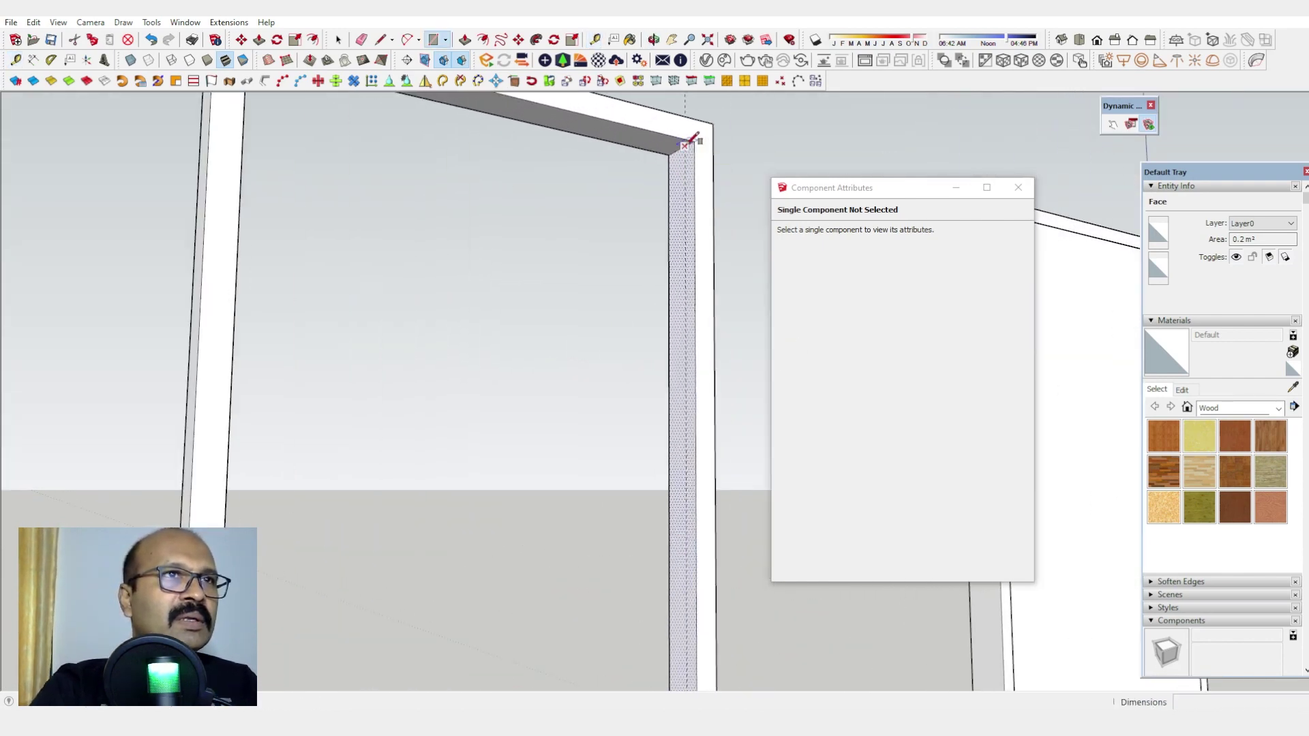
scroll(374, 371, down, 6)
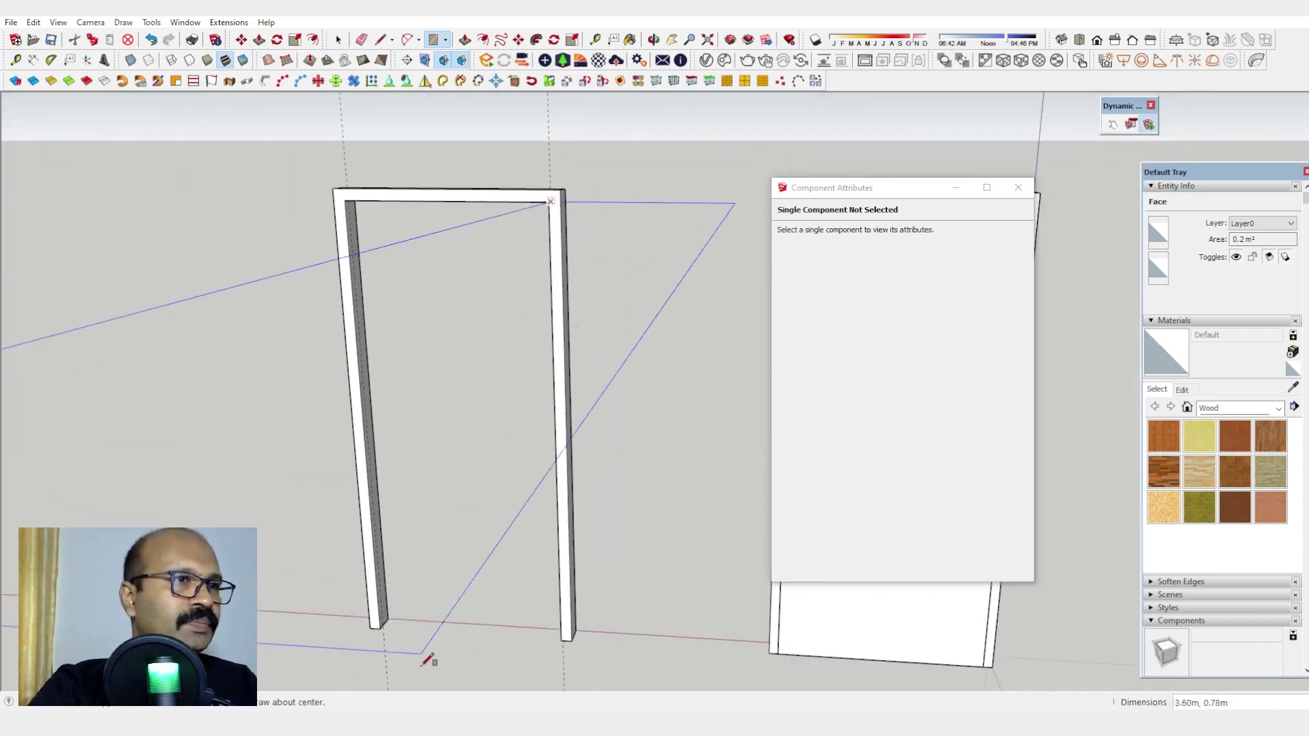
scroll(361, 612, up, 4)
scroll(361, 612, down, 1)
click(375, 607)
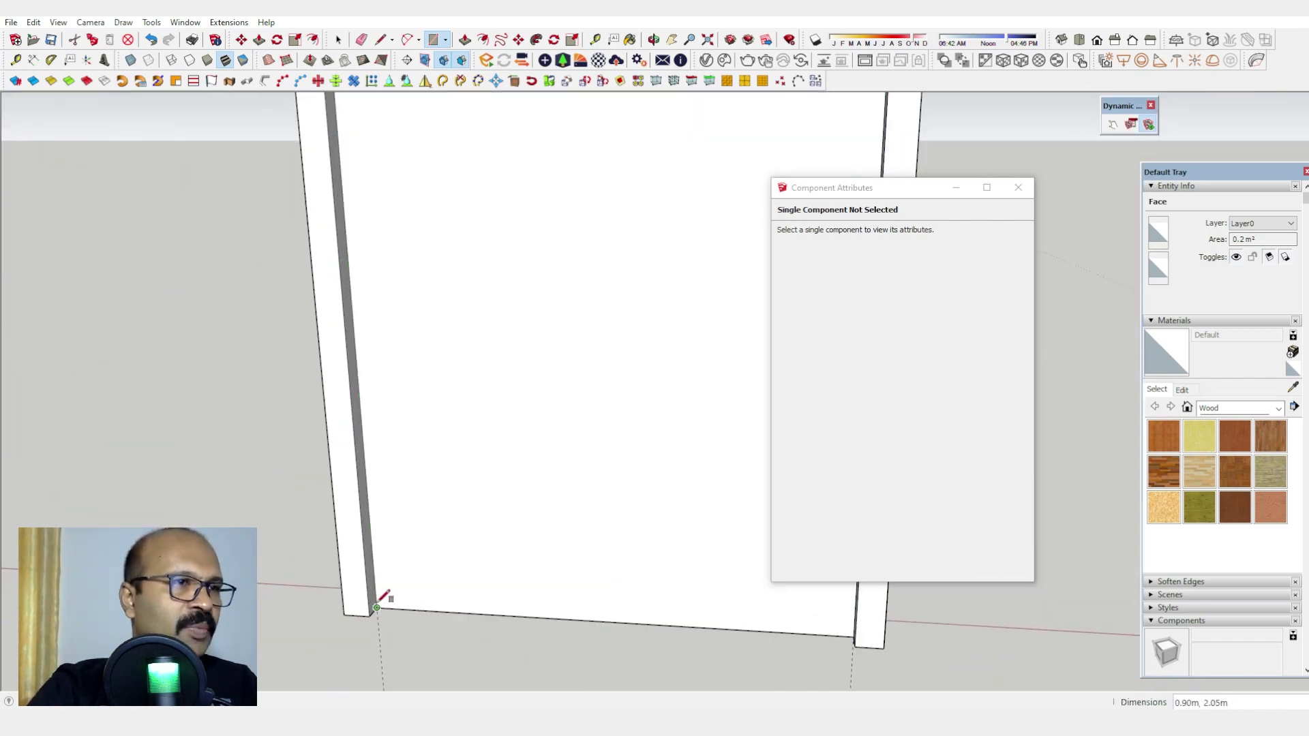
Step: Erase the doorway rectangle's bottom edge so the opening has no face
key(space)
click(432, 587)
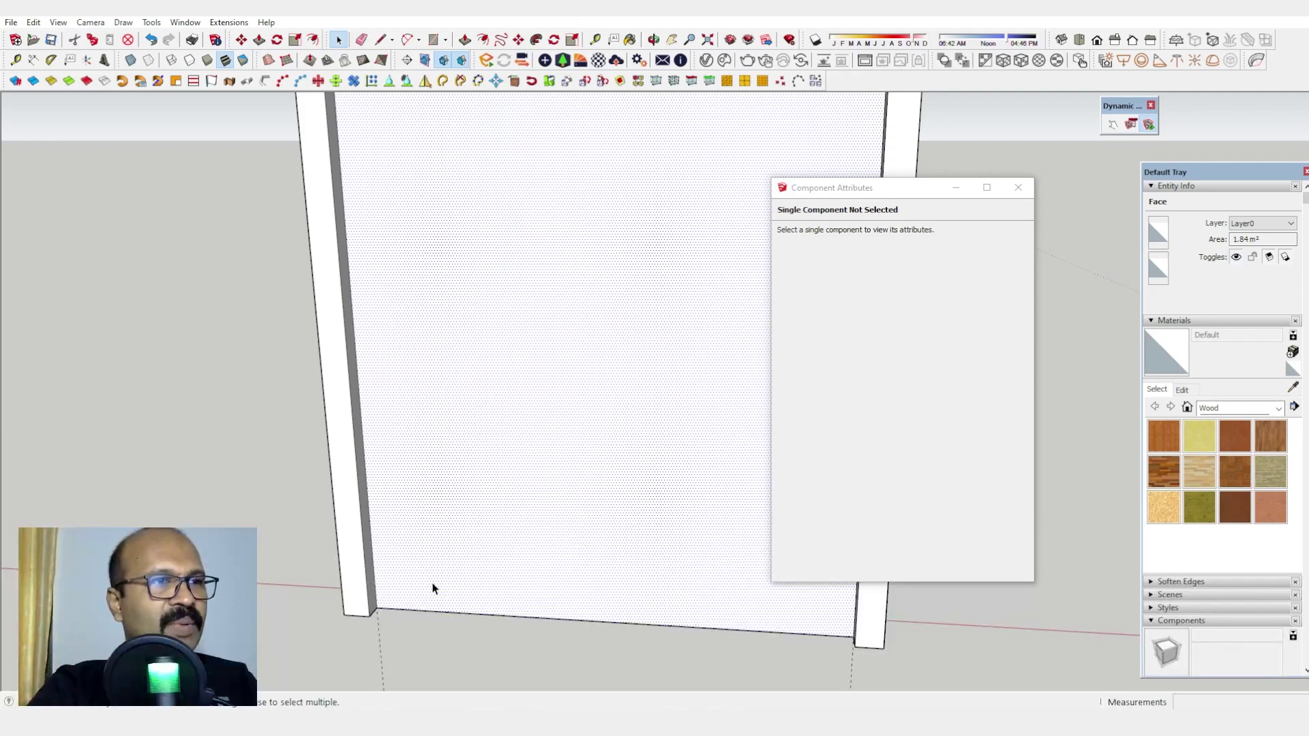
key(e)
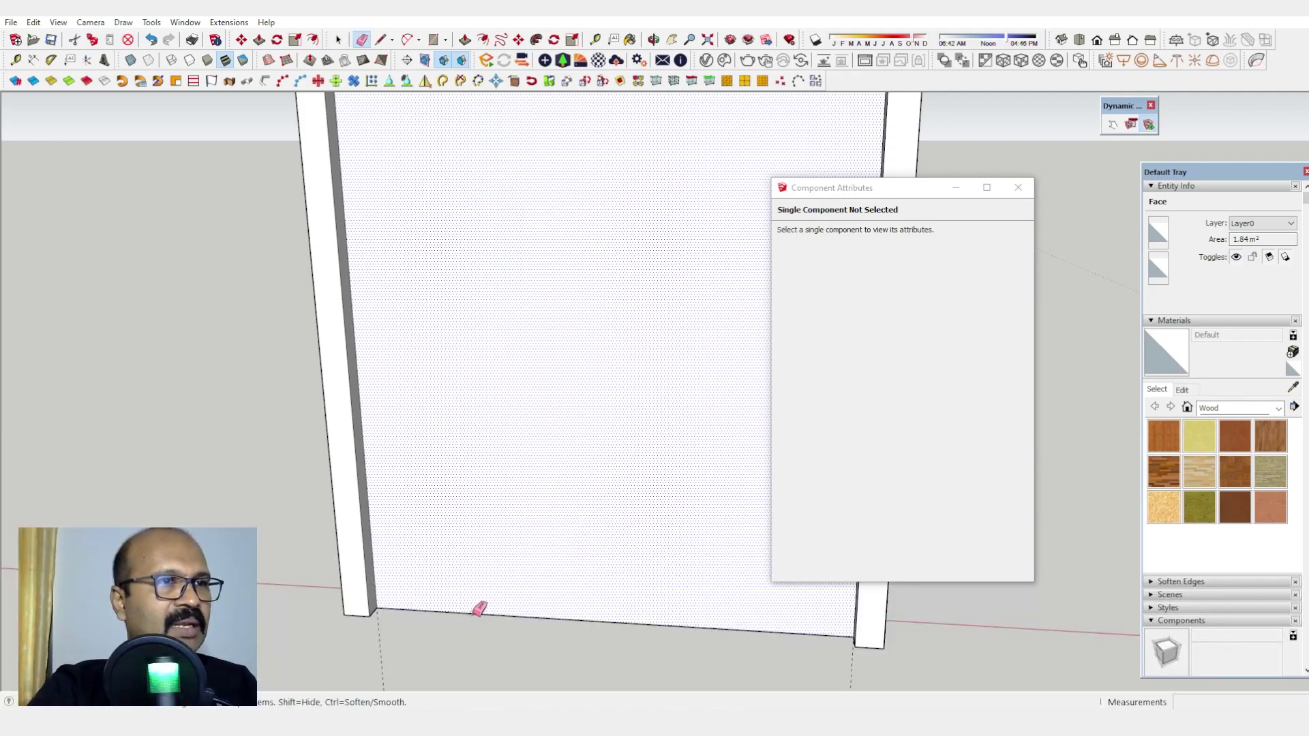
click(480, 612)
scroll(432, 611, down, 2)
middle_drag(432, 610, 703, 237)
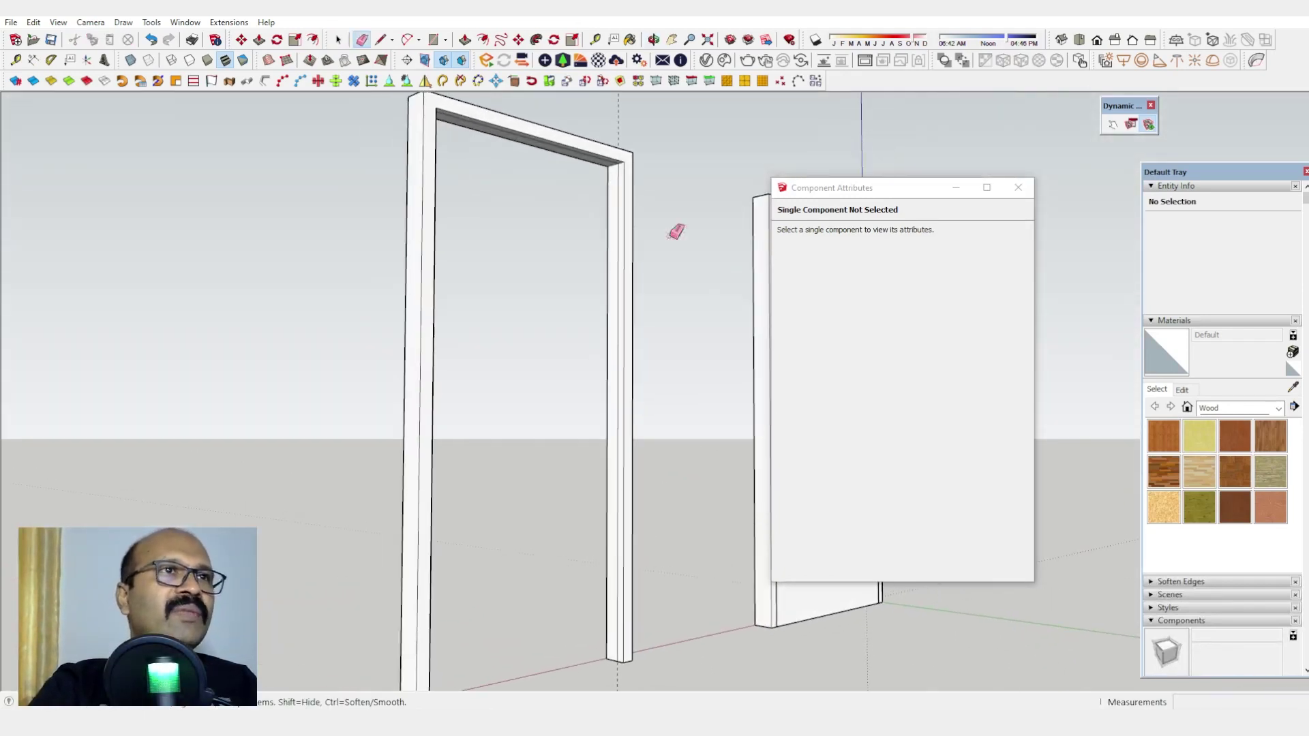
scroll(633, 196, up, 3)
scroll(633, 197, down, 1)
scroll(605, 575, down, 3)
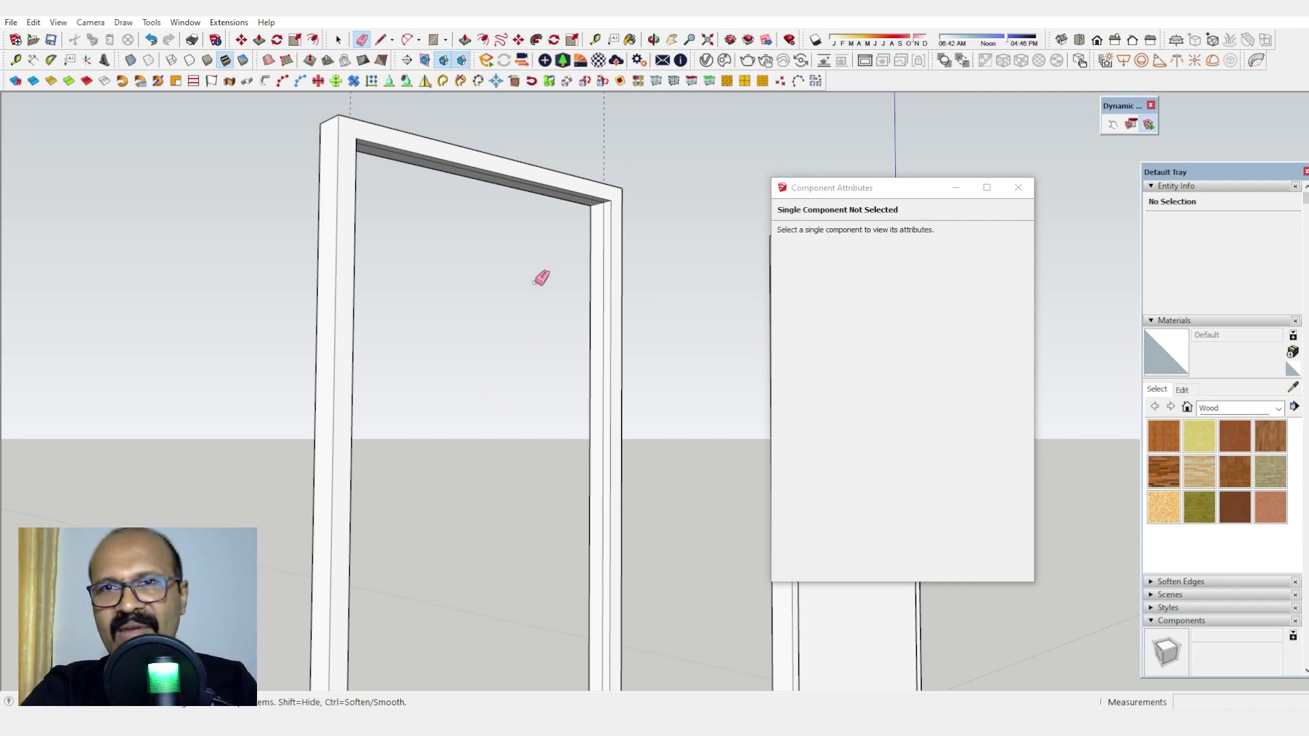
Step: Orbit to a level front view of both doors and window-select them
scroll(486, 437, down, 3)
middle_drag(605, 514, 394, 263)
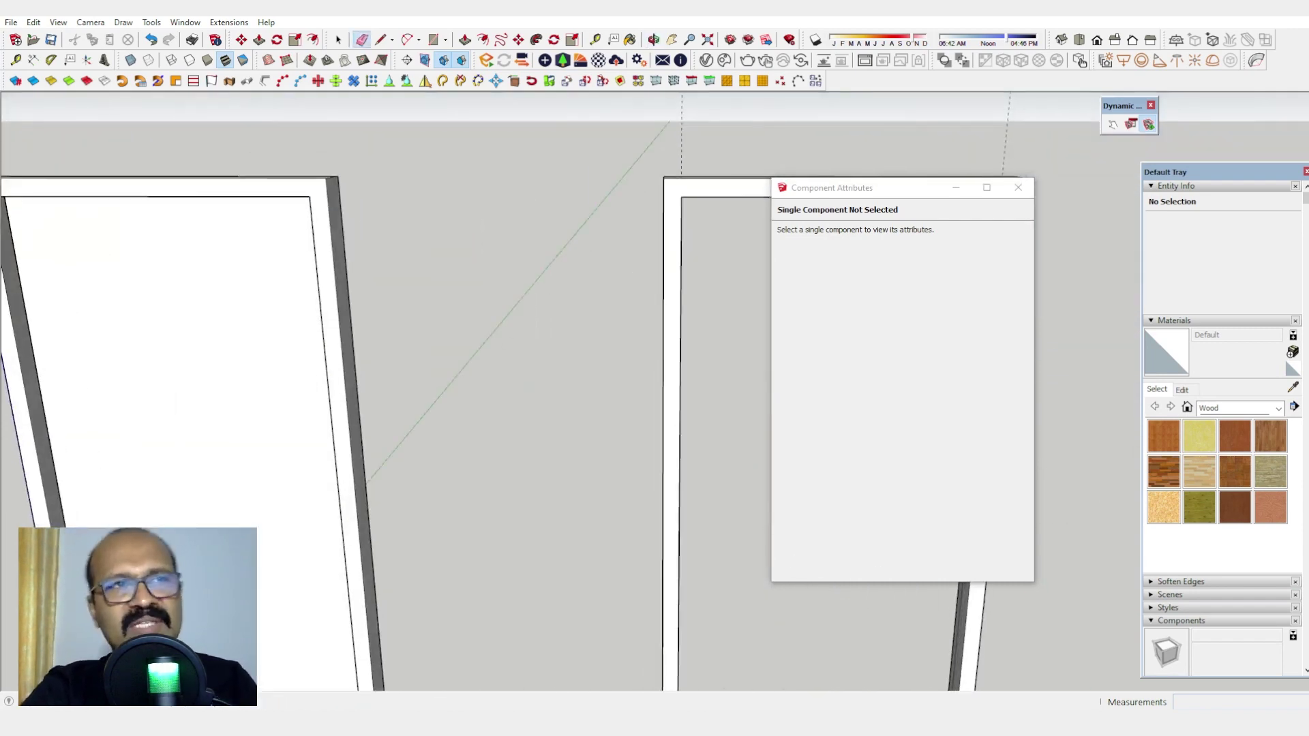
scroll(395, 263, down, 4)
mouse_move(609, 456)
middle_down()
mouse_move(625, 269)
mouse_move(400, 161)
middle_up()
key(space)
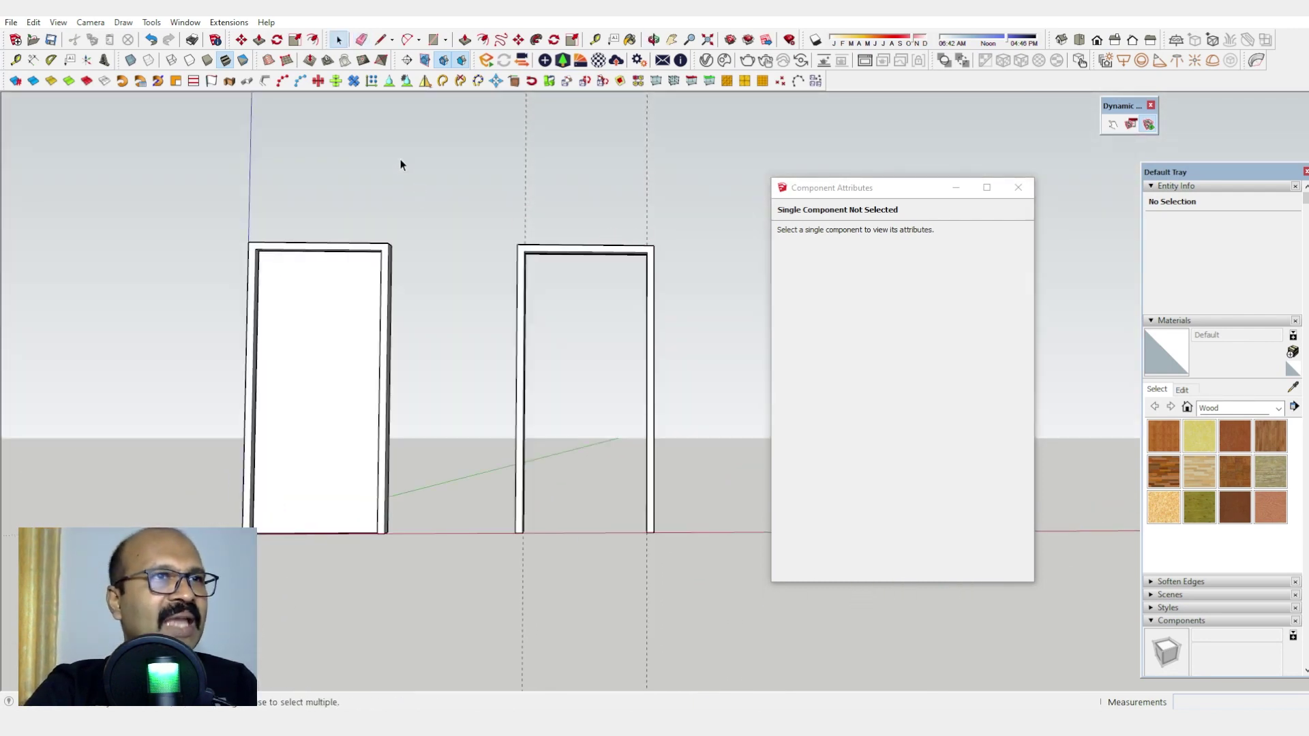
mouse_move(400, 161)
mouse_down()
mouse_move(754, 647)
mouse_move(709, 585)
mouse_up()
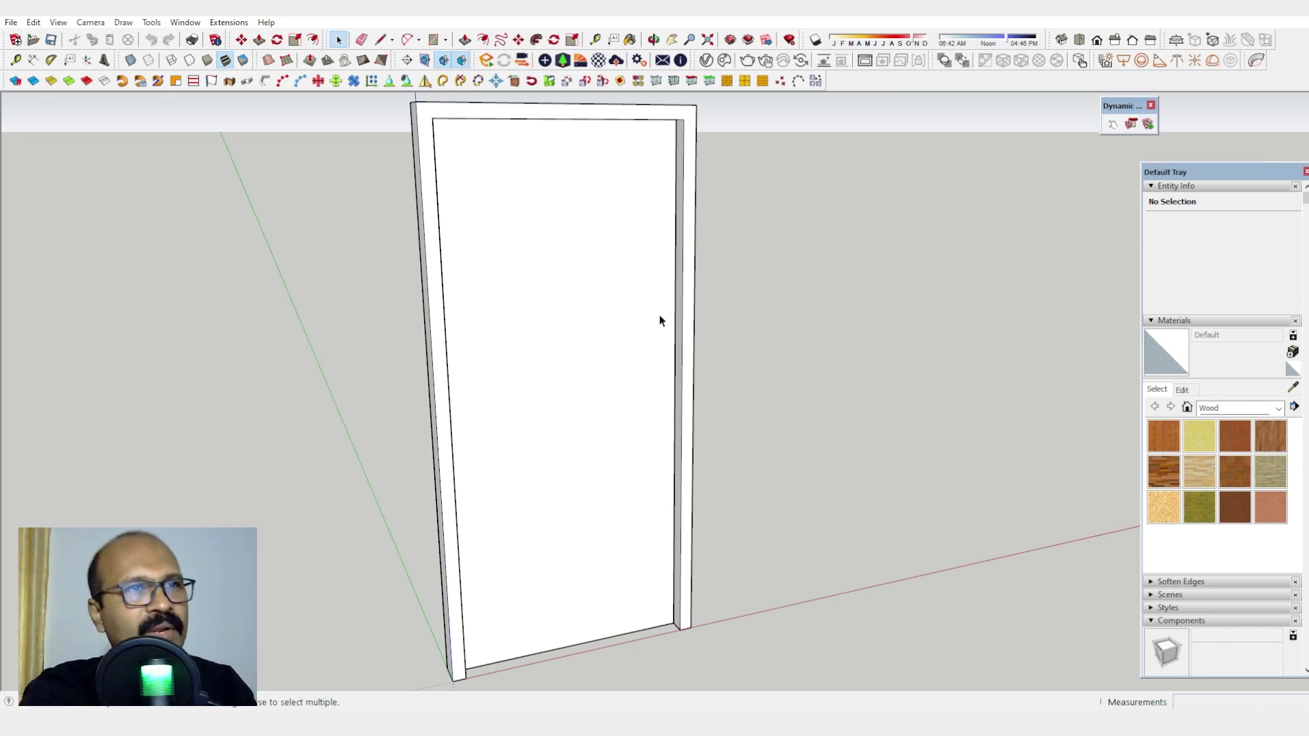
Step: Open Component Attributes for the door through its Dynamic Components context menu
click(635, 319)
right_click(635, 319)
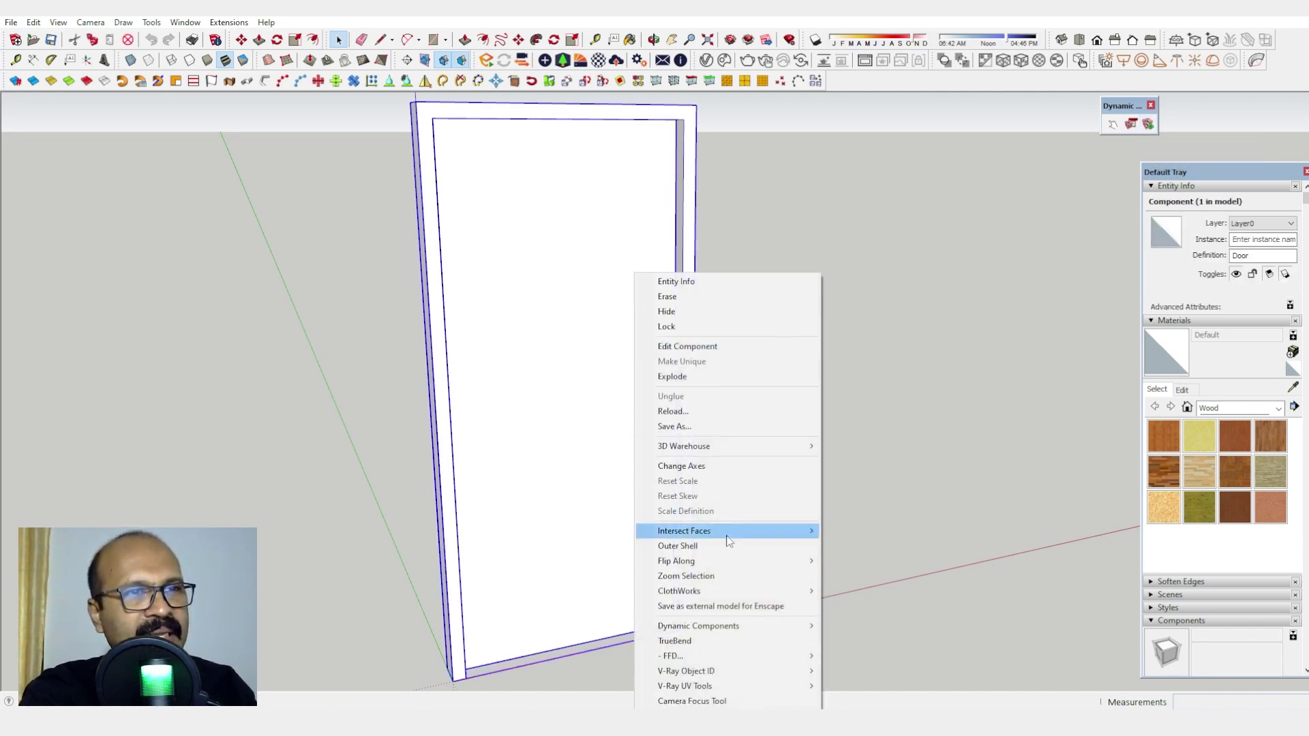
mouse_move(728, 626)
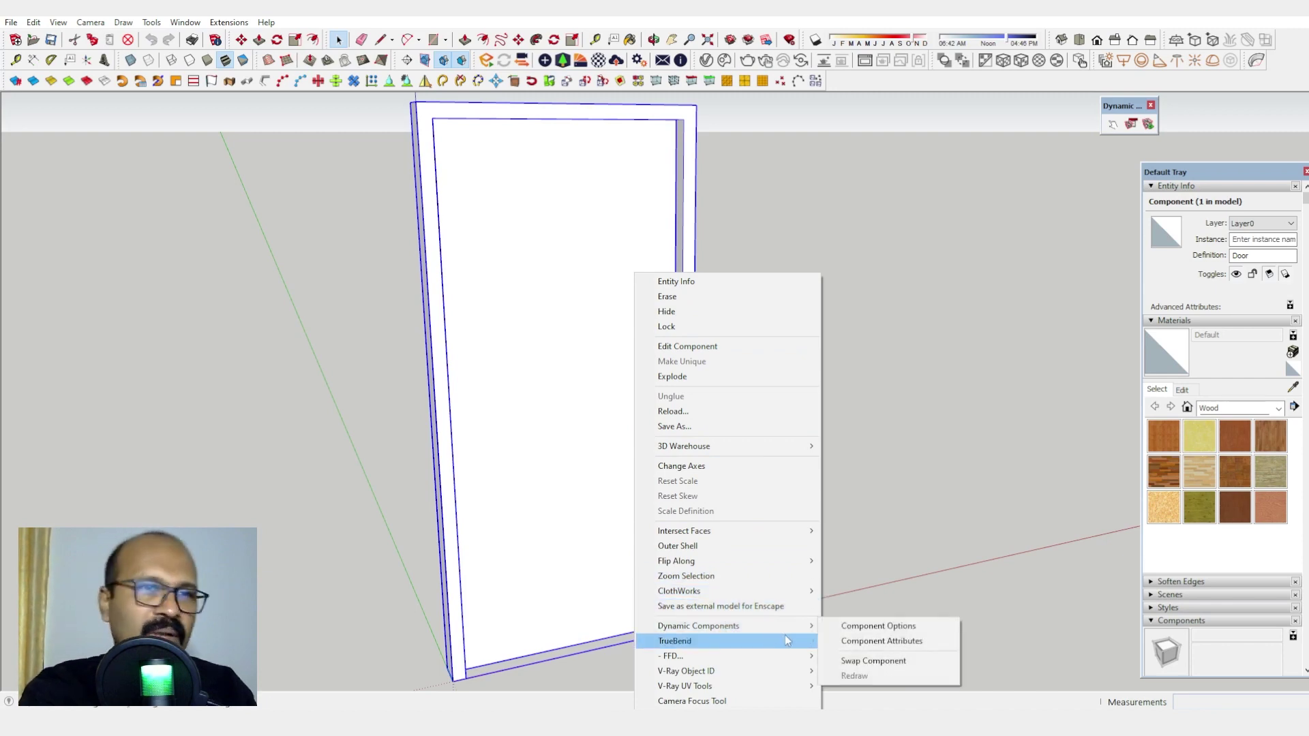
click(888, 642)
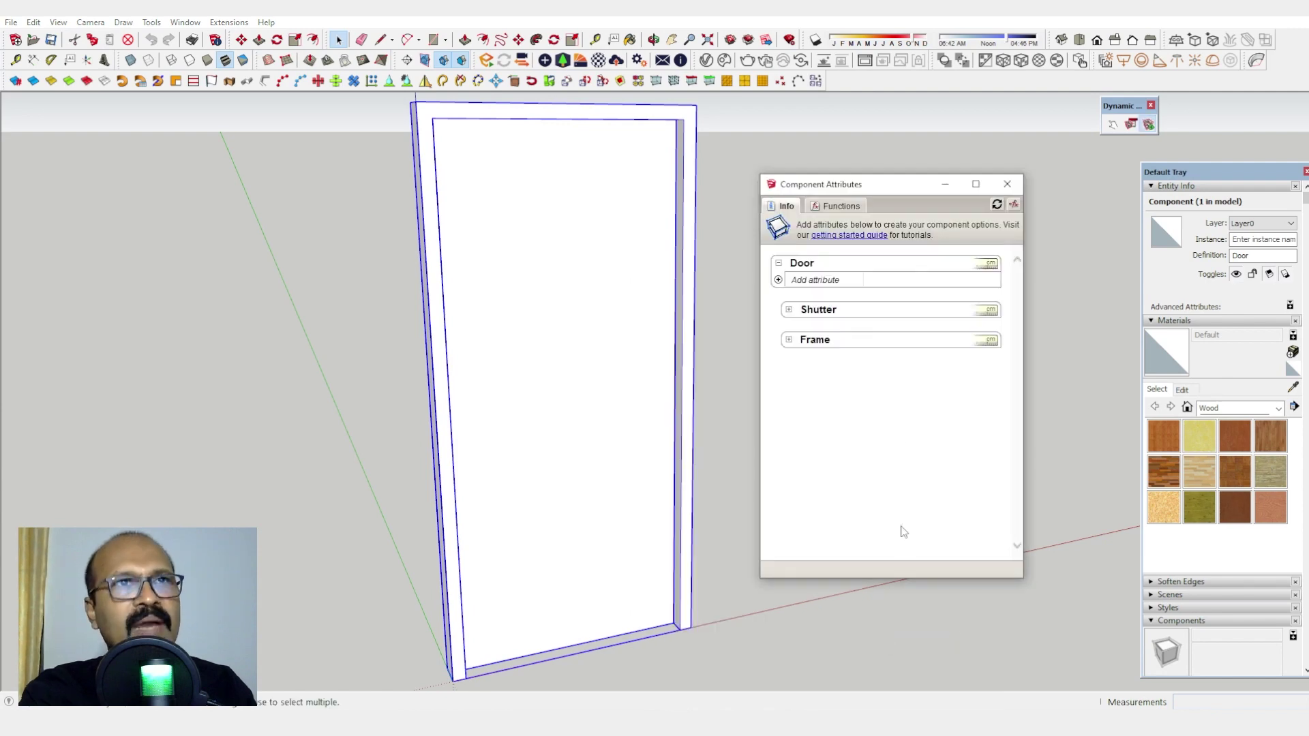
Step: Expand Shutter and add the RotX, RotY and RotZ rotation attributes
click(789, 310)
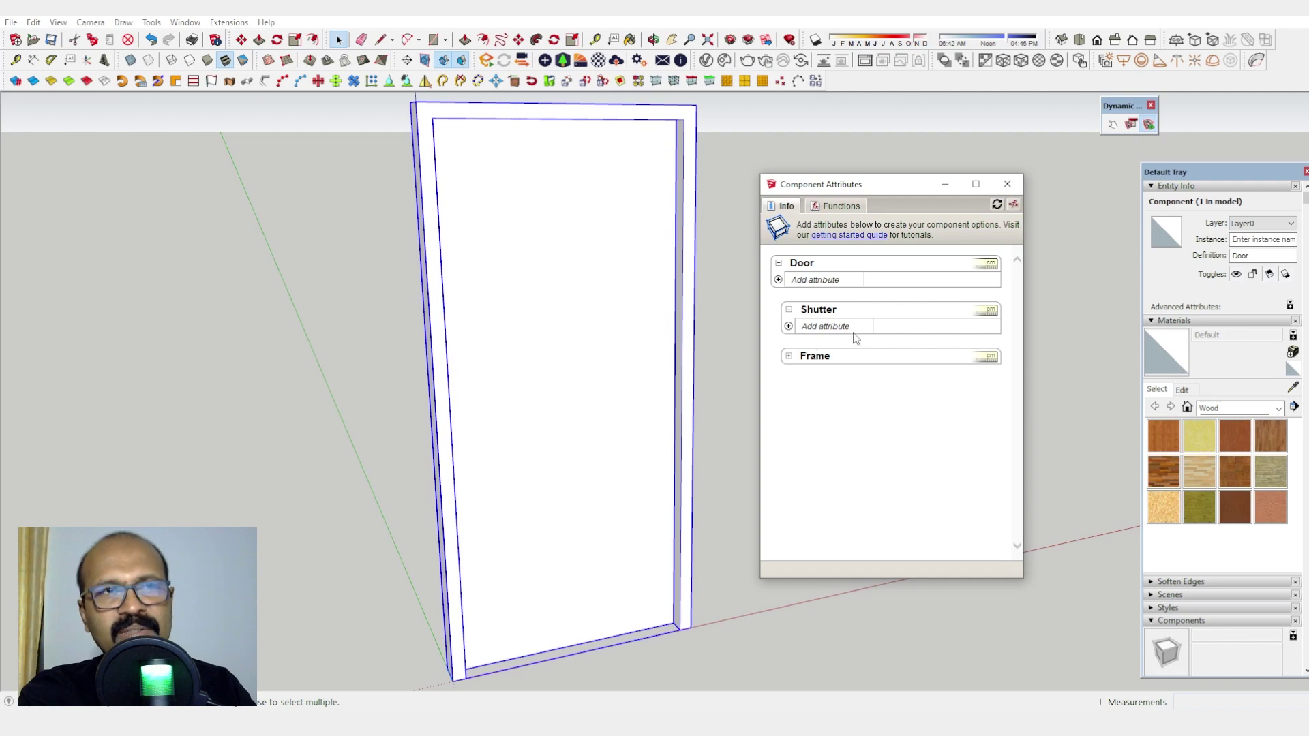
click(789, 326)
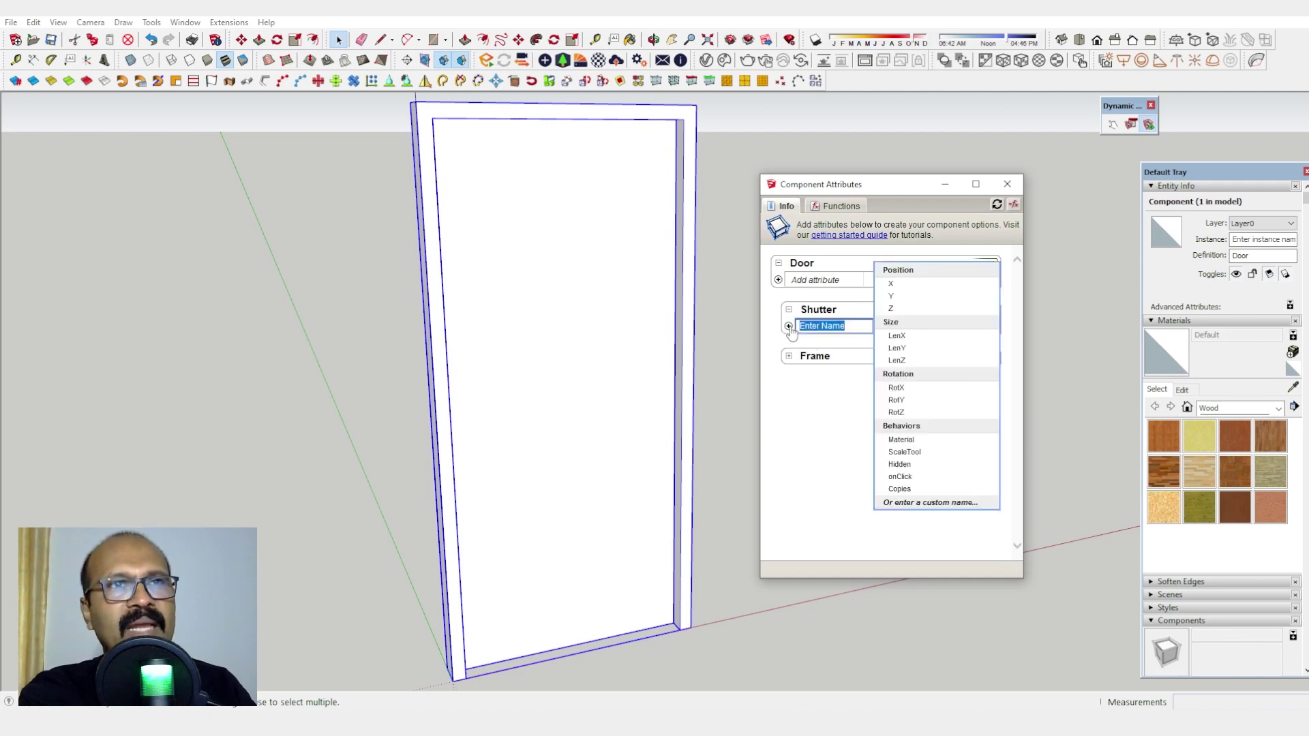
click(926, 374)
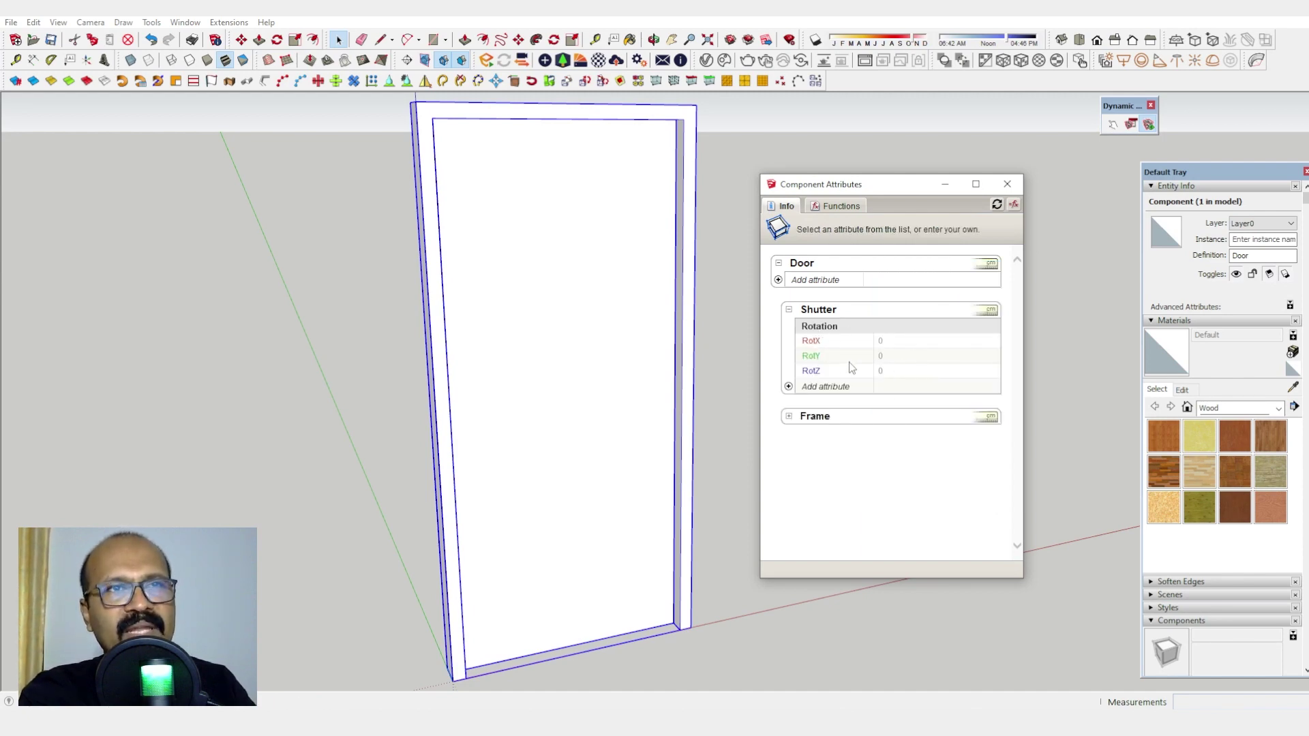
click(788, 387)
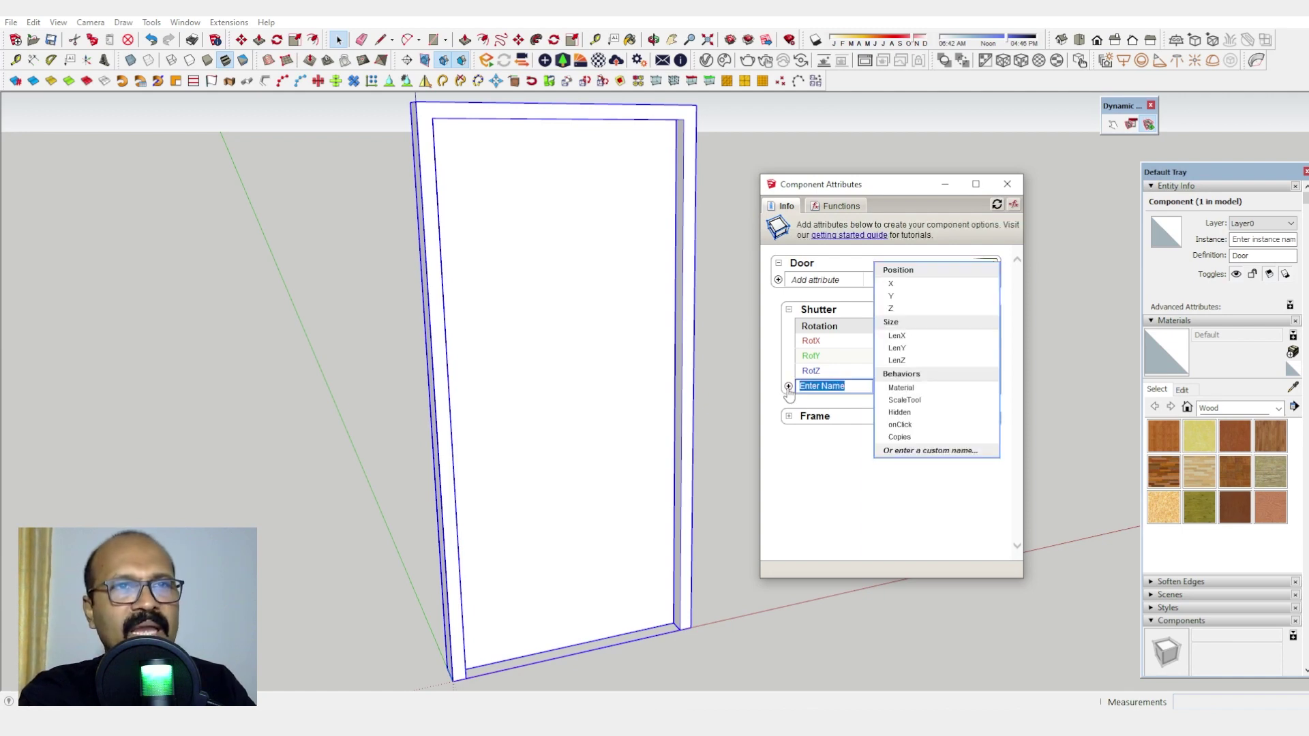
Step: Add an onClick attribute to Shutter with the value animate("RotZ",0,90)
click(900, 425)
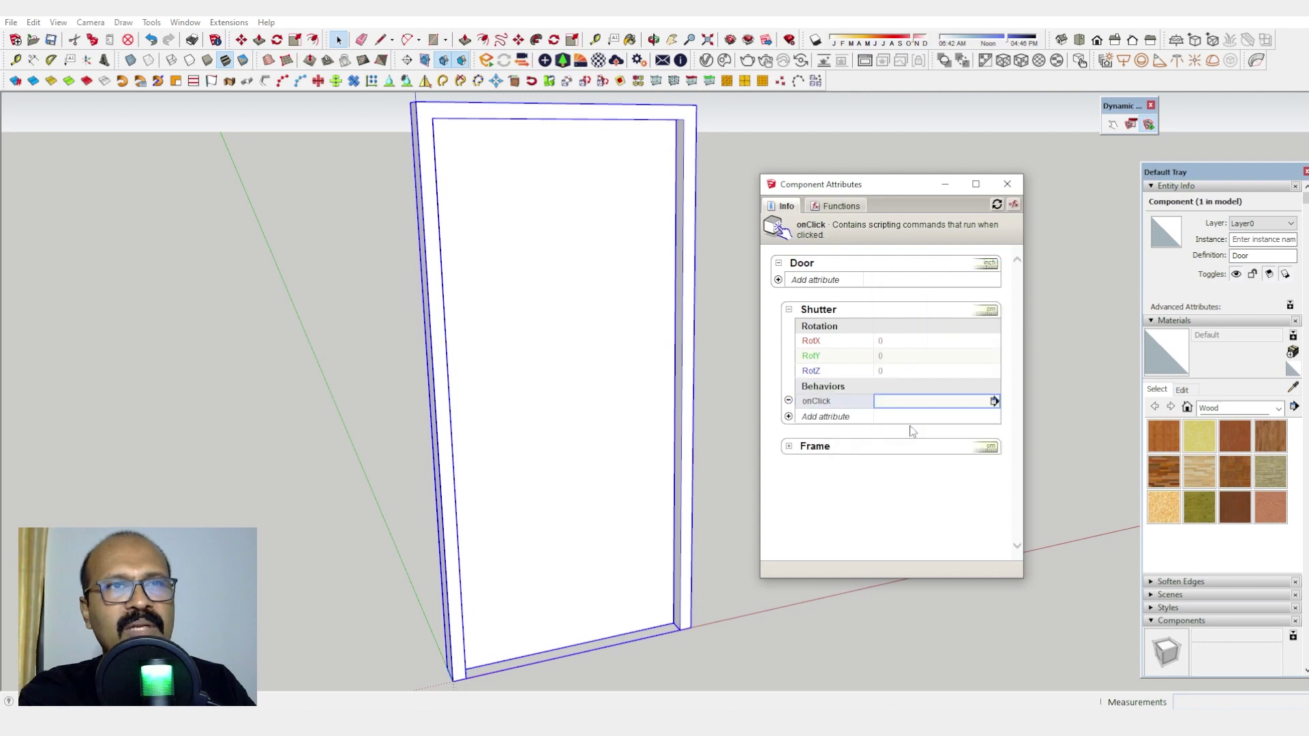
click(886, 402)
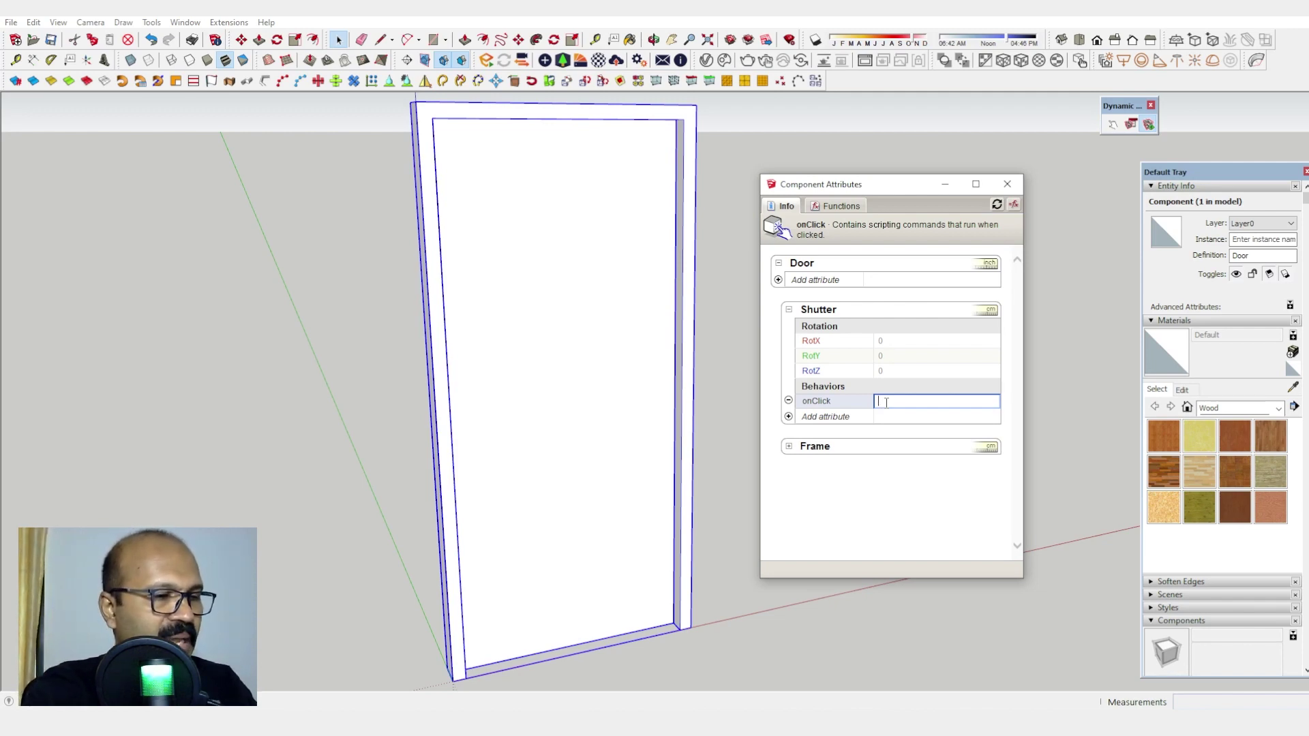
text(animate()
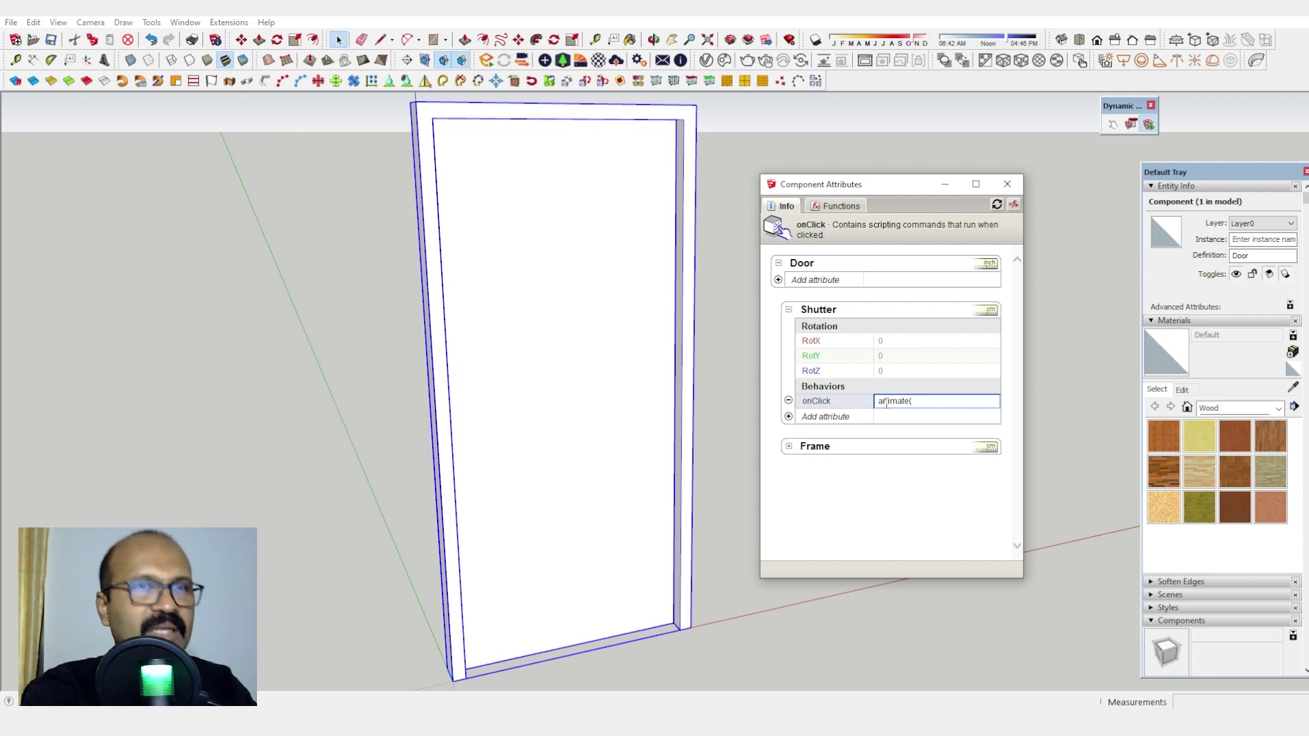
text(")
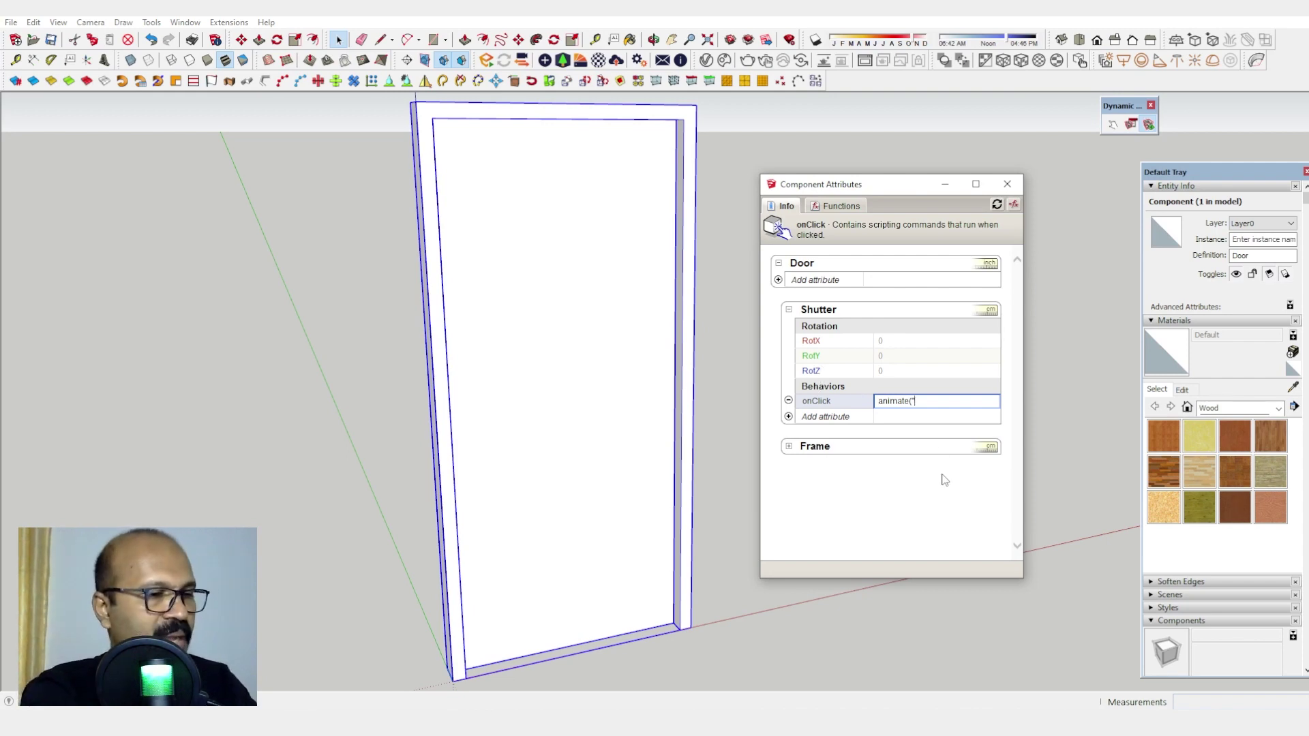
text(Ro)
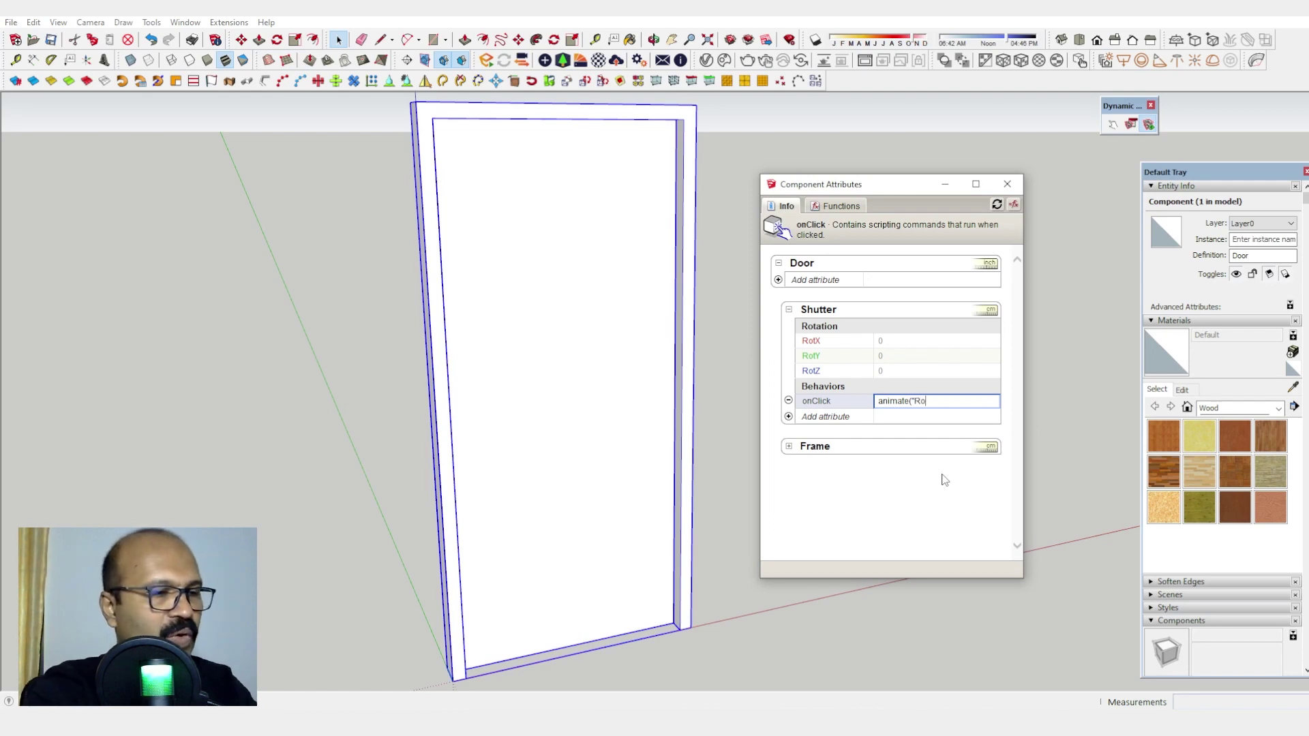
text(tZ)
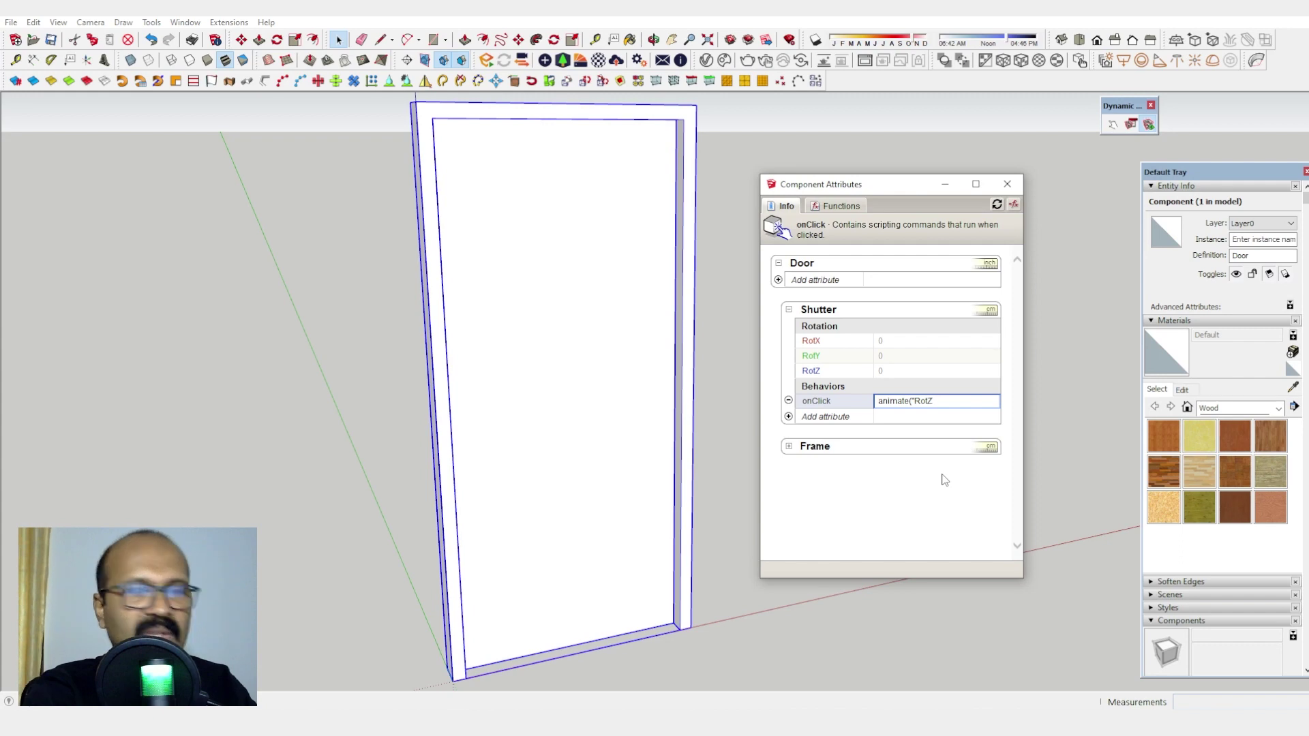
text(")
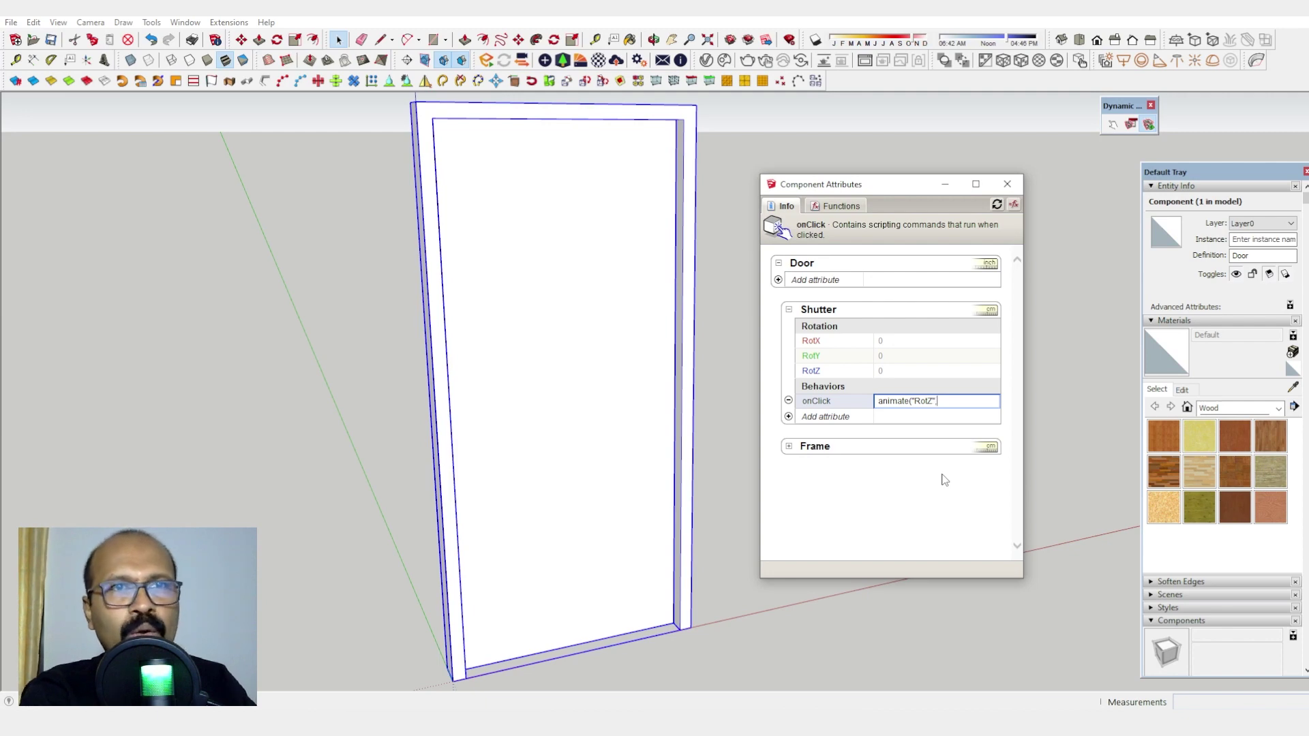
text(,0,)
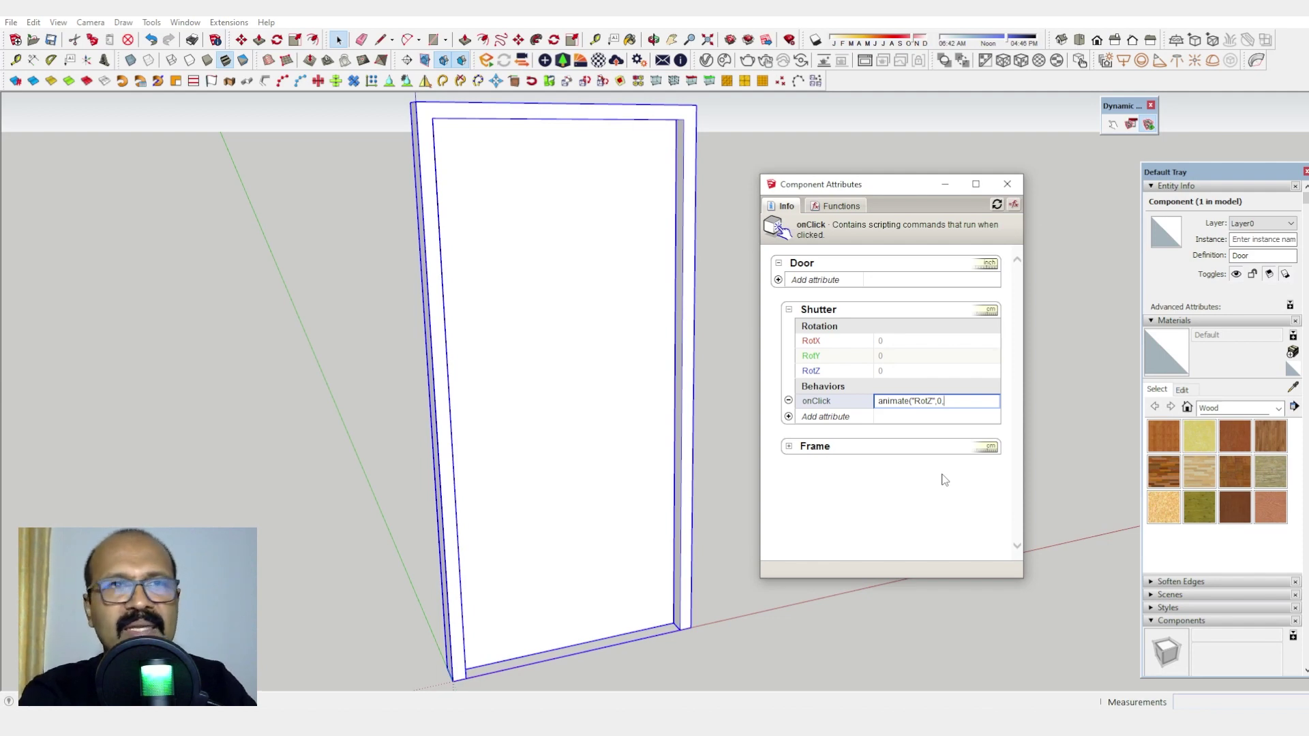
text(90)
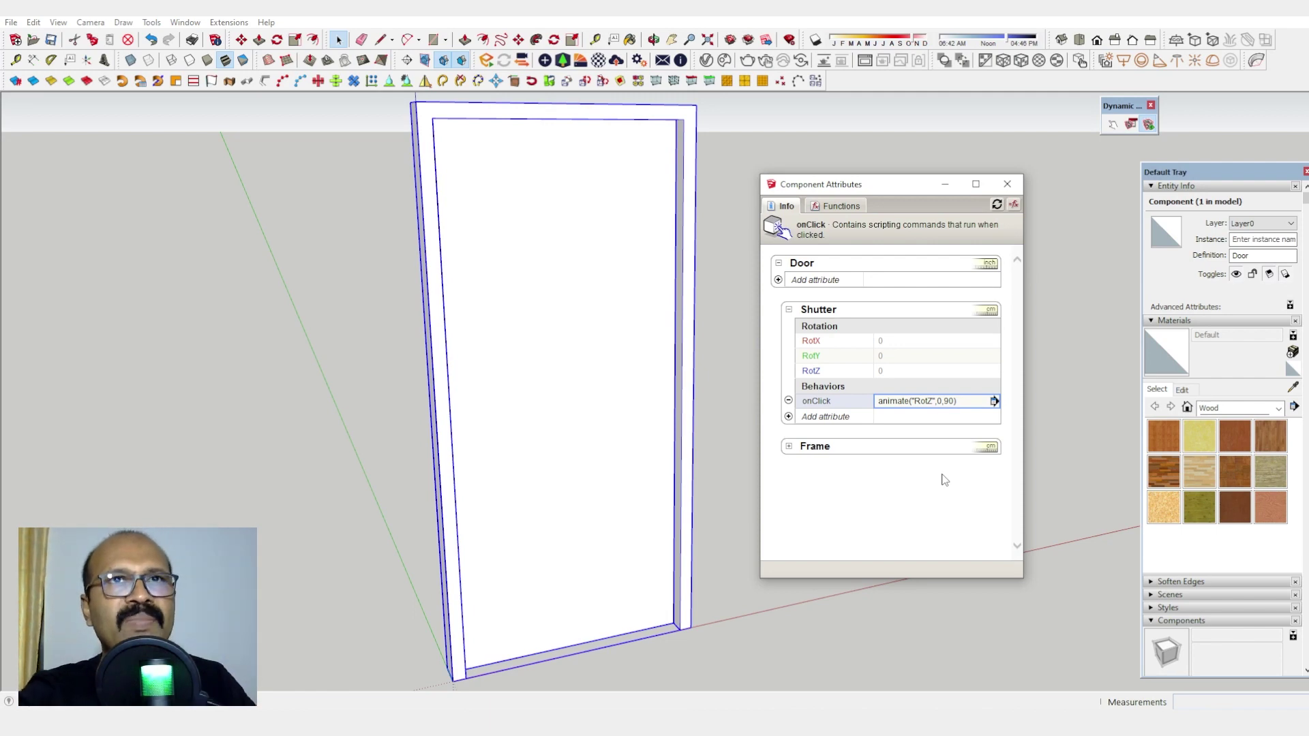
Step: With the Interact tool, swing the shutter open to 90° and shut twice, orbiting between clicks
click(1112, 126)
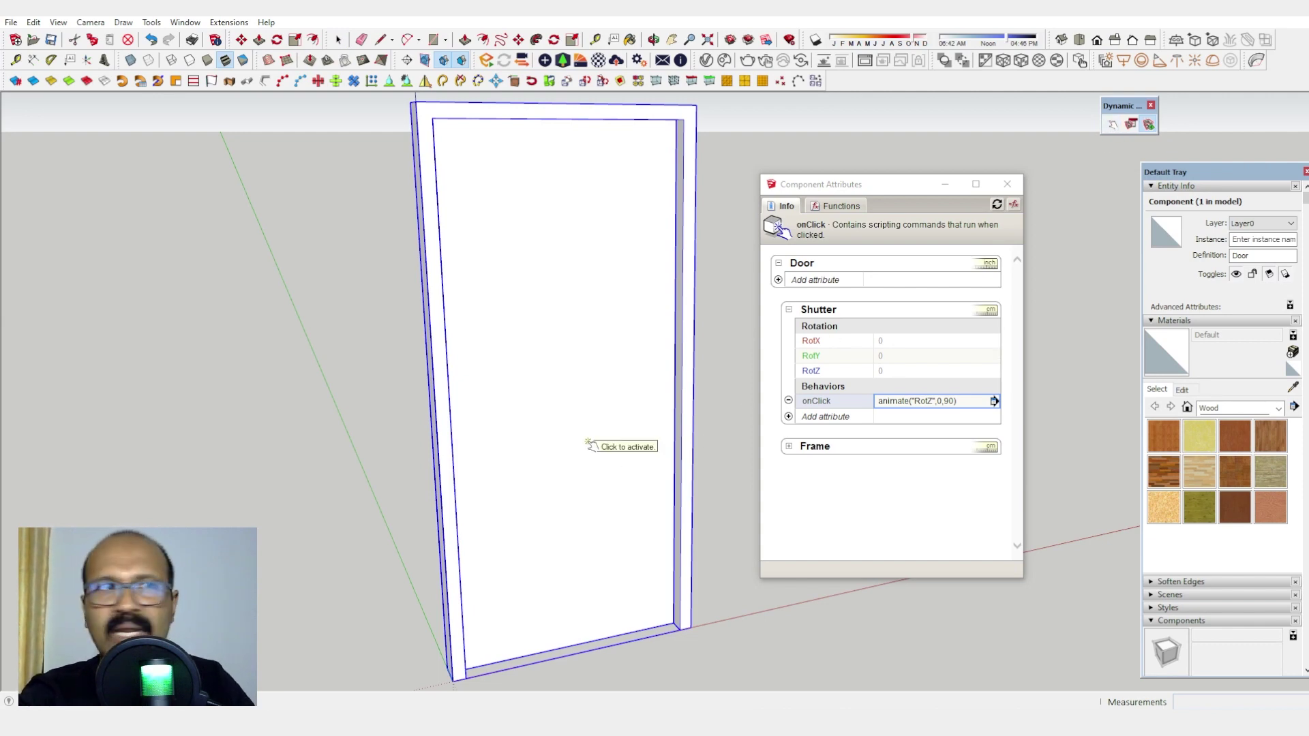
click(588, 444)
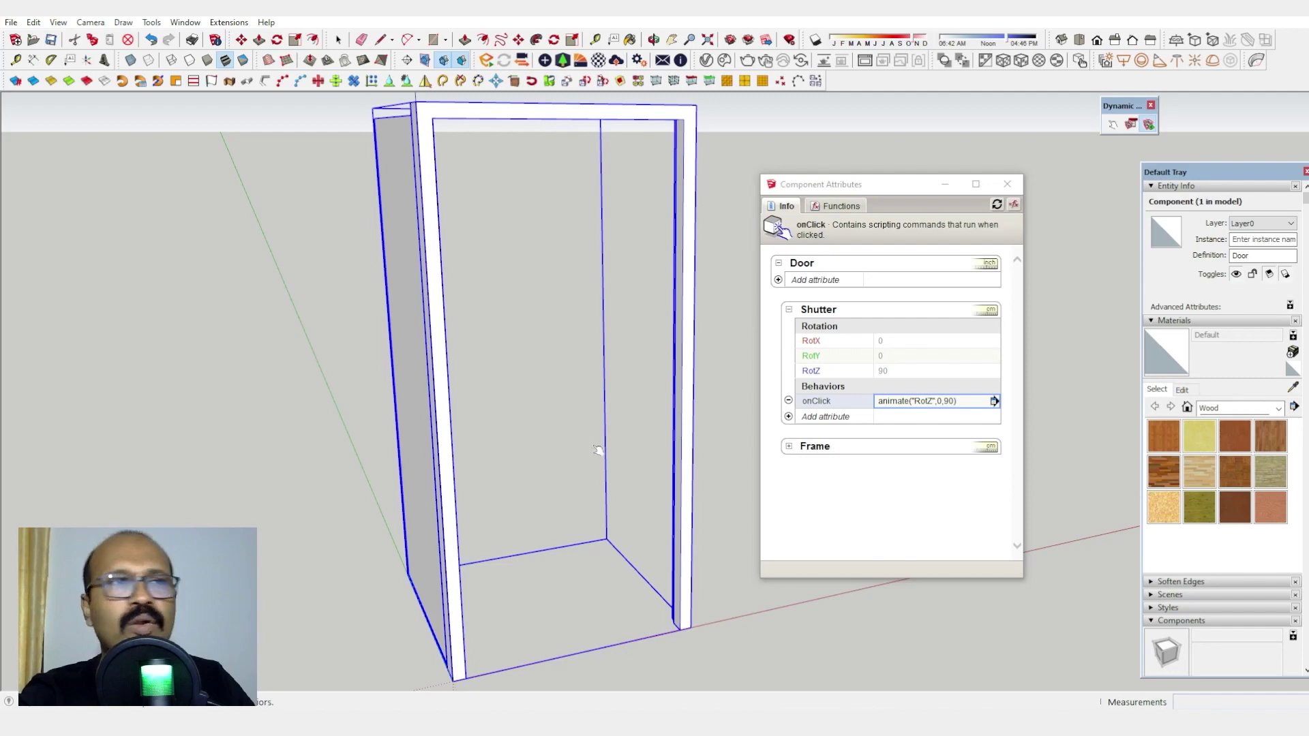
middle_drag(599, 447, 488, 520)
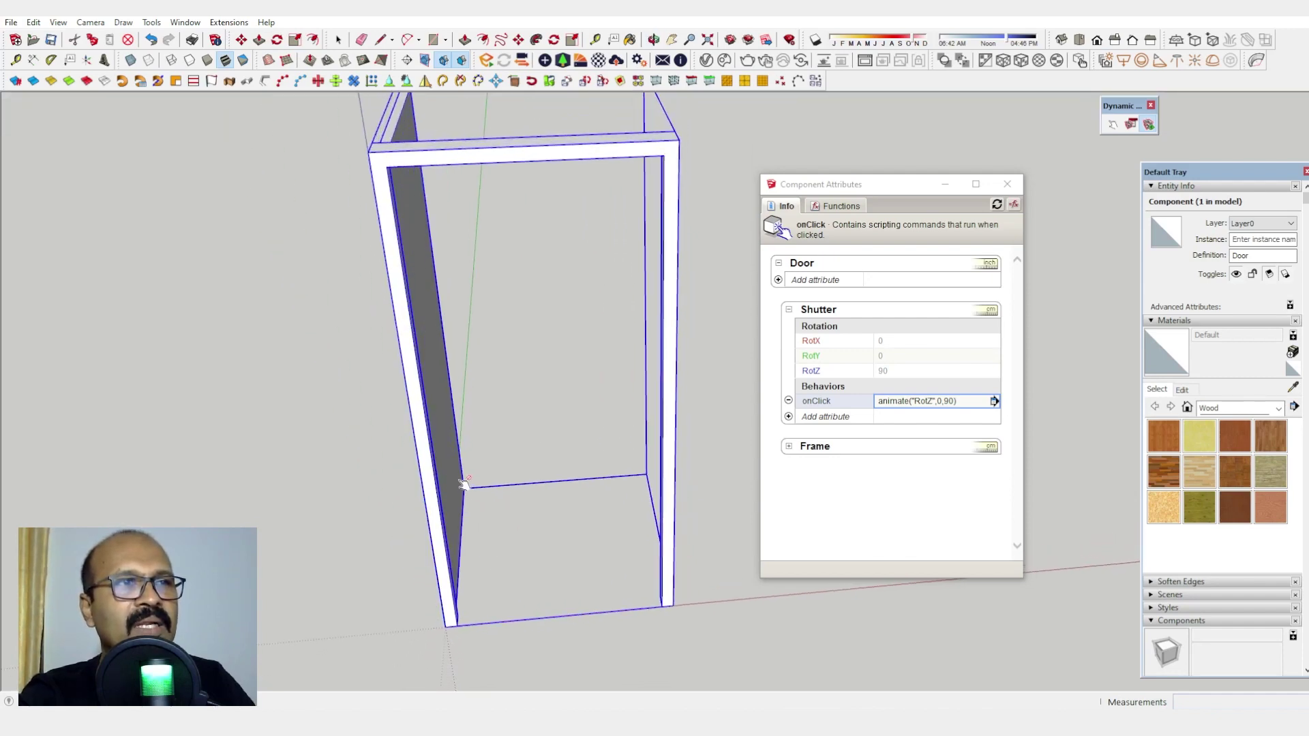
click(447, 427)
middle_drag(463, 460, 654, 500)
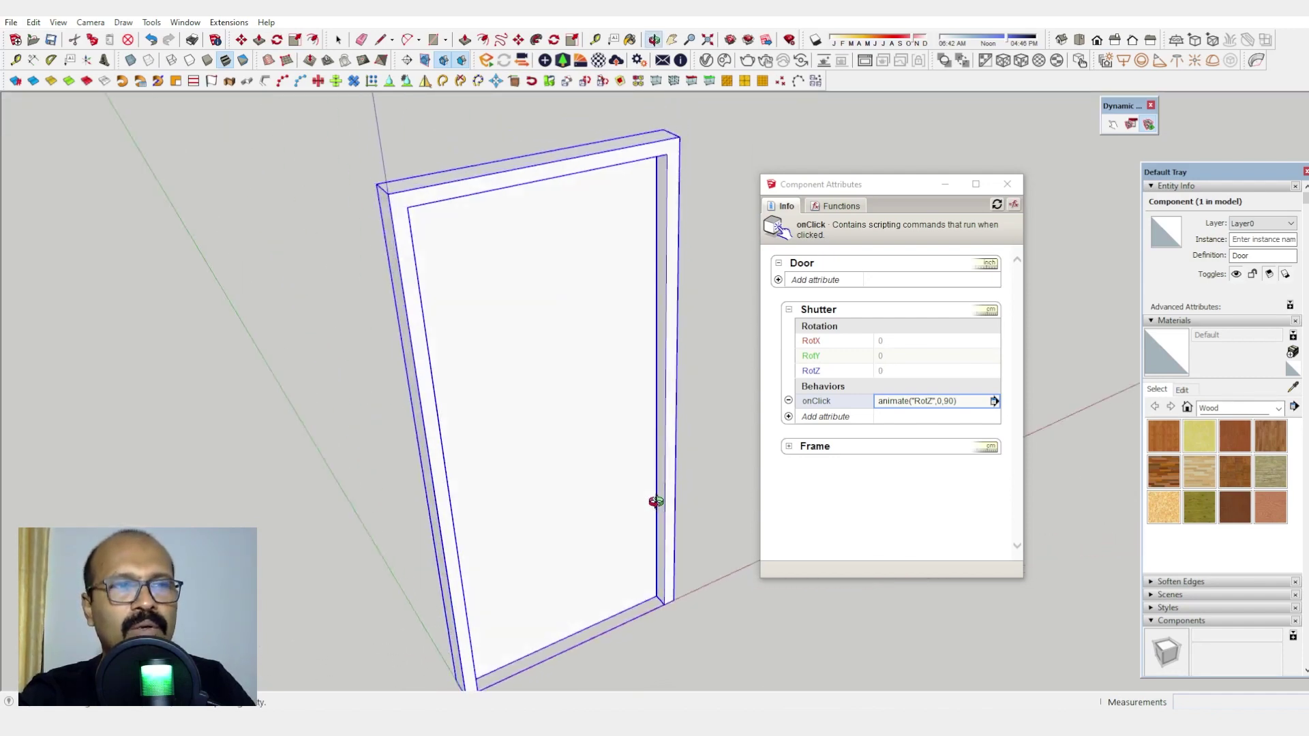
scroll(627, 388, down, 2)
click(617, 448)
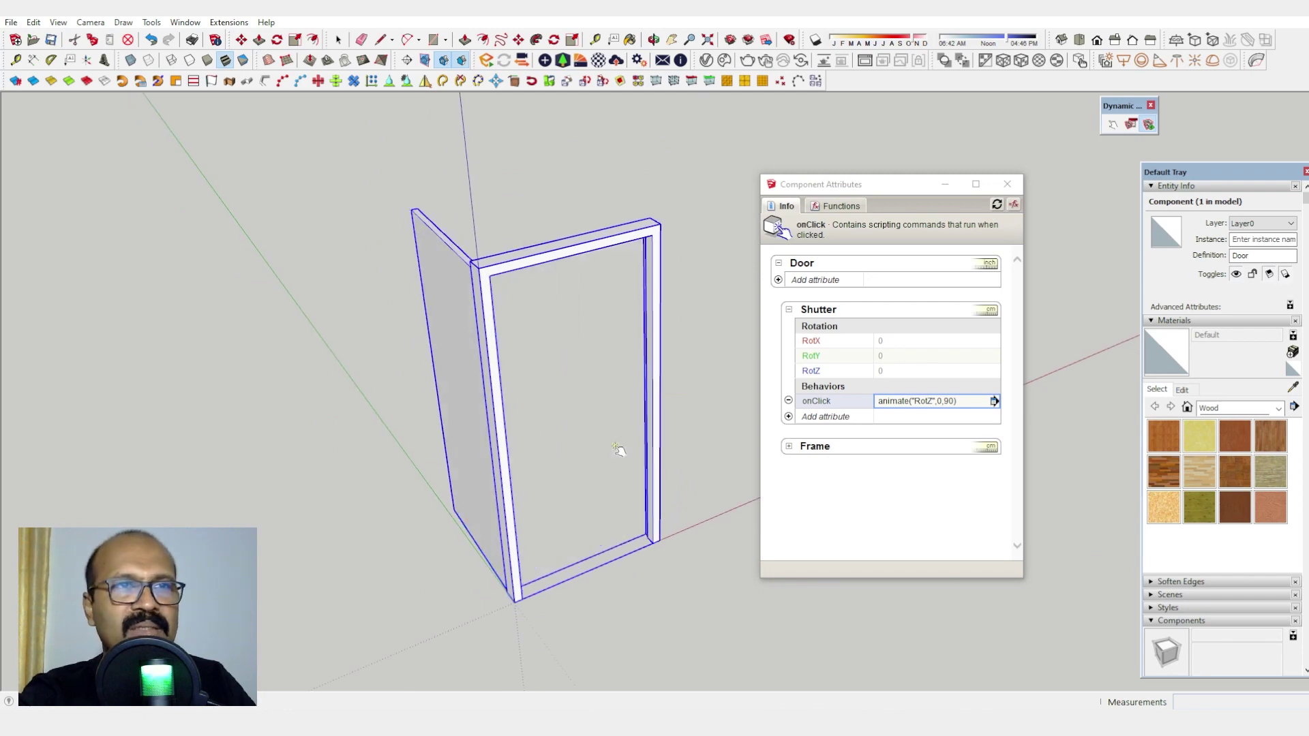
middle_drag(588, 468, 401, 476)
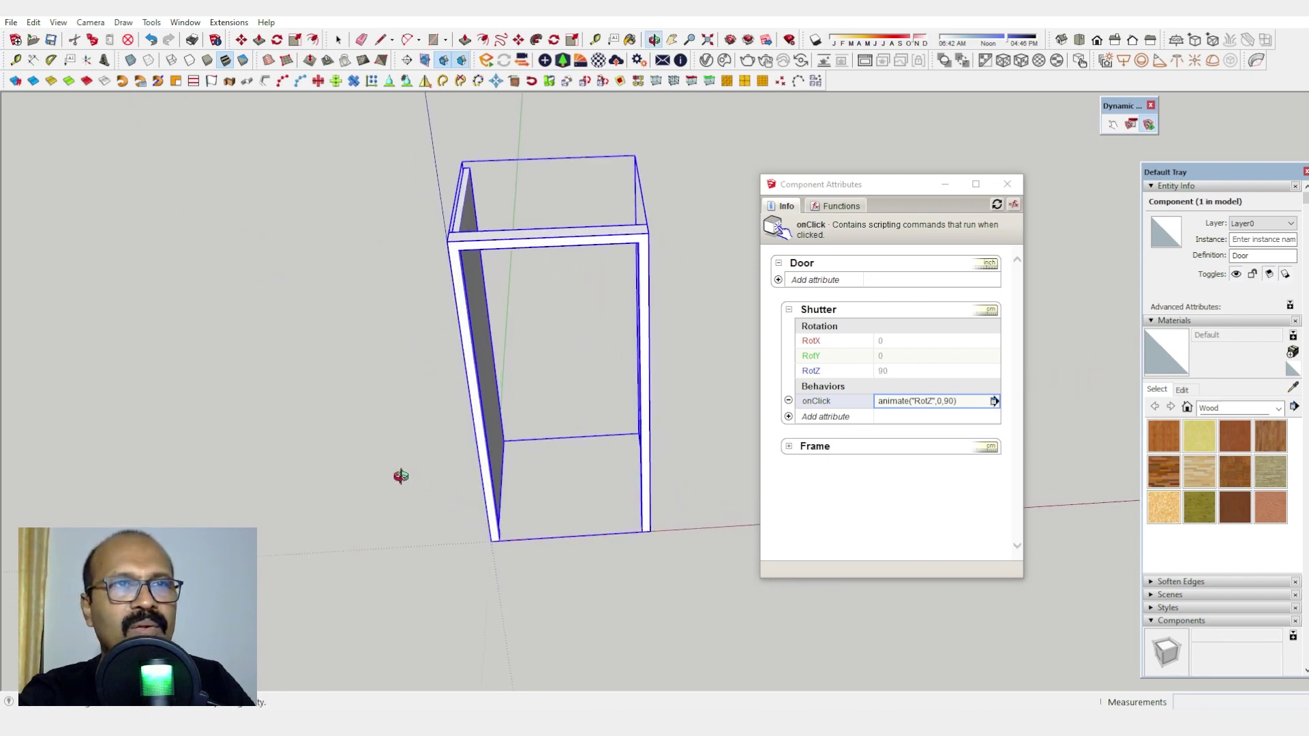
click(497, 413)
middle_drag(496, 413, 922, 429)
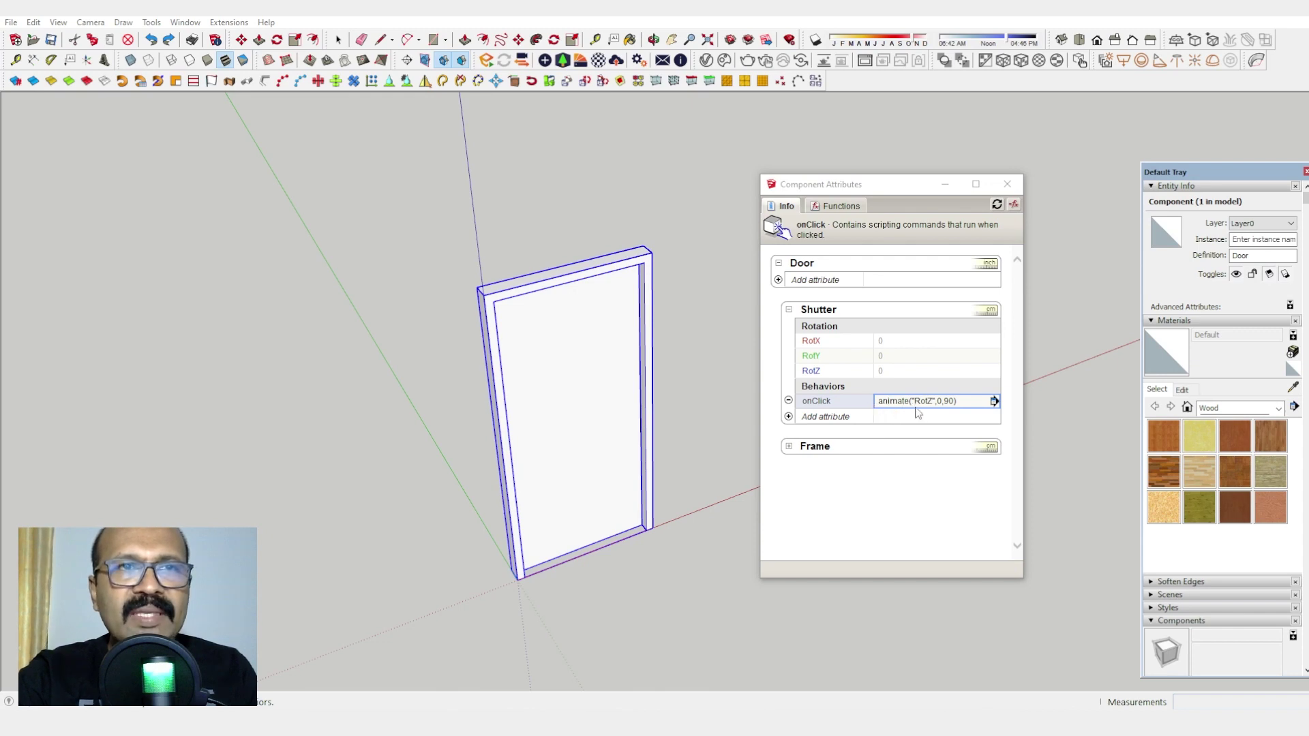
Step: Append a 50 step to the Shutter's onClick so it reads animate("RotZ",0,90,50)
click(954, 402)
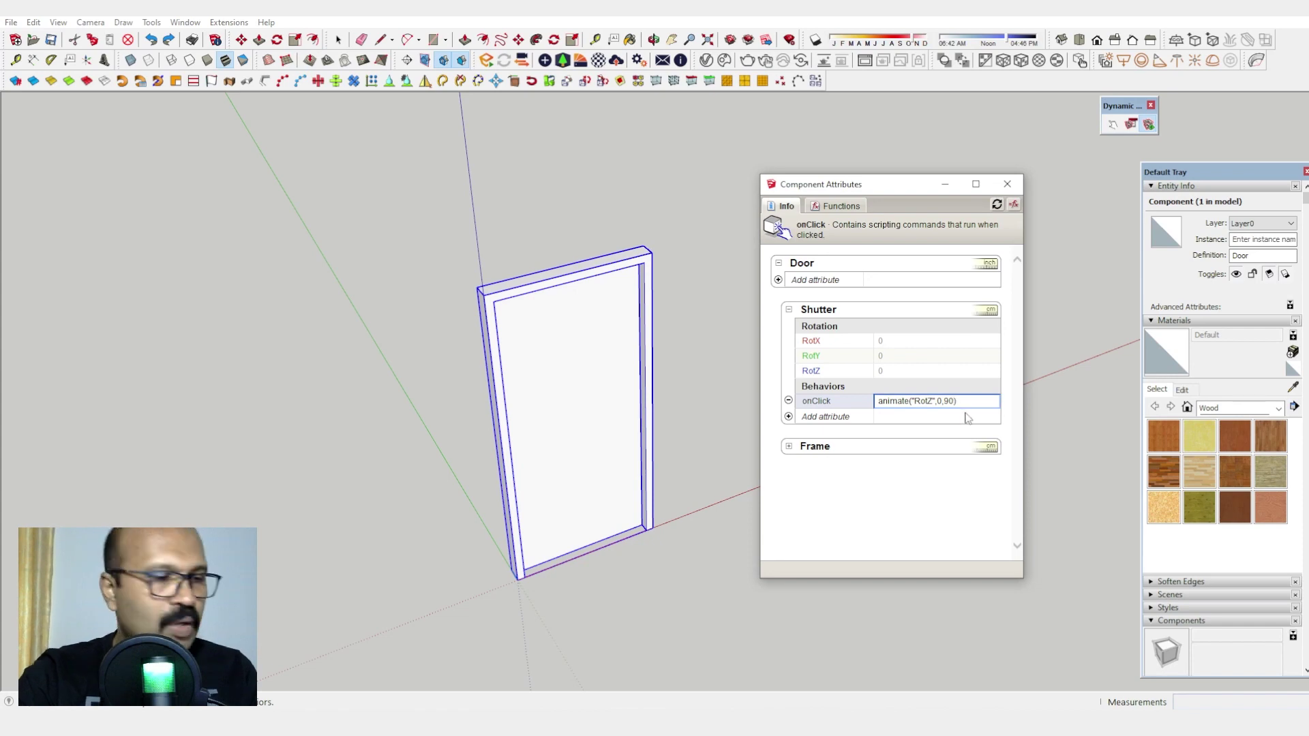
text(,)
text(50)
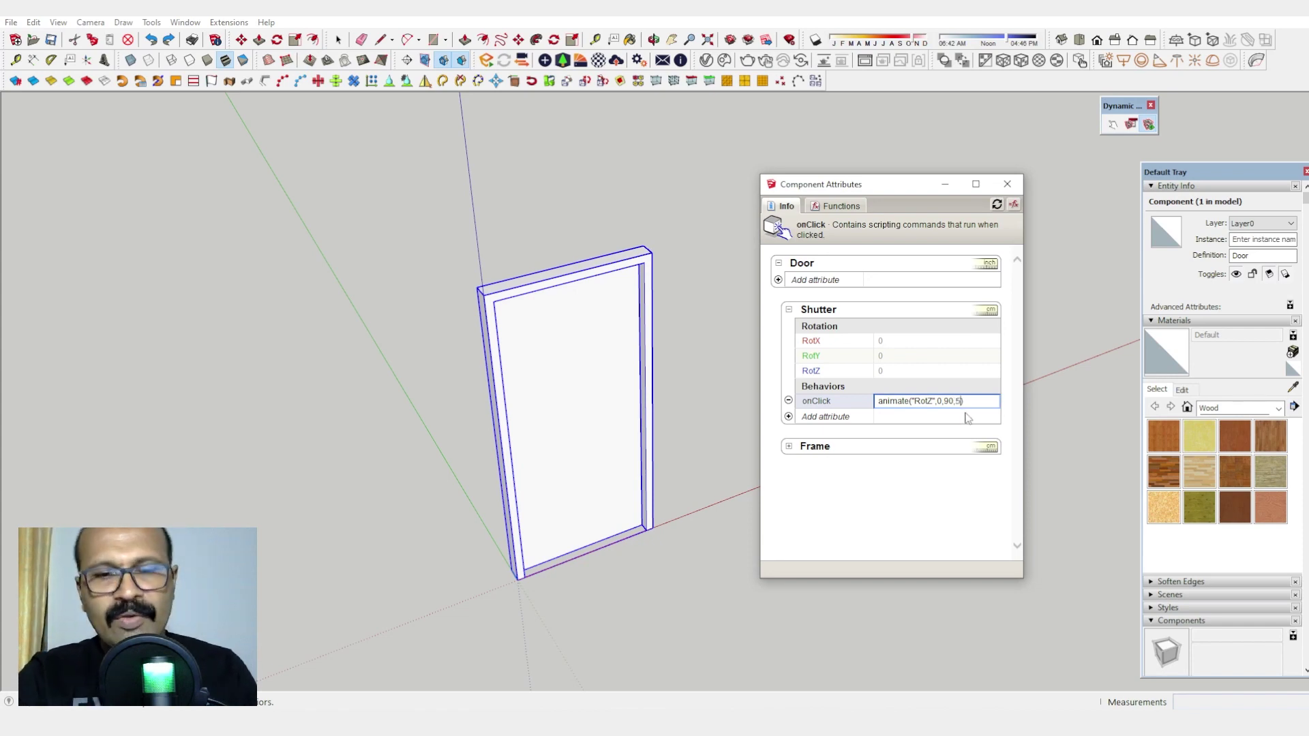
key(Return)
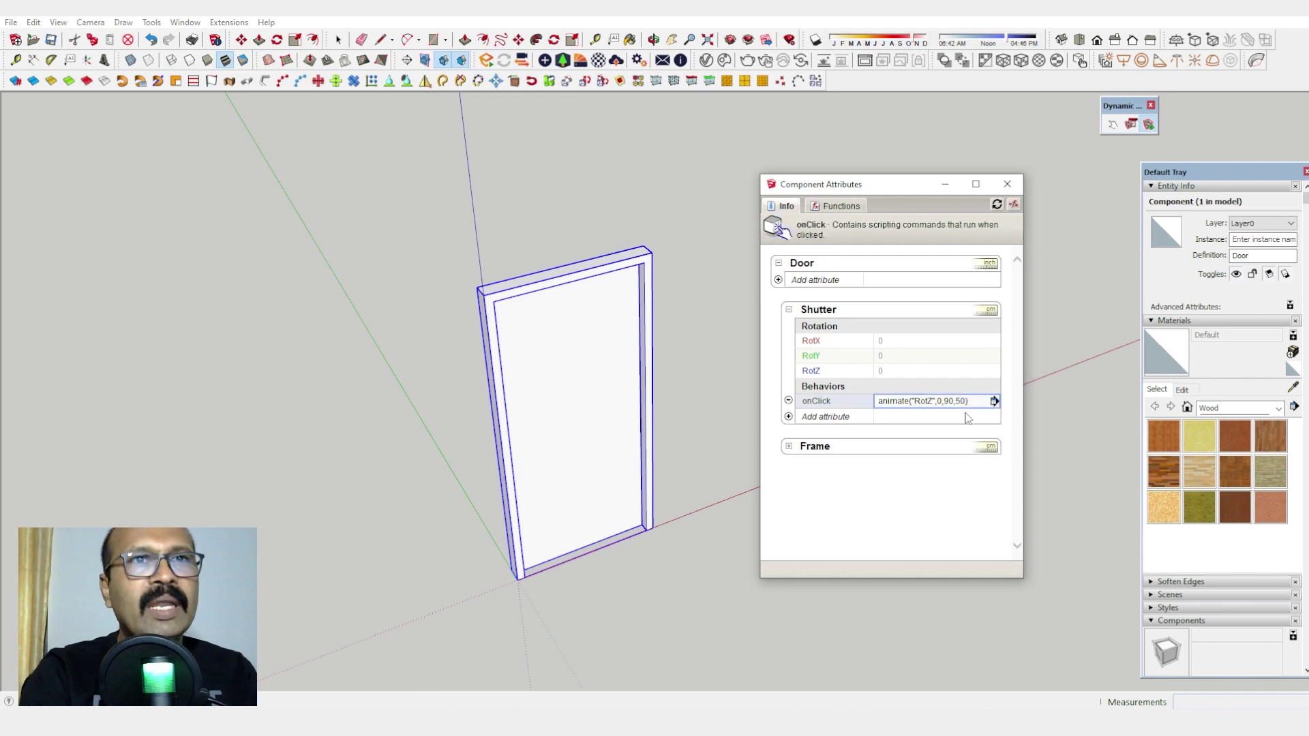
Step: Click the door repeatedly to swing it to 90°, then 50°, then closed
click(587, 407)
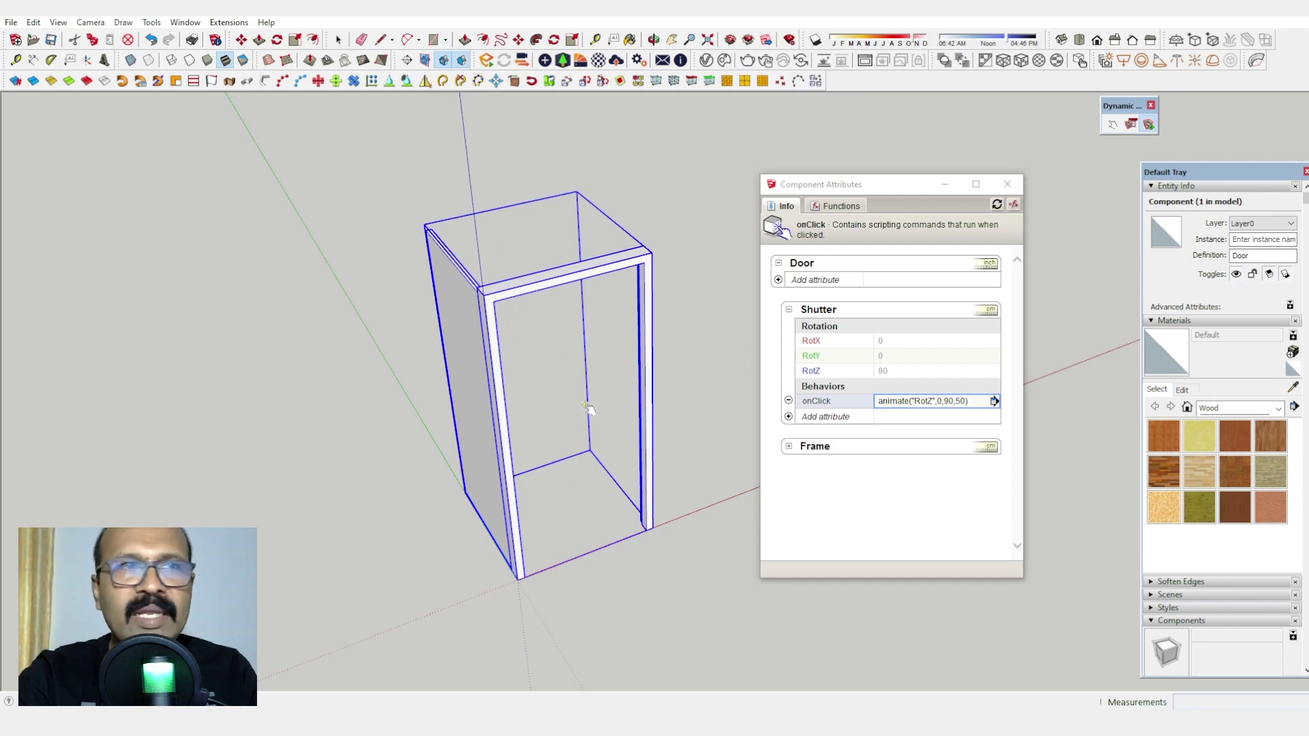
click(479, 413)
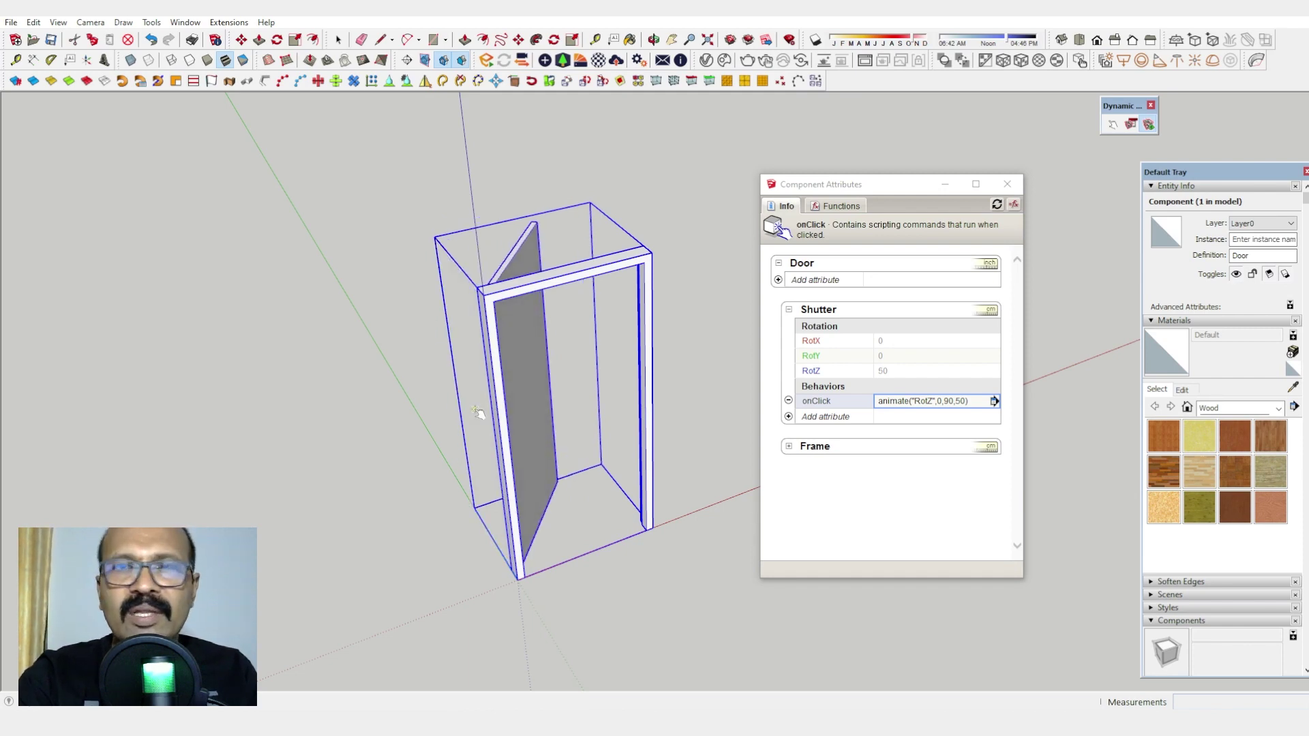
click(535, 412)
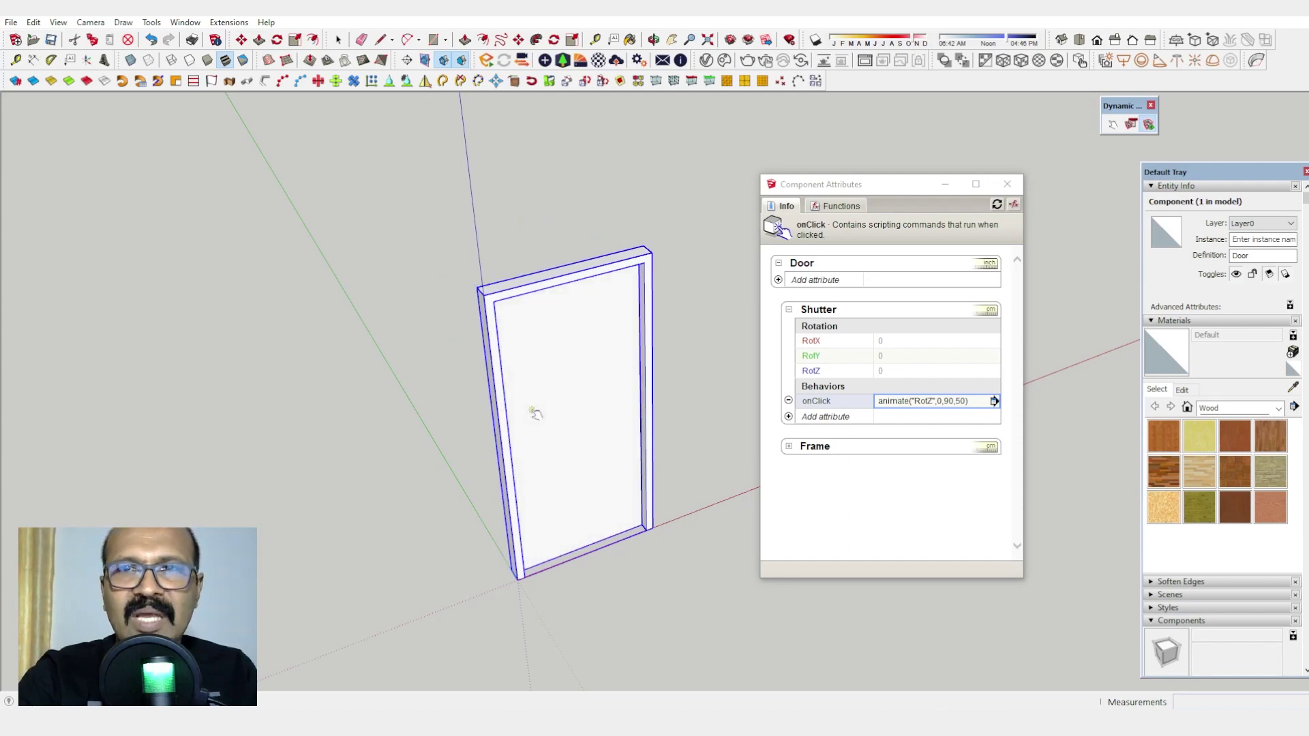
Step: Reorder the Shutter's onClick formula to animate("RotZ",0,50,90)
click(965, 406)
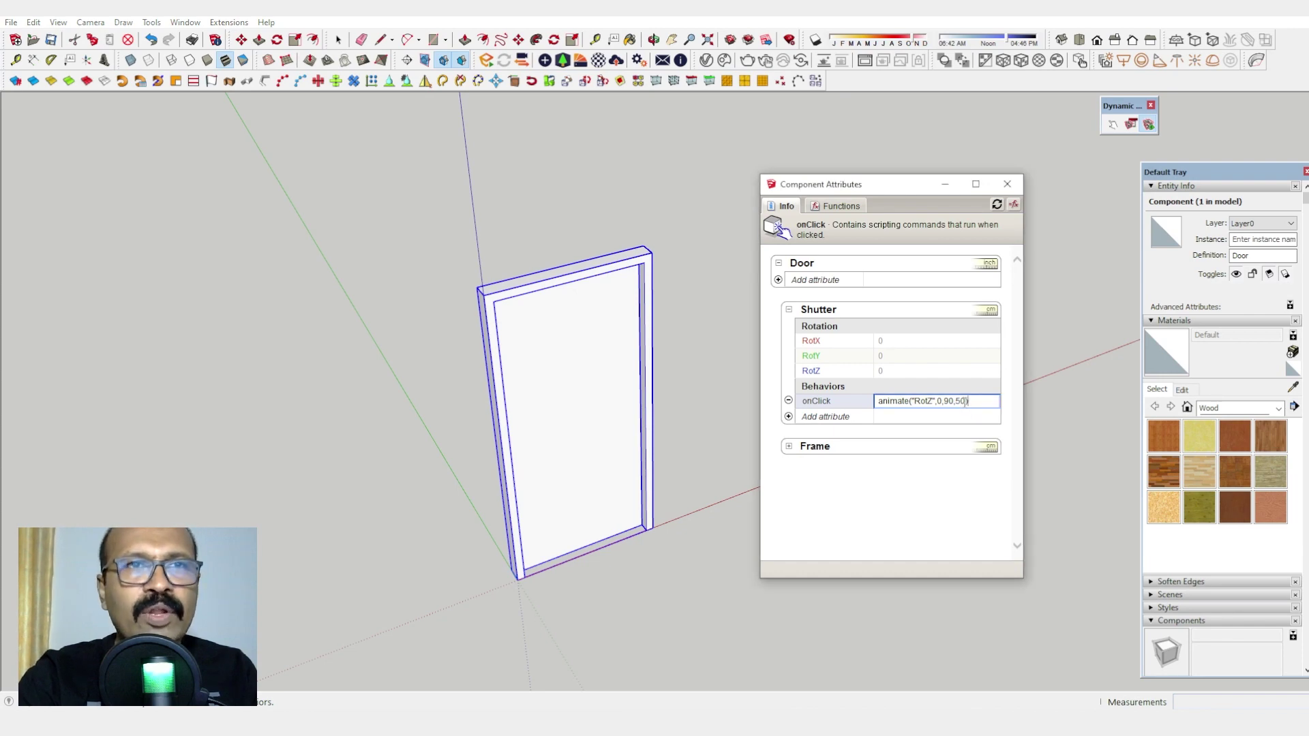
drag(964, 401, 956, 401)
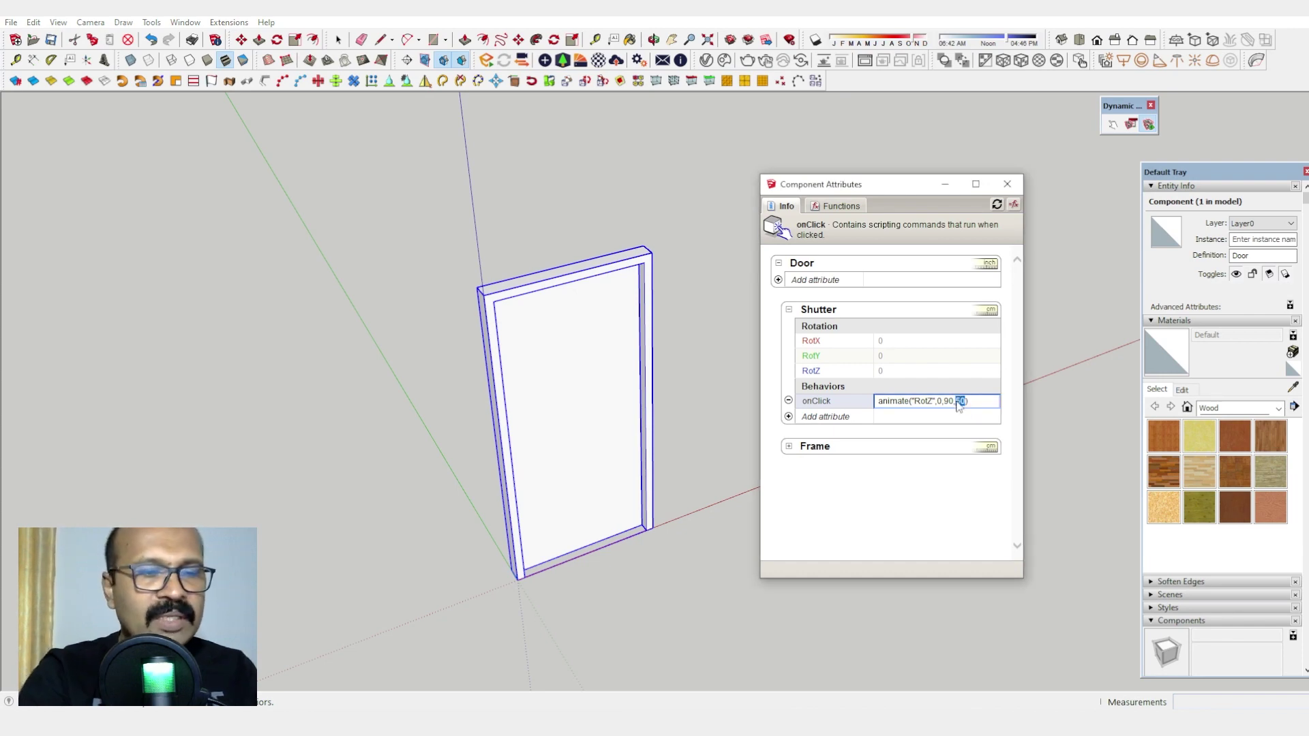
key(BackSpace)
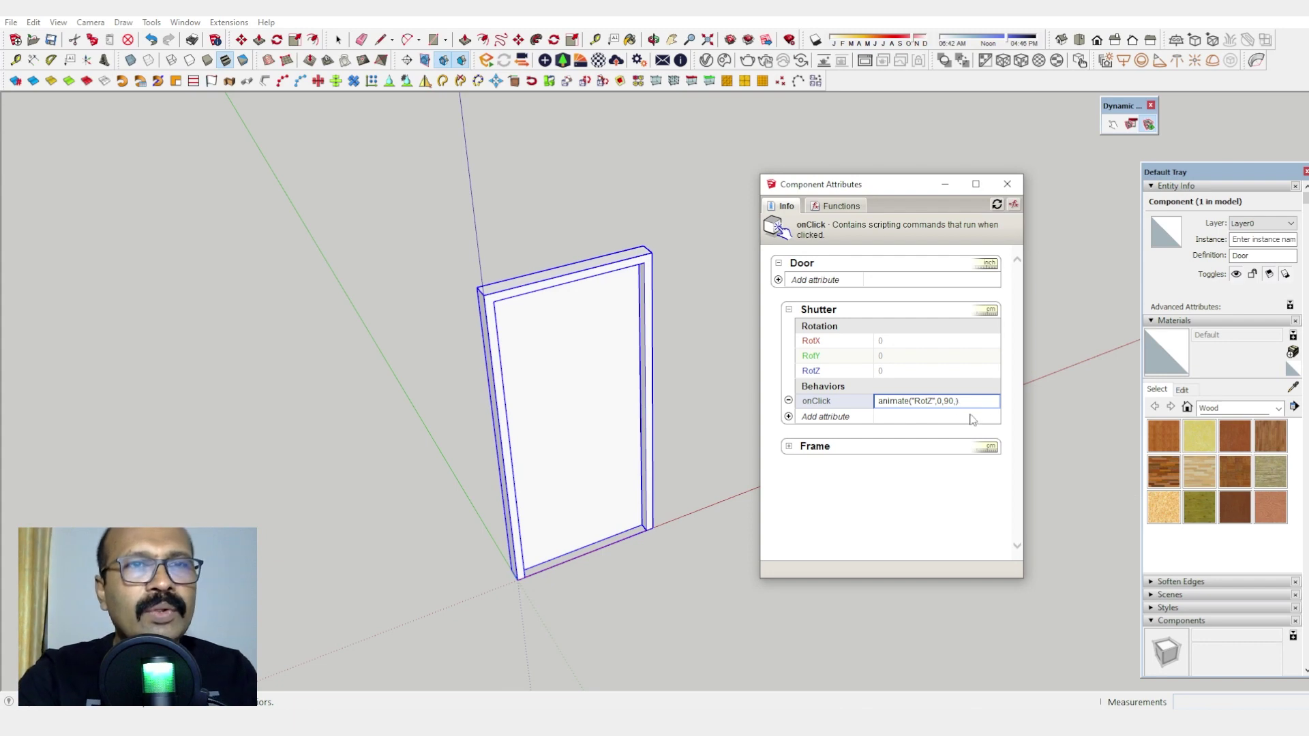
key(BackSpace)
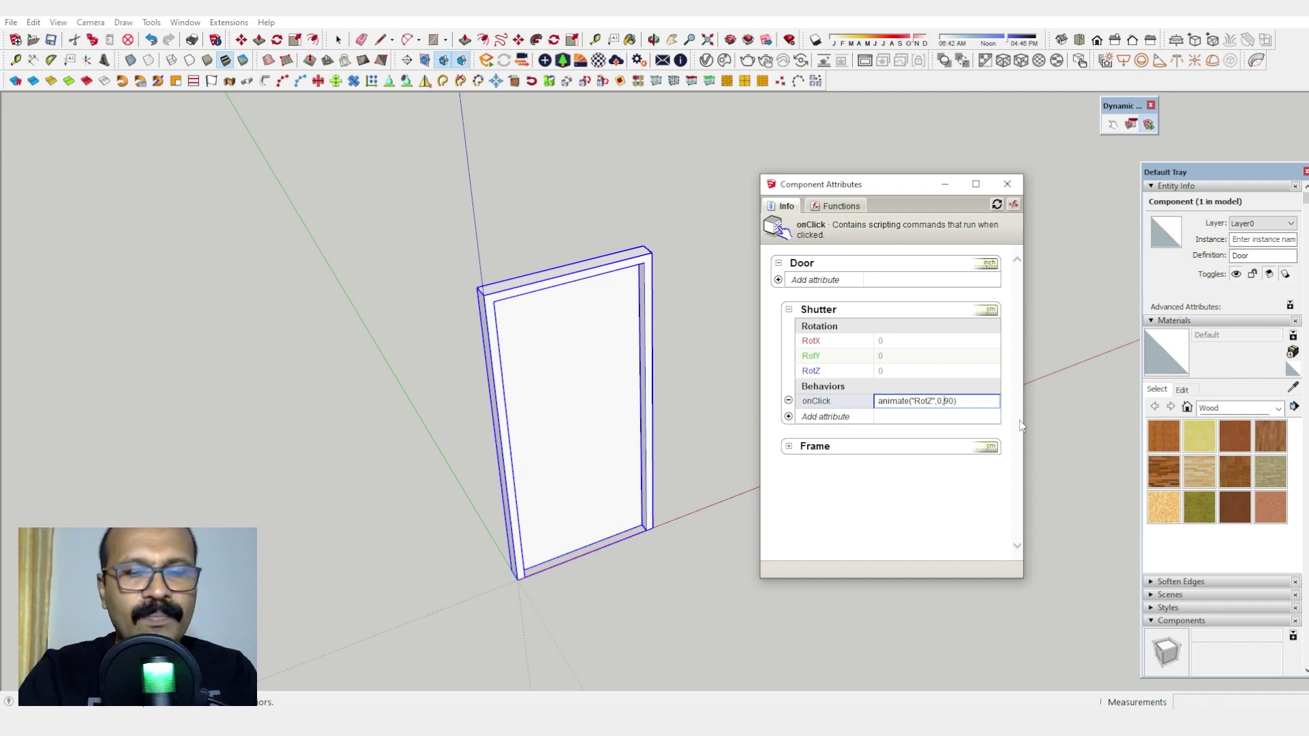
text(50)
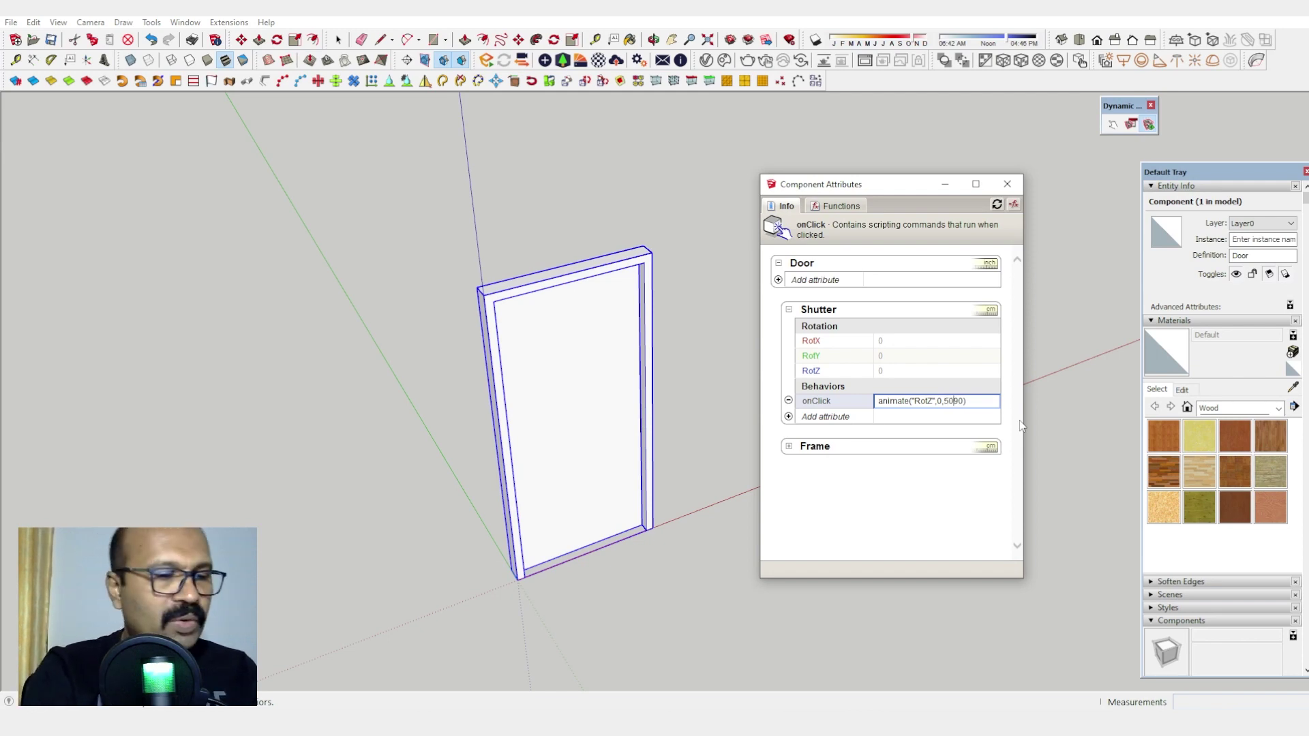
text(,)
key(Return)
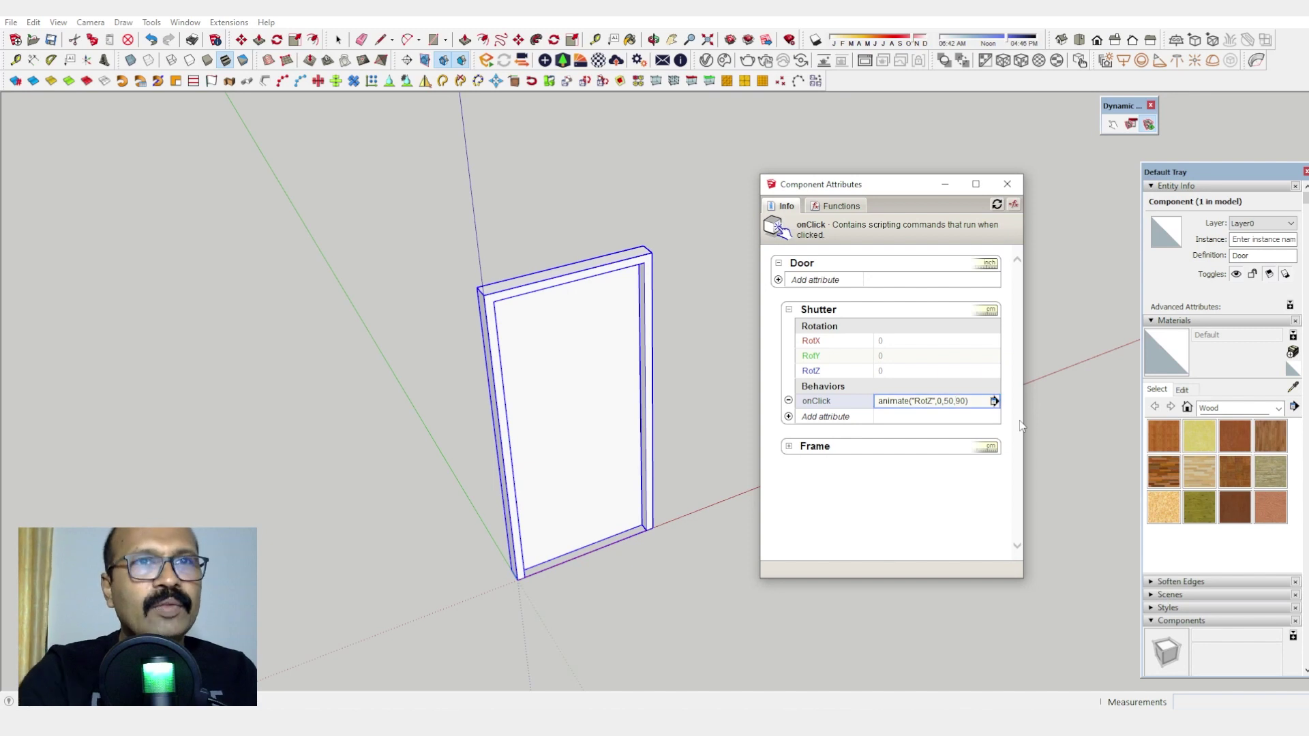
Step: Click the door to step it to 50°, then 90°, then back closed
click(603, 491)
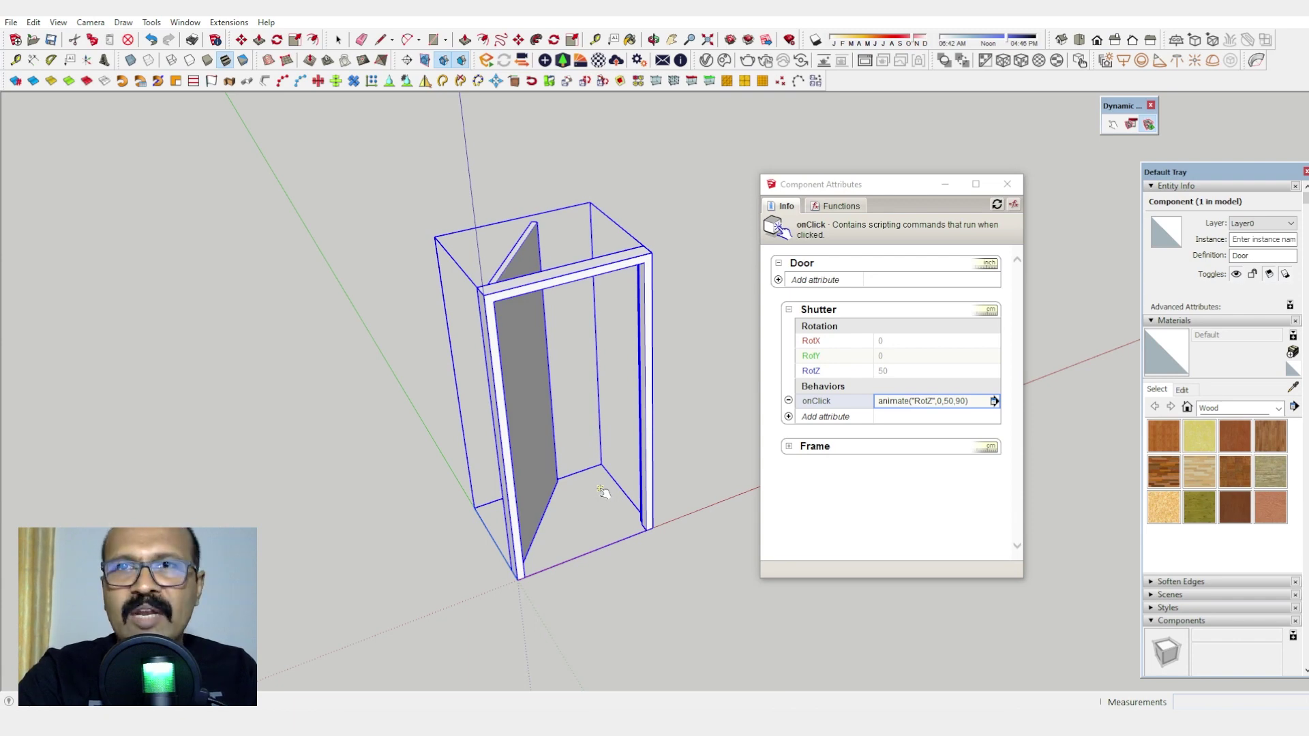
click(545, 449)
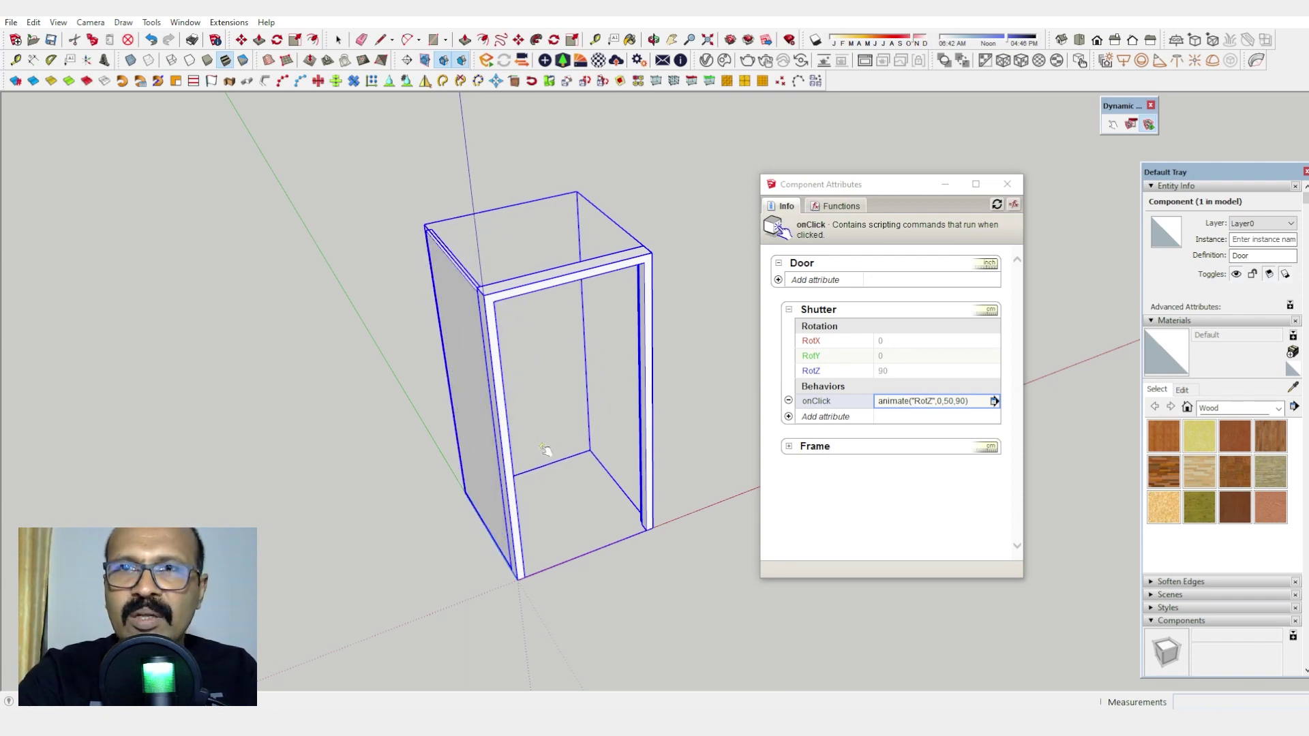
click(486, 449)
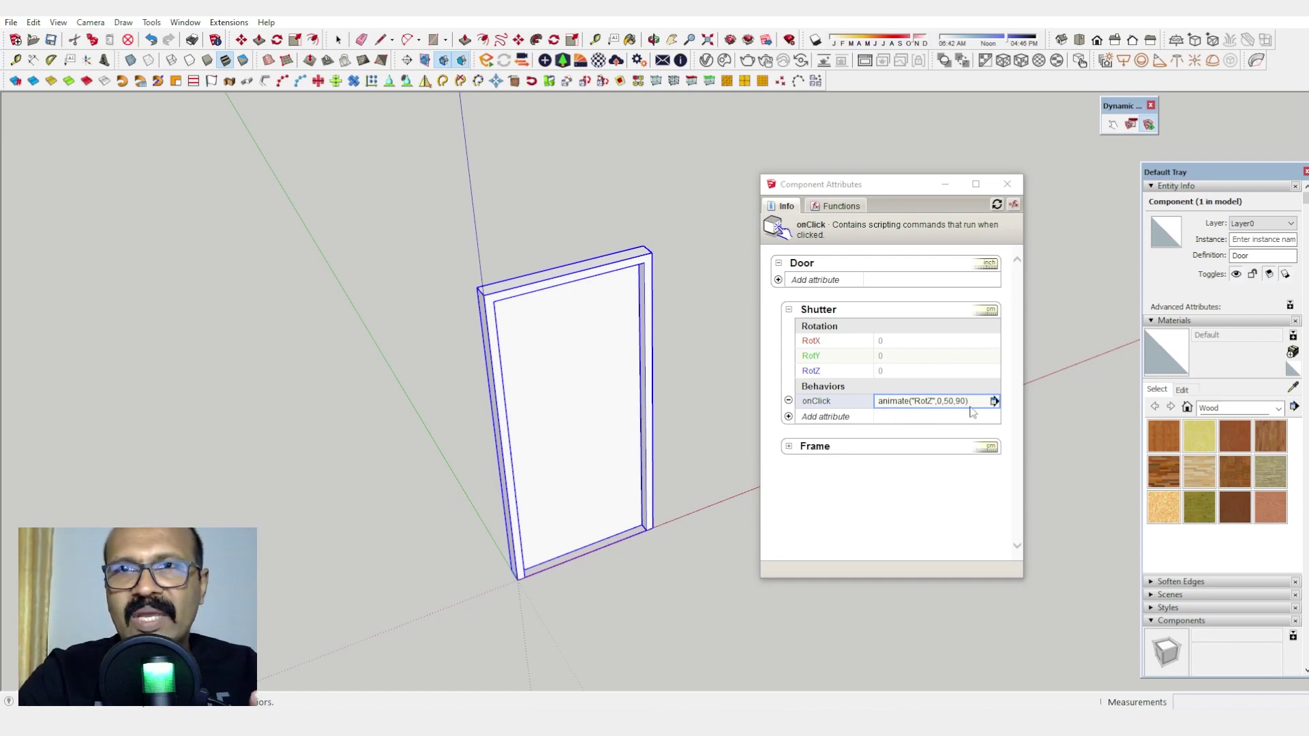
Step: Test the shutter's current opening animation with the Interact tool
key(i)
click(600, 479)
scroll(654, 477, up, 5)
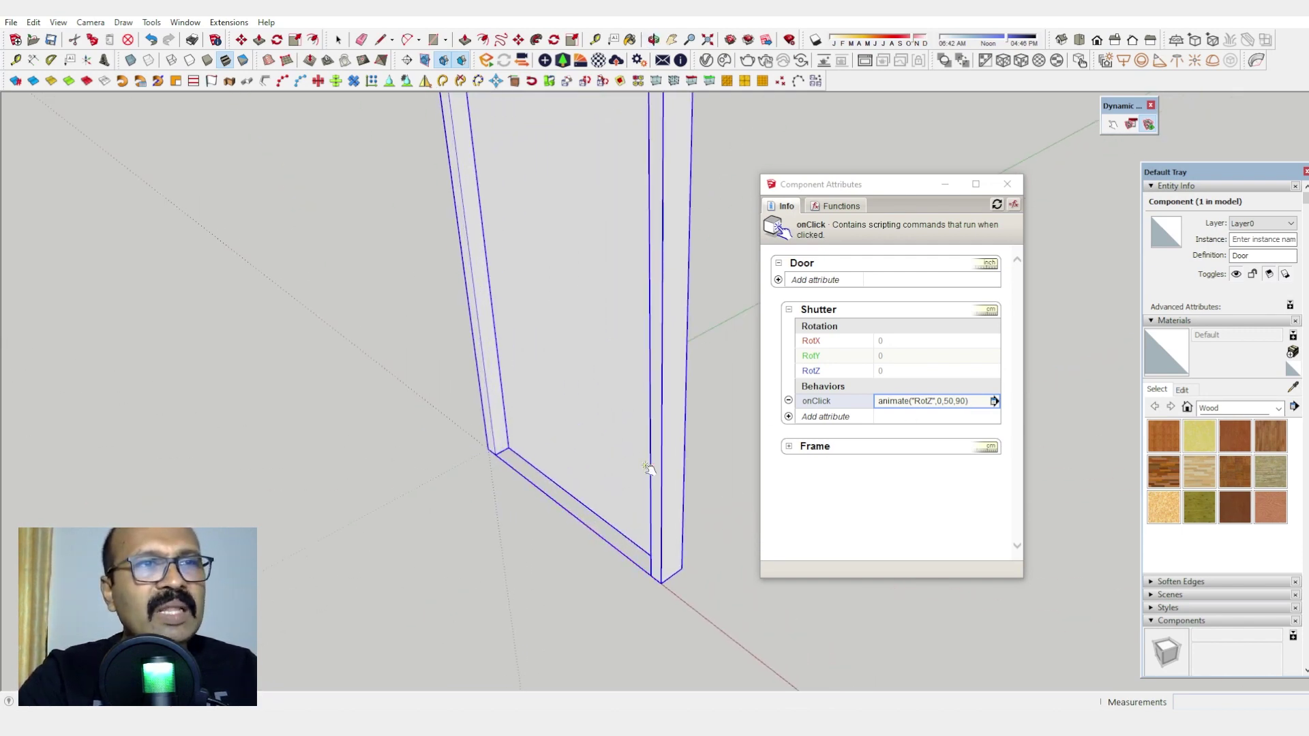
Step: Delete the 50 so the Shutter's onClick reads animate("RotZ",0,90)
click(955, 401)
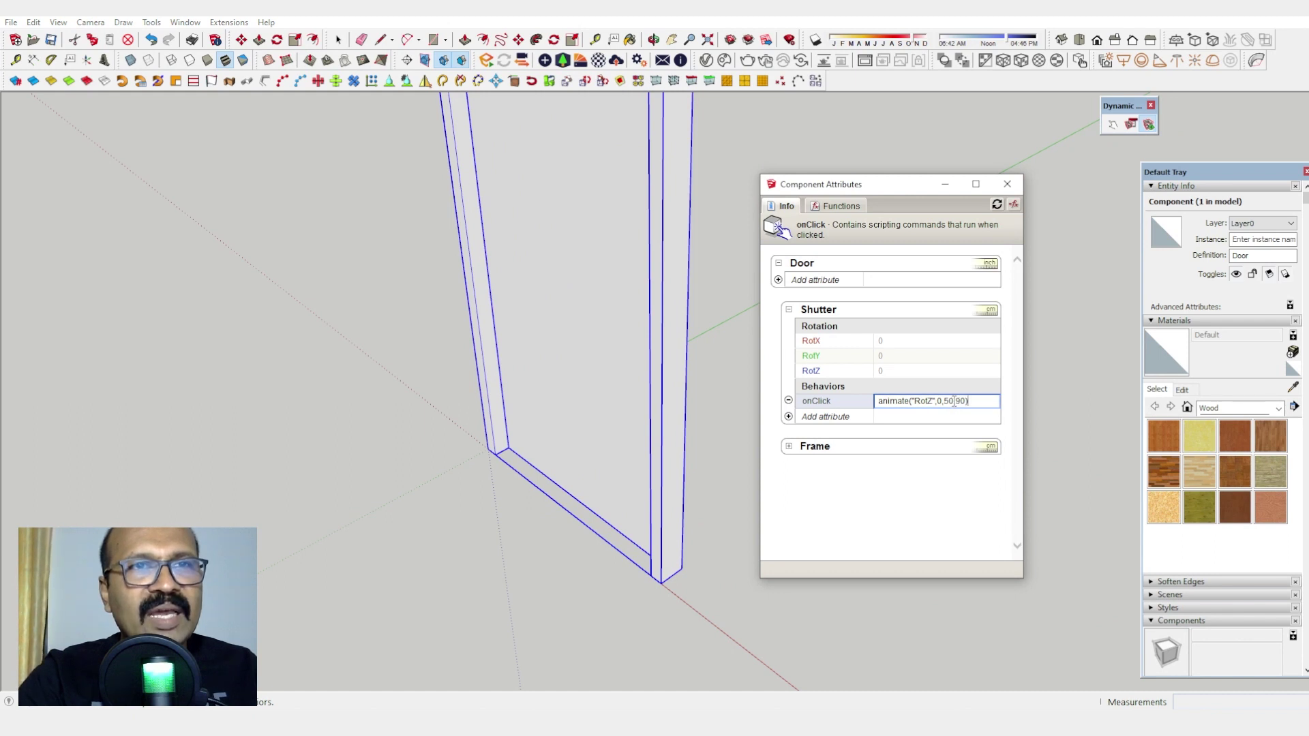
double_click(948, 401)
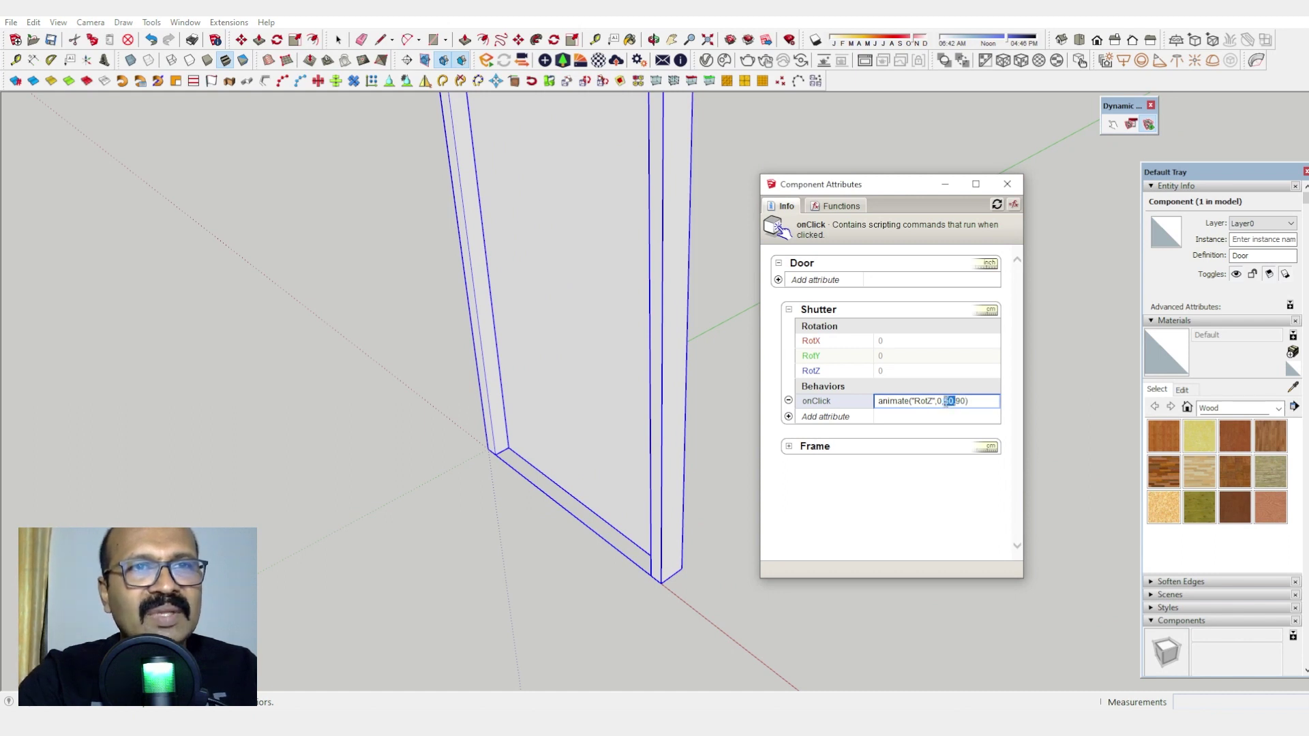
key(Delete)
key(Delete)
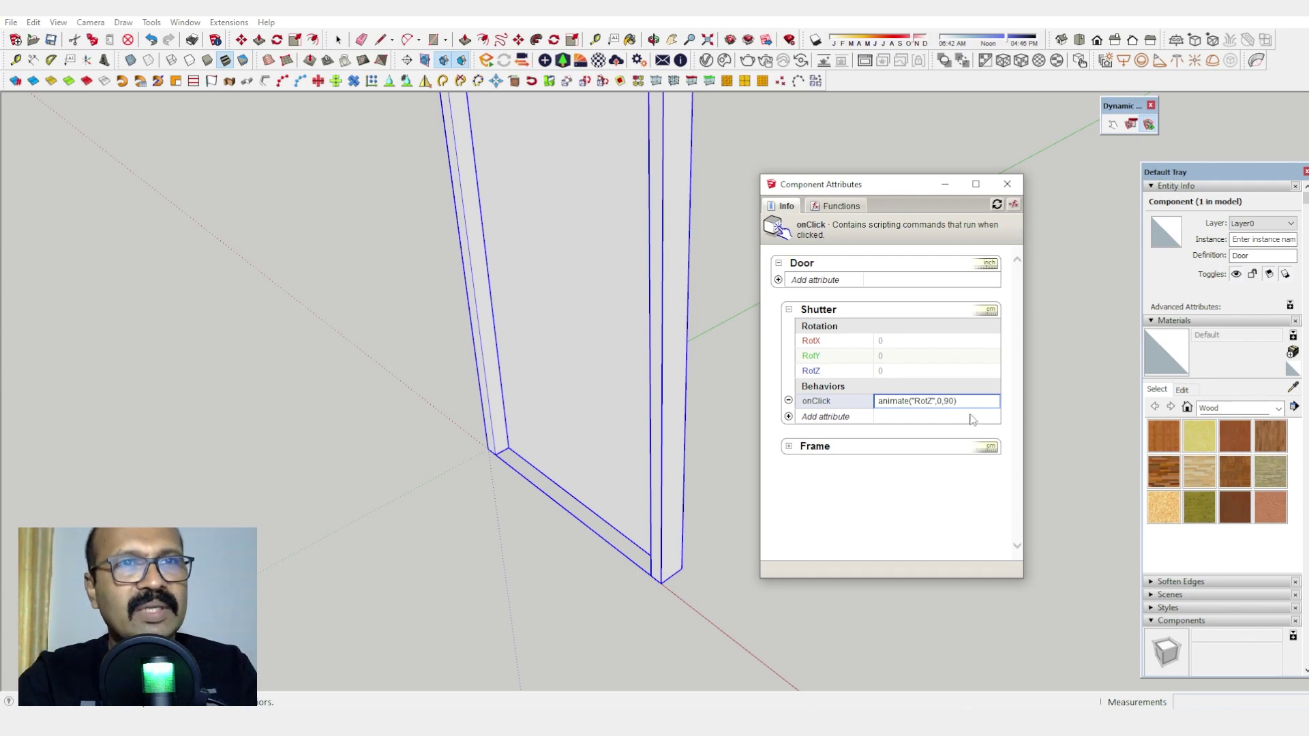
key(Return)
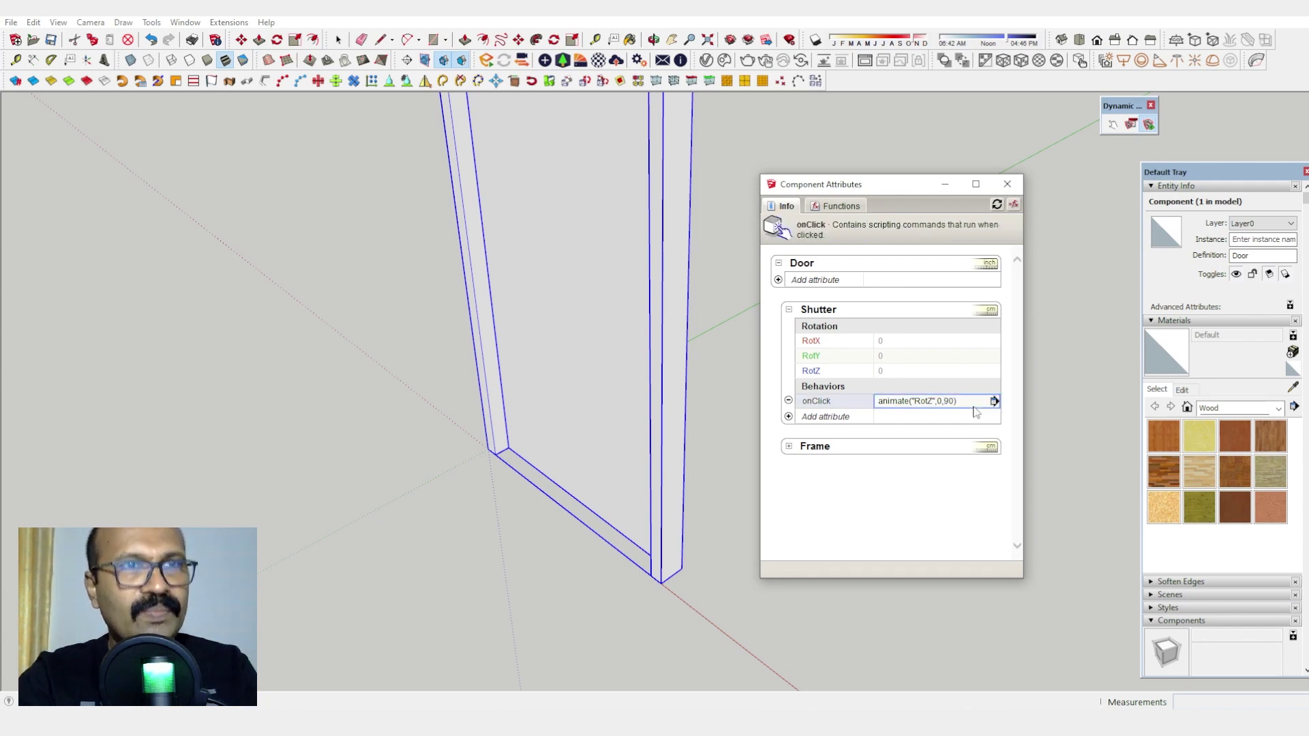
Step: Click the shutter twice to check it swings between 0 and 90 degrees
click(585, 359)
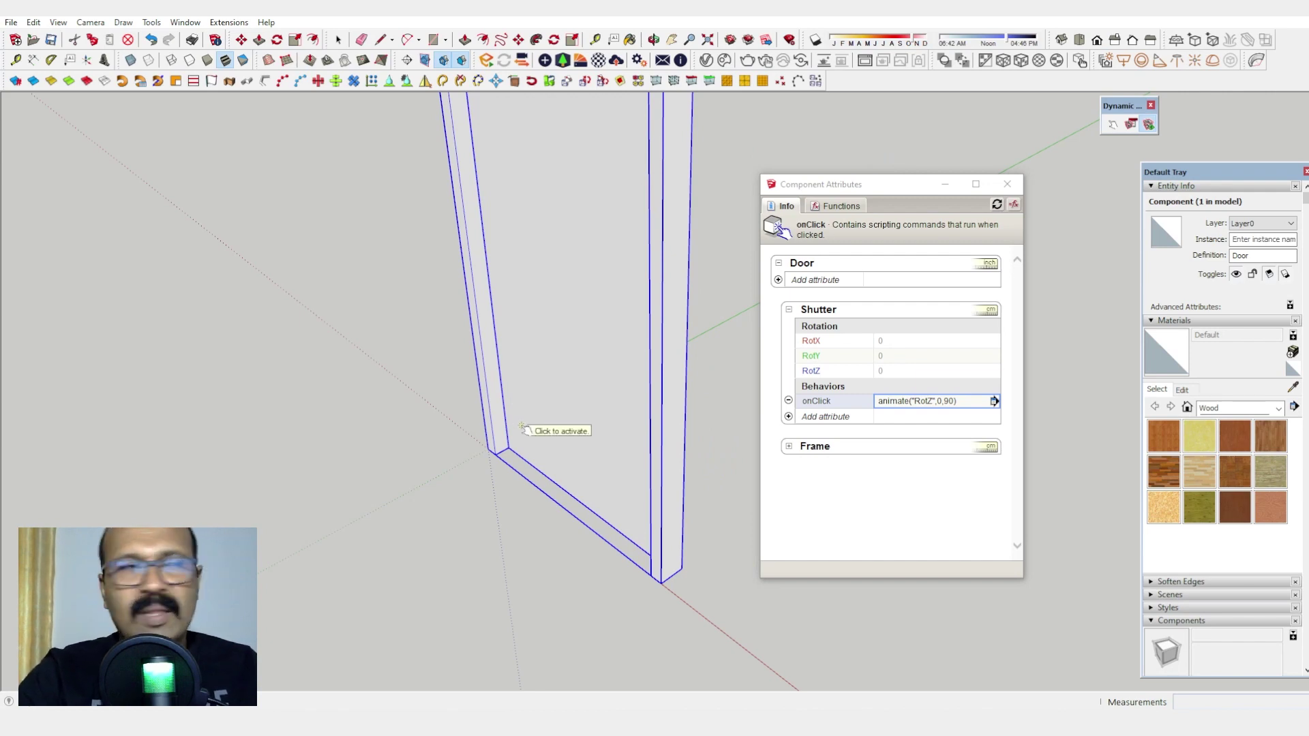
scroll(521, 428, up, 1)
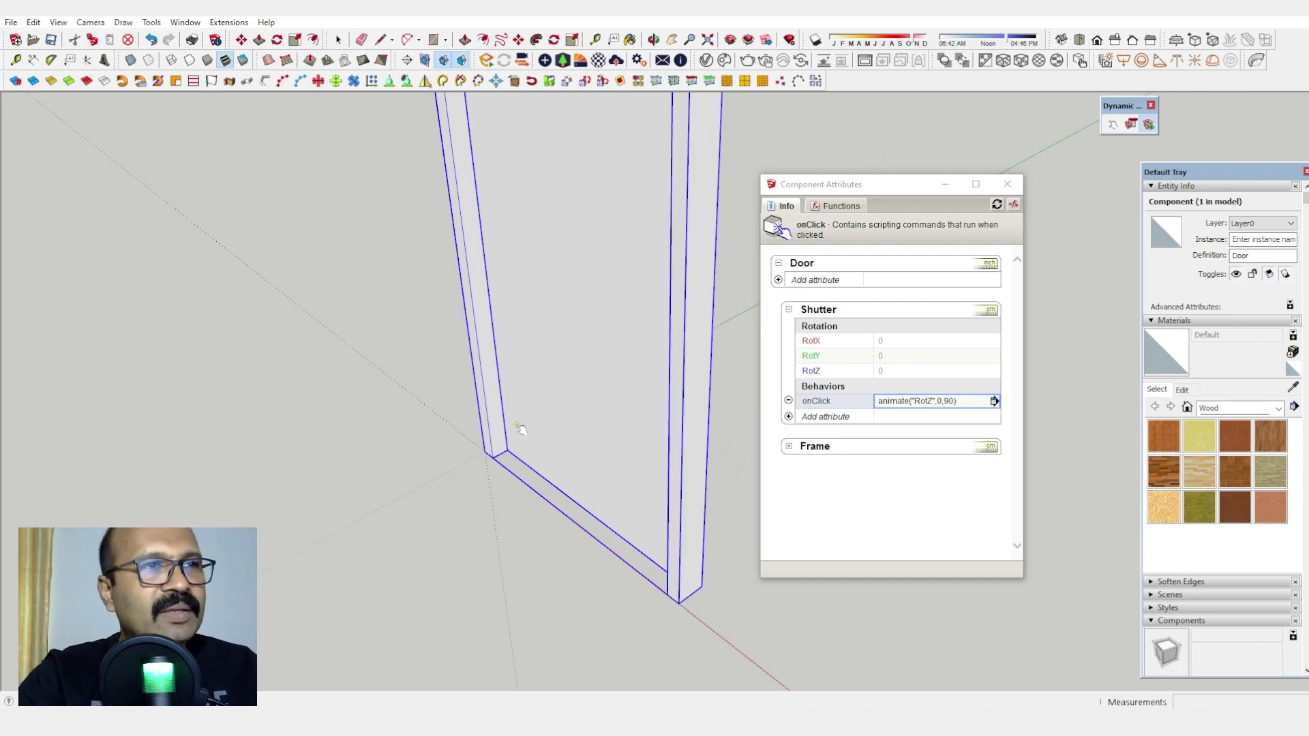
click(521, 428)
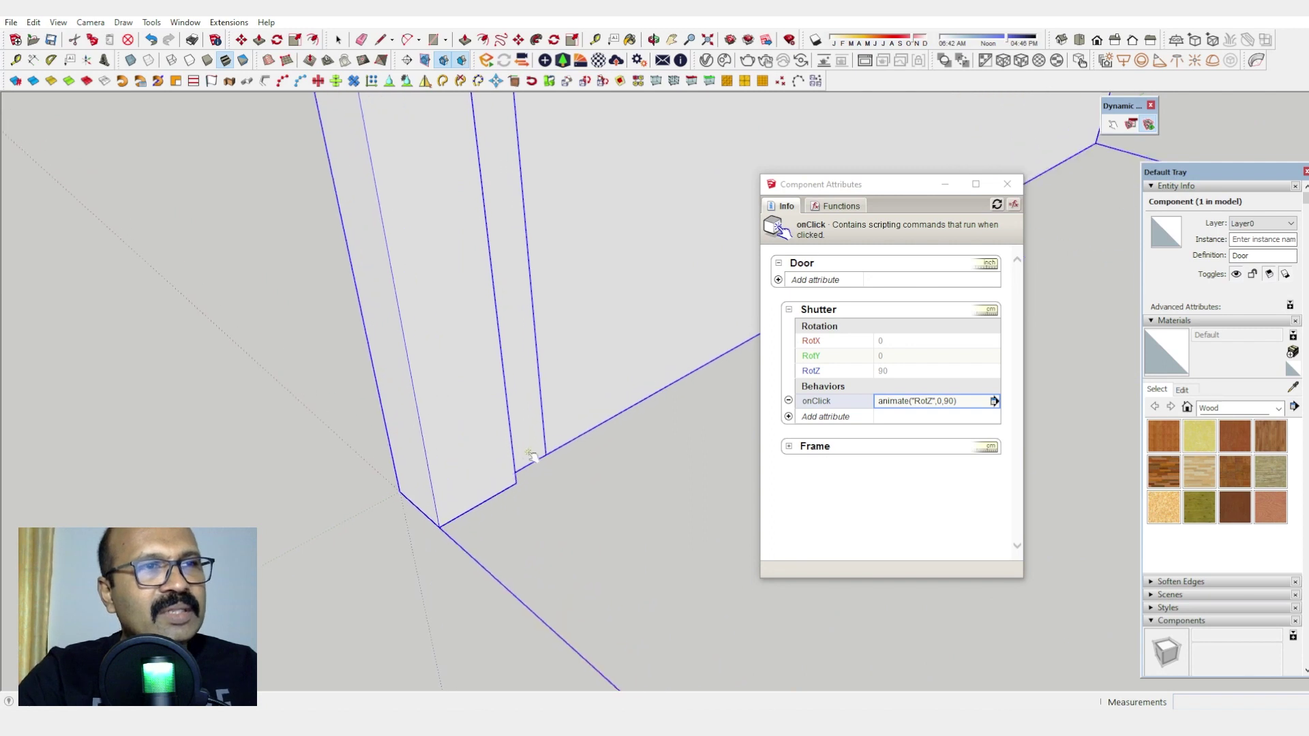
scroll(530, 455, up, 3)
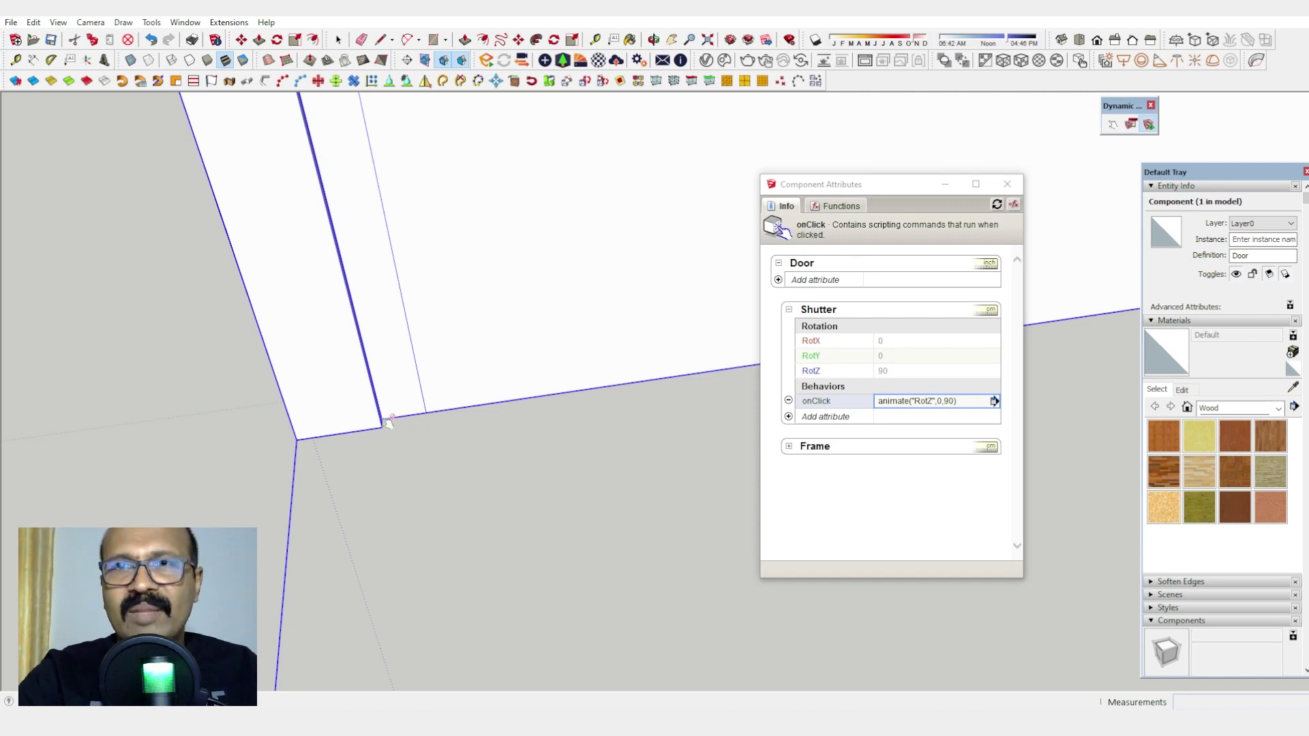
key(space)
right_click(479, 359)
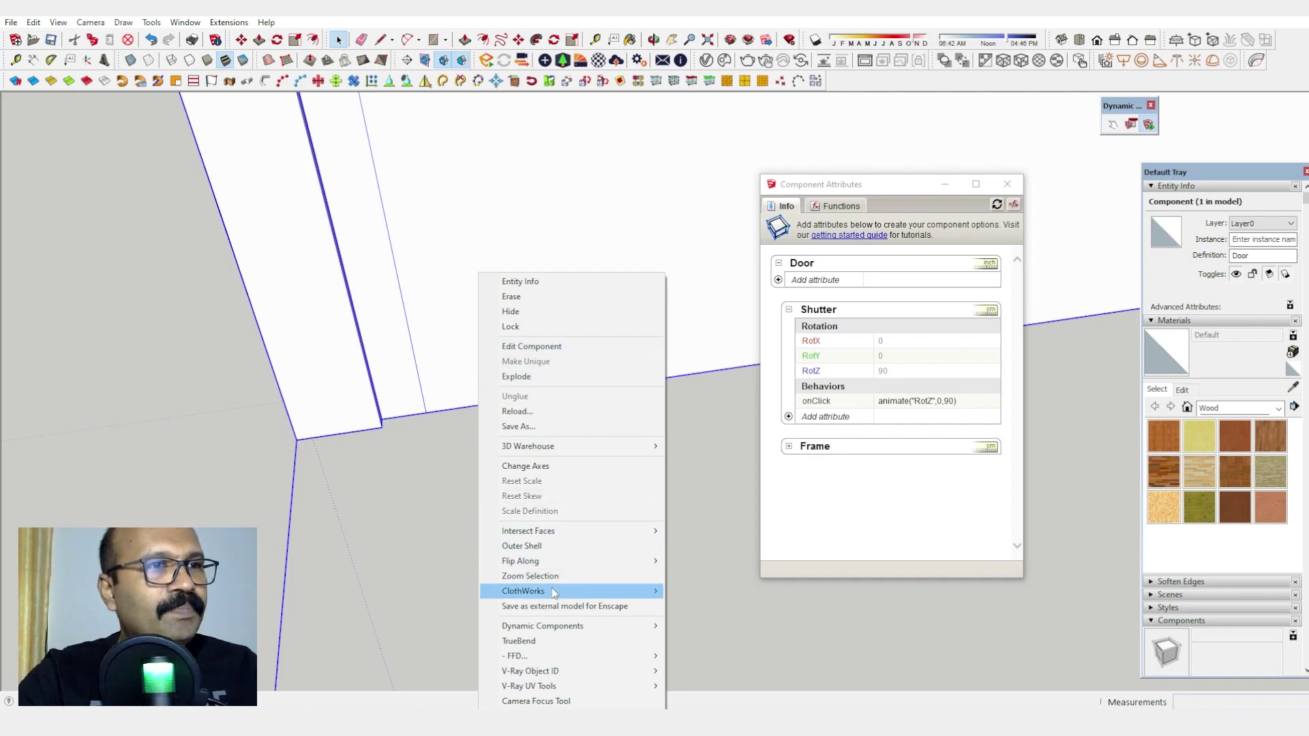
click(536, 466)
middle_drag(322, 462, 794, 529)
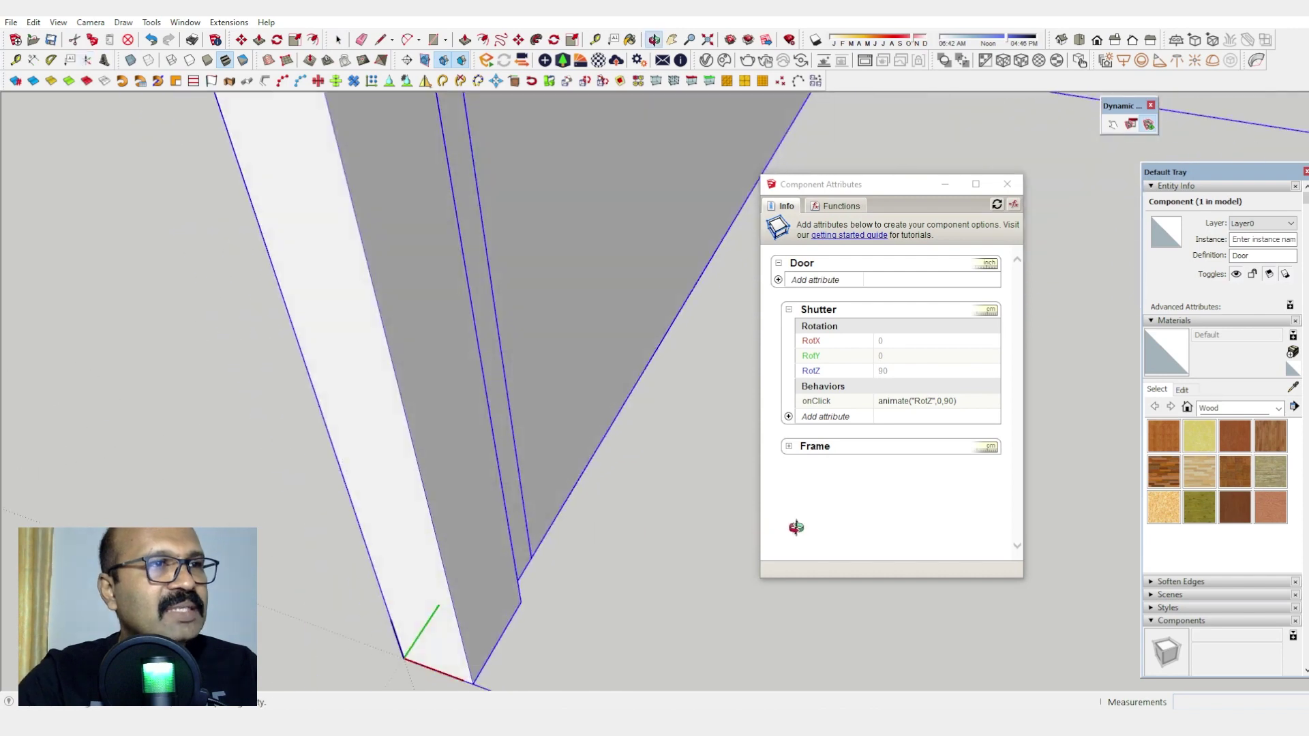
scroll(563, 365, down, 3)
scroll(509, 496, up, 2)
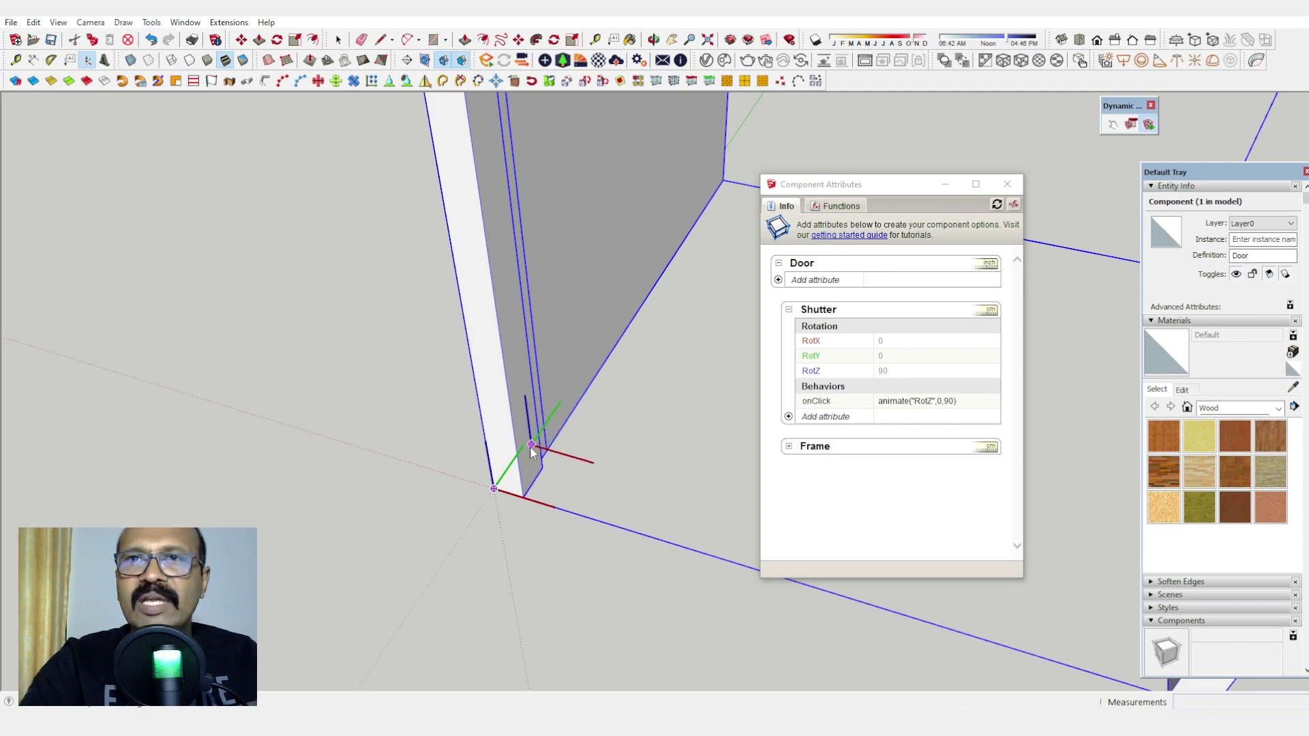
key(space)
scroll(558, 451, up, 1)
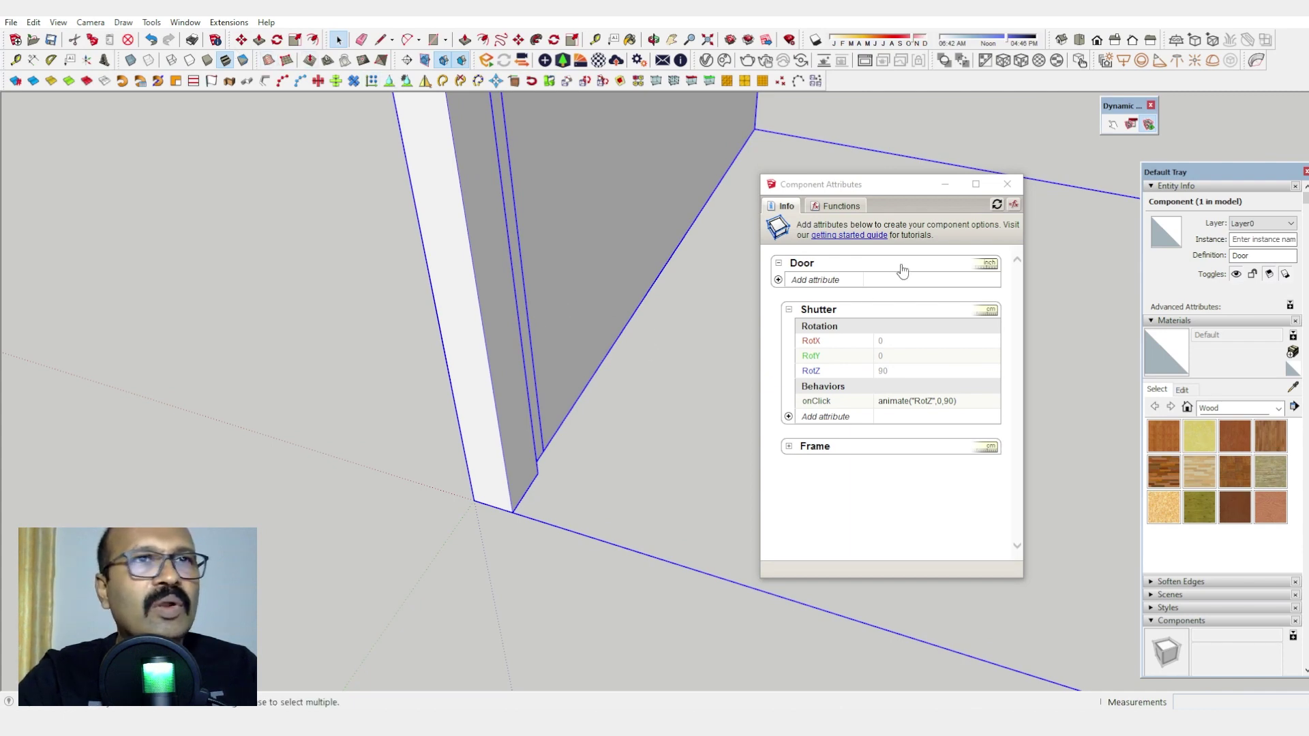
Step: Close the shutter with the Interact tool
click(1112, 126)
click(568, 360)
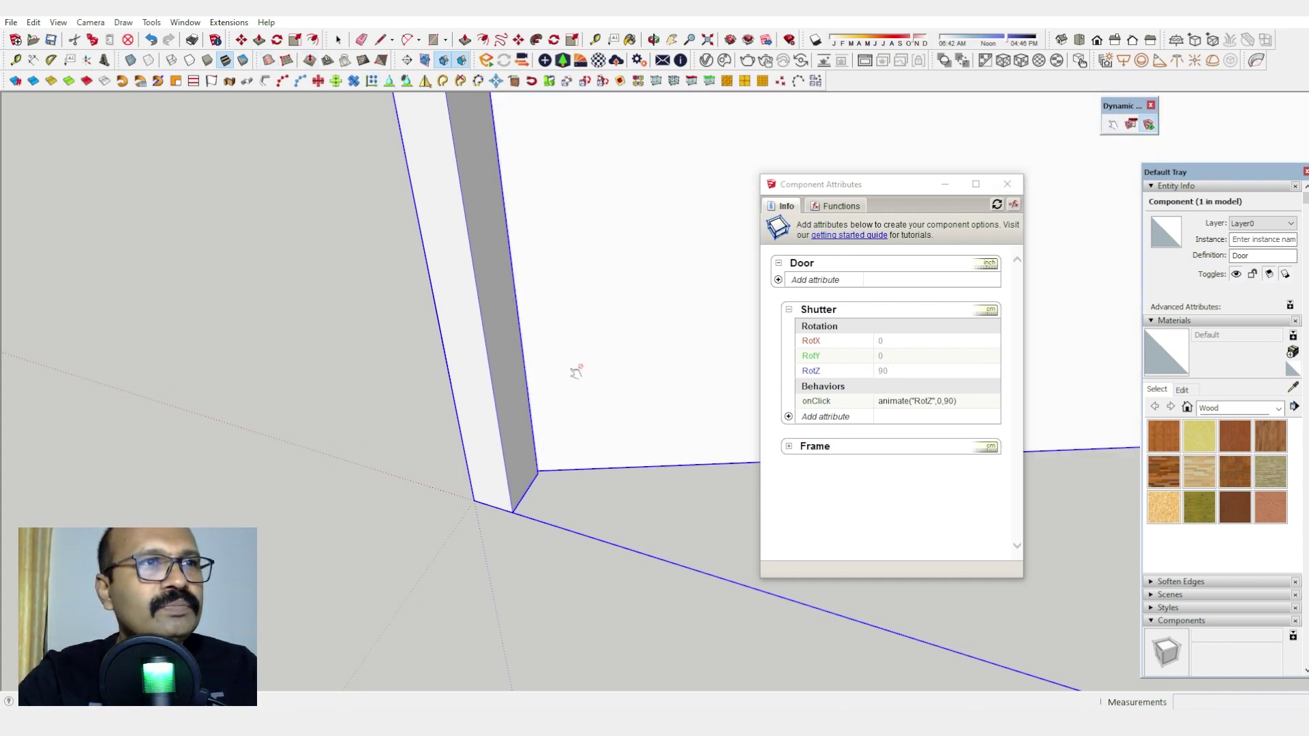
middle_drag(498, 480, 667, 455)
Step: Move the Shutter's axes origin to its lower hinge corner and accept the warning
key(space)
double_click(584, 376)
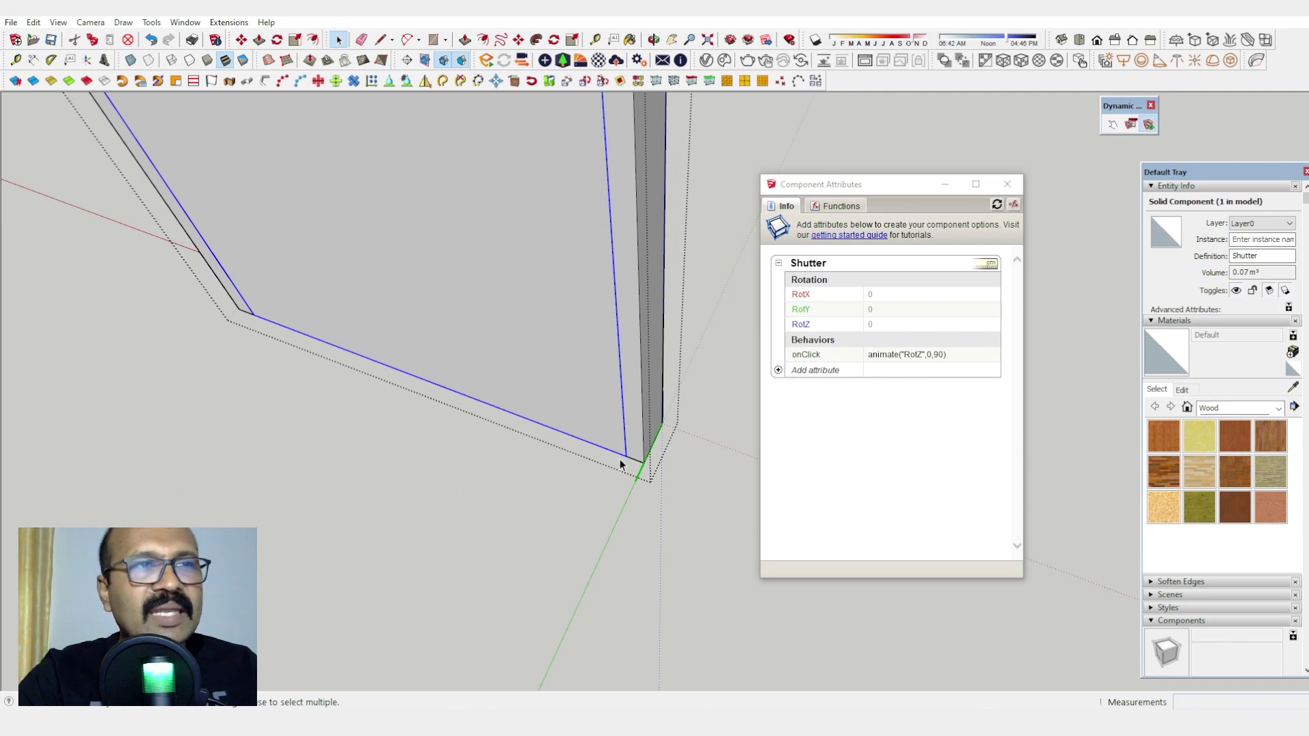
right_click(578, 373)
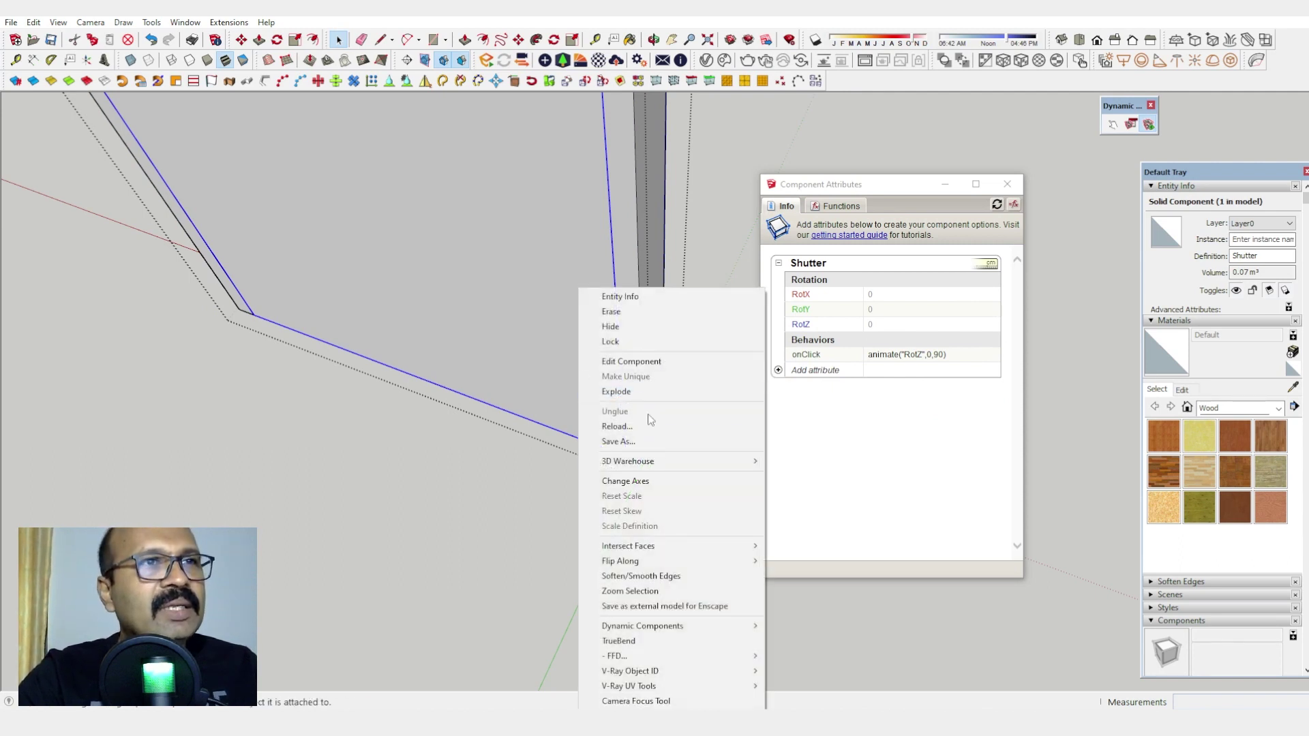
click(631, 480)
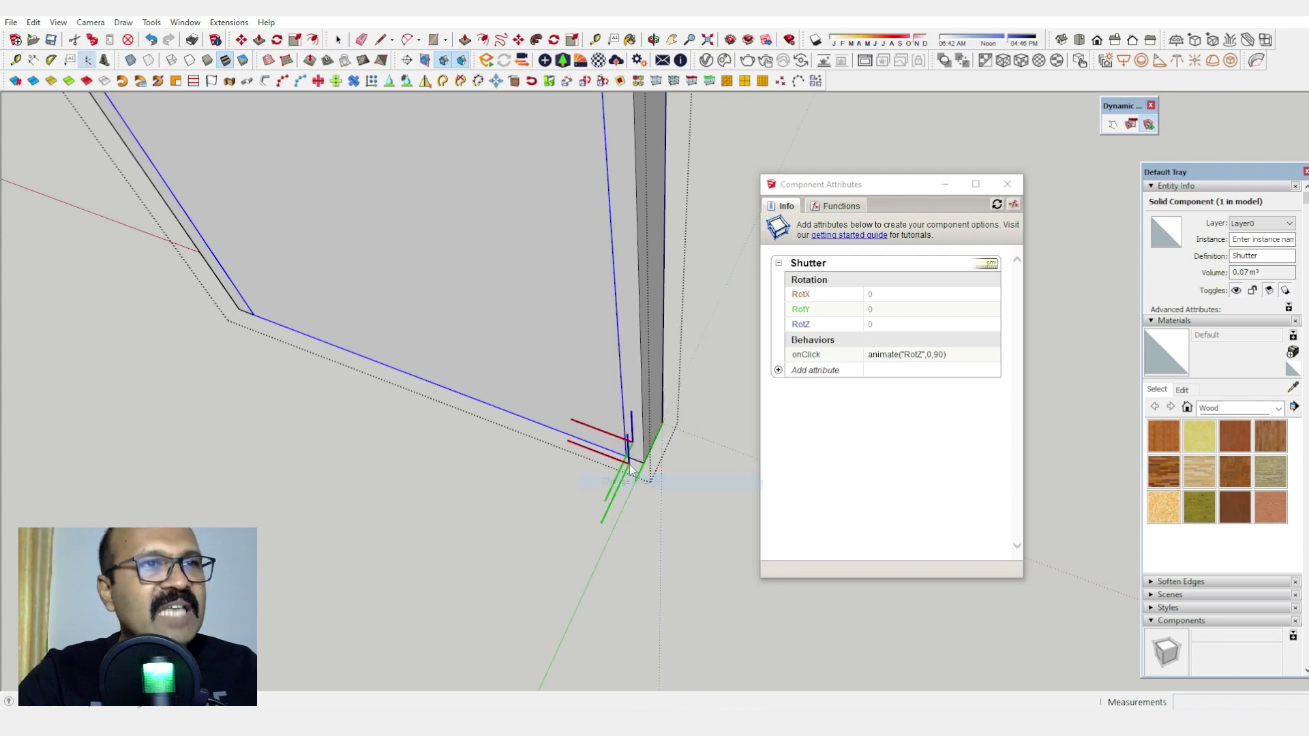
middle_drag(630, 471, 597, 451)
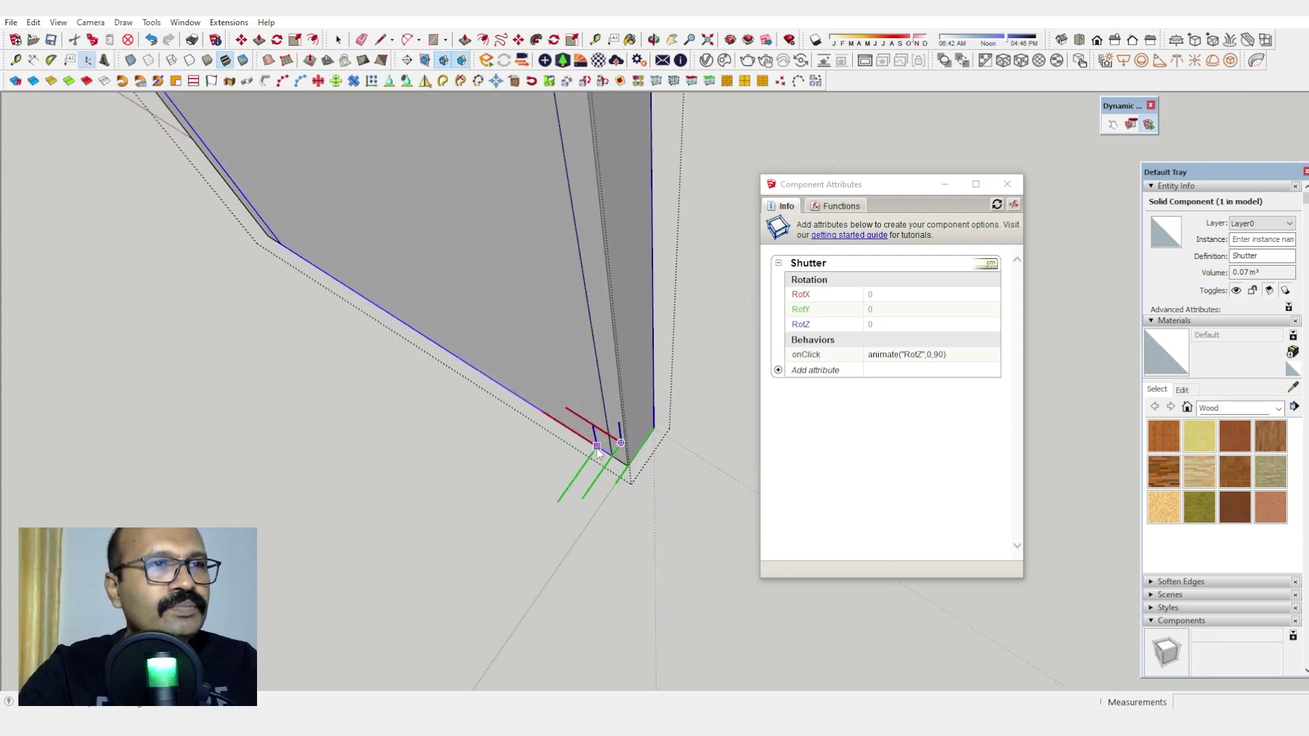
scroll(597, 452, up, 5)
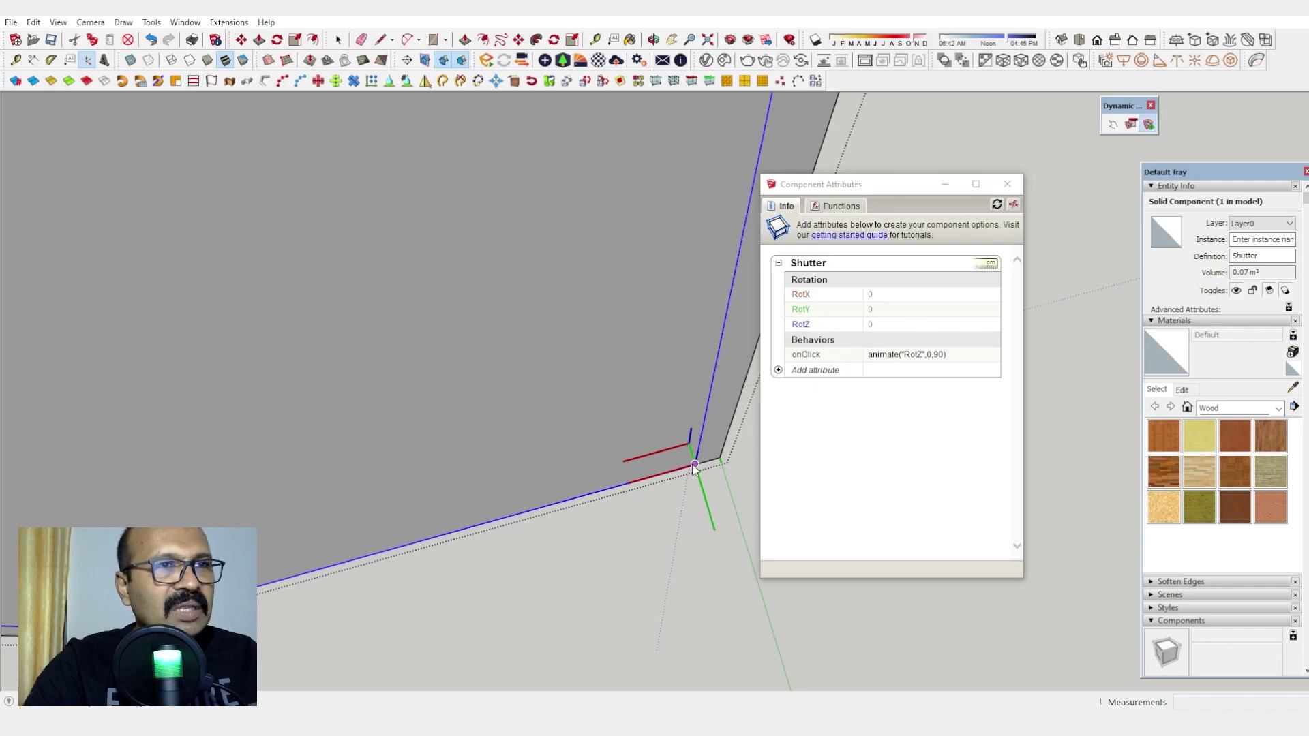
click(694, 465)
click(694, 469)
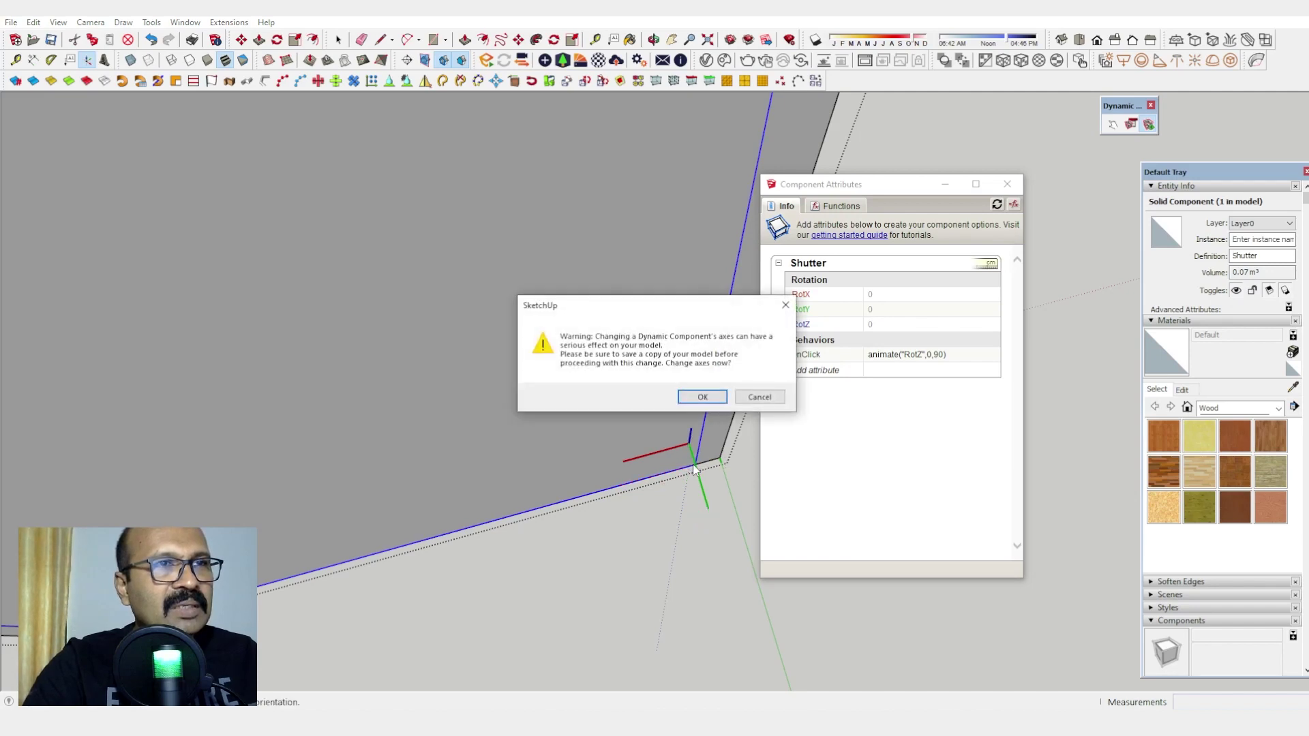
click(701, 401)
key(space)
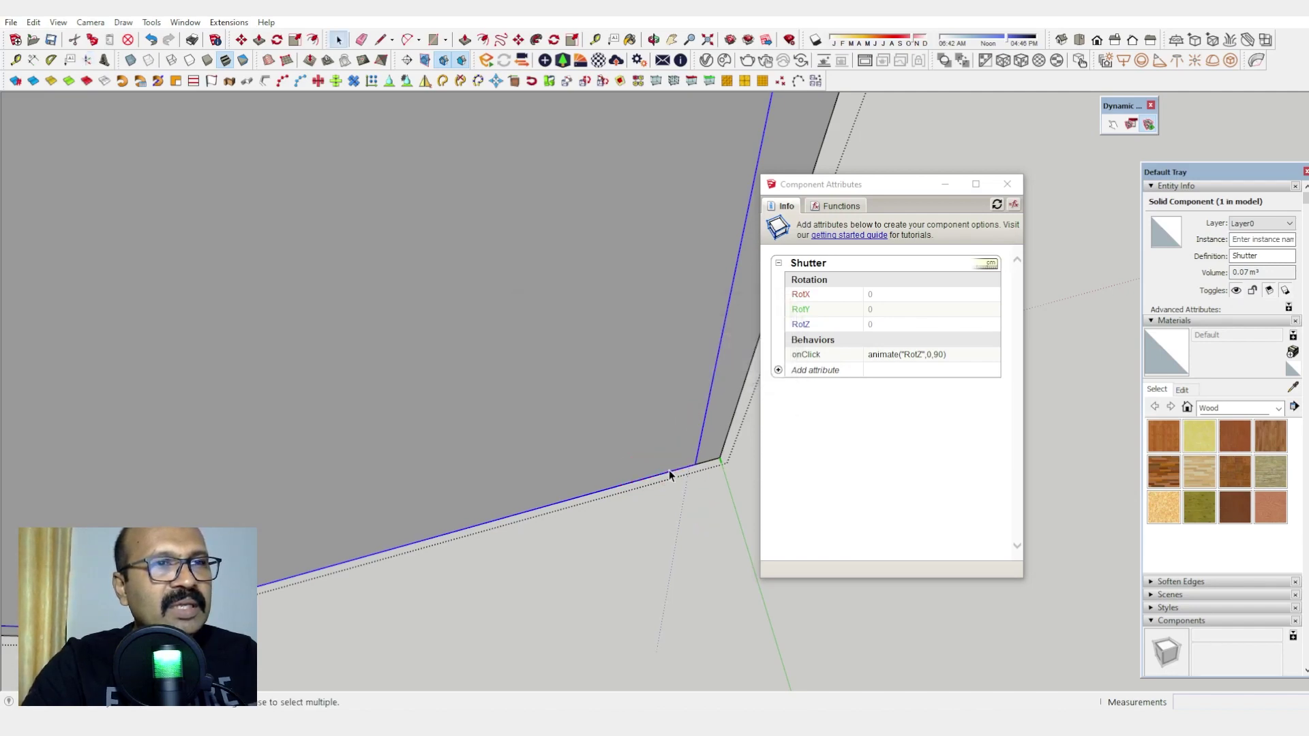
scroll(641, 414, down, 6)
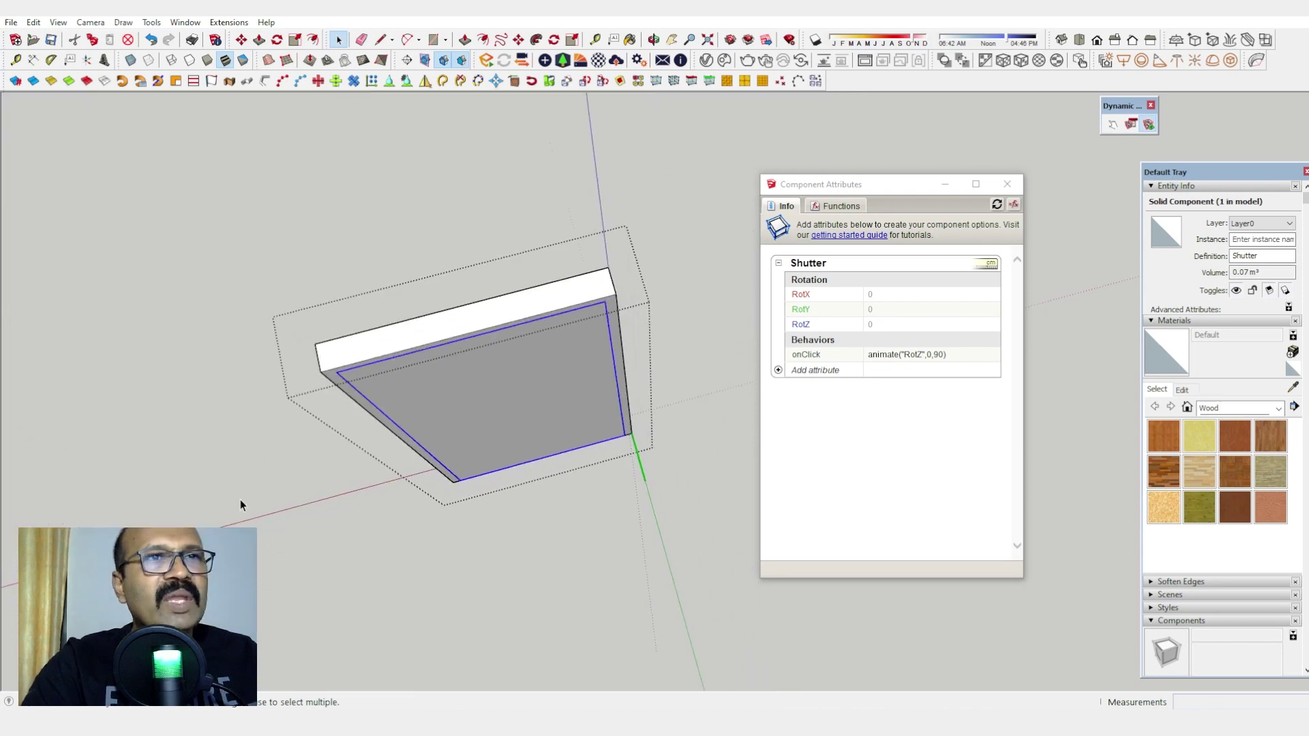
Step: Exit the Shutter's editing context, select the whole Door, and orbit to face it
mouse_move(242, 503)
middle_down()
mouse_move(901, 572)
mouse_move(242, 415)
mouse_move(540, 587)
middle_up()
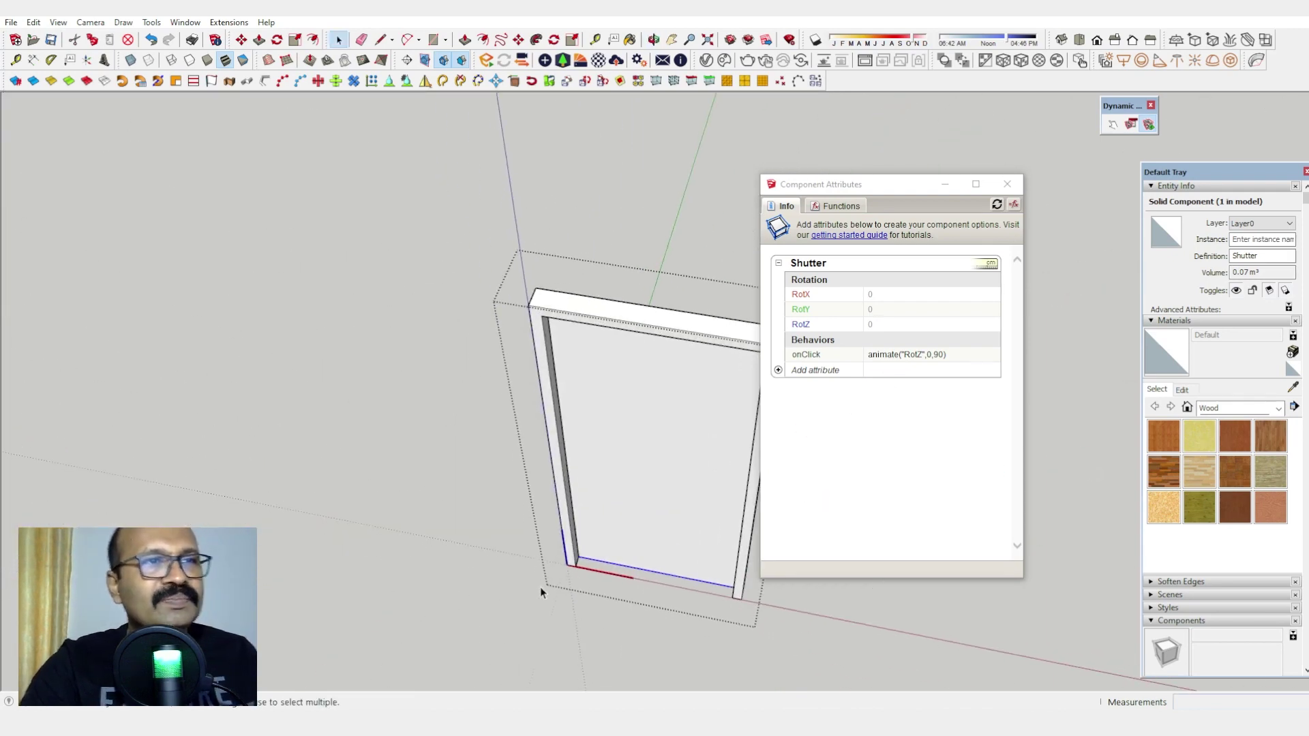
click(539, 587)
click(637, 556)
mouse_move(688, 500)
middle_down()
mouse_move(277, 338)
mouse_move(505, 489)
middle_up()
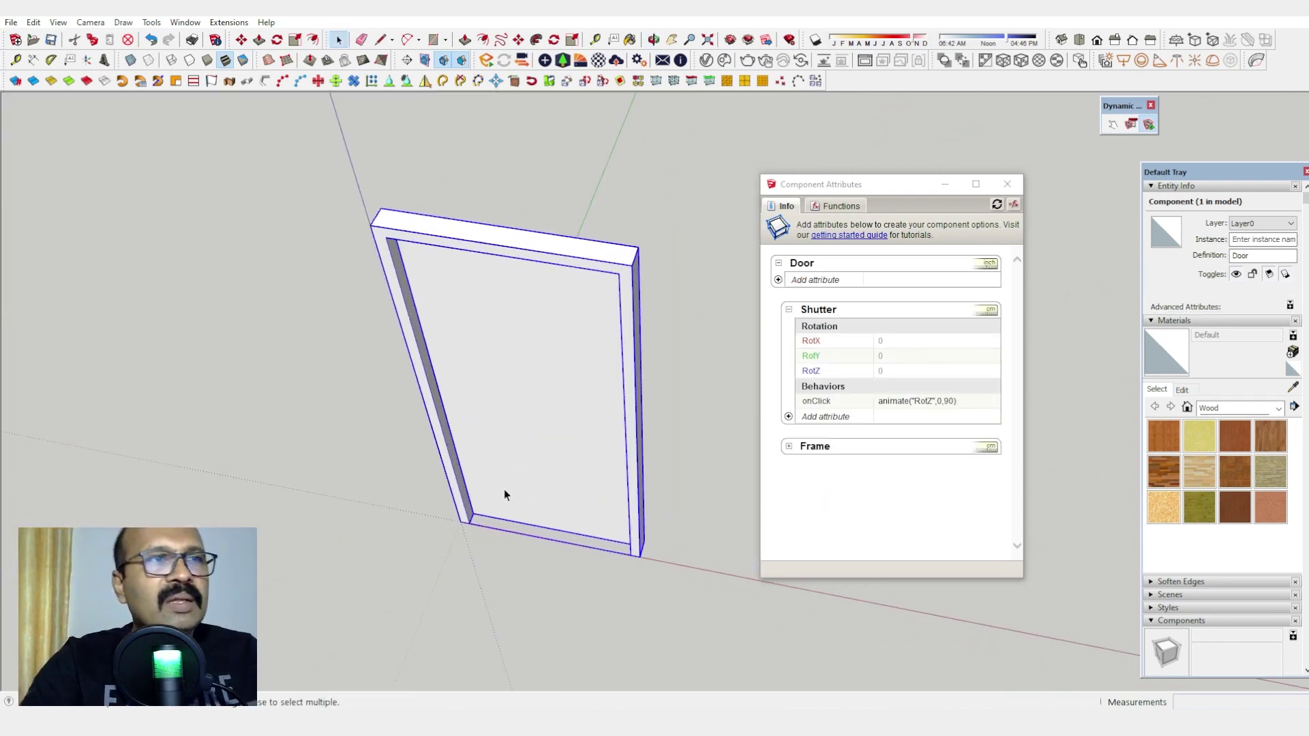
scroll(498, 449, up, 5)
scroll(492, 468, down, 2)
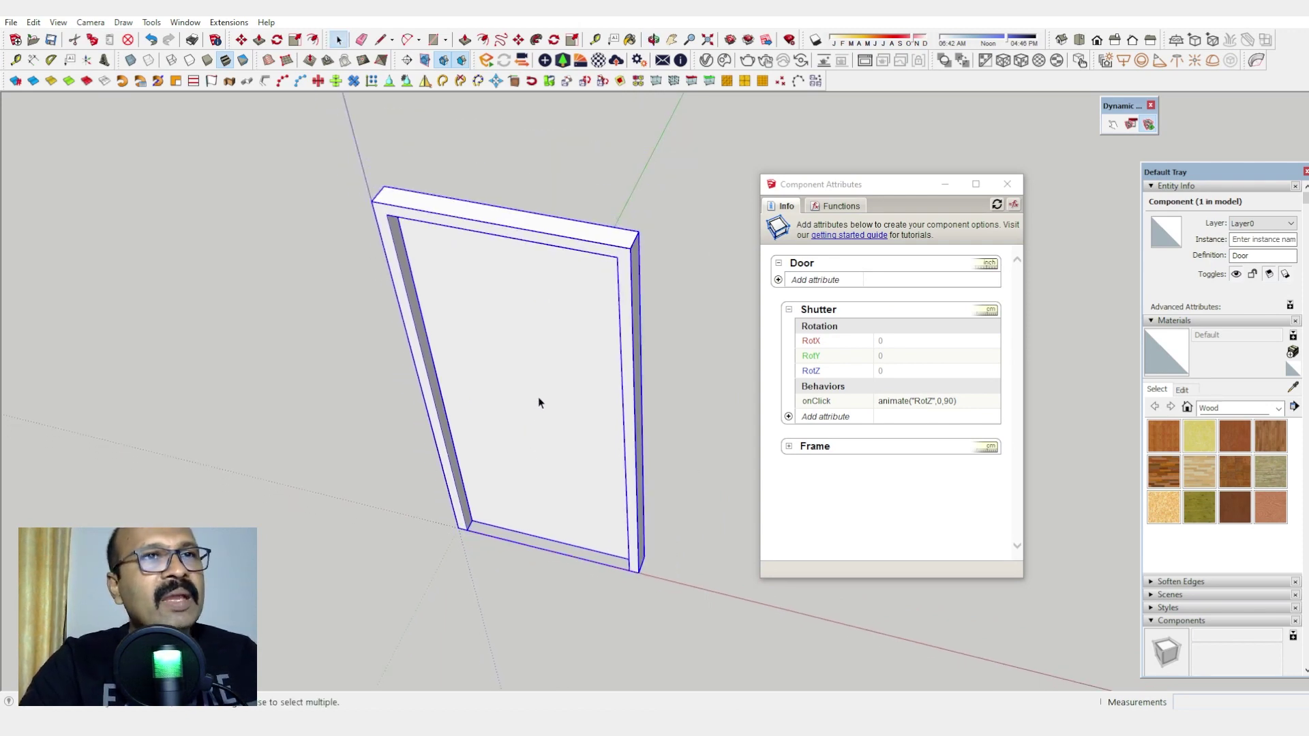
Step: Swing the shutter open and orbit to check it now pivots at the relocated hinge corner
click(1113, 125)
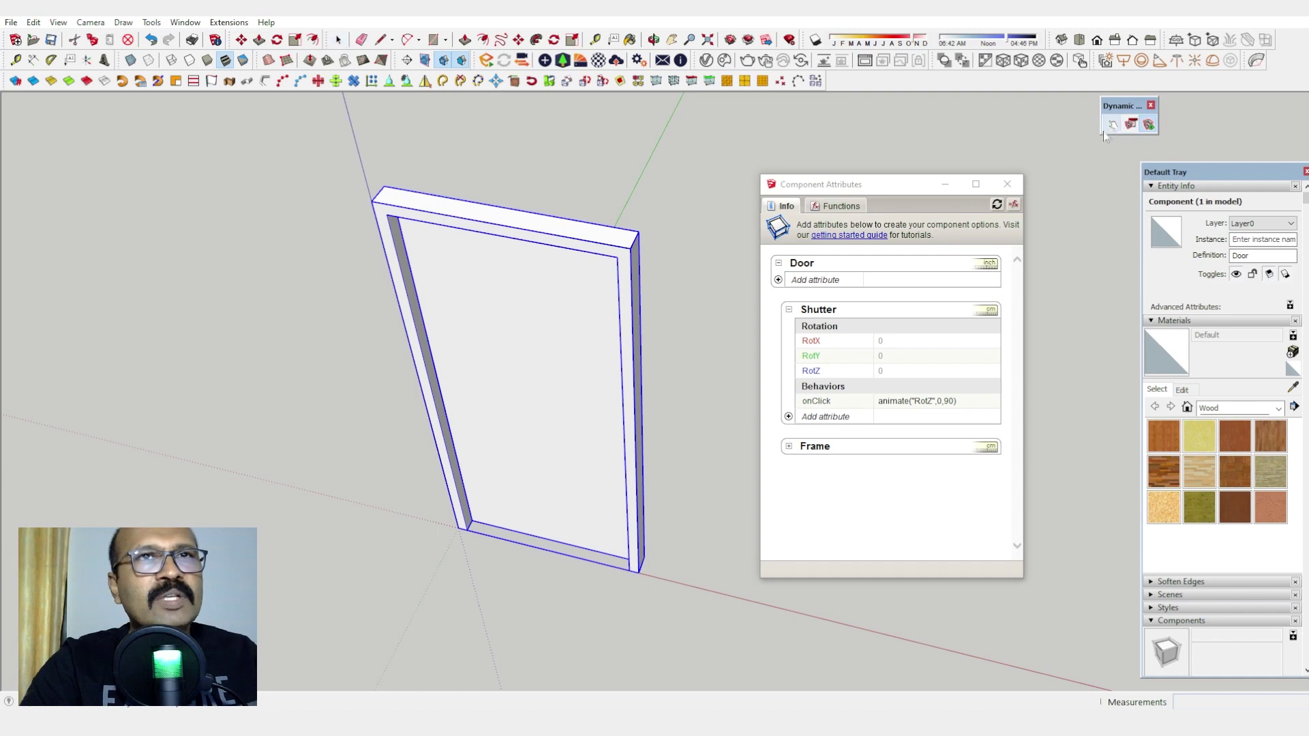
click(535, 478)
scroll(519, 511, up, 6)
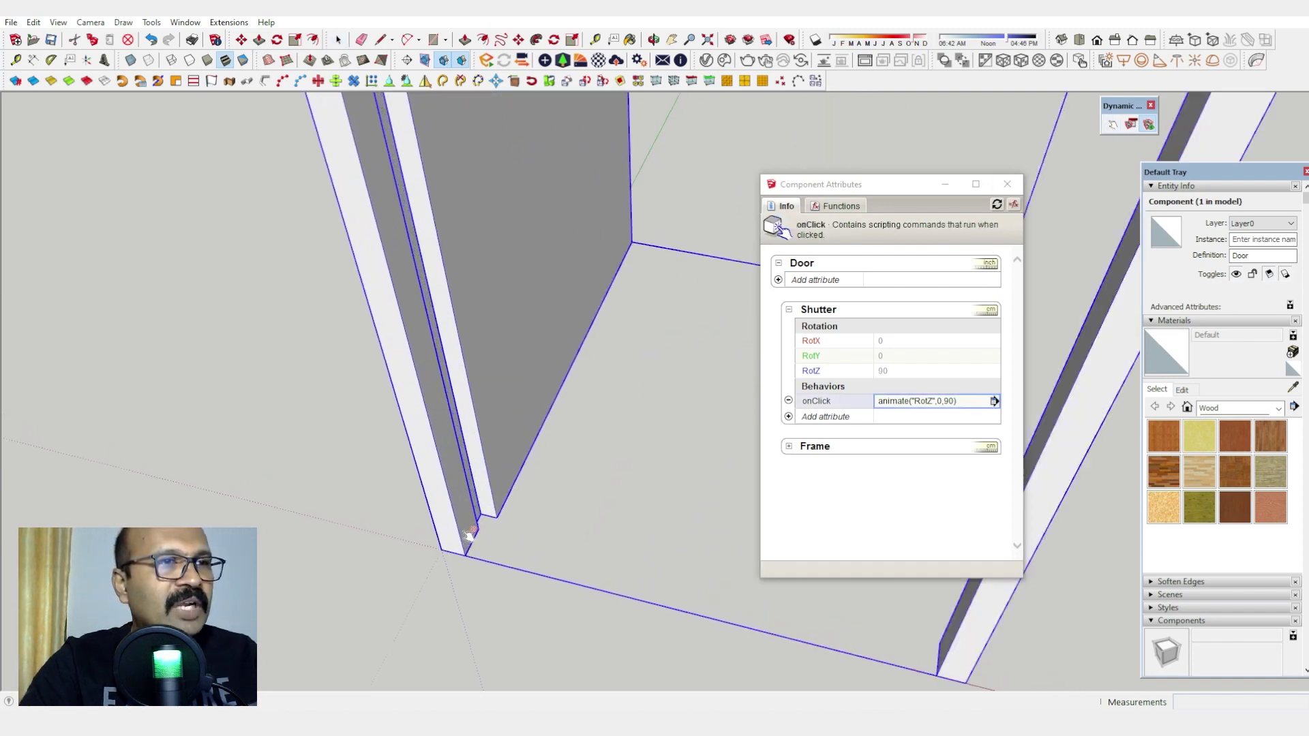
middle_drag(491, 526, 716, 386)
middle_drag(476, 345, 455, 408)
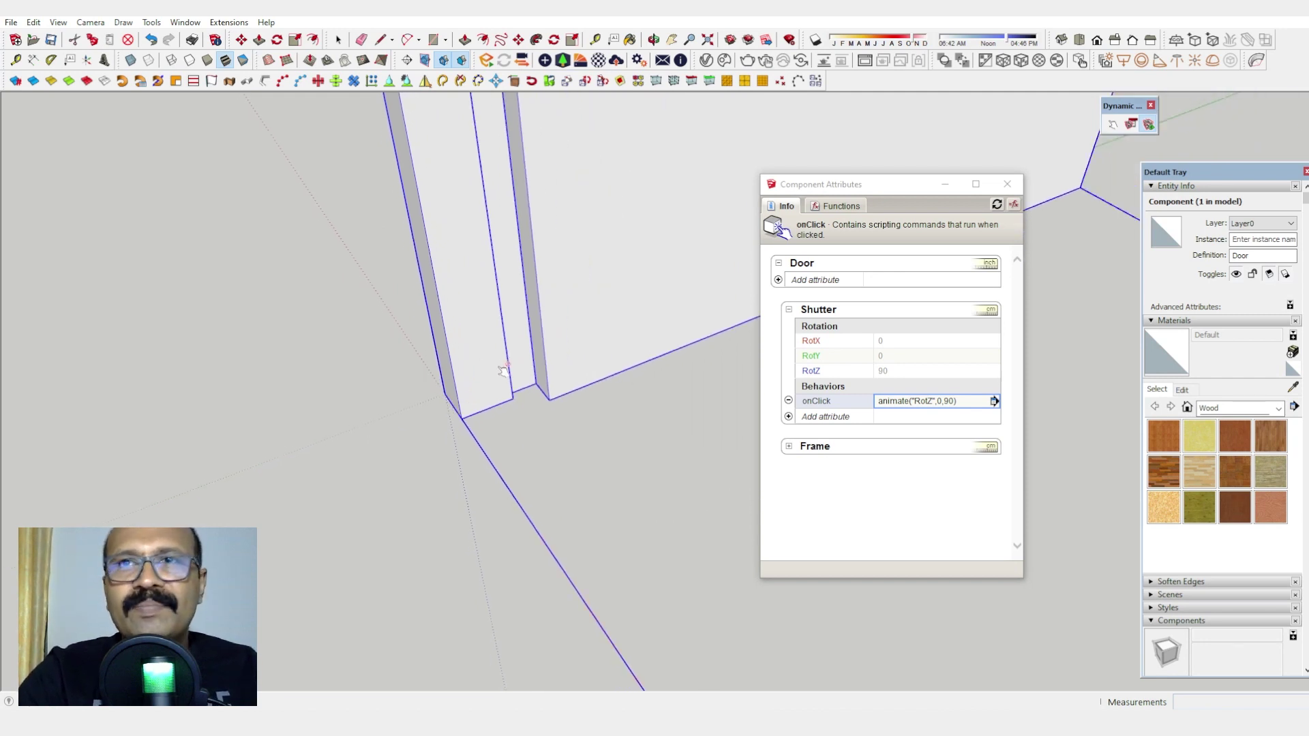
middle_drag(621, 370, 601, 400)
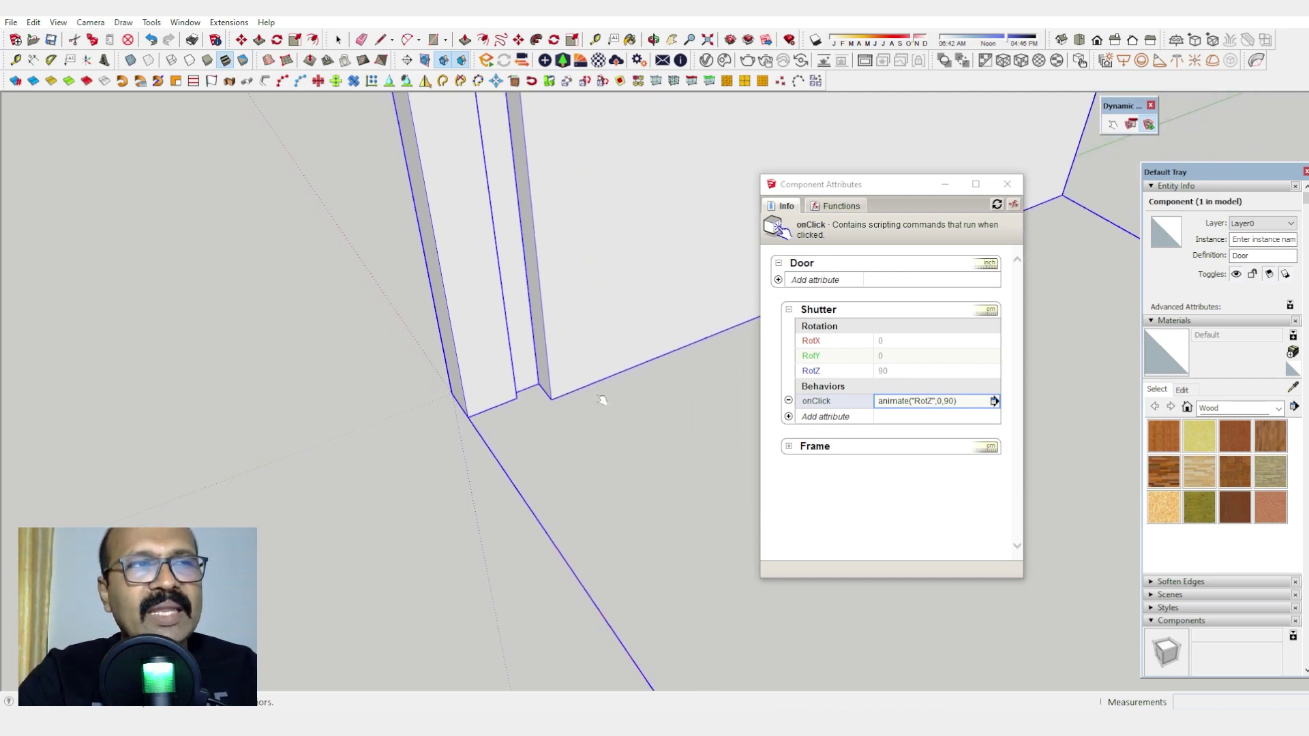
middle_drag(468, 388, 478, 410)
click(478, 411)
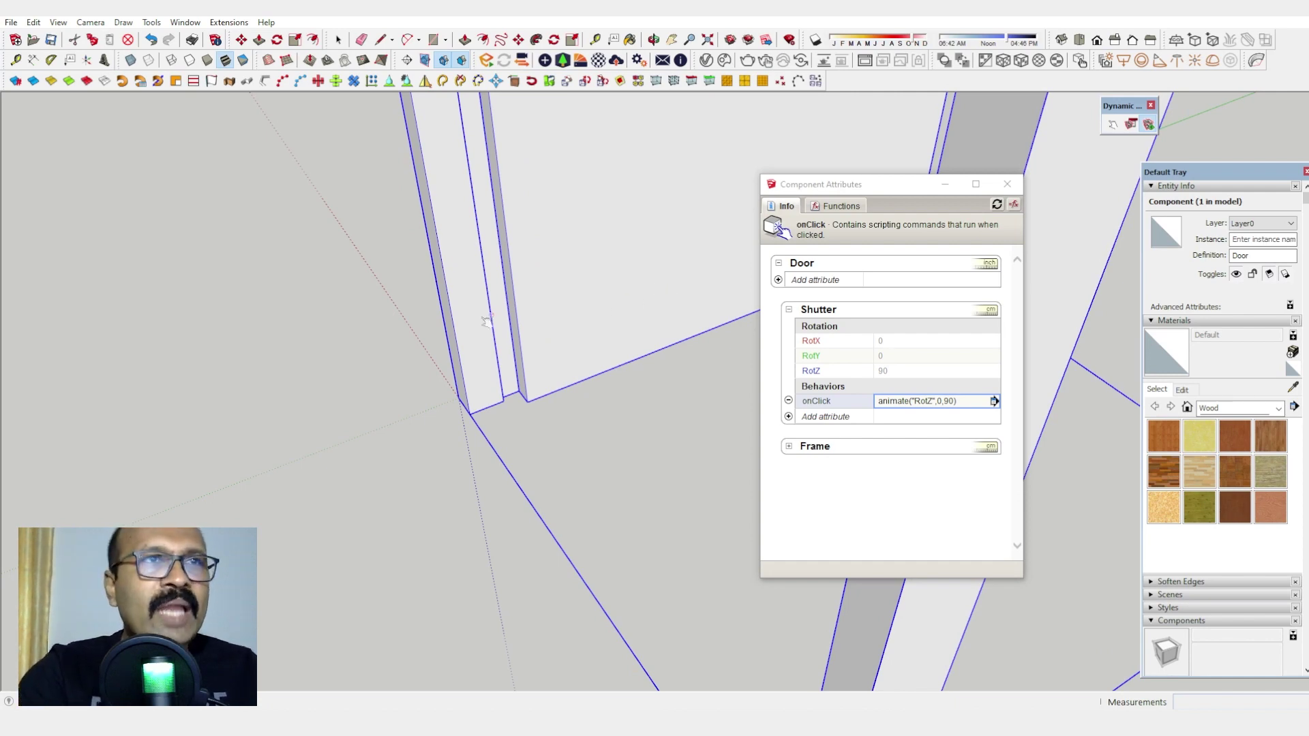
key(space)
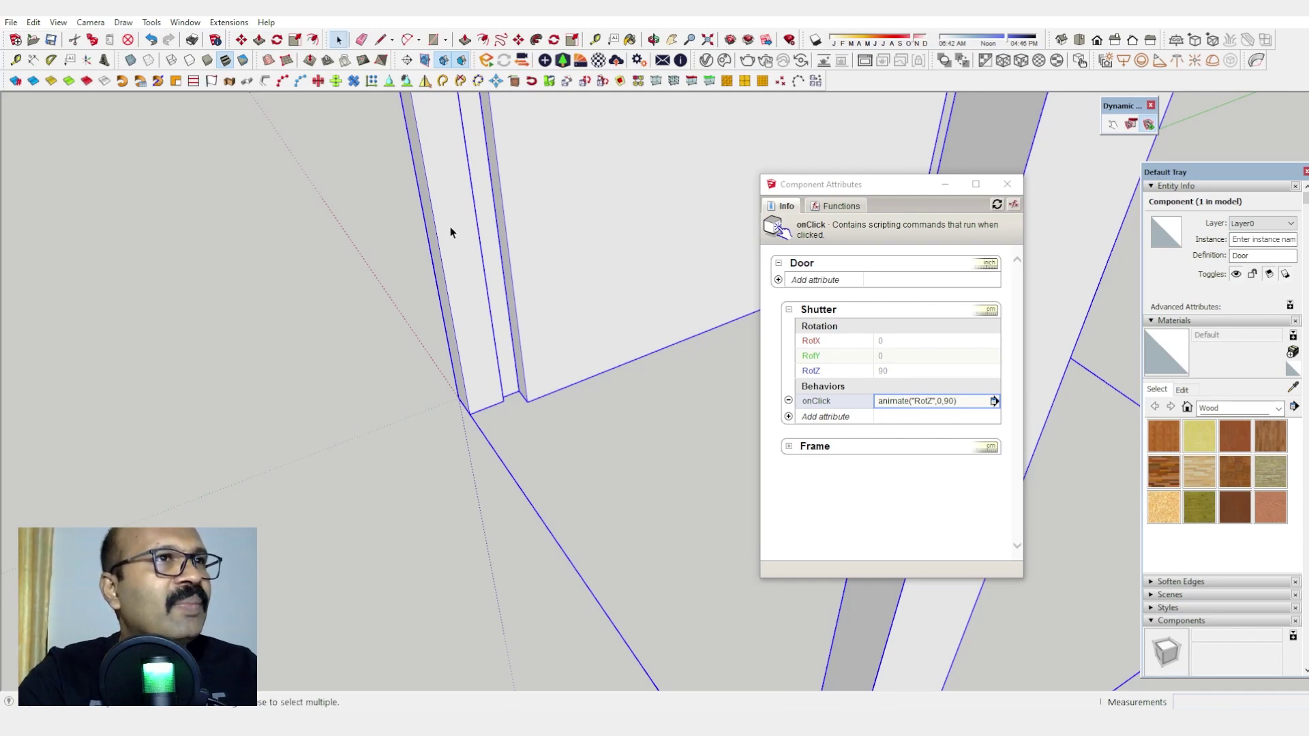
Step: Start changing the Door component's axes, then cancel it
right_click(472, 263)
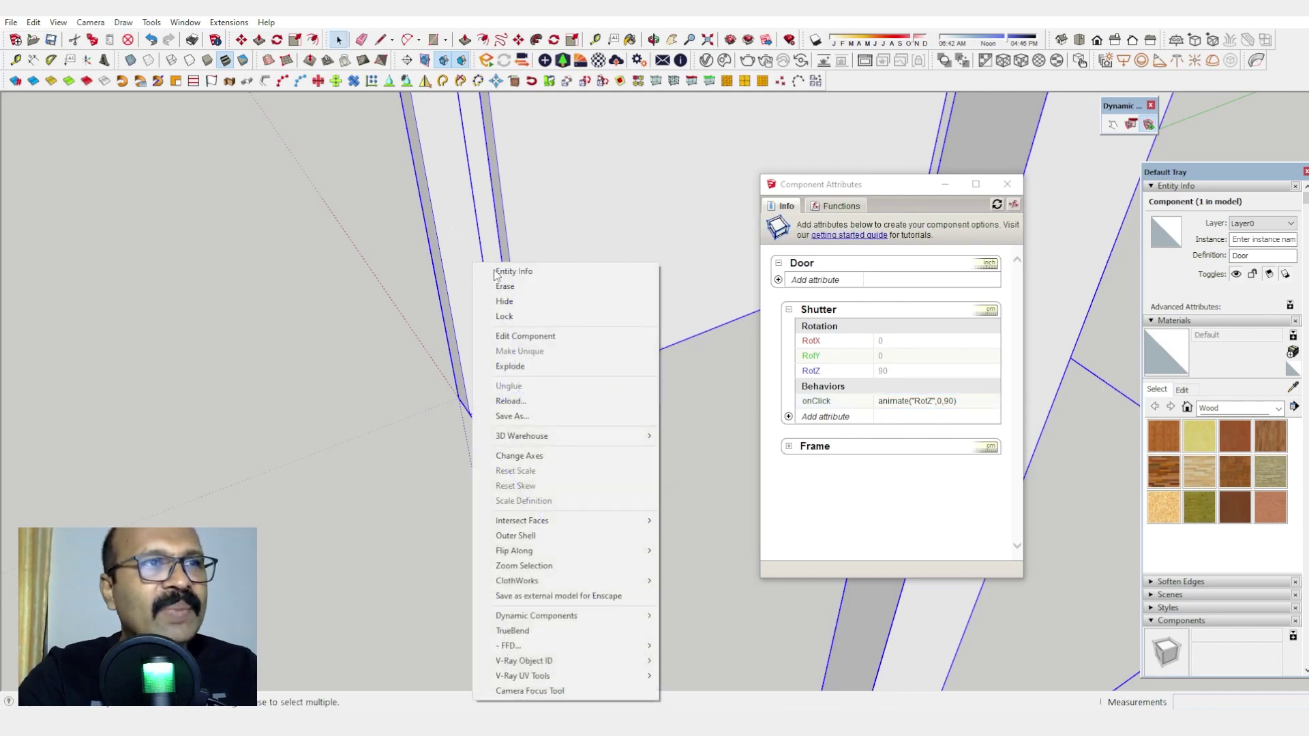
click(533, 455)
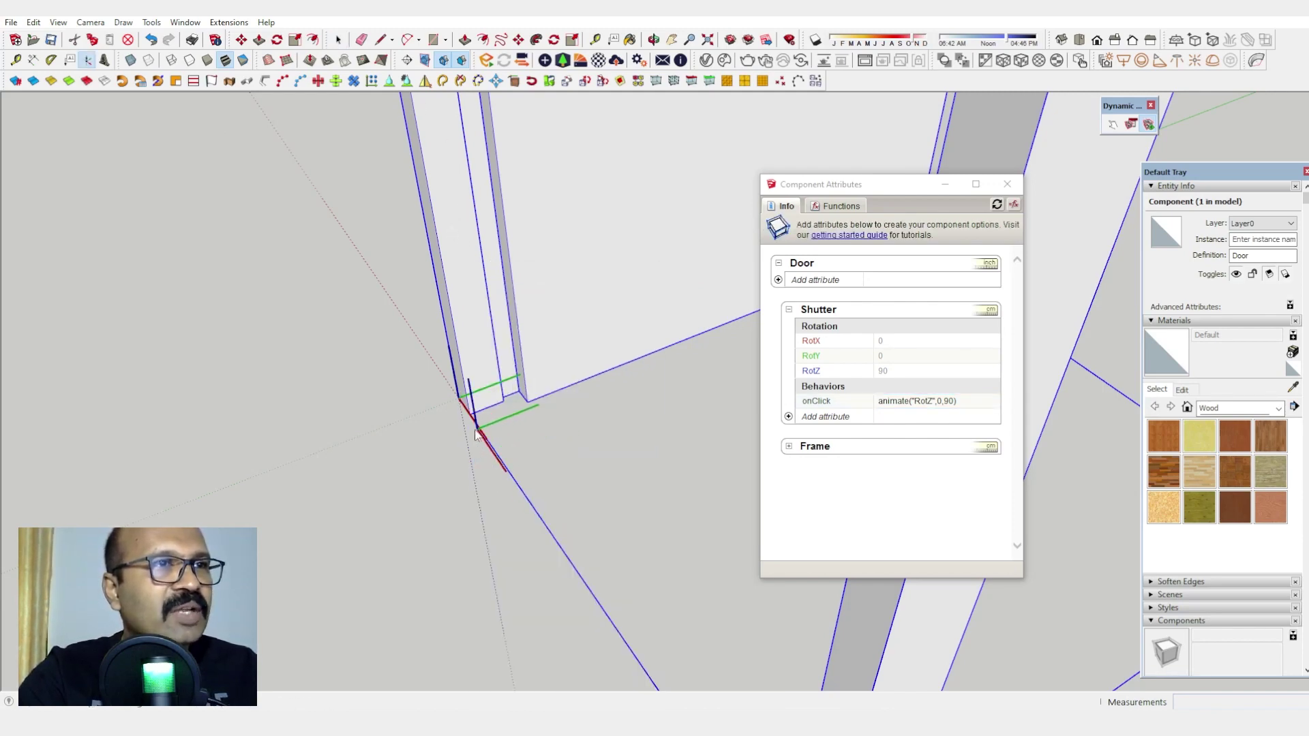
scroll(474, 402, up, 3)
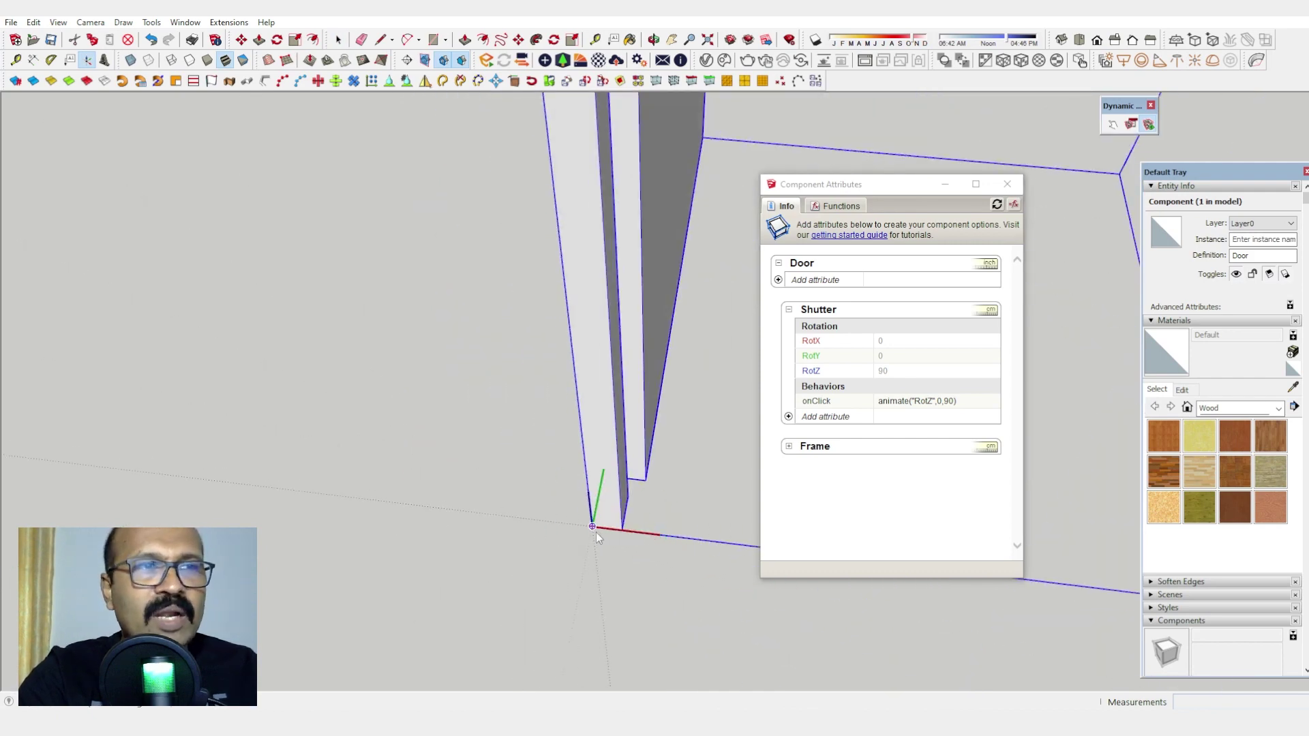
key(space)
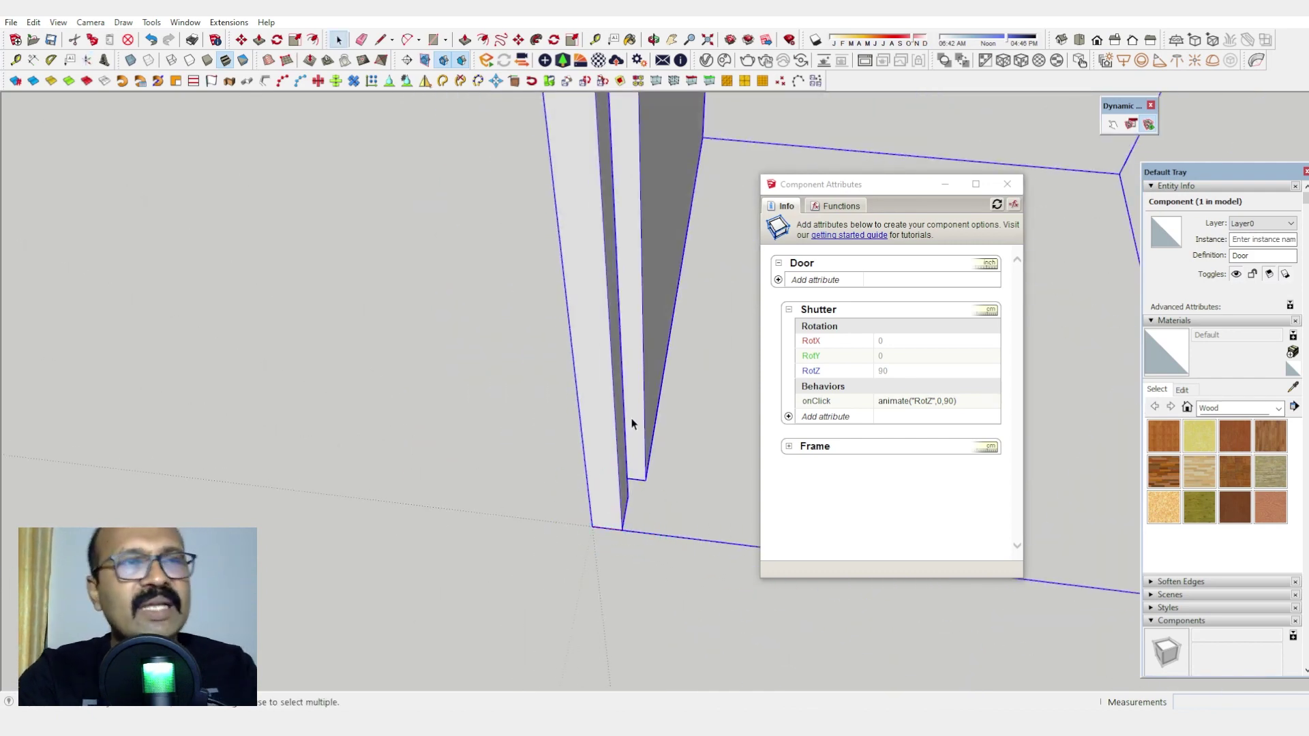
middle_drag(631, 423, 579, 388)
Step: Inside the Door, place the Shutter's axes at its bottom corner
double_click(601, 374)
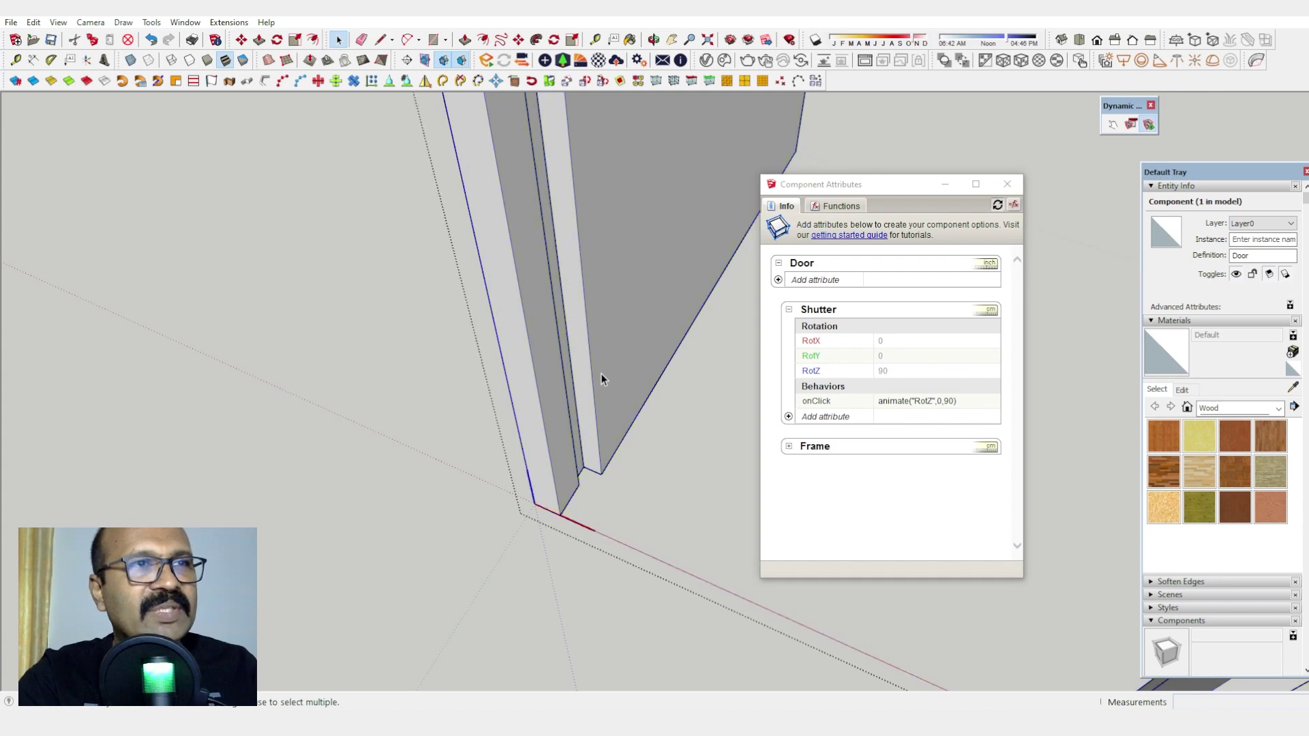
click(600, 358)
right_click(599, 358)
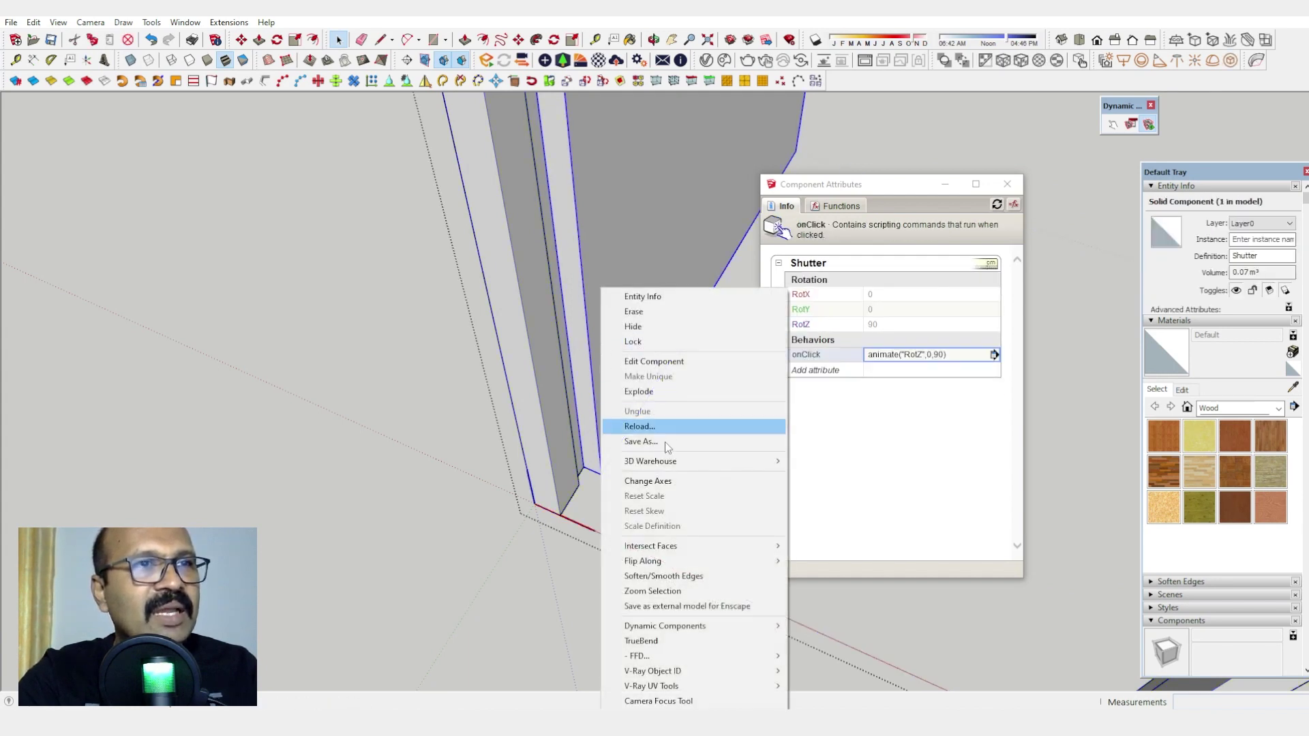
click(680, 483)
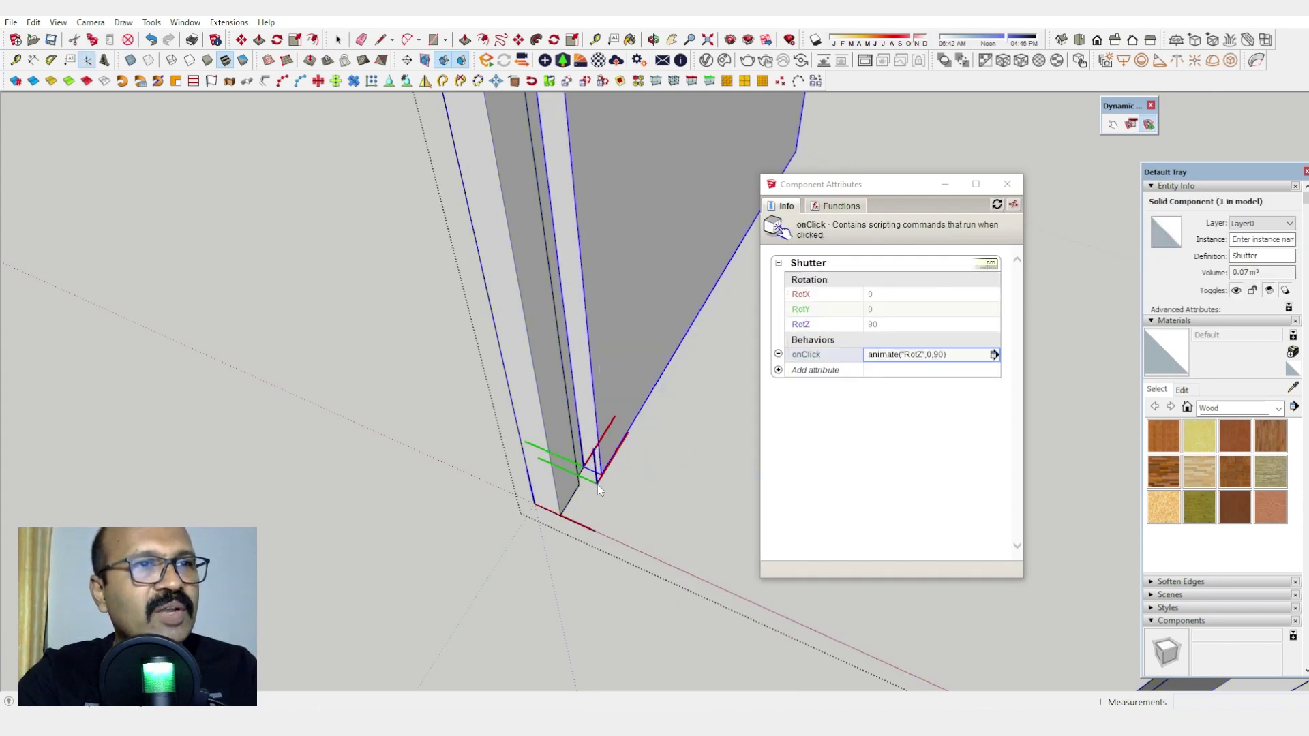
middle_drag(680, 484, 648, 600)
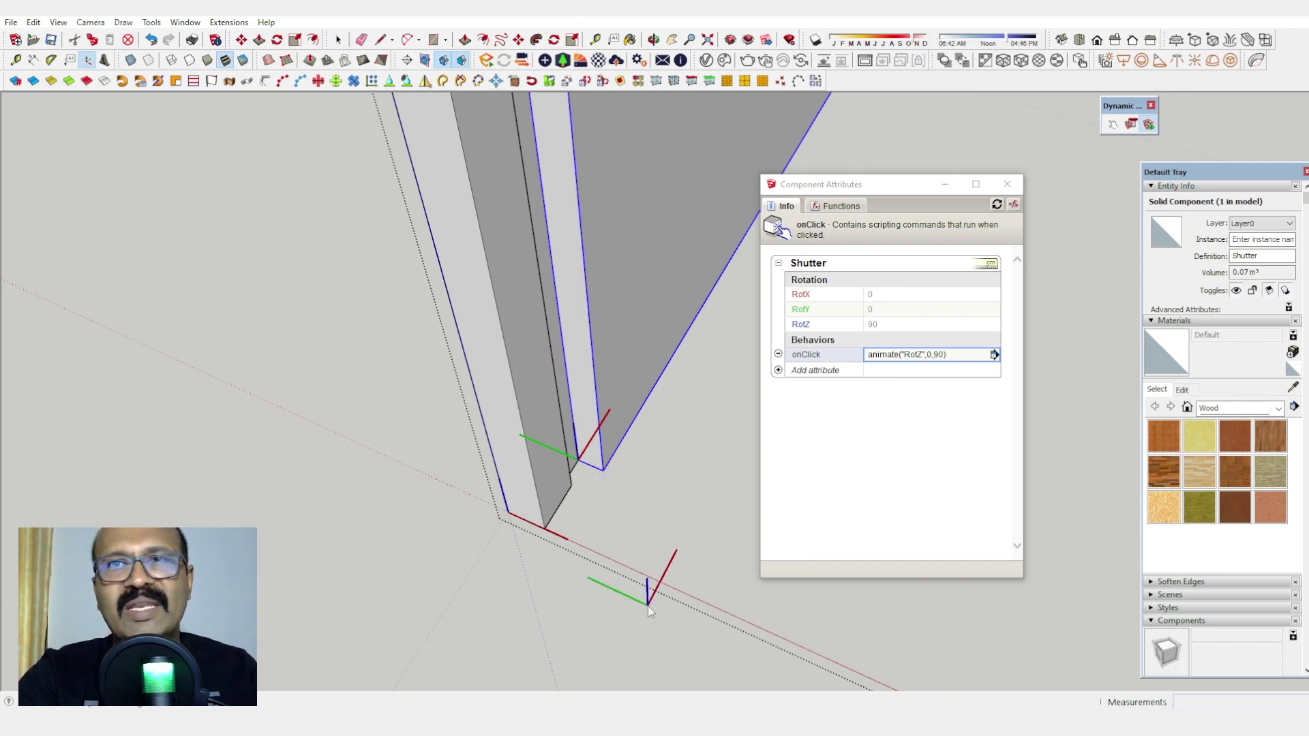
mouse_move(439, 570)
middle_down()
mouse_move(556, 556)
mouse_move(453, 496)
mouse_move(664, 547)
mouse_move(575, 478)
mouse_move(411, 295)
mouse_move(605, 336)
mouse_move(488, 392)
mouse_move(484, 407)
middle_up()
key(space)
Step: Orbit around the door to check the hinge, then leave the Door's editing context
scroll(427, 471, up, 1)
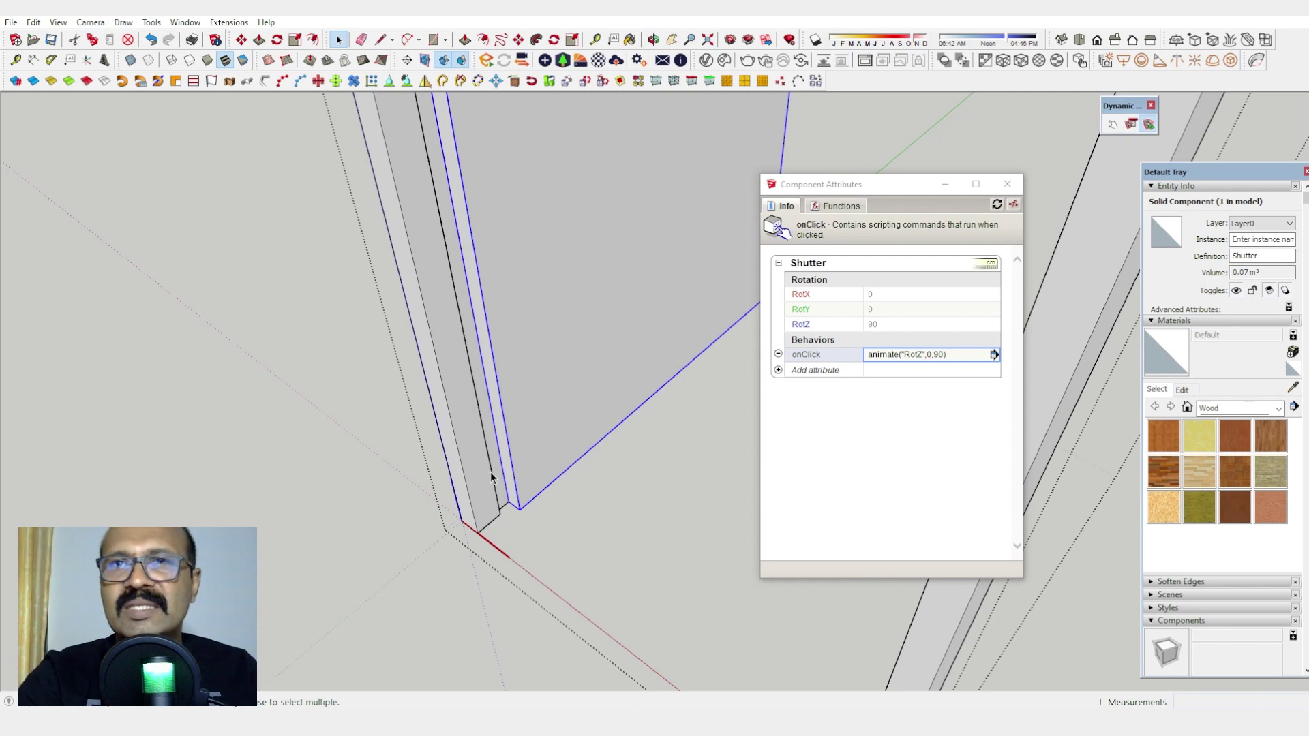
middle_drag(489, 472, 468, 453)
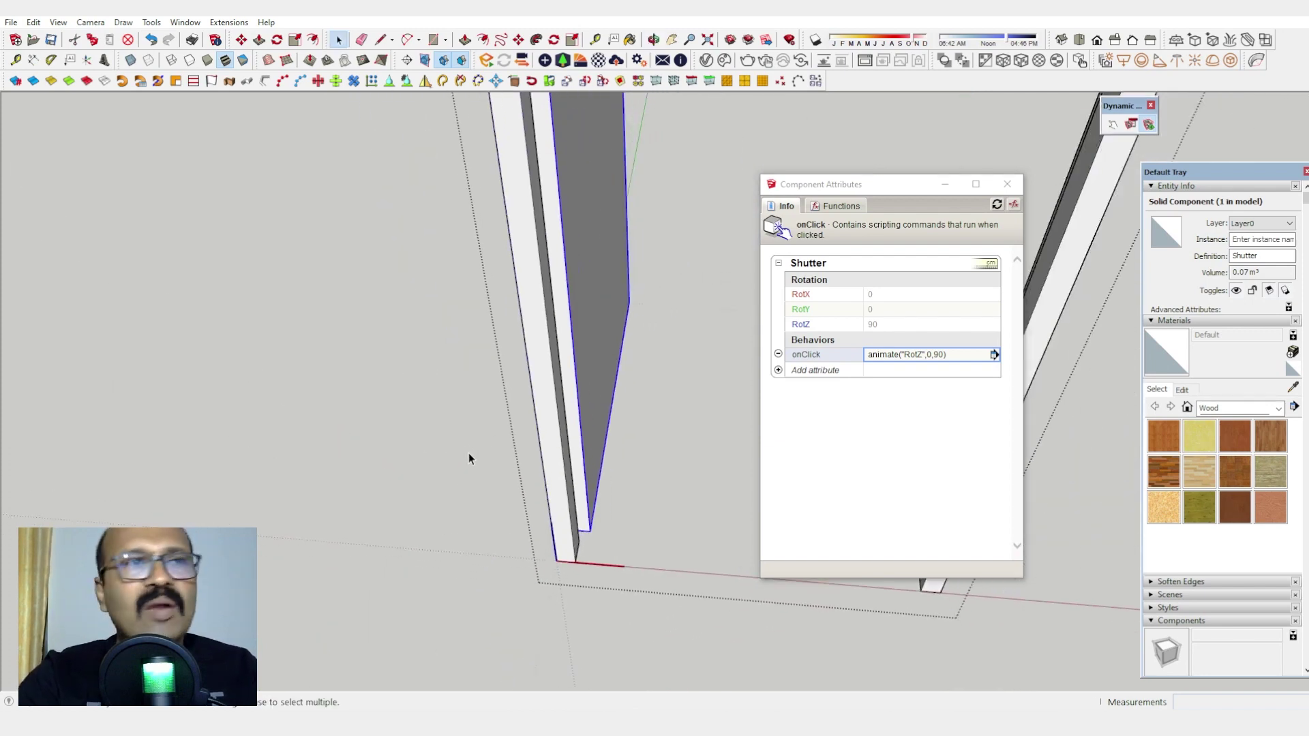
middle_drag(562, 529, 613, 541)
scroll(637, 520, down, 3)
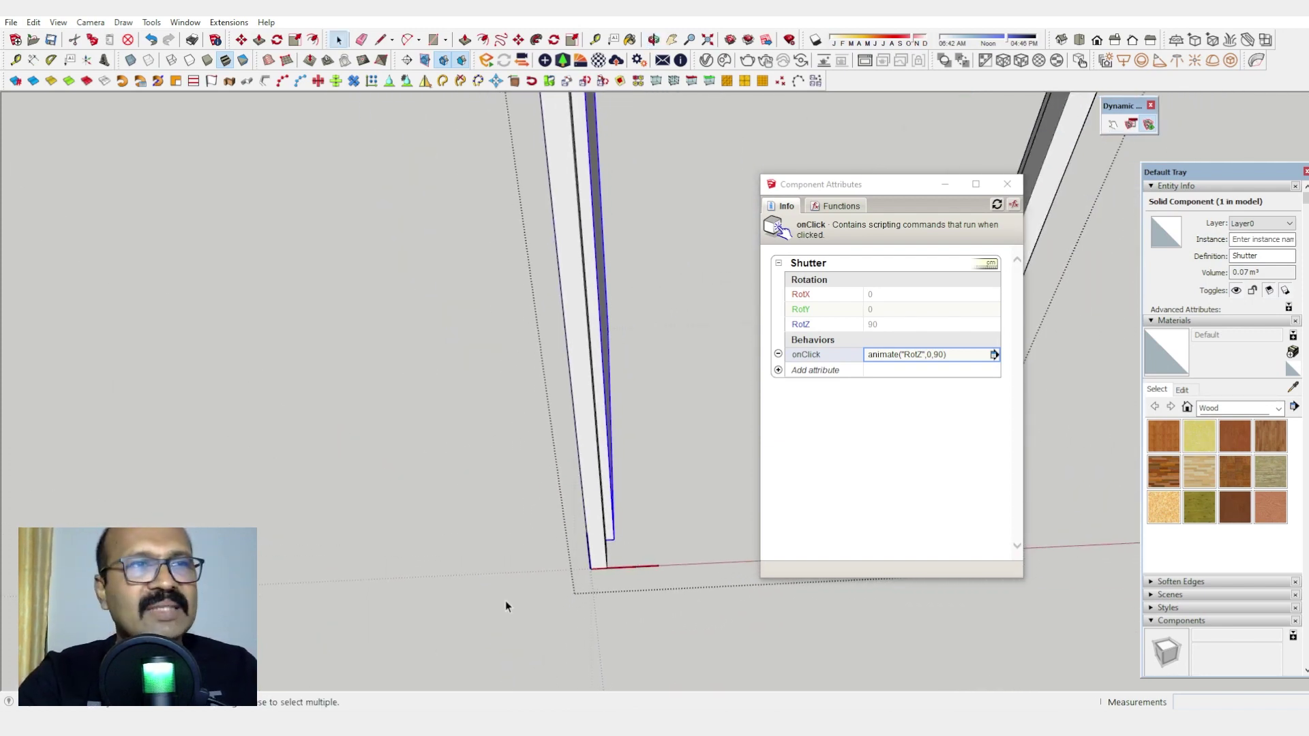
middle_drag(506, 606, 557, 355)
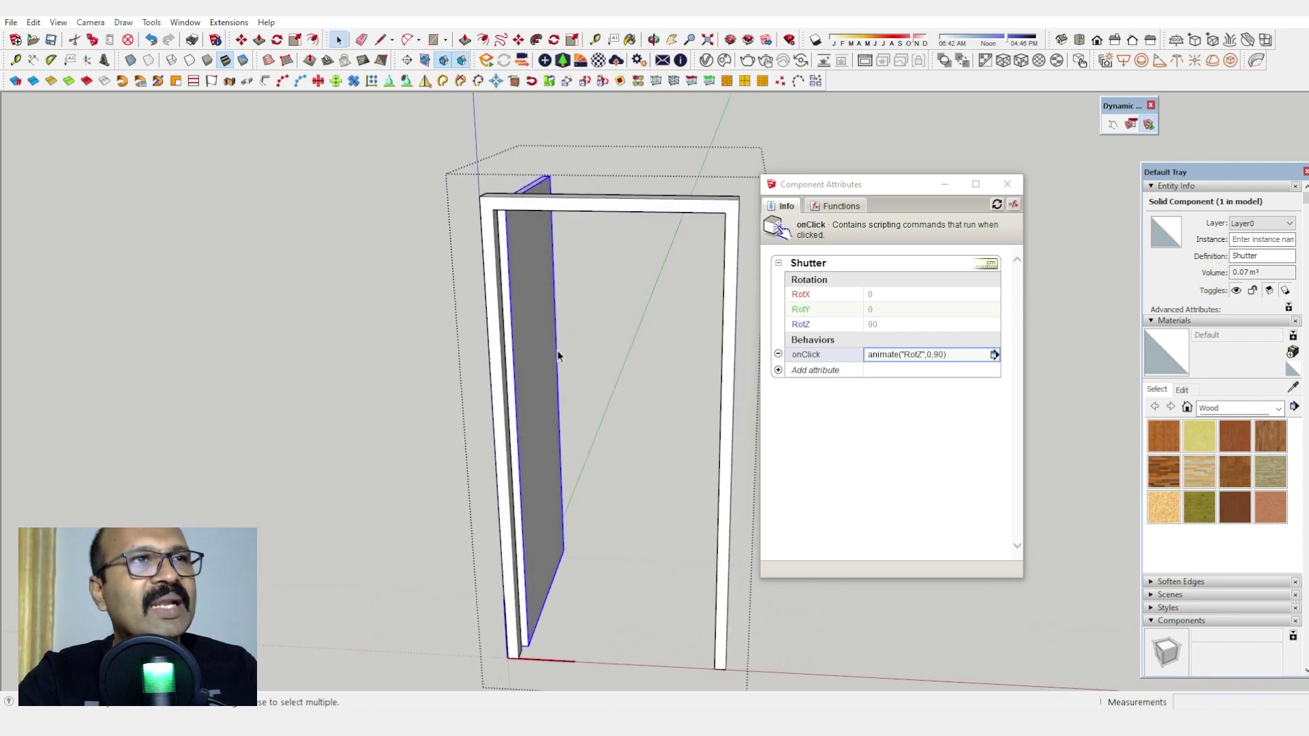
key(Escape)
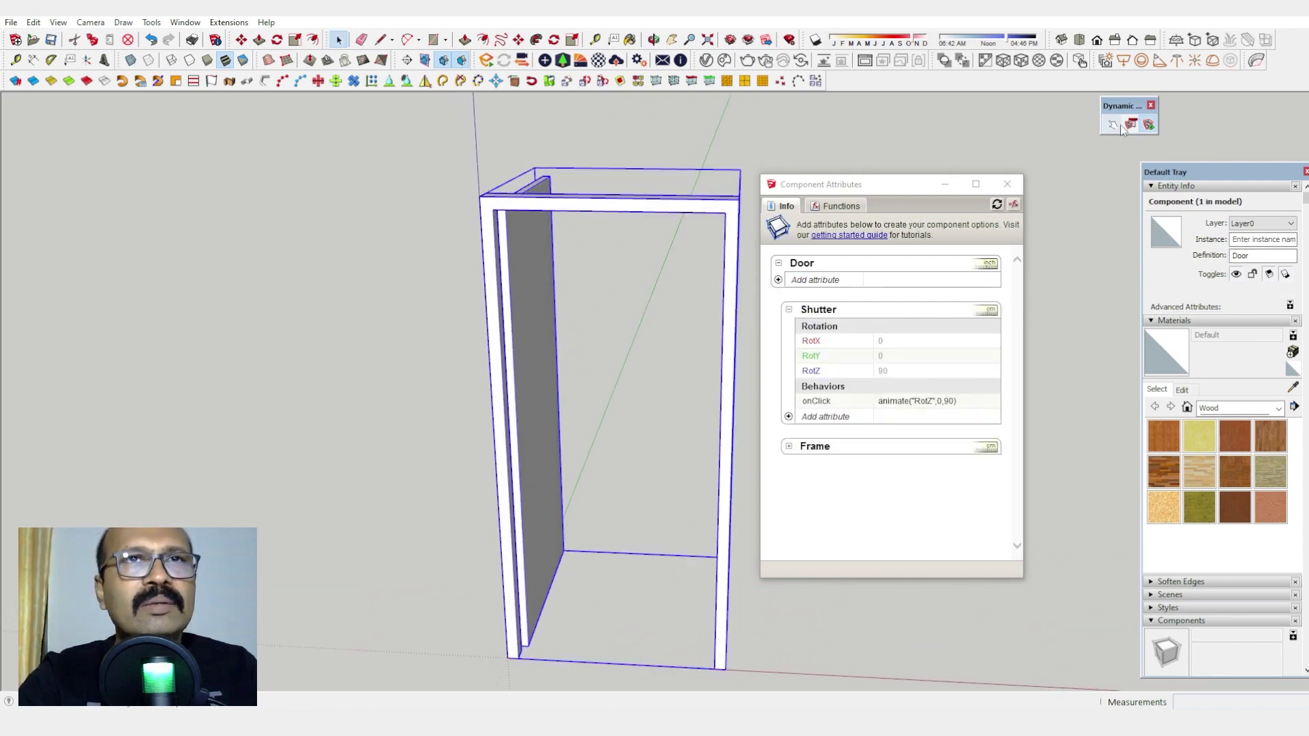
Step: Click the door to swing it shut and back open, then zoom in
click(1113, 124)
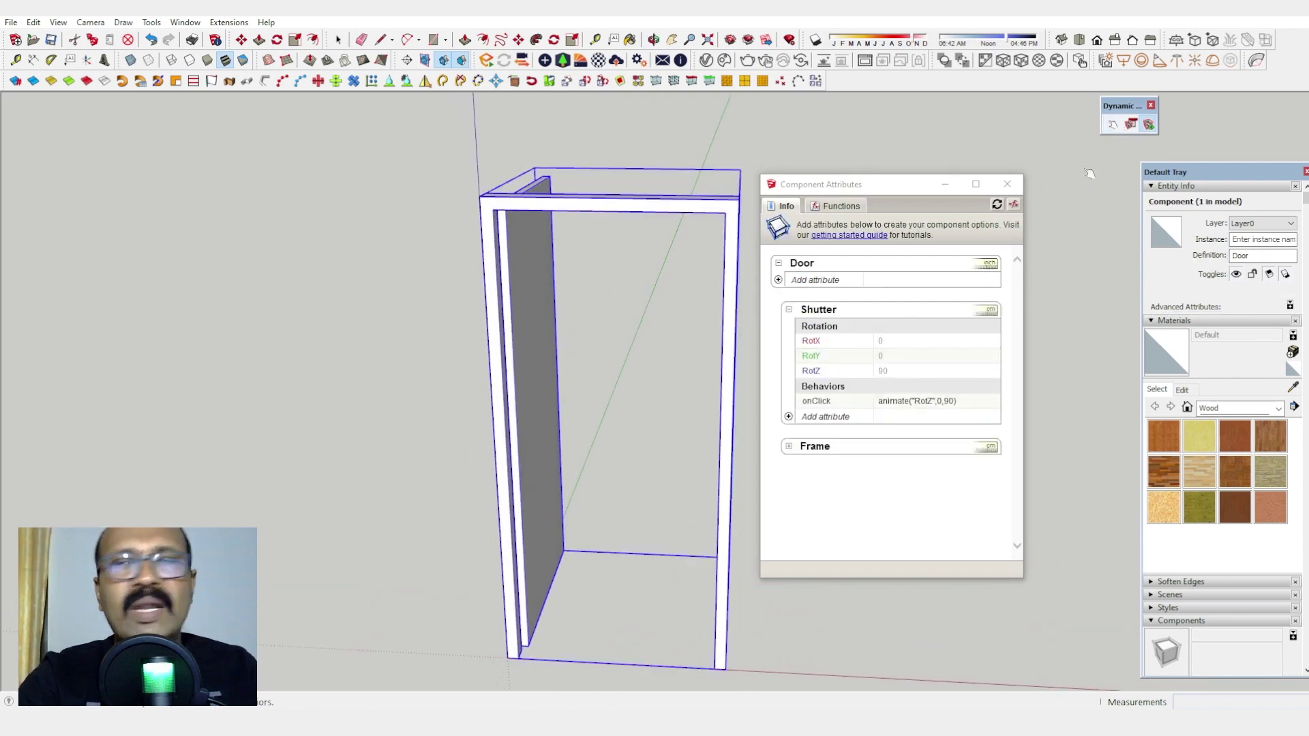
click(534, 409)
middle_drag(550, 549, 362, 501)
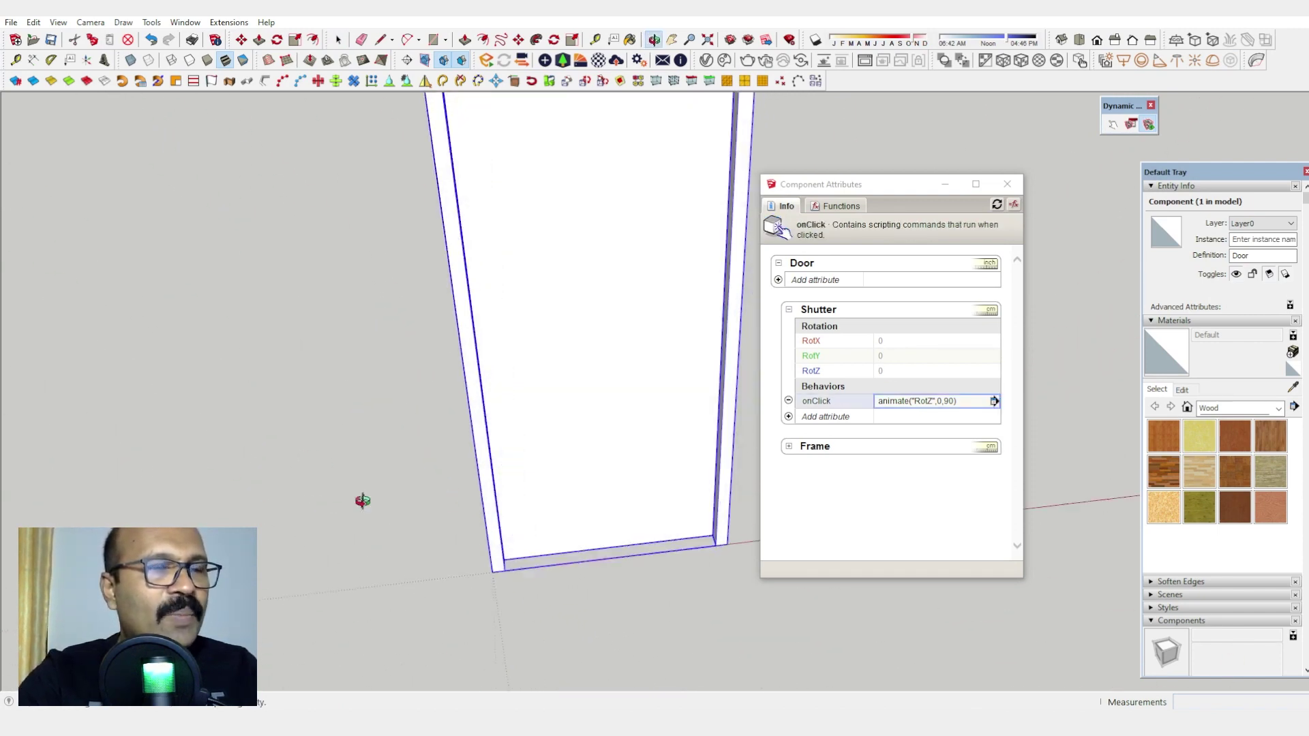
click(523, 460)
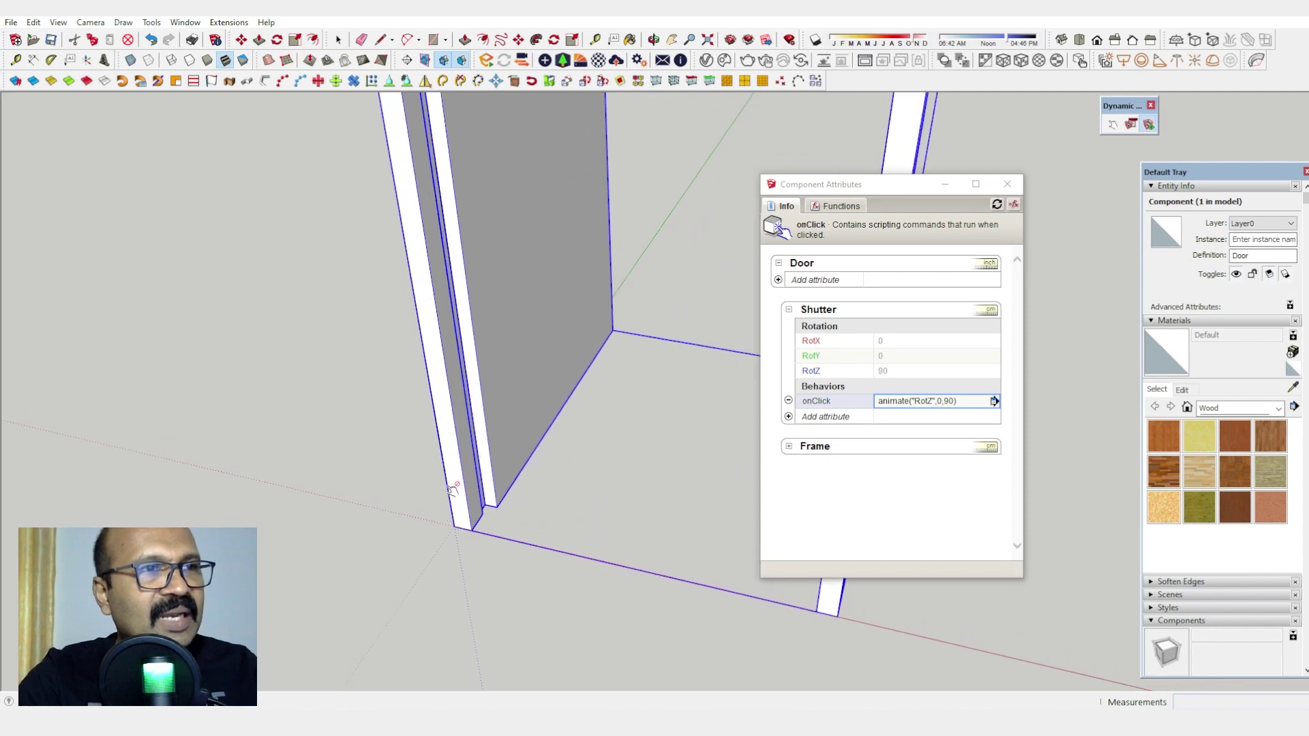
scroll(452, 489, up, 3)
scroll(467, 460, up, 4)
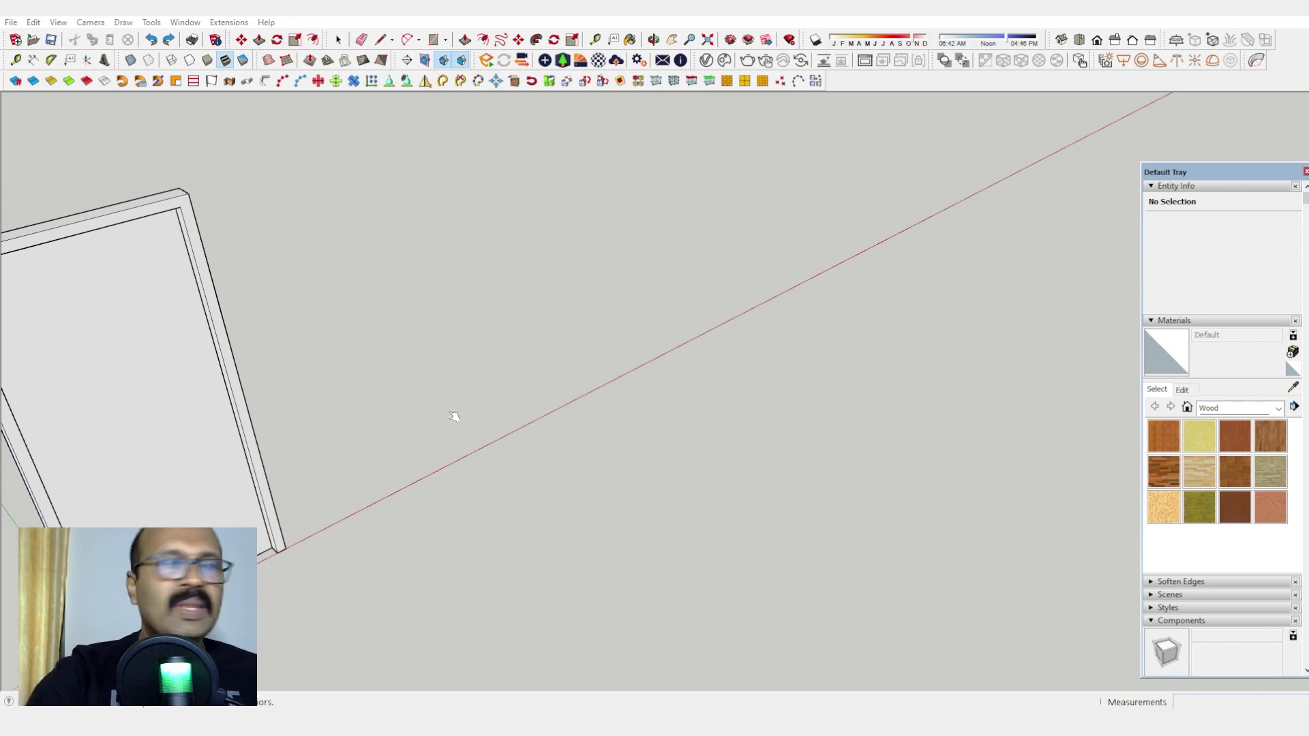
Step: Draw a 0.6 × 0.6 m rectangle on the ground beside the door frame
middle_drag(453, 416, 563, 433)
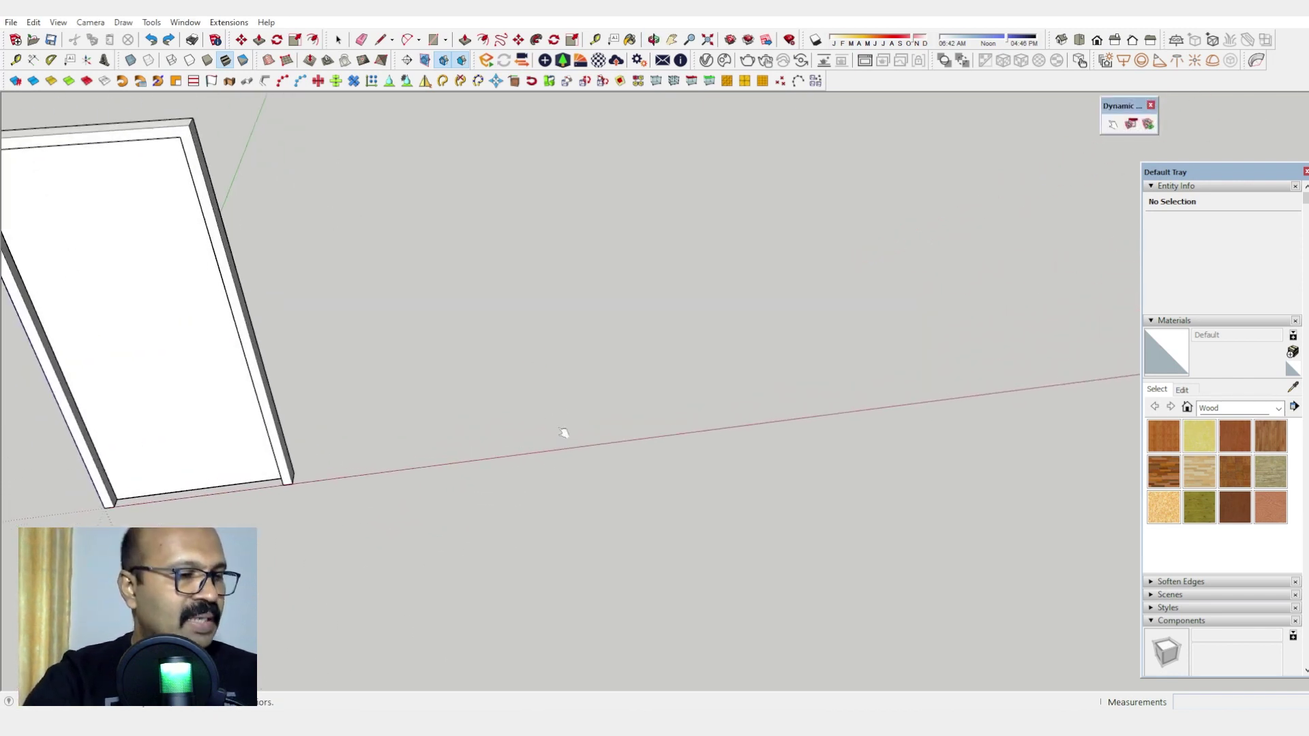
key(r)
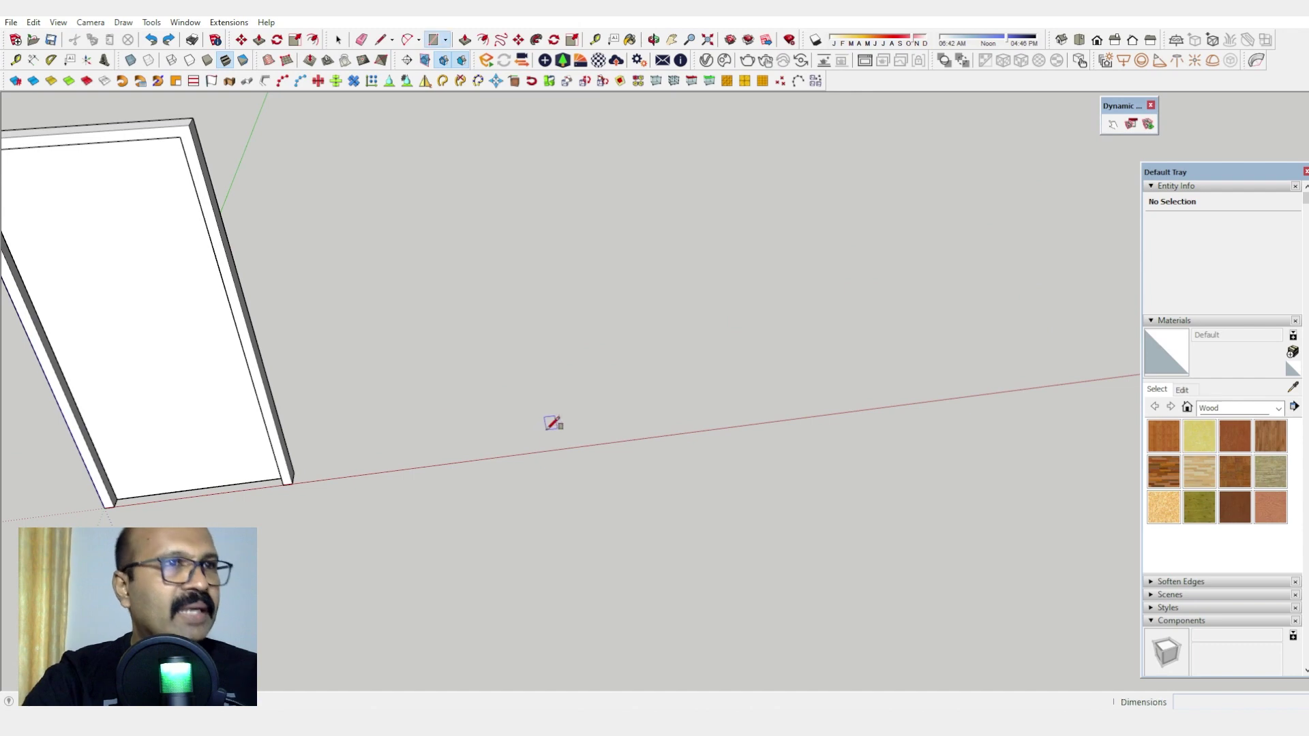
click(507, 454)
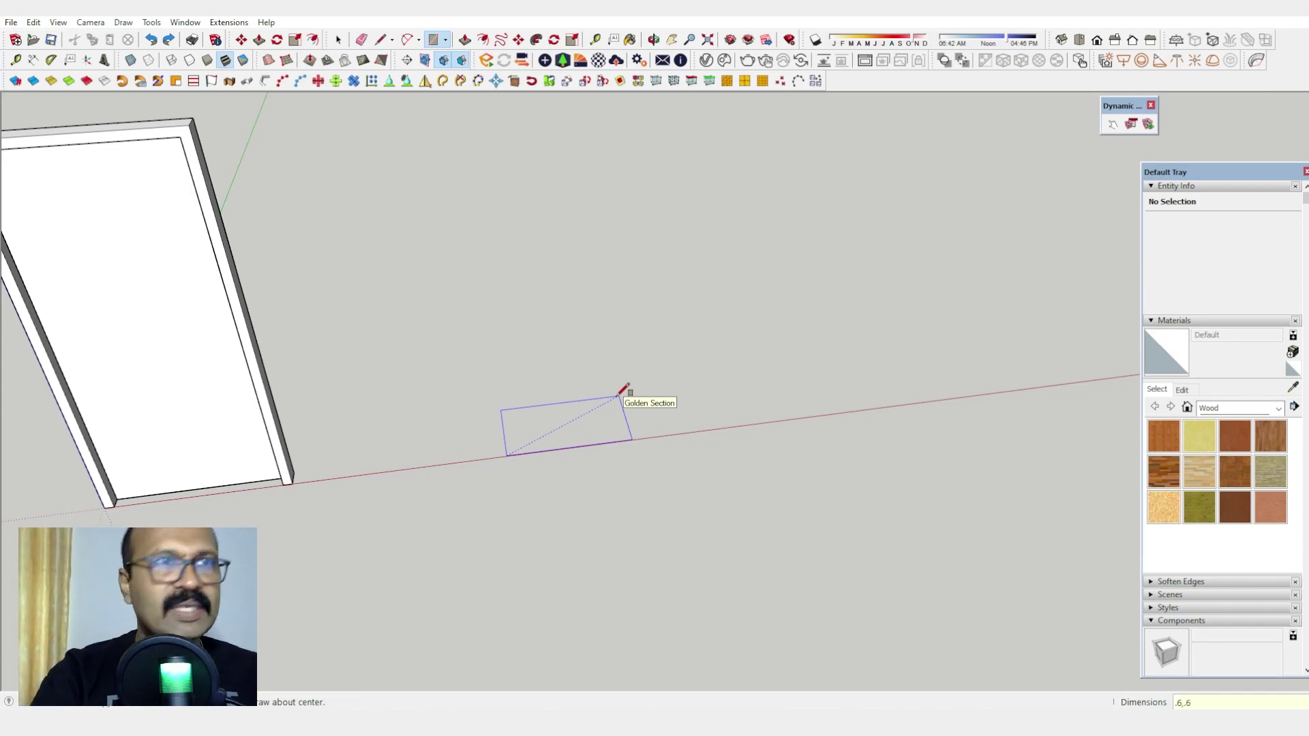
key(Return)
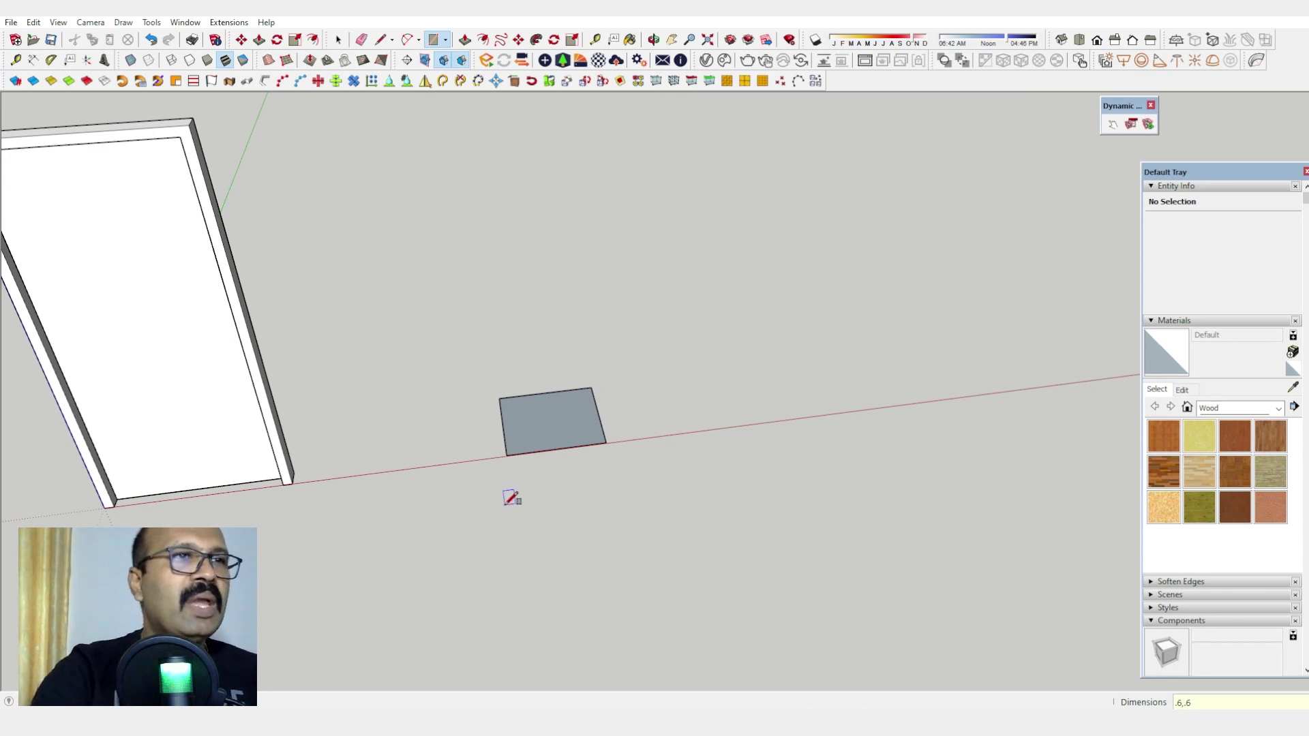
scroll(549, 415, up, 3)
scroll(600, 408, up, 2)
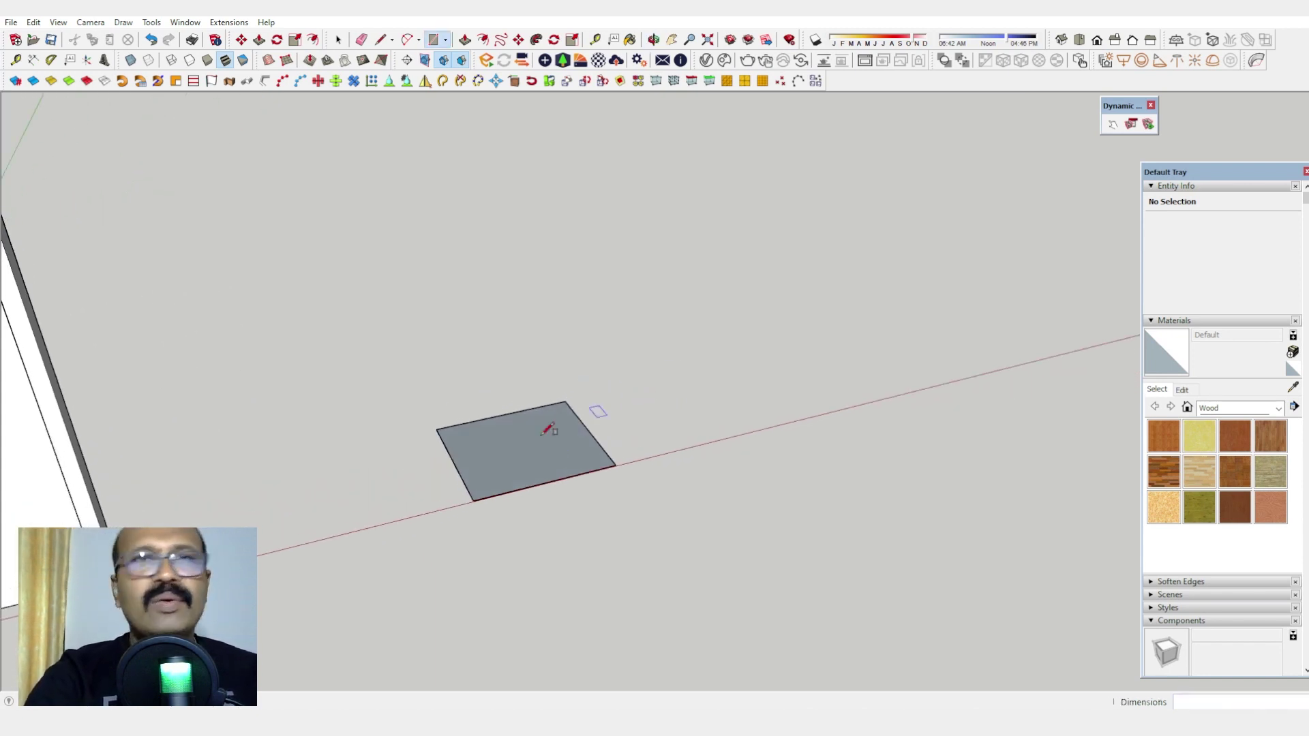
scroll(529, 477, up, 1)
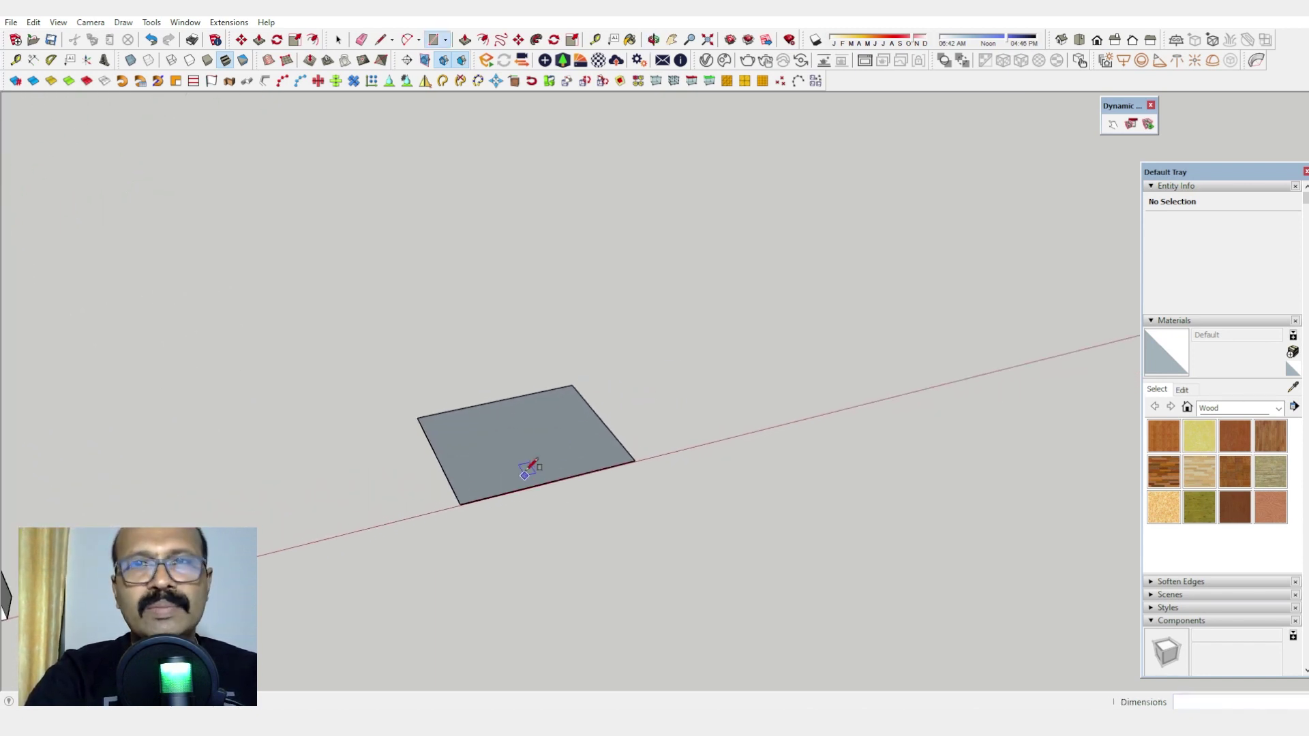
Step: Pull the square face up 0.6 m into a cube
key(p)
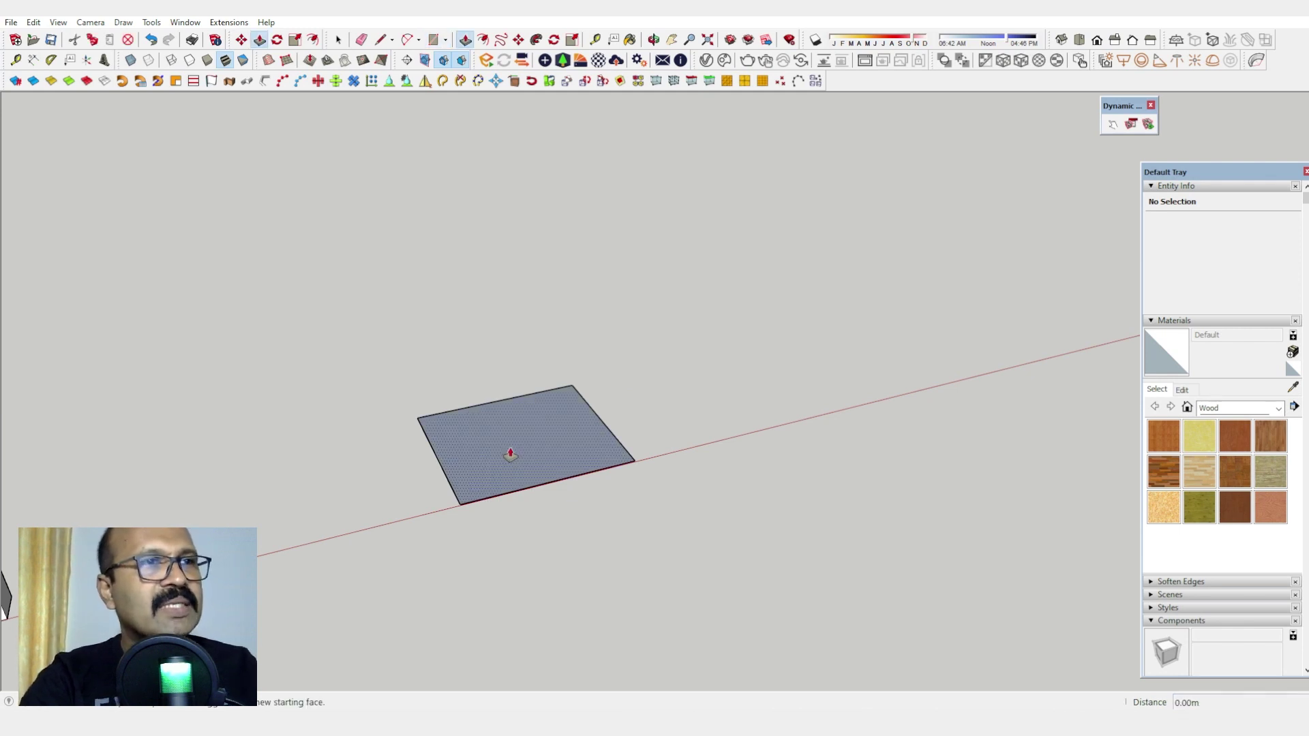
drag(505, 452, 532, 334)
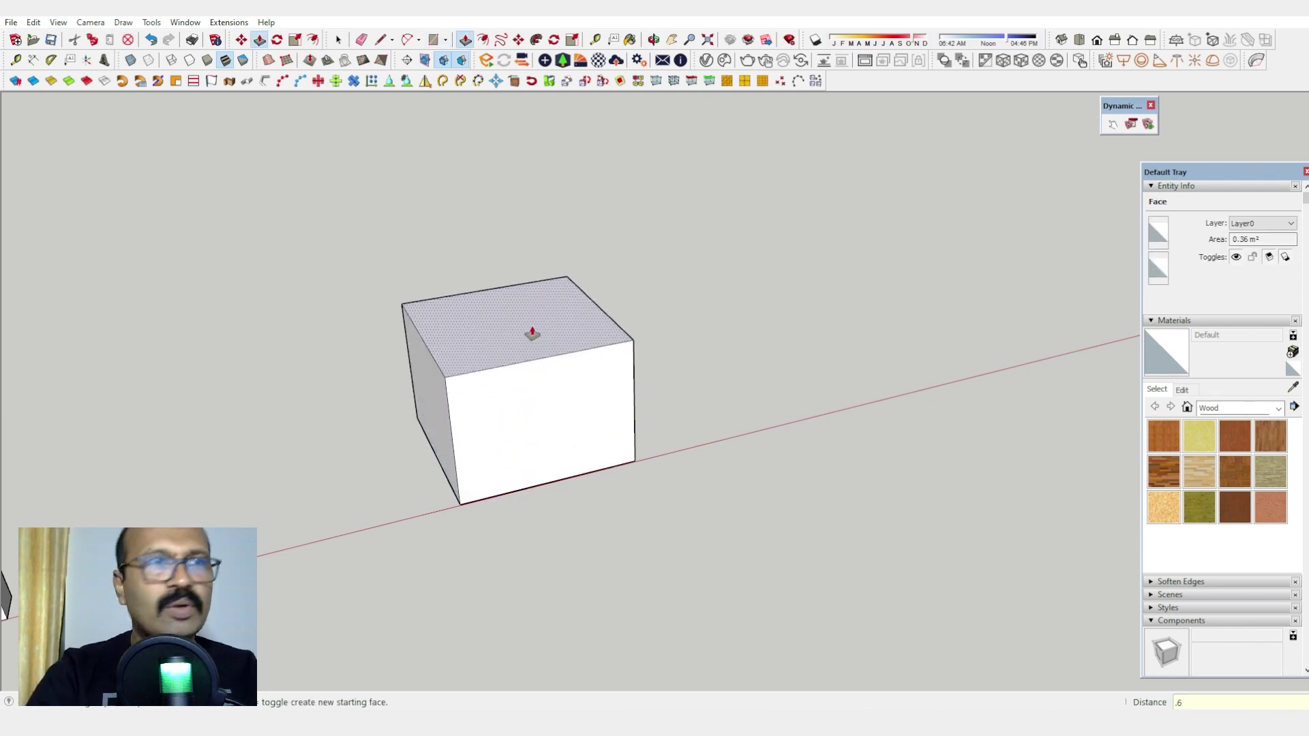
text(.6)
key(Return)
scroll(529, 336, down, 2)
mouse_move(529, 336)
middle_down()
mouse_move(487, 298)
mouse_move(526, 345)
mouse_move(514, 286)
mouse_move(526, 345)
mouse_move(528, 316)
middle_up()
key(space)
scroll(514, 368, up, 2)
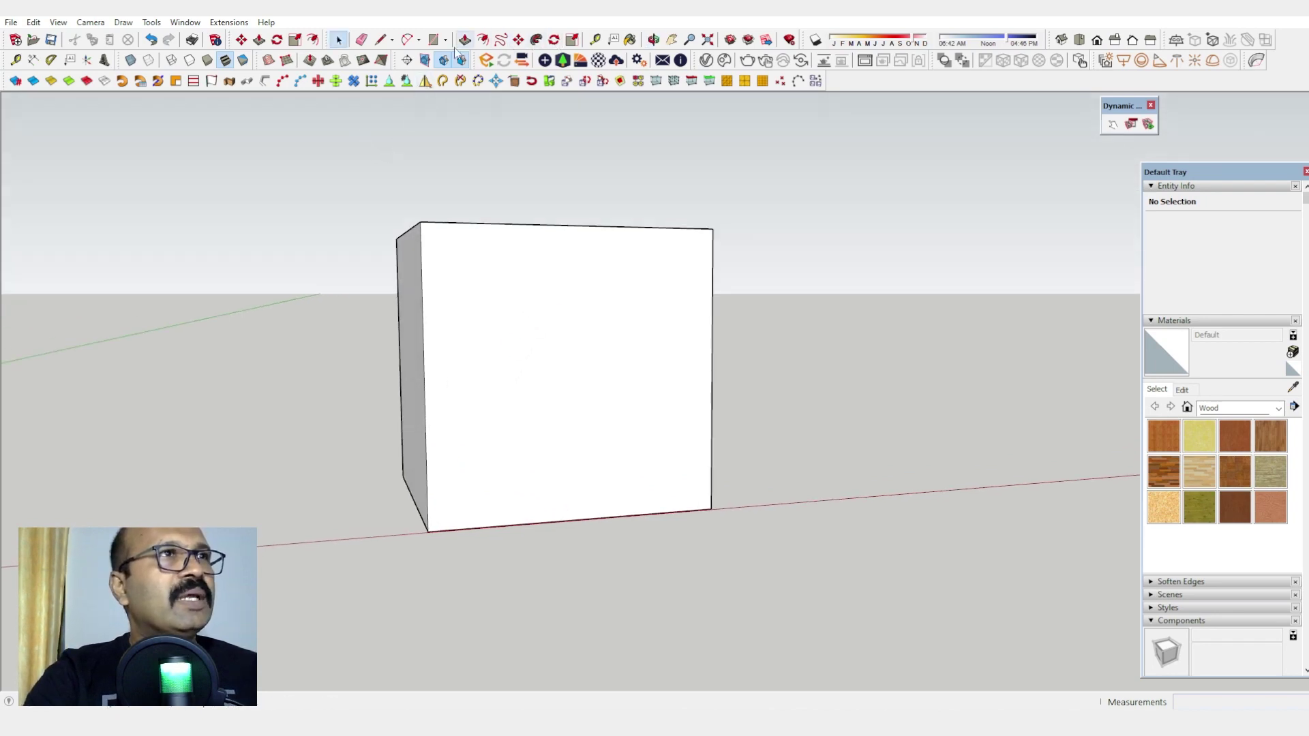
Step: Offset the cube's front face inward by .016 to outline thin walls
click(482, 40)
click(527, 225)
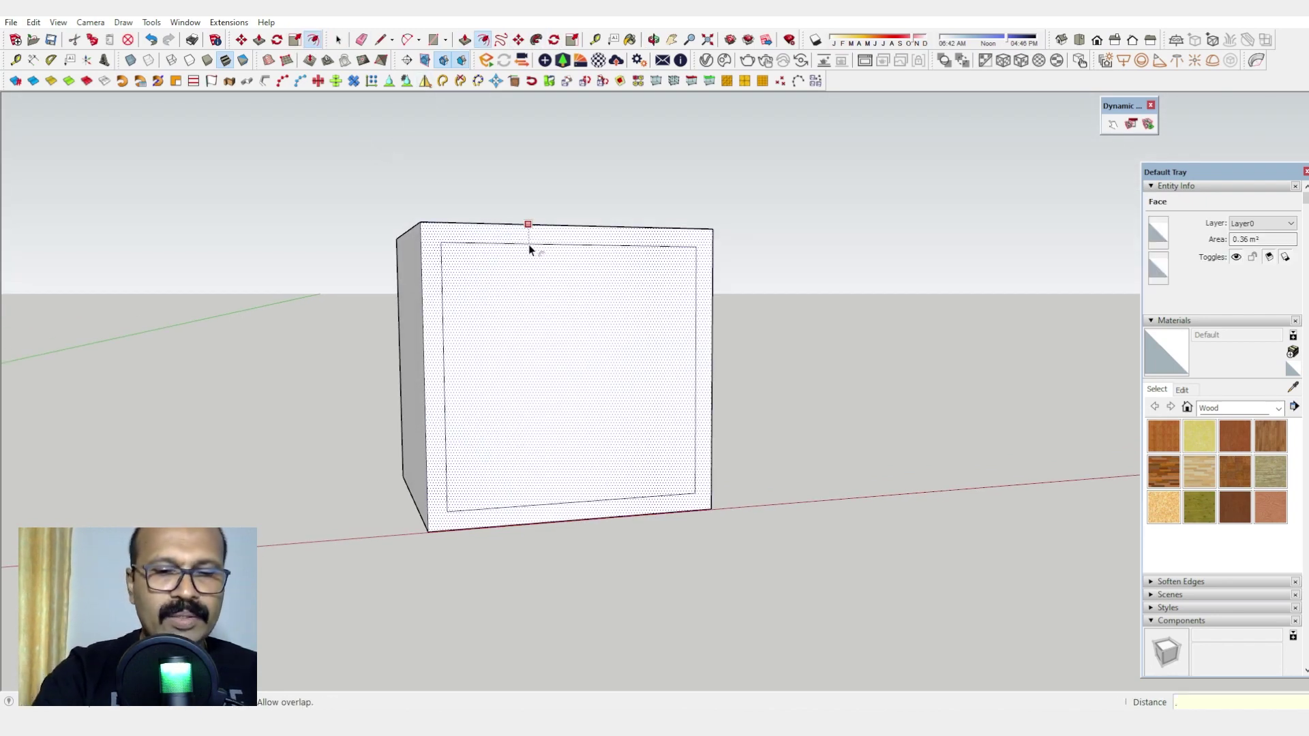
key(Return)
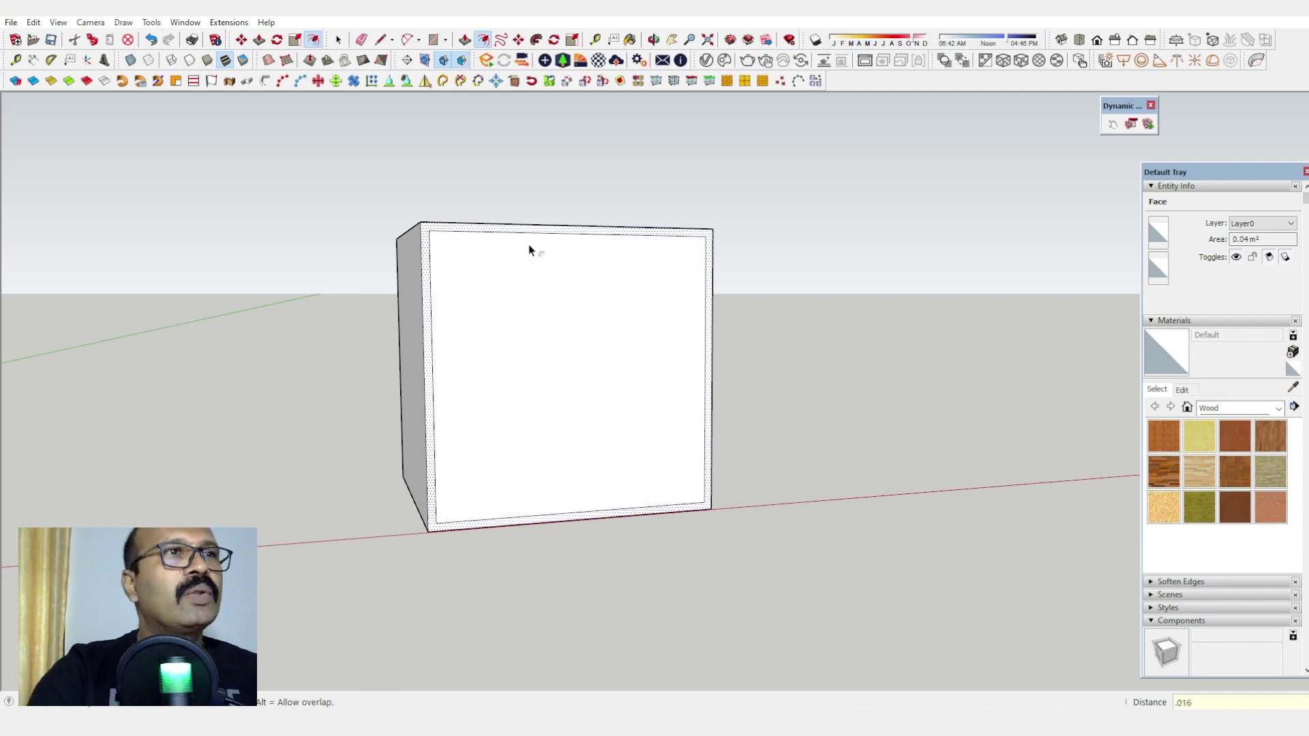
middle_drag(528, 244, 506, 337)
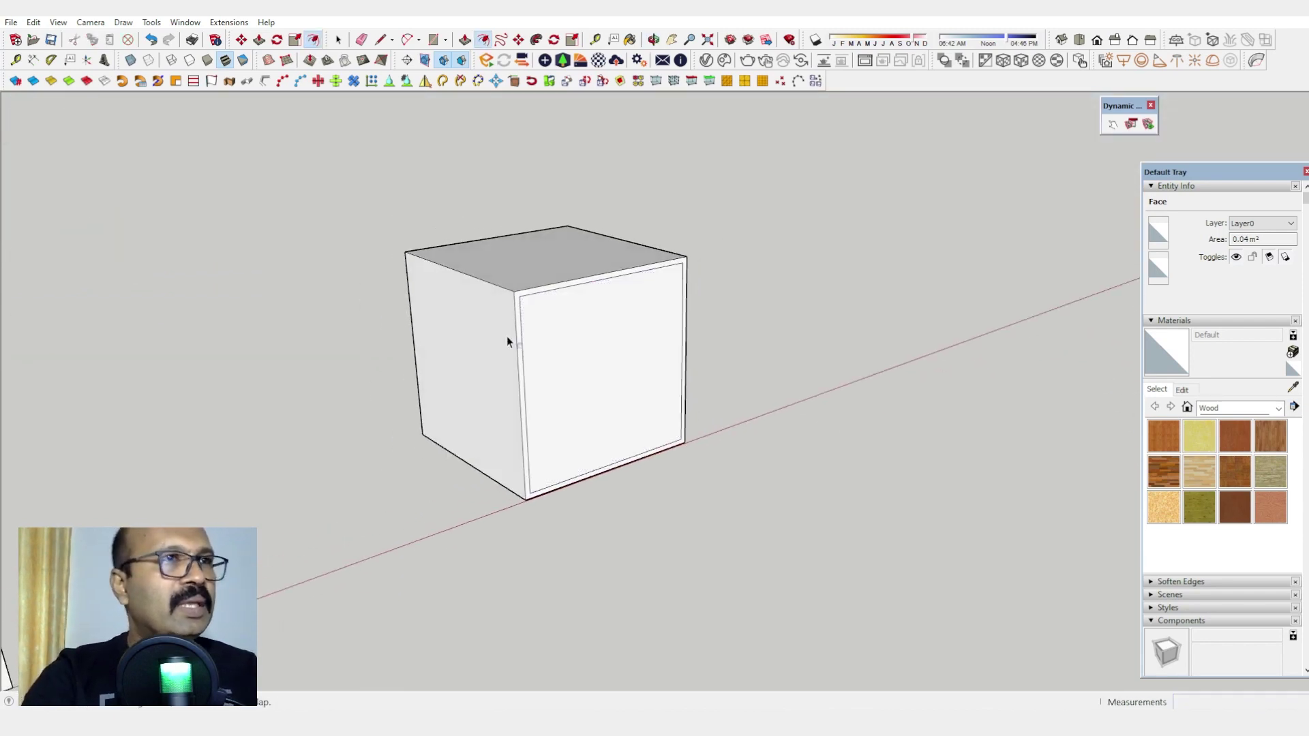
click(447, 330)
key(t)
click(409, 299)
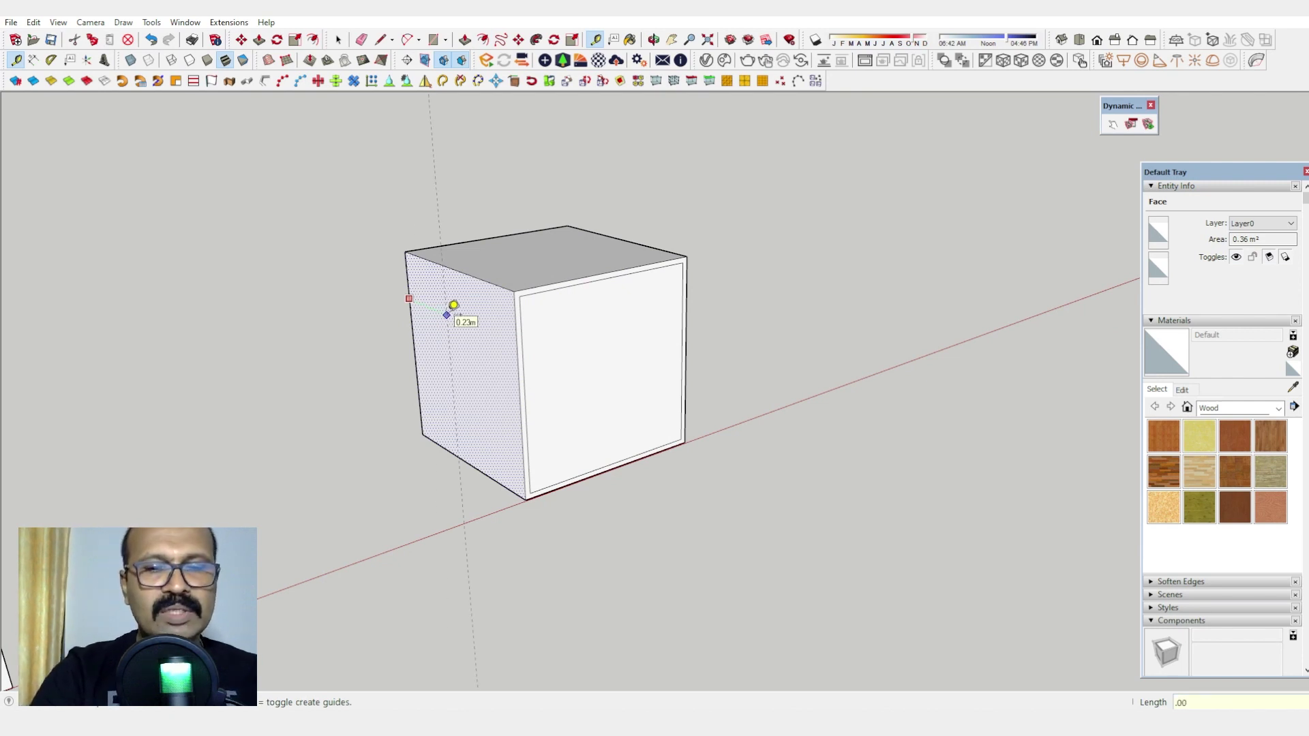
key(Return)
middle_drag(448, 314, 543, 321)
scroll(516, 311, up, 3)
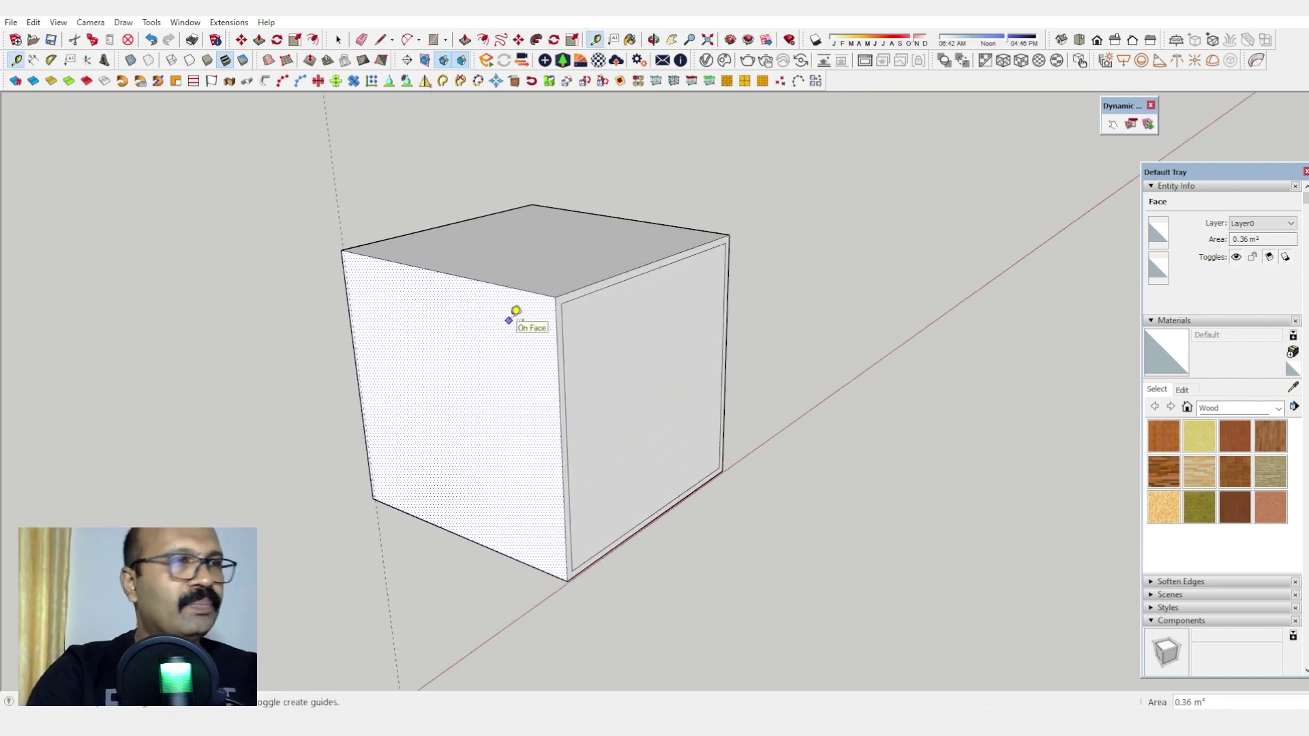
Step: Push the inset front face through the cube to open its front
key(p)
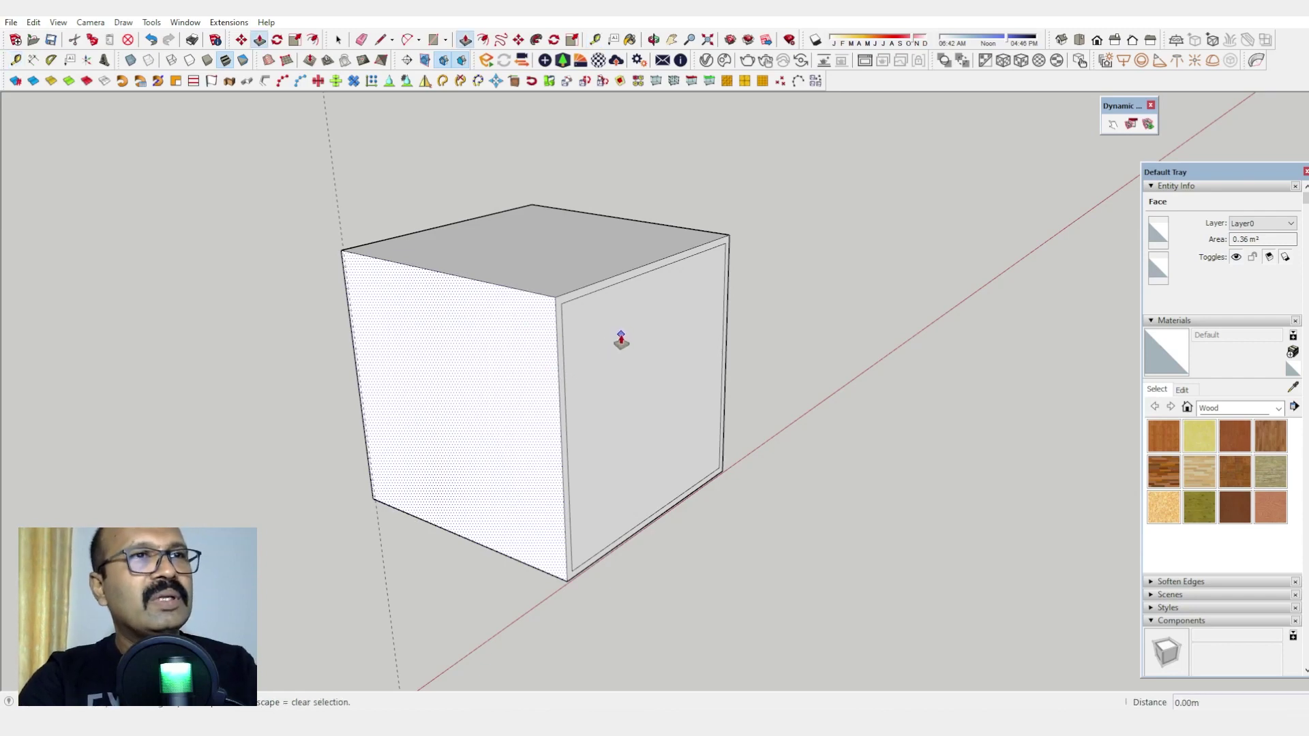
click(621, 341)
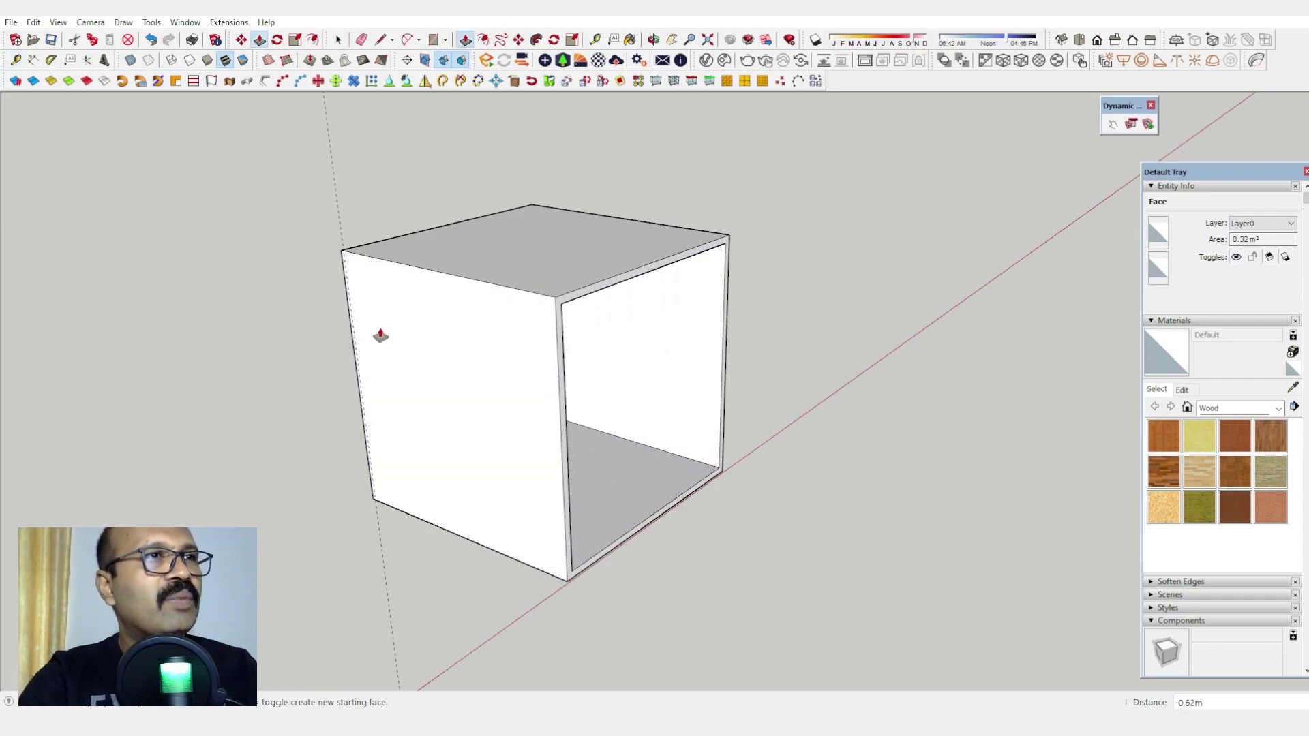
click(352, 334)
middle_drag(423, 382, 230, 335)
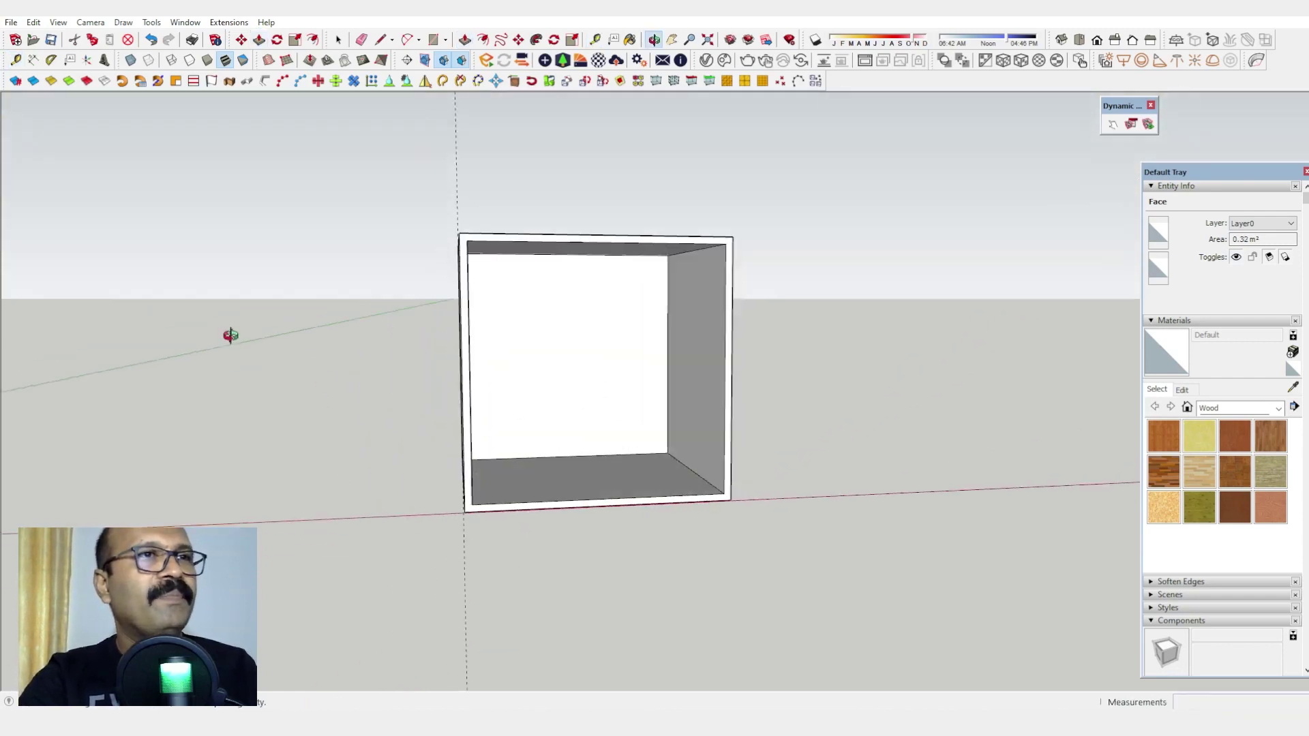
key(p)
middle_drag(509, 351, 683, 456)
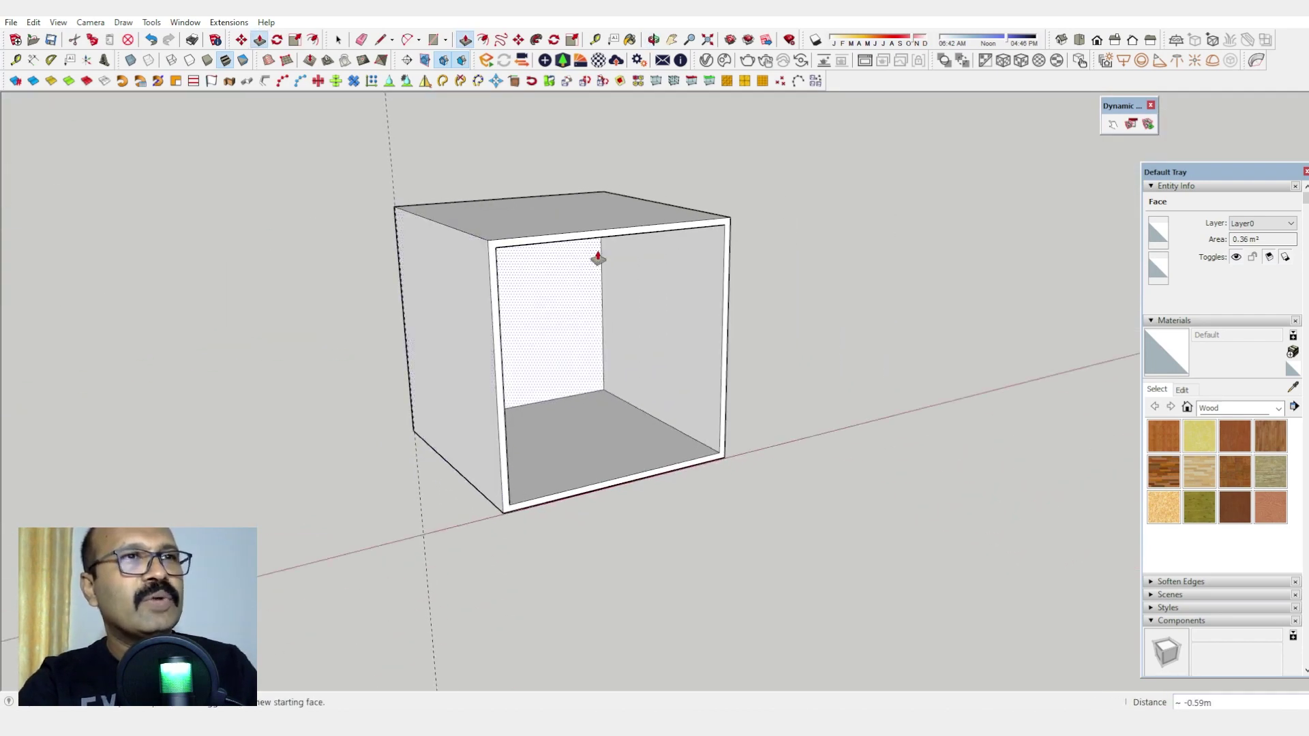
mouse_move(597, 258)
middle_down()
mouse_move(283, 356)
mouse_move(55, 365)
mouse_move(745, 415)
mouse_move(412, 279)
mouse_move(500, 345)
middle_up()
Step: Orbit to a near-frontal view and select the whole open box
key(e)
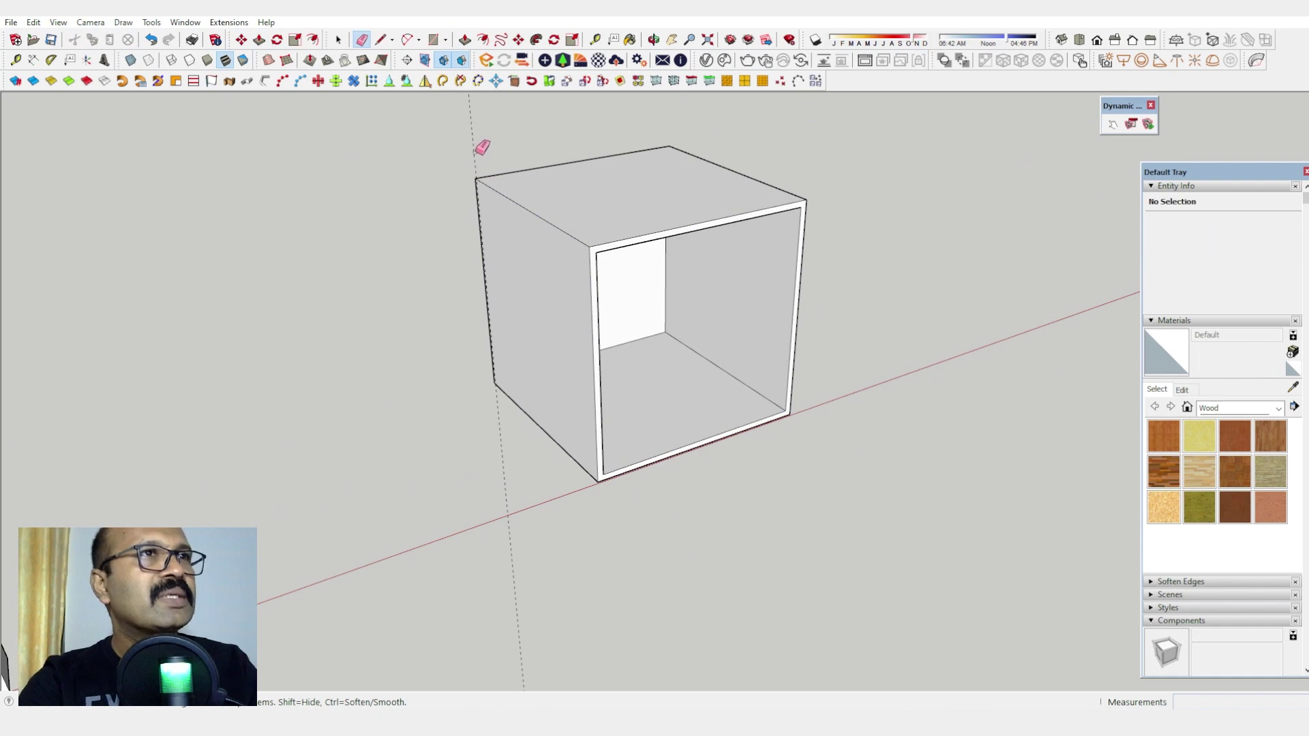
middle_drag(751, 391, 725, 239)
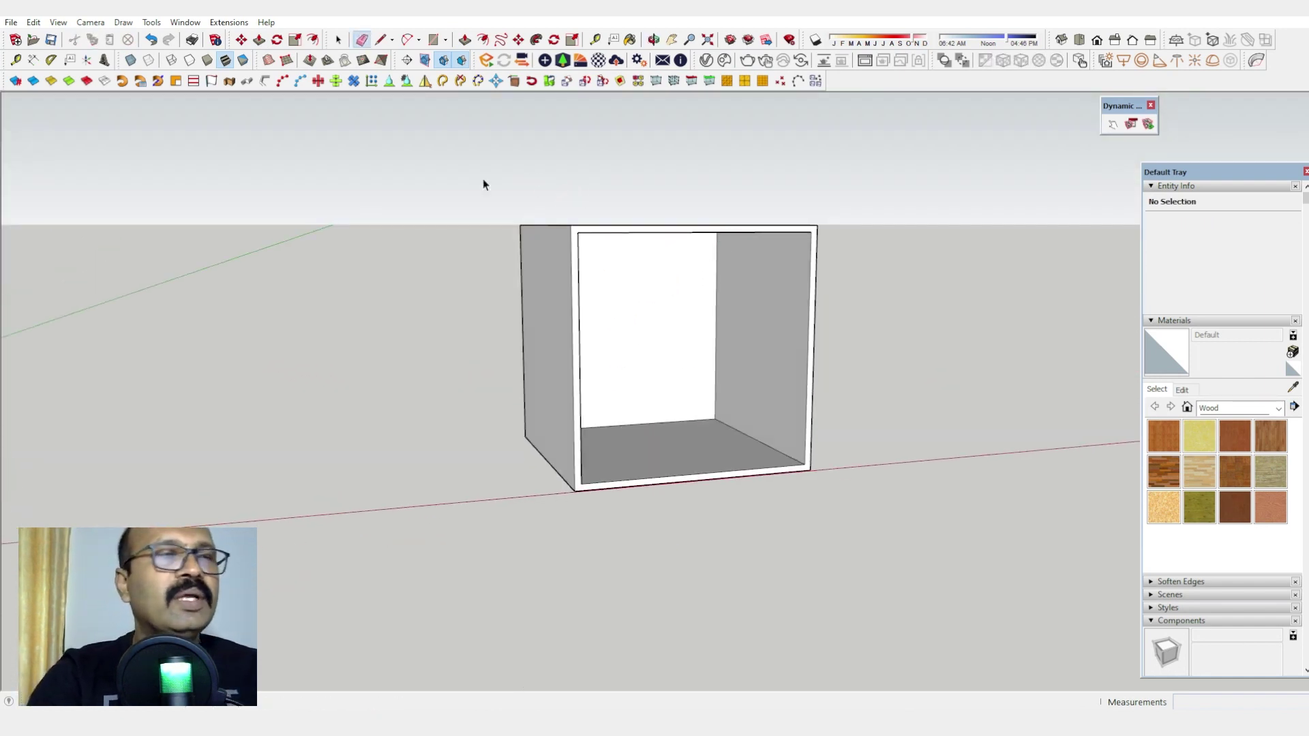
key(space)
drag(439, 168, 910, 622)
Step: Make the selected box a component named 'box', then orbit to a straight front view
right_click(672, 336)
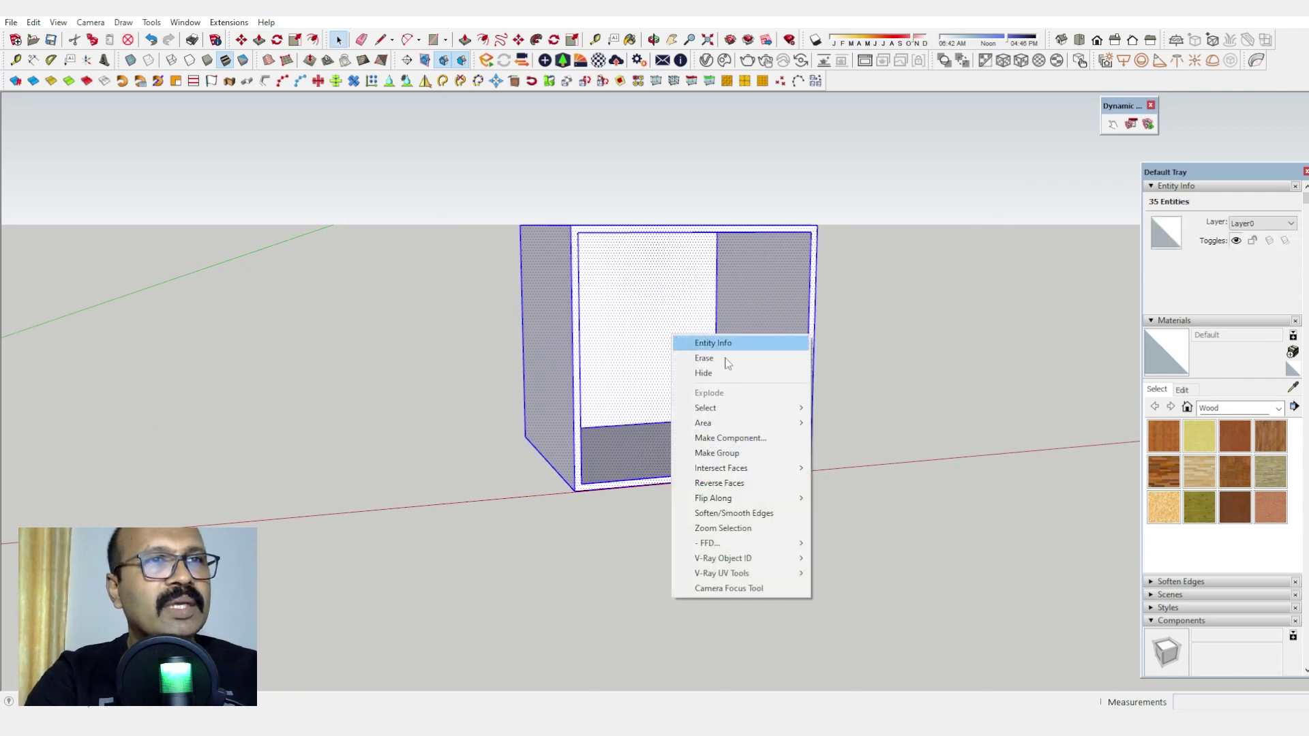
click(735, 443)
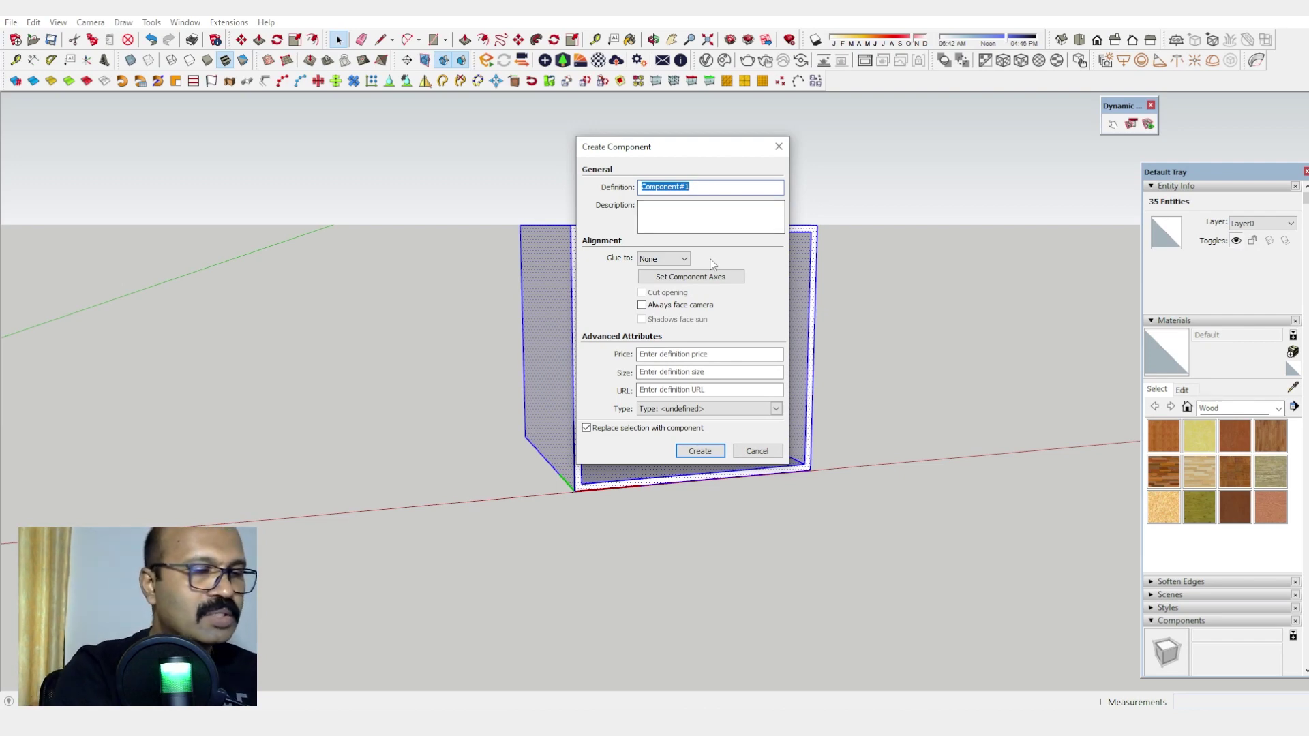
text(box)
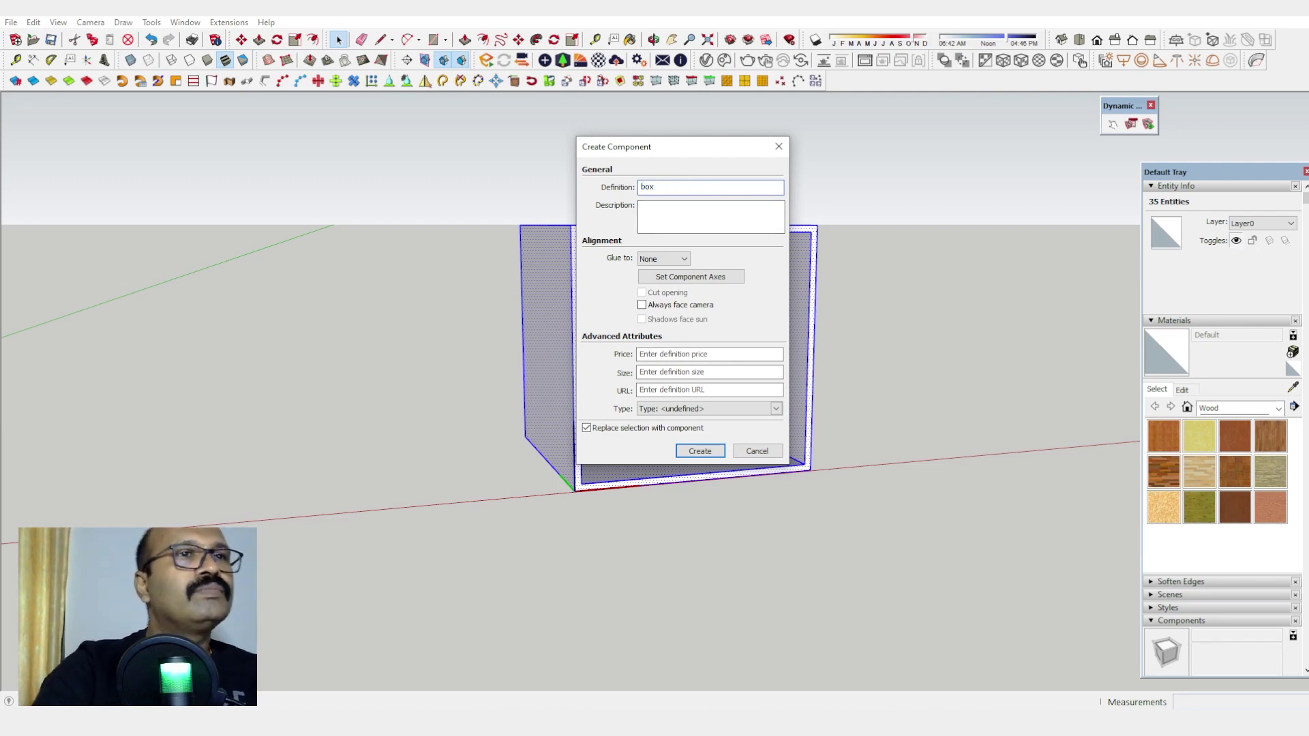
click(709, 452)
middle_drag(708, 448, 654, 491)
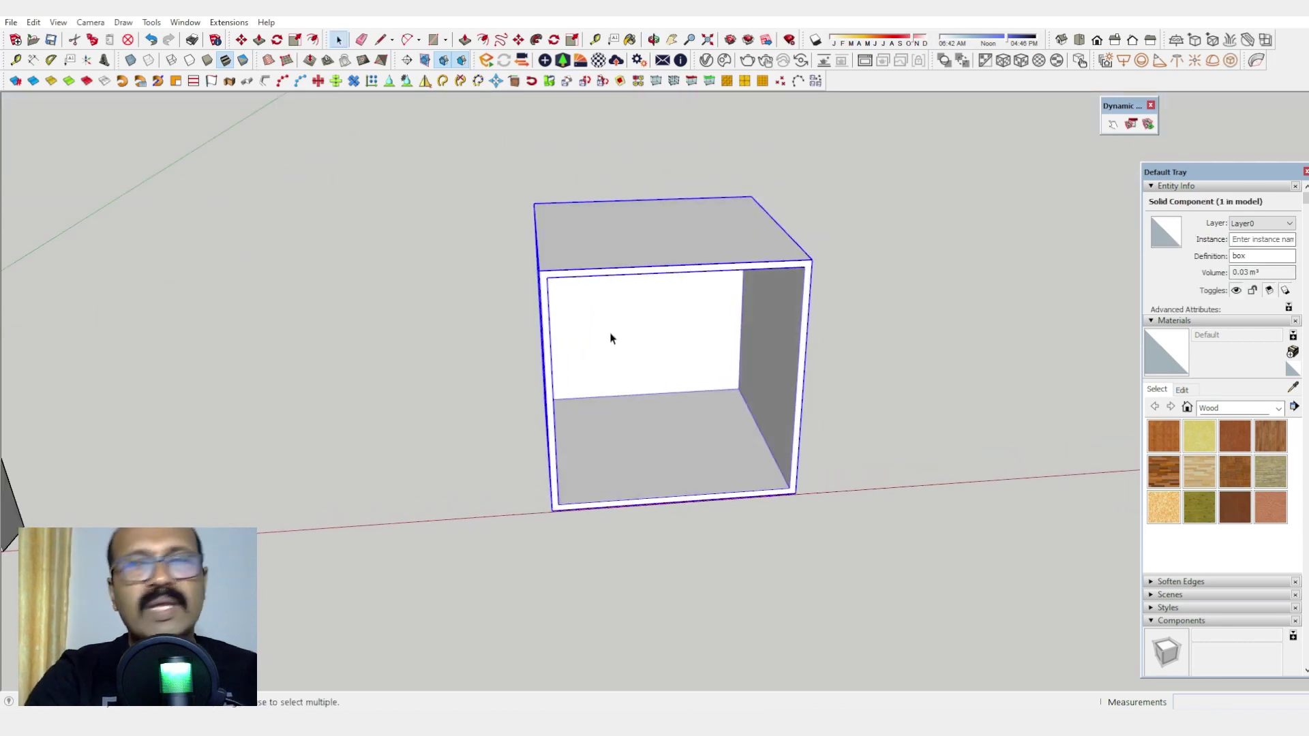
middle_drag(607, 336, 622, 239)
scroll(712, 249, up, 3)
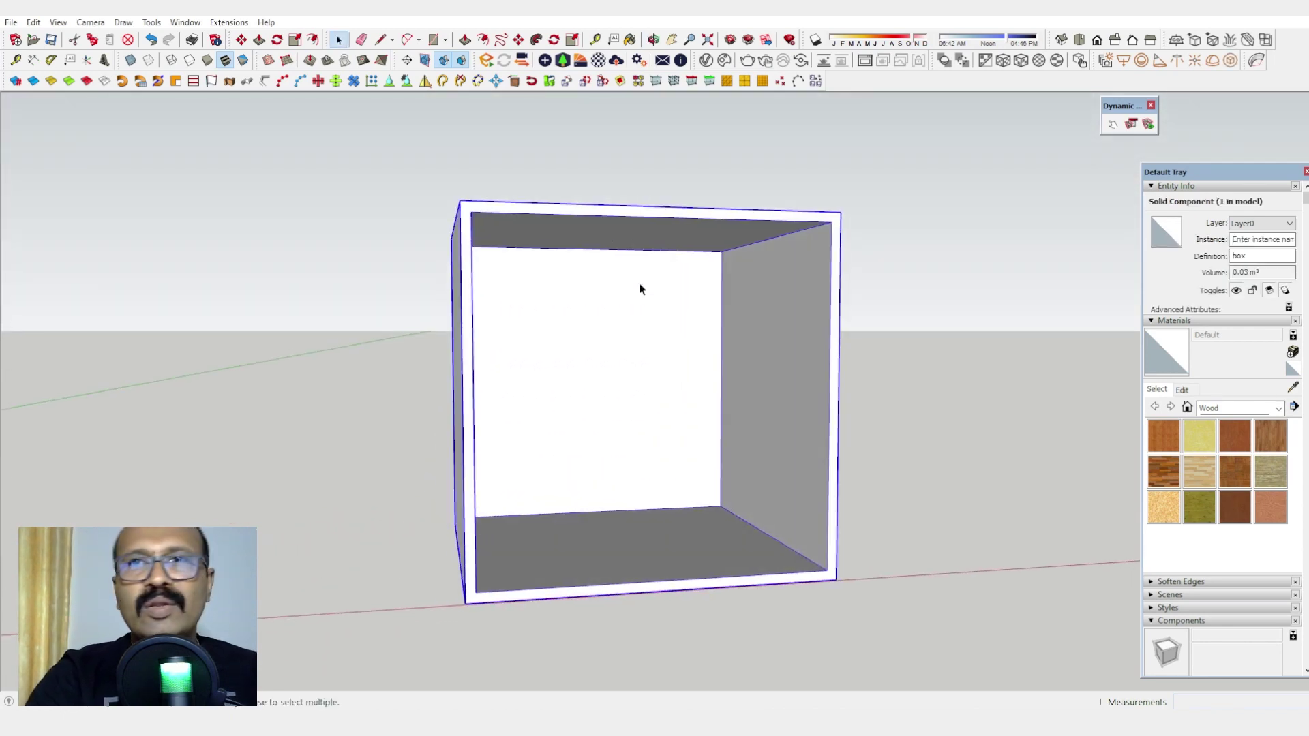
middle_drag(640, 286, 599, 296)
key(space)
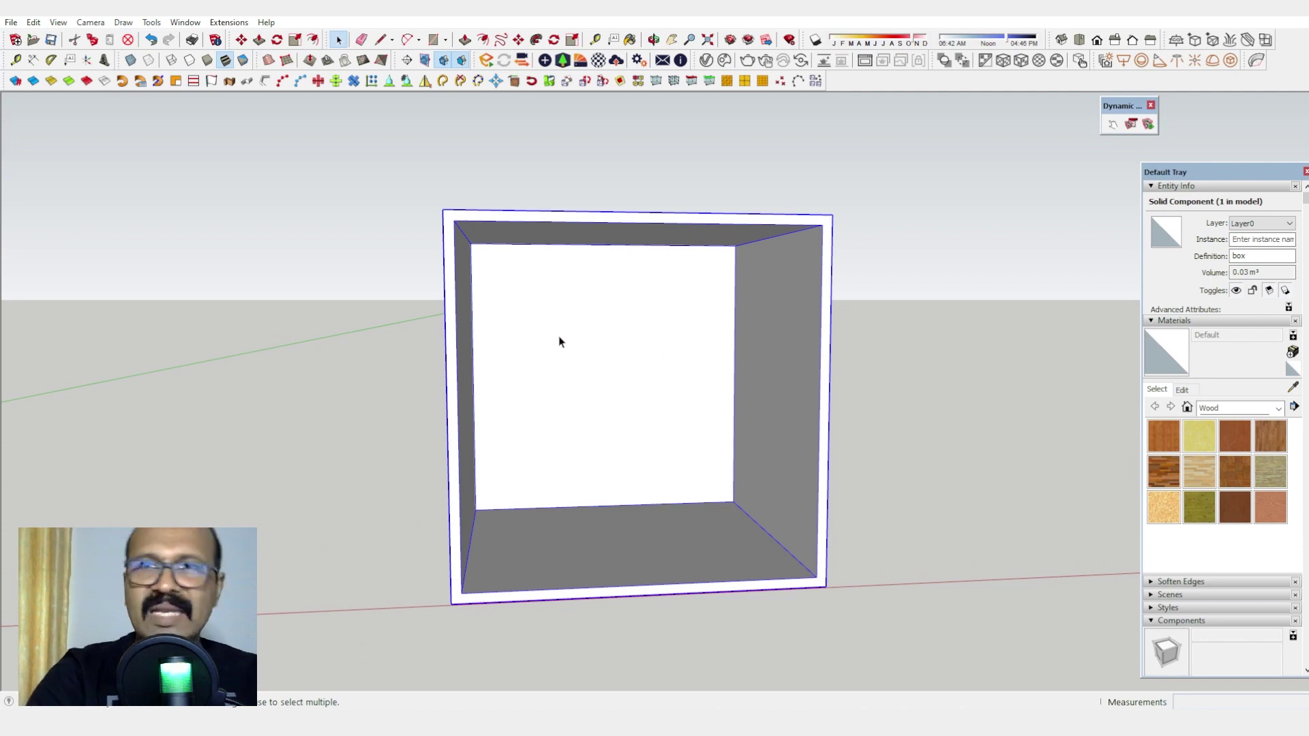
middle_drag(536, 496, 727, 549)
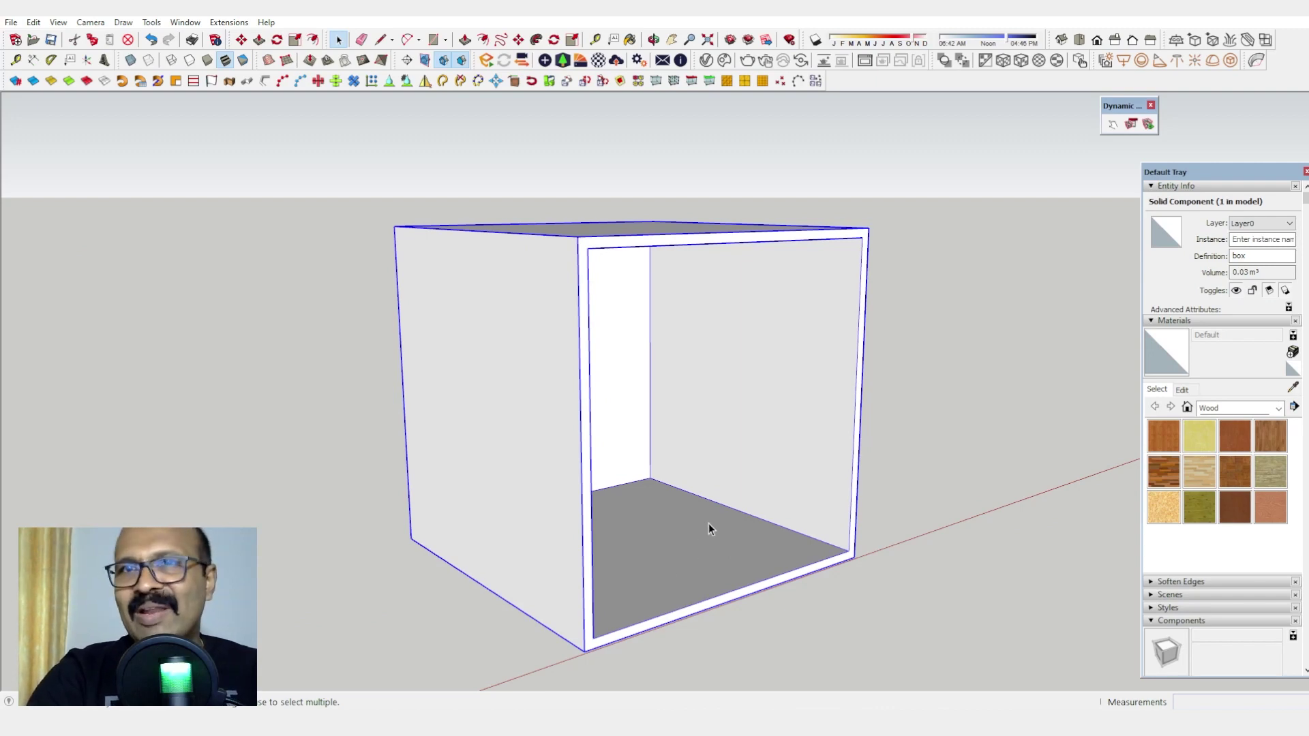
middle_drag(707, 518, 528, 469)
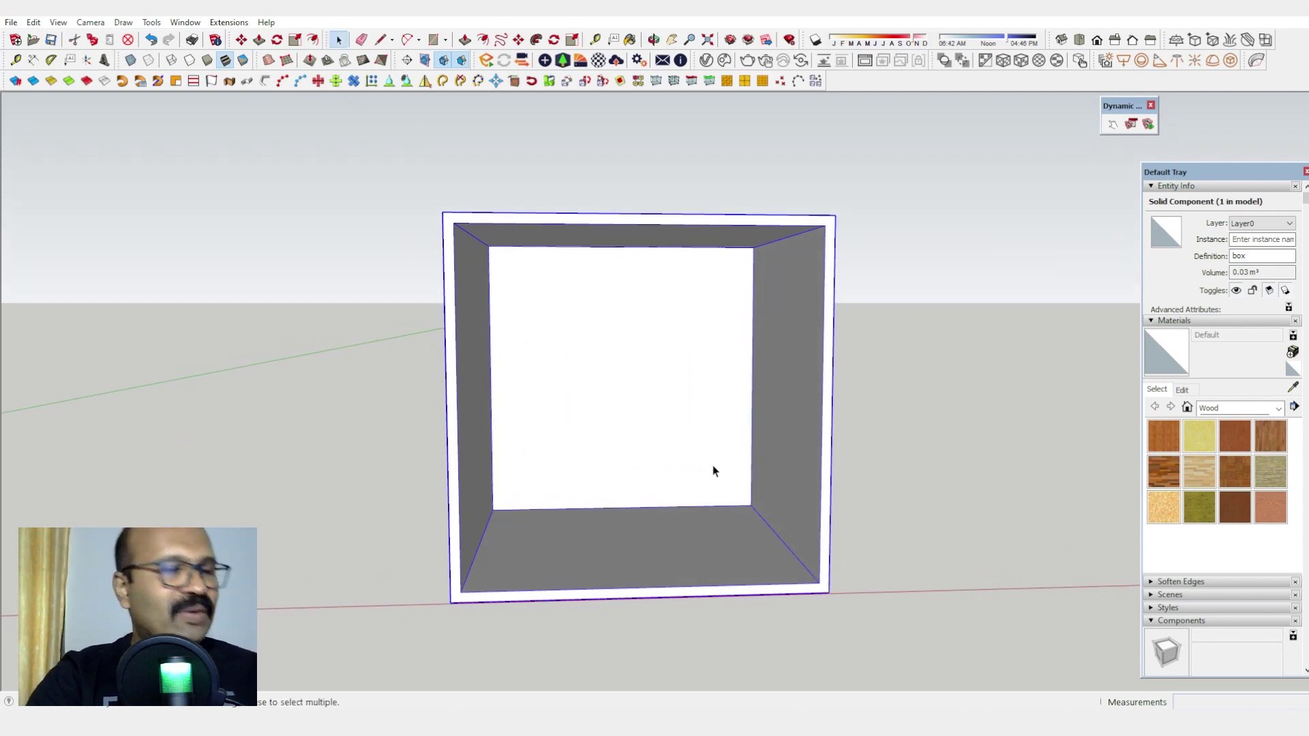
middle_drag(713, 470, 679, 454)
Step: Place a guide 0.14m below the top edge and draw a rectangle over that top strip
key(t)
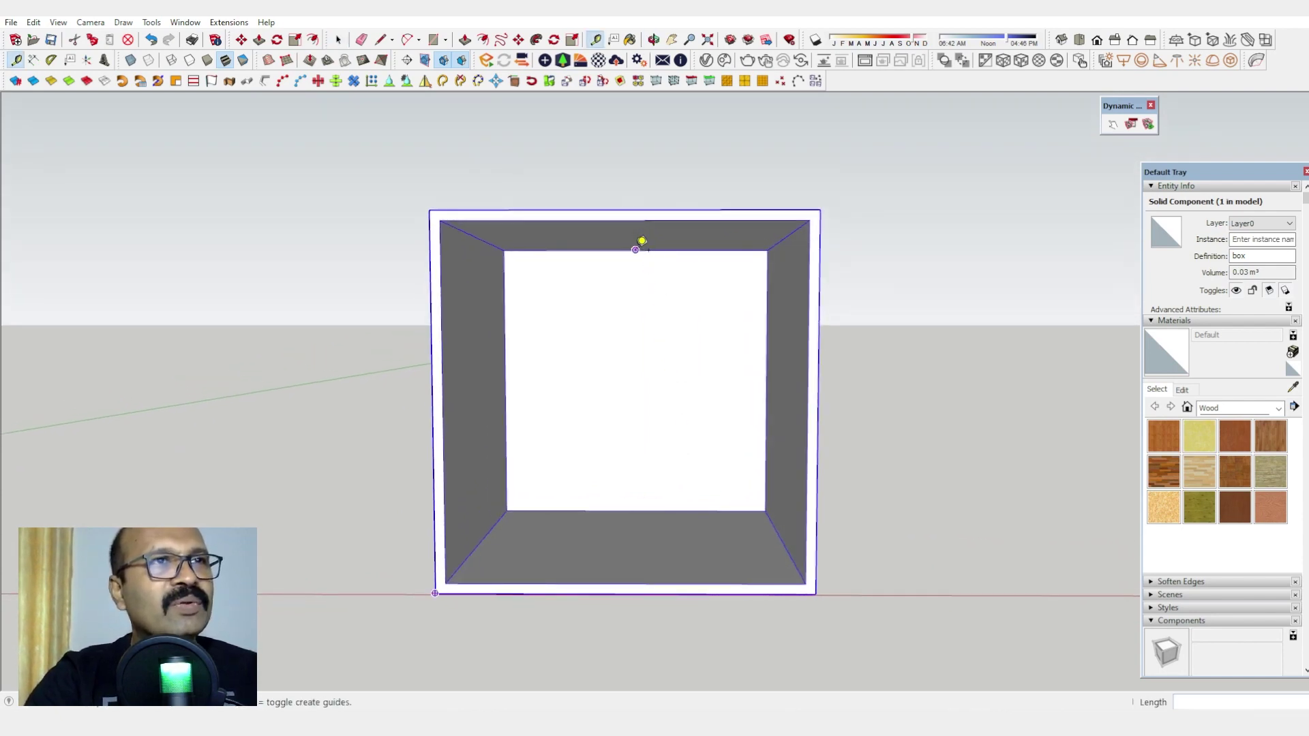
click(637, 247)
text(.14)
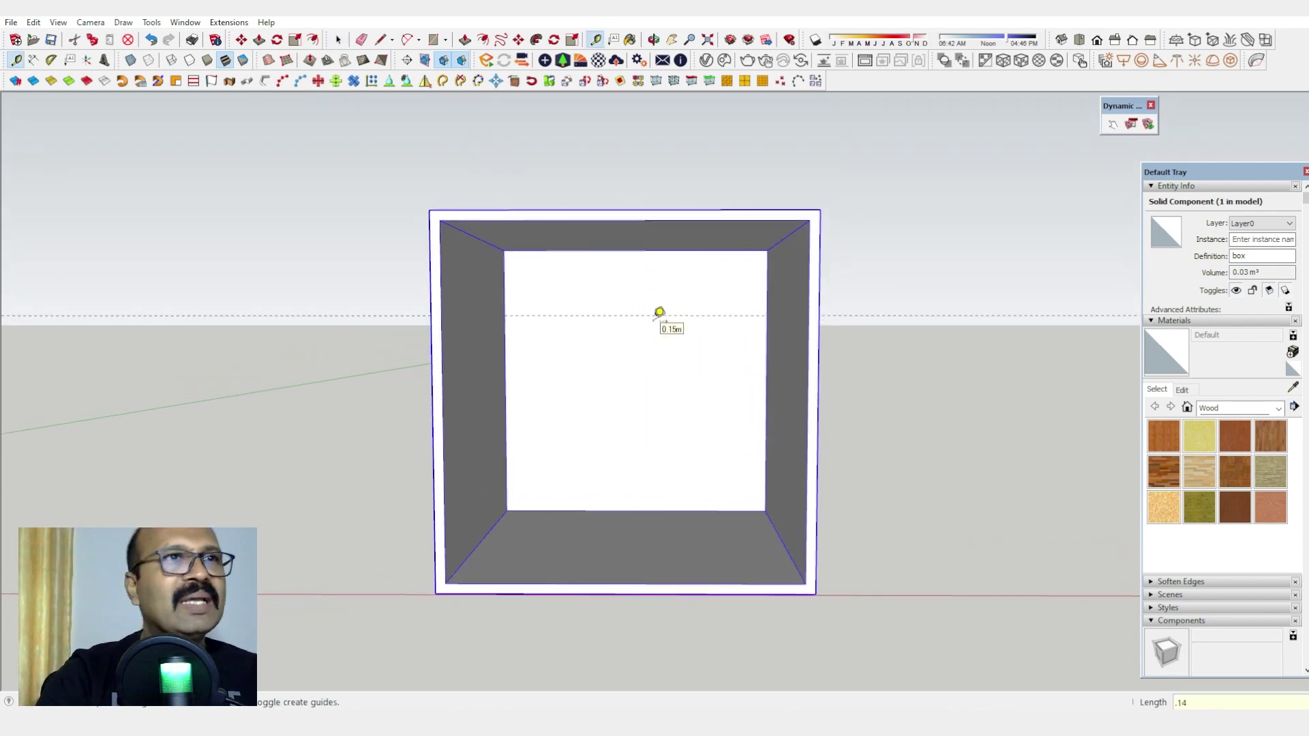
key(Return)
key(r)
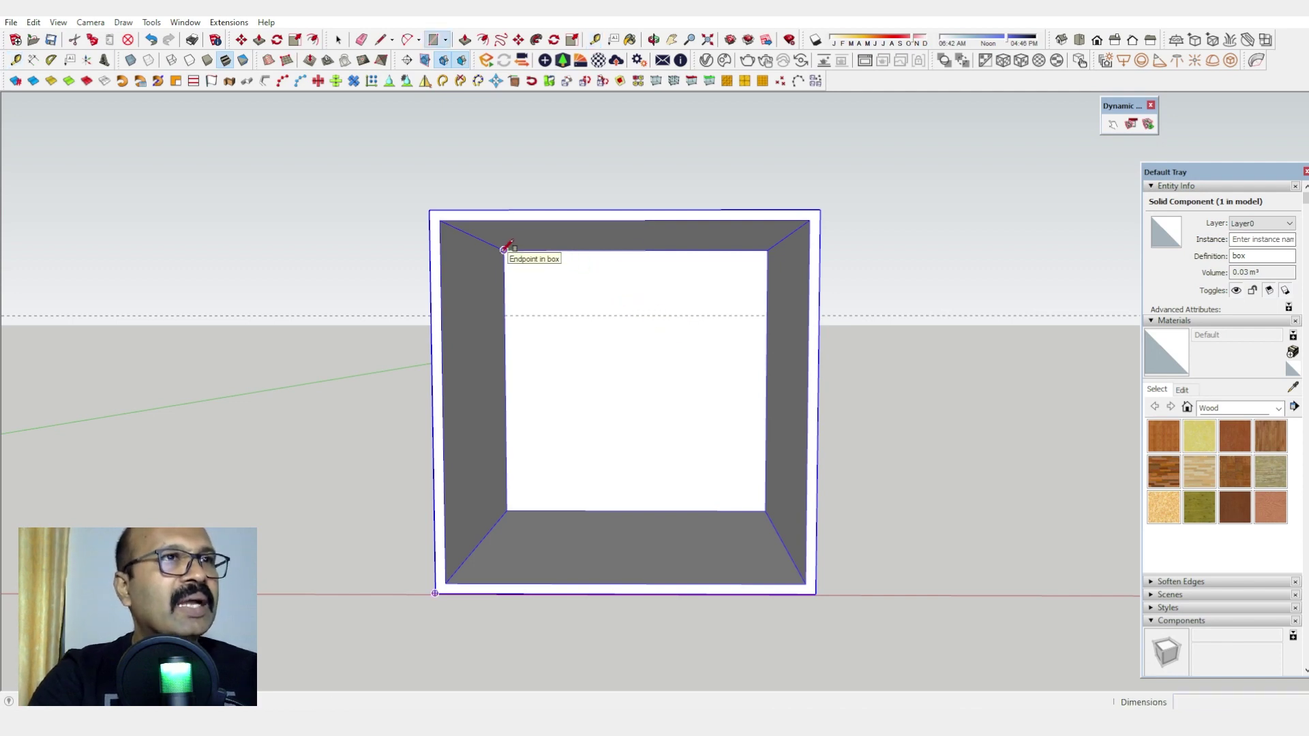
click(504, 251)
click(767, 314)
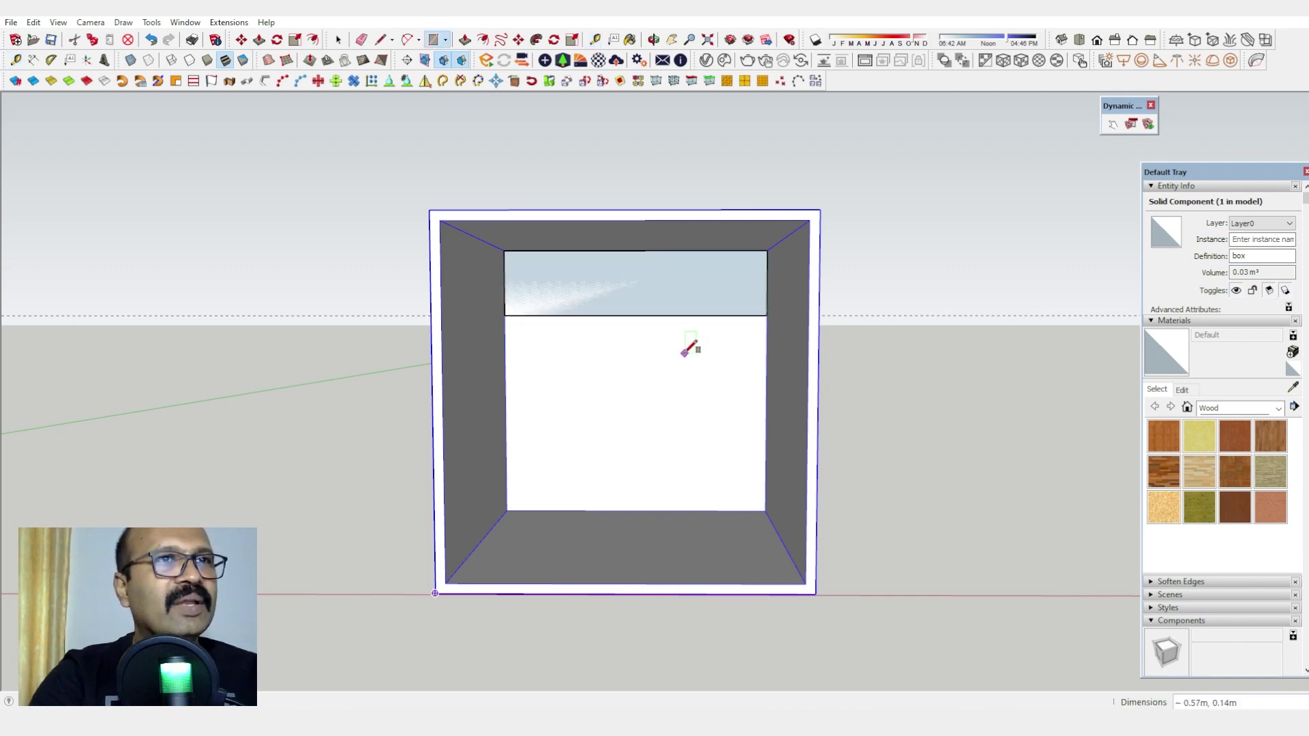
Step: Turn the top strip rectangle into a component named 'drawer'
middle_drag(693, 348, 695, 341)
key(space)
drag(486, 235, 840, 343)
right_click(689, 283)
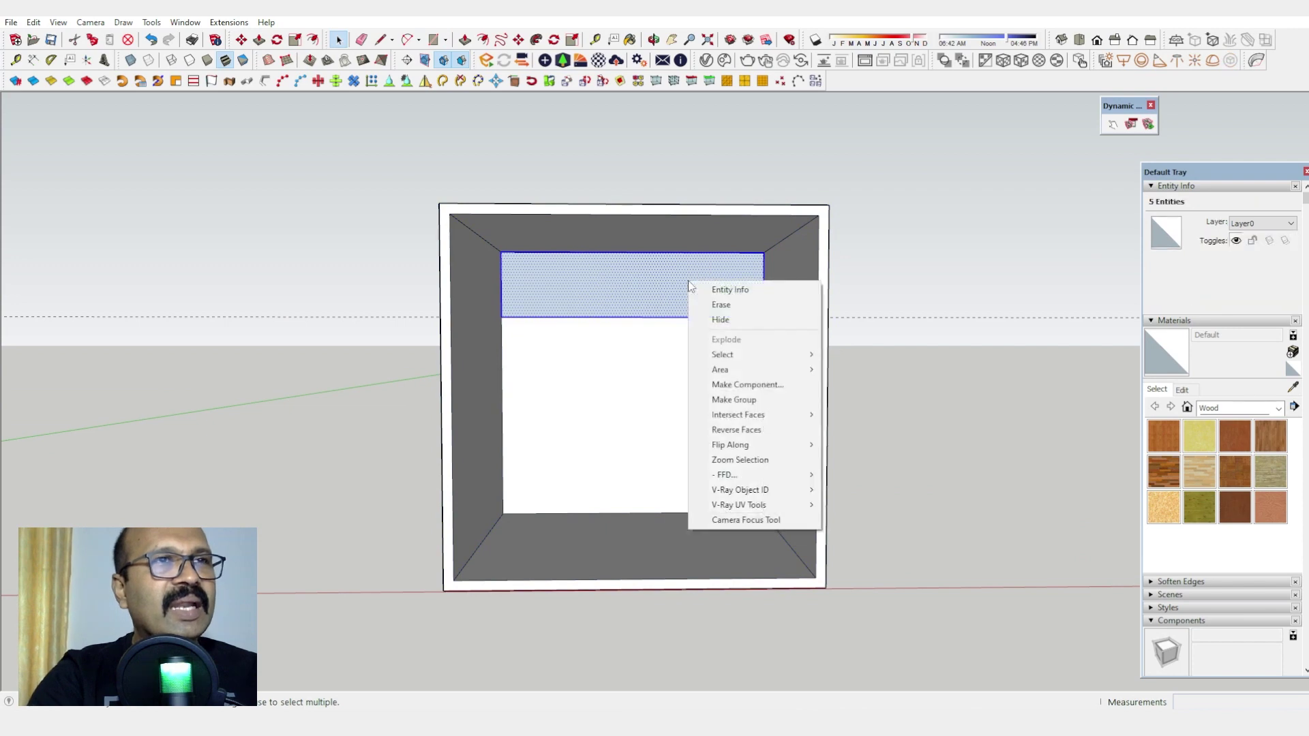
click(768, 386)
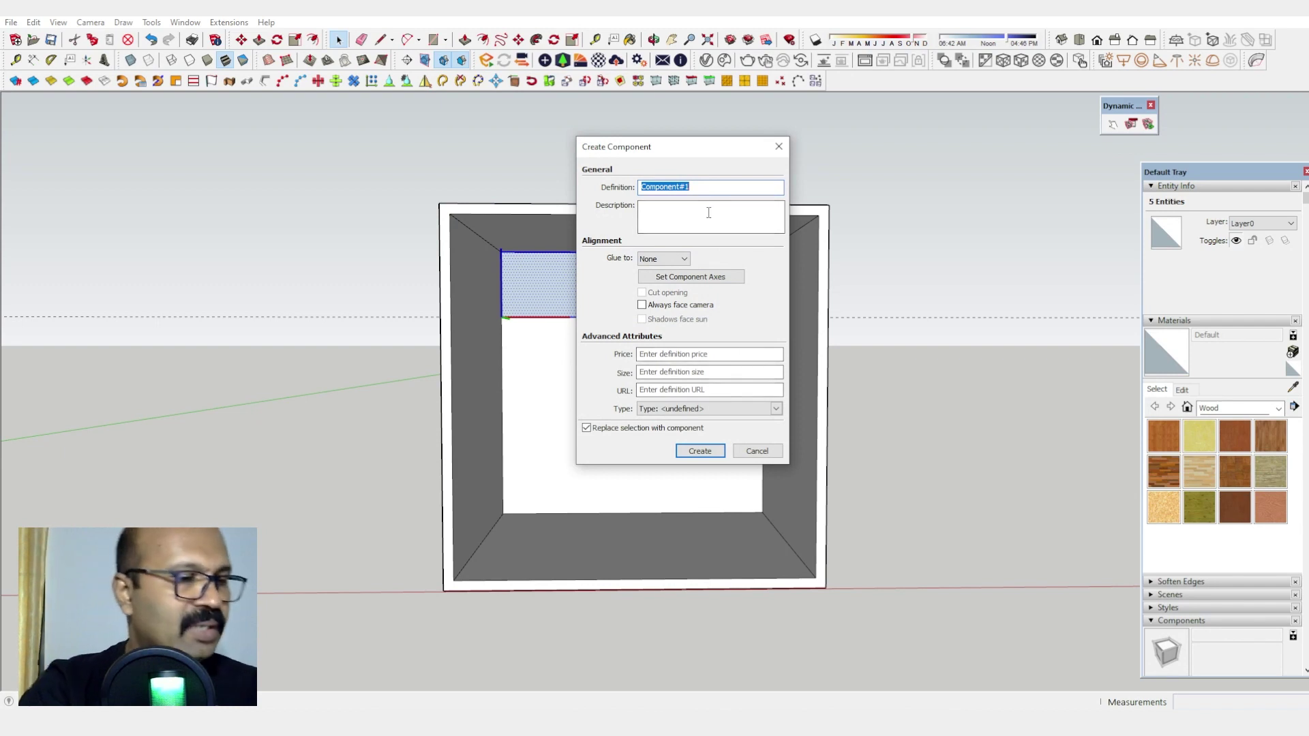
text(drawer)
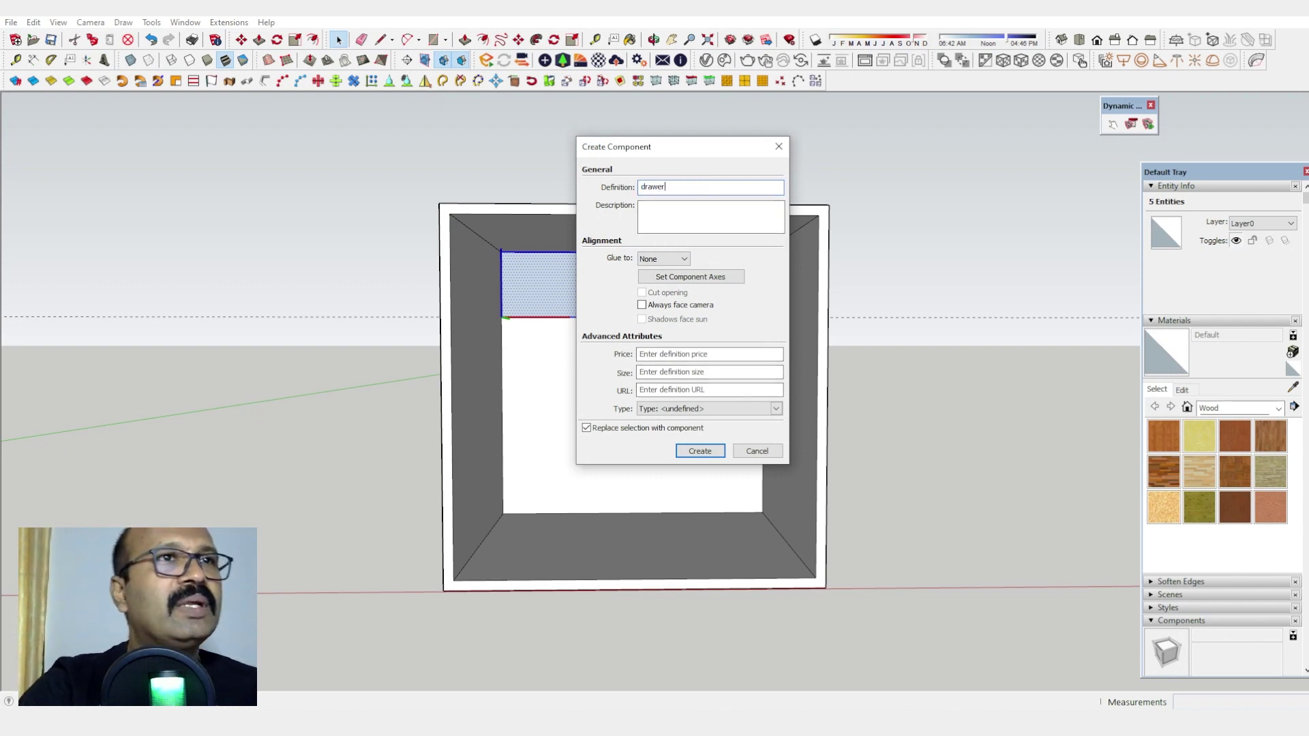
click(700, 452)
middle_drag(643, 429, 693, 336)
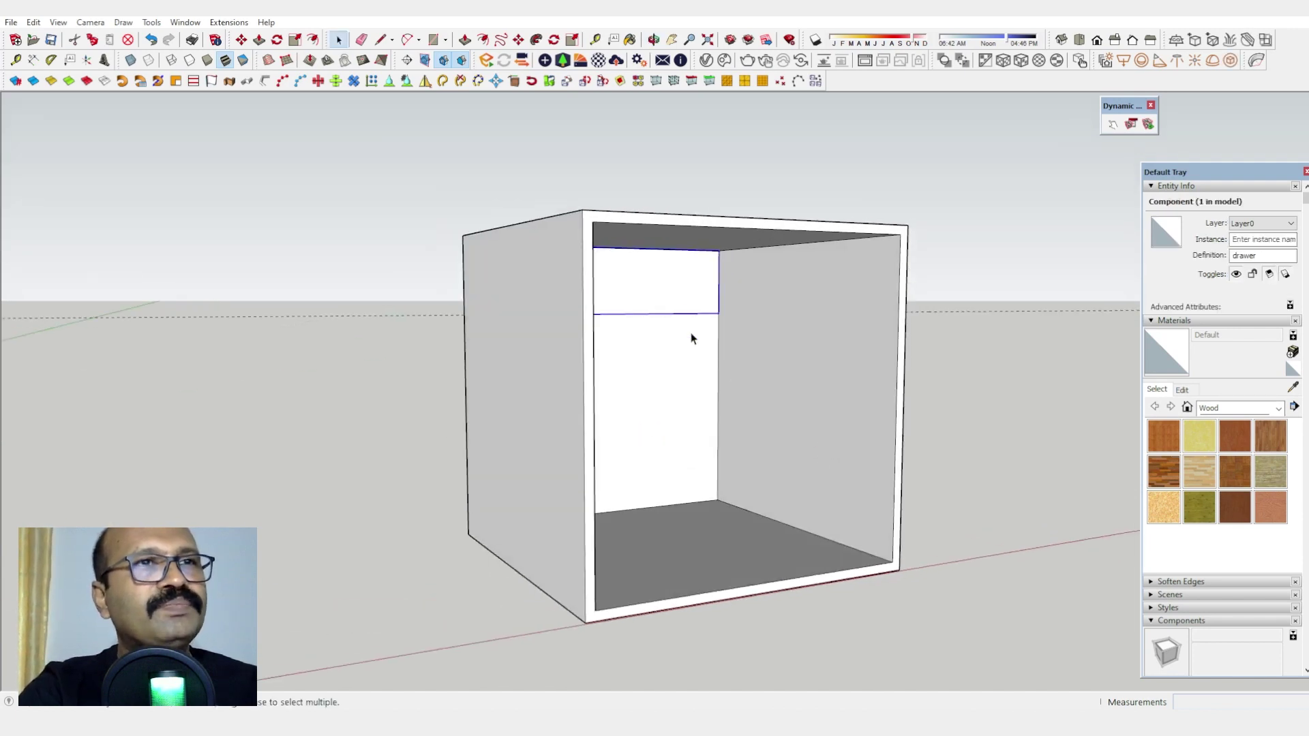
Step: Push/Pull the drawer strip out to fill the cabinet's top opening
double_click(682, 297)
key(p)
drag(682, 295, 745, 233)
key(Escape)
middle_drag(827, 295, 694, 456)
scroll(675, 337, down, 3)
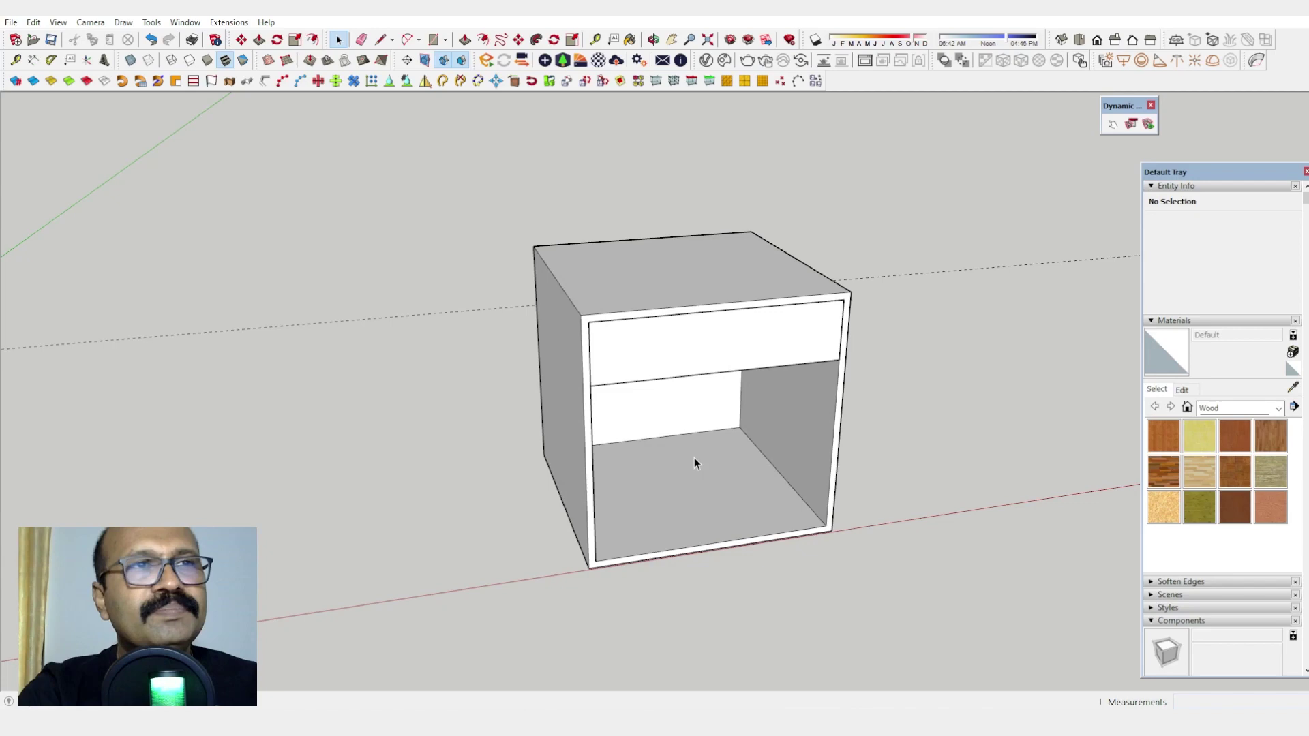
Step: Move the drawer component out beside the cabinet and open it for editing
click(753, 352)
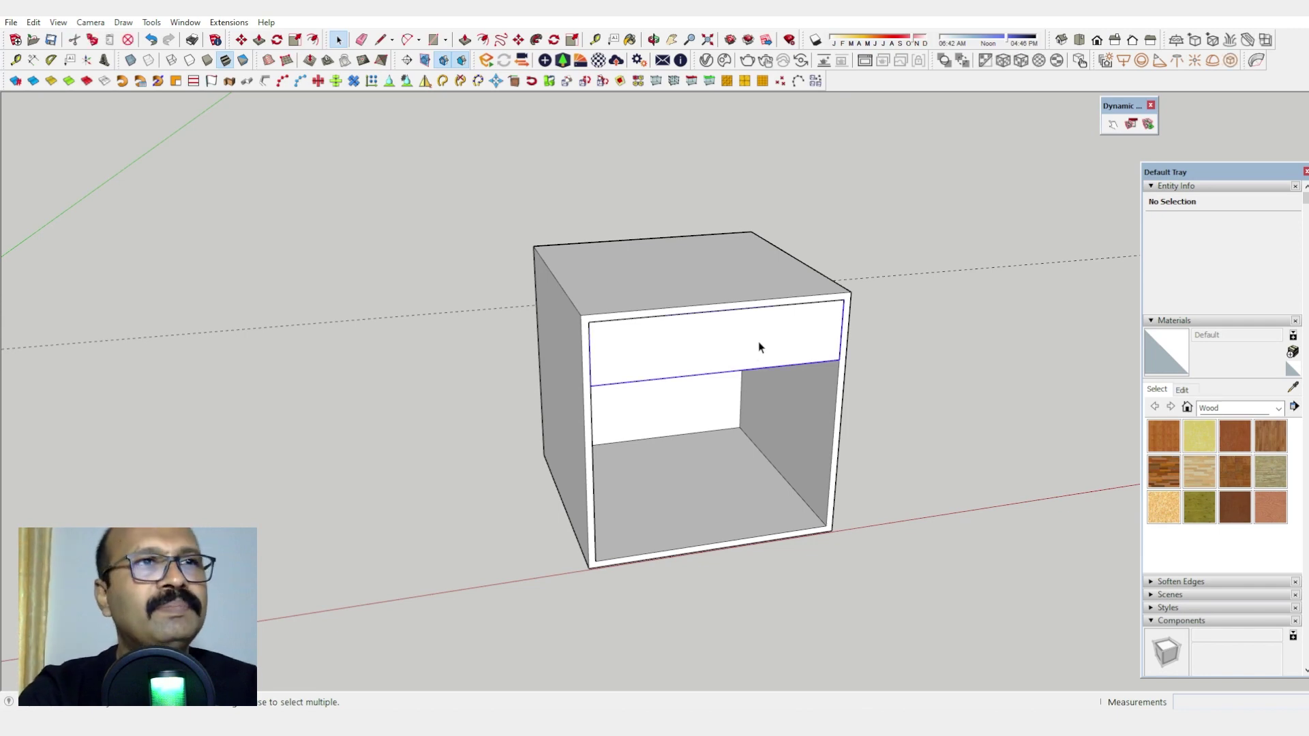
key(m)
click(590, 323)
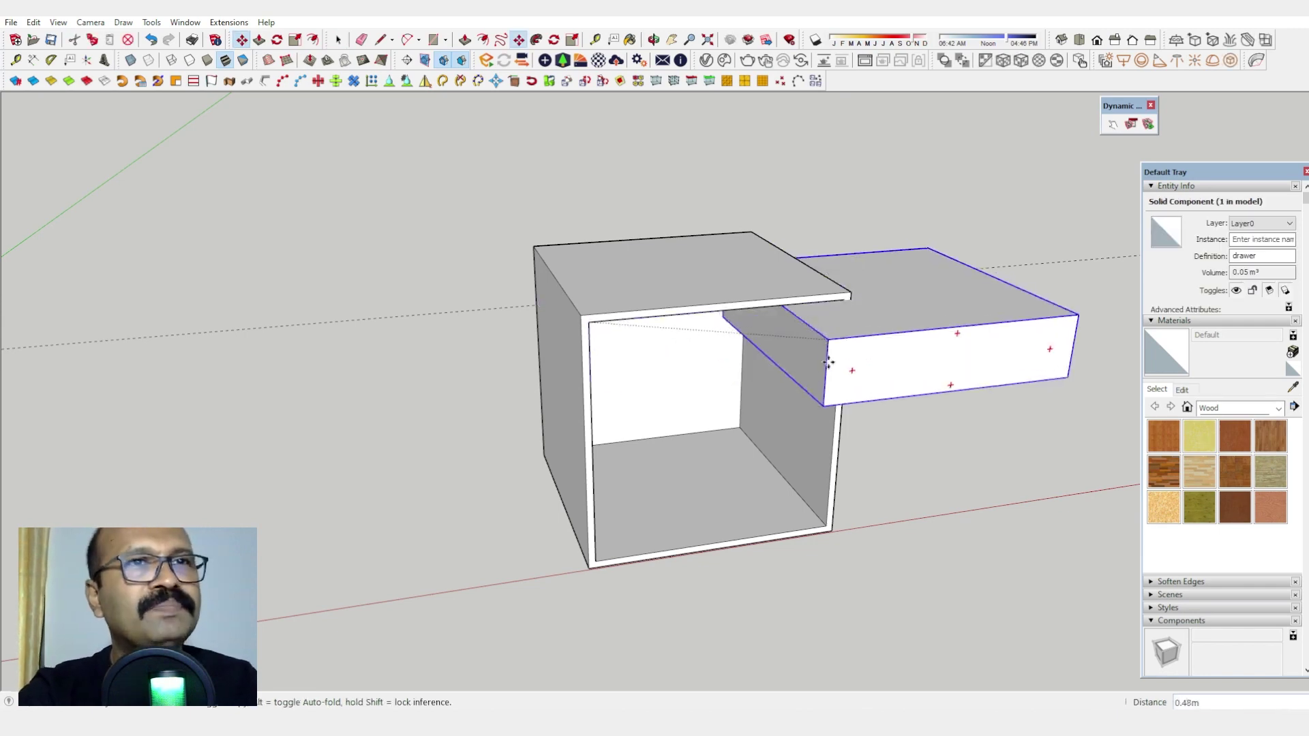
scroll(818, 334, down, 2)
middle_drag(944, 370, 741, 291)
scroll(796, 431, up, 3)
key(space)
double_click(753, 297)
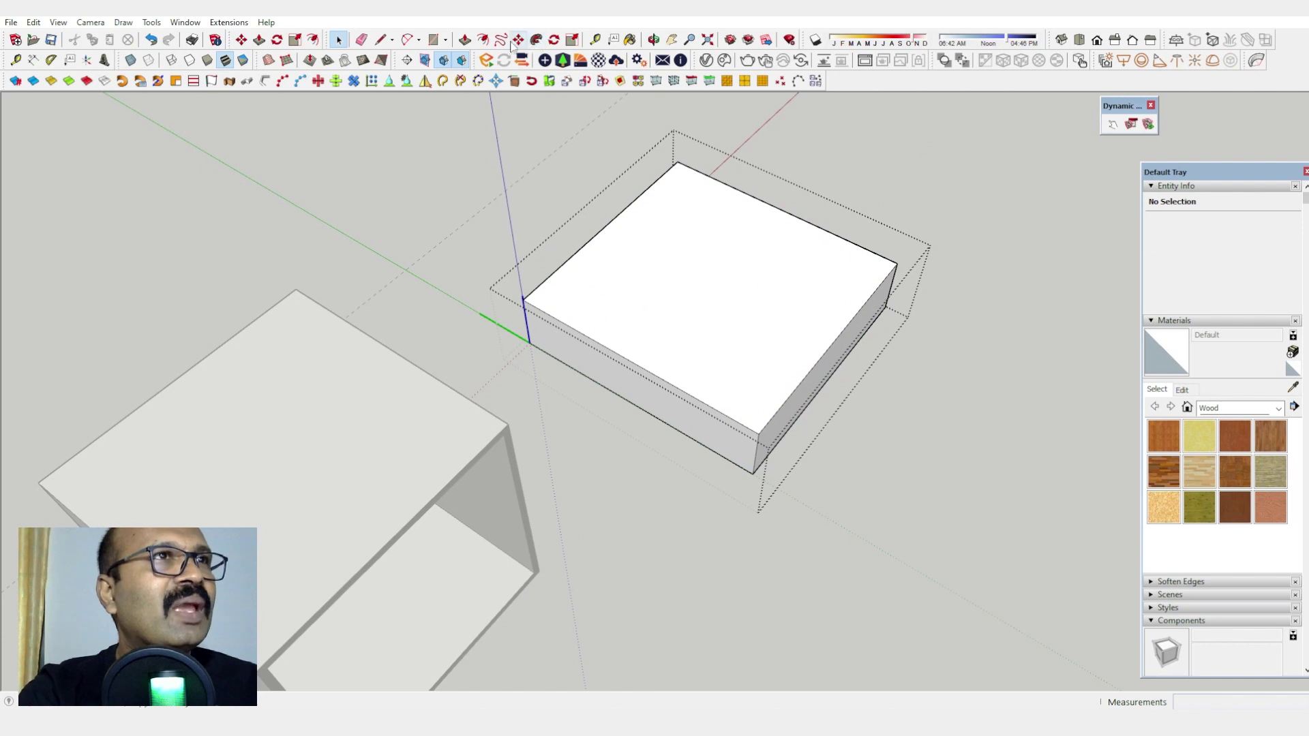
Step: Offset an inset outline on the drawer's top face
click(485, 42)
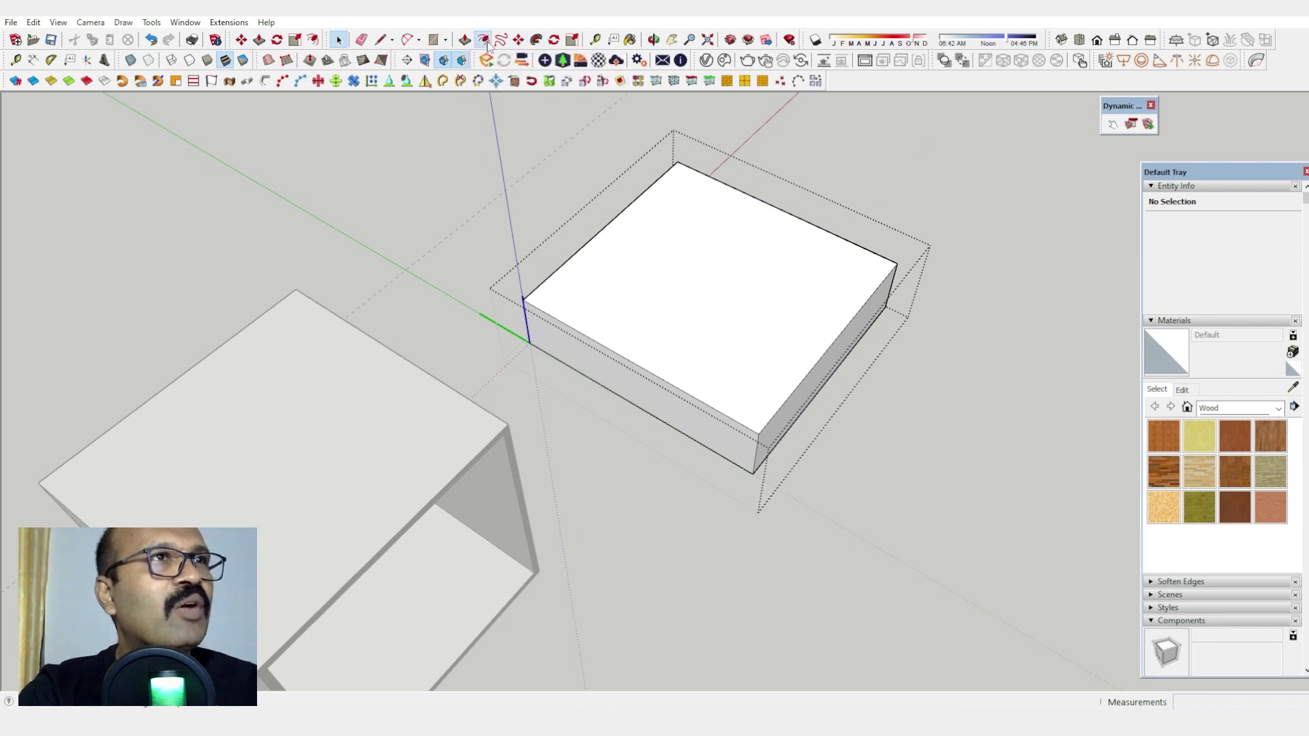
click(738, 193)
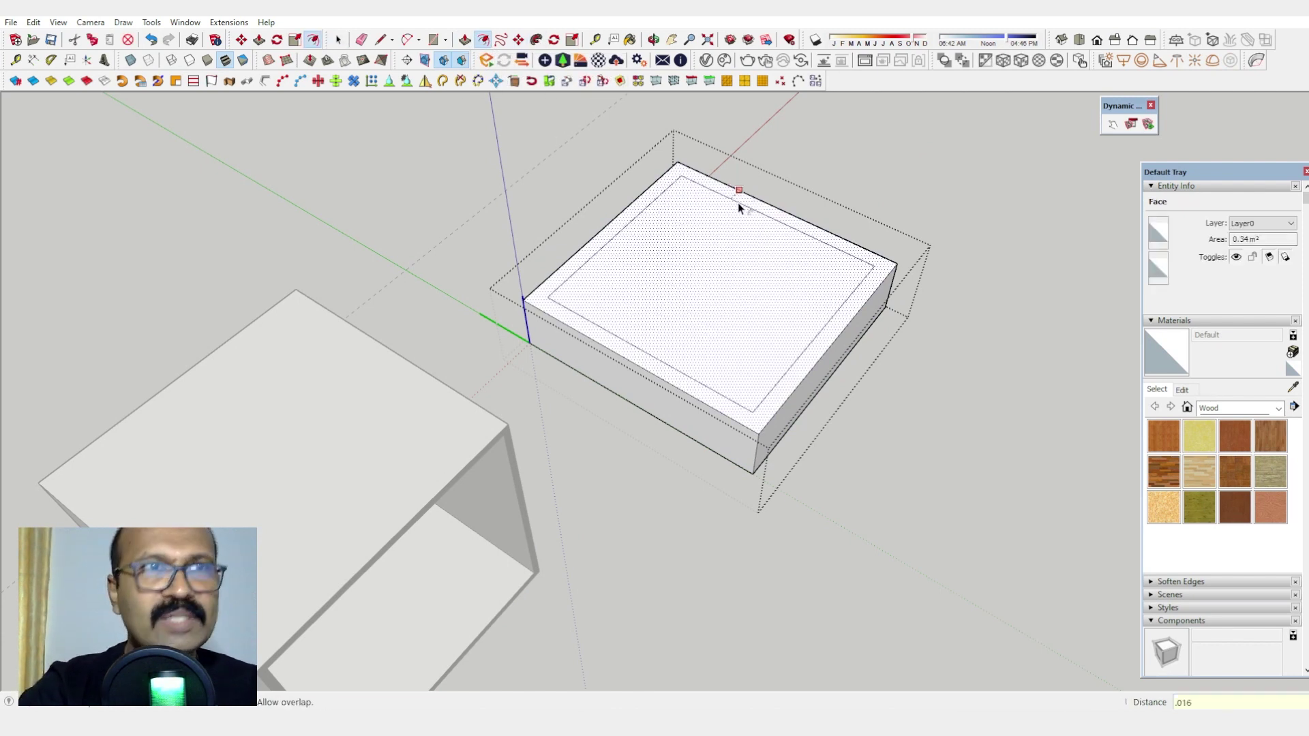
click(737, 203)
scroll(684, 366, up, 3)
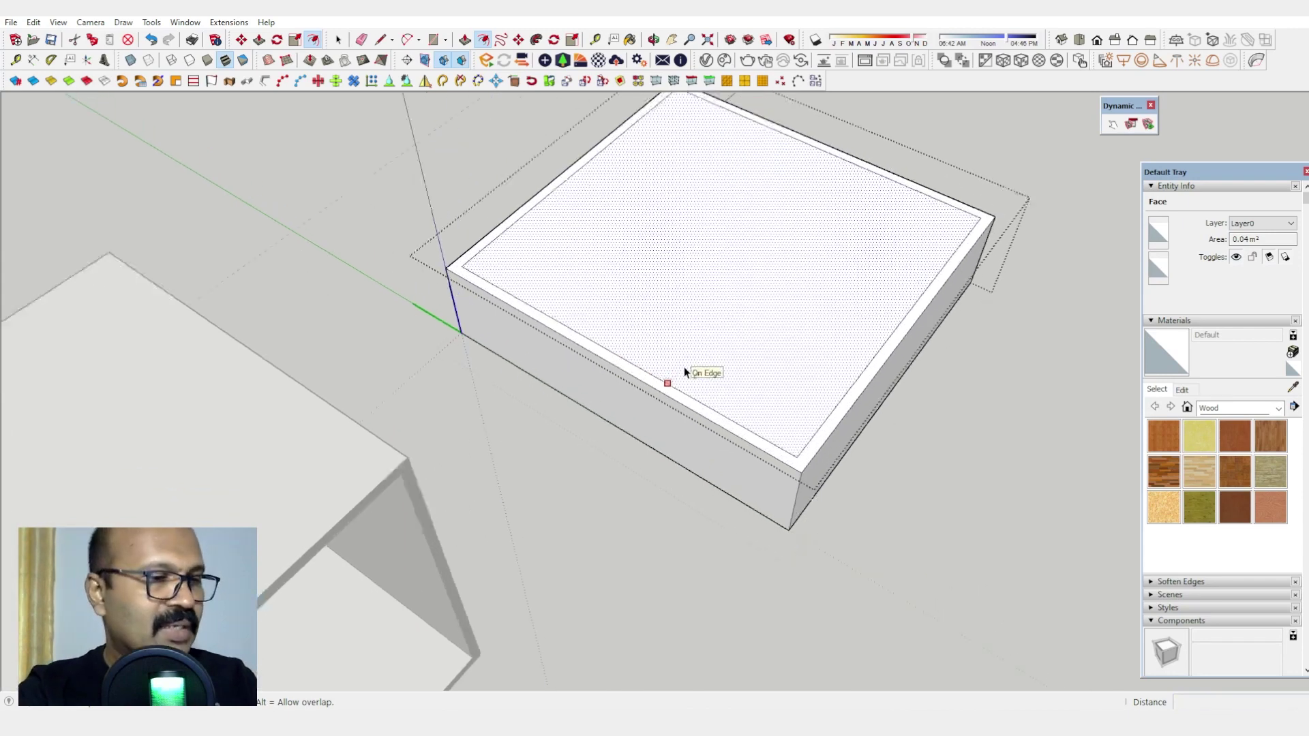
scroll(684, 372, up, 2)
Step: Place a 0.016 guide and push the inner top face down to hollow the drawer
key(t)
click(620, 450)
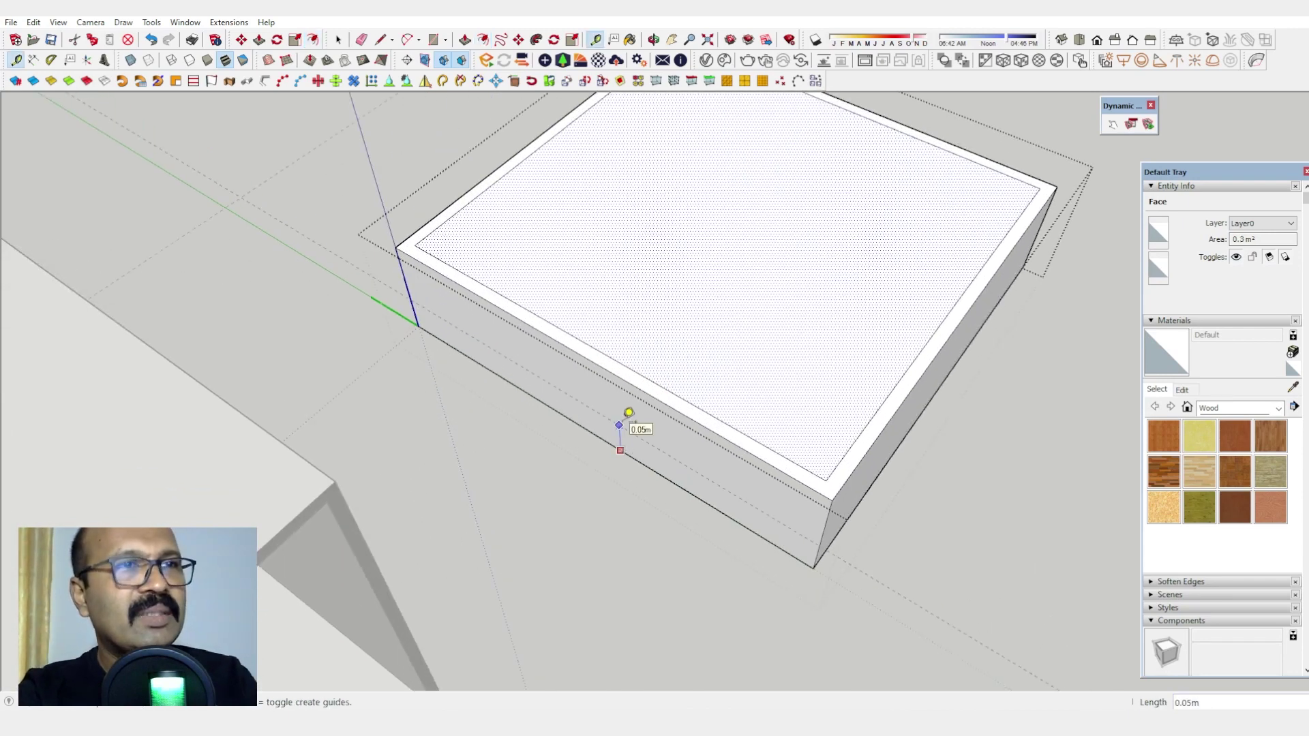
text(.016)
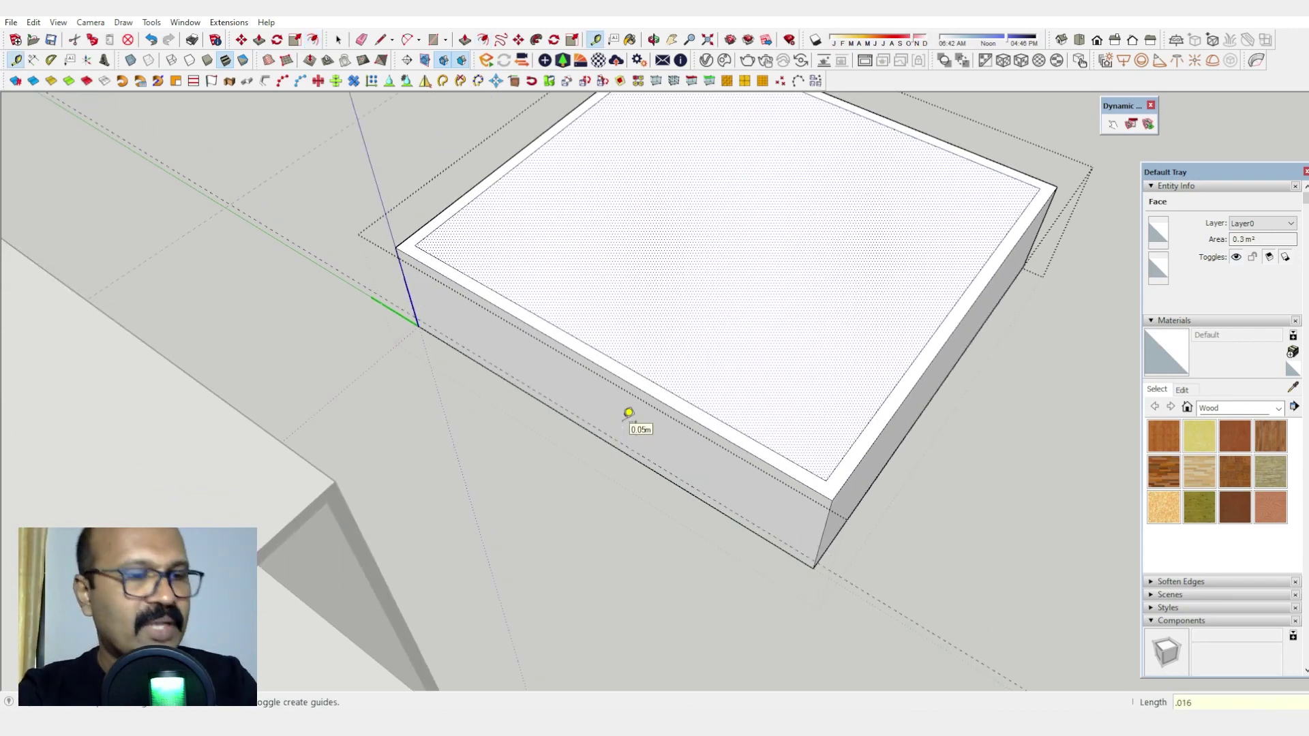
key(Return)
key(p)
click(657, 295)
click(559, 407)
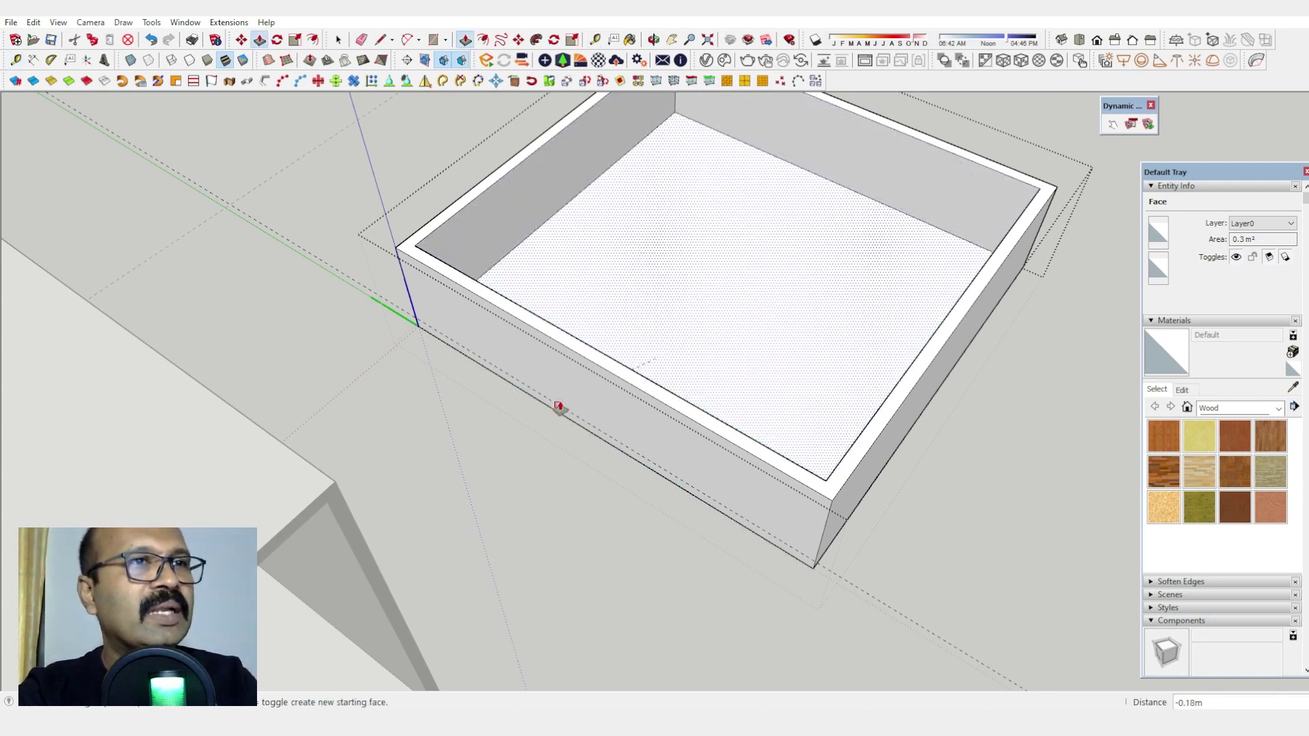
key(space)
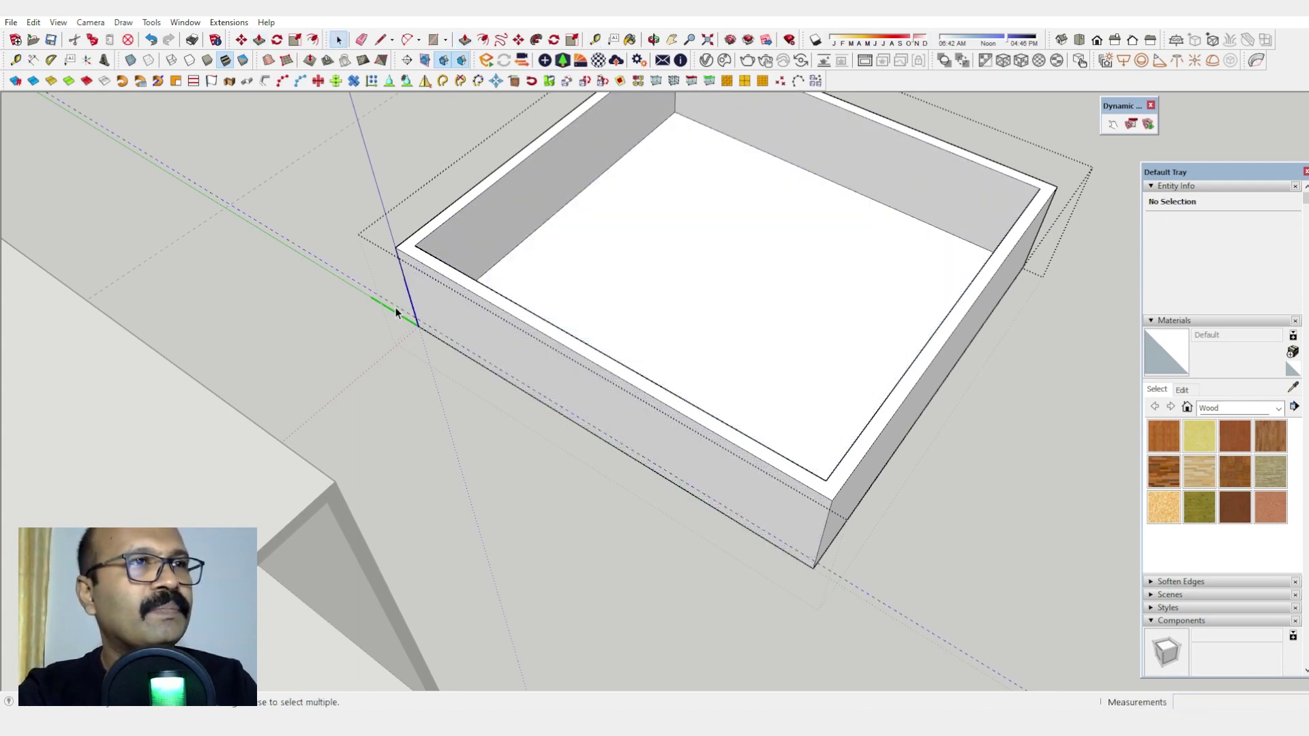
Step: Draw a line at the drawer's top corner and push the rim face down
scroll(396, 309, down, 2)
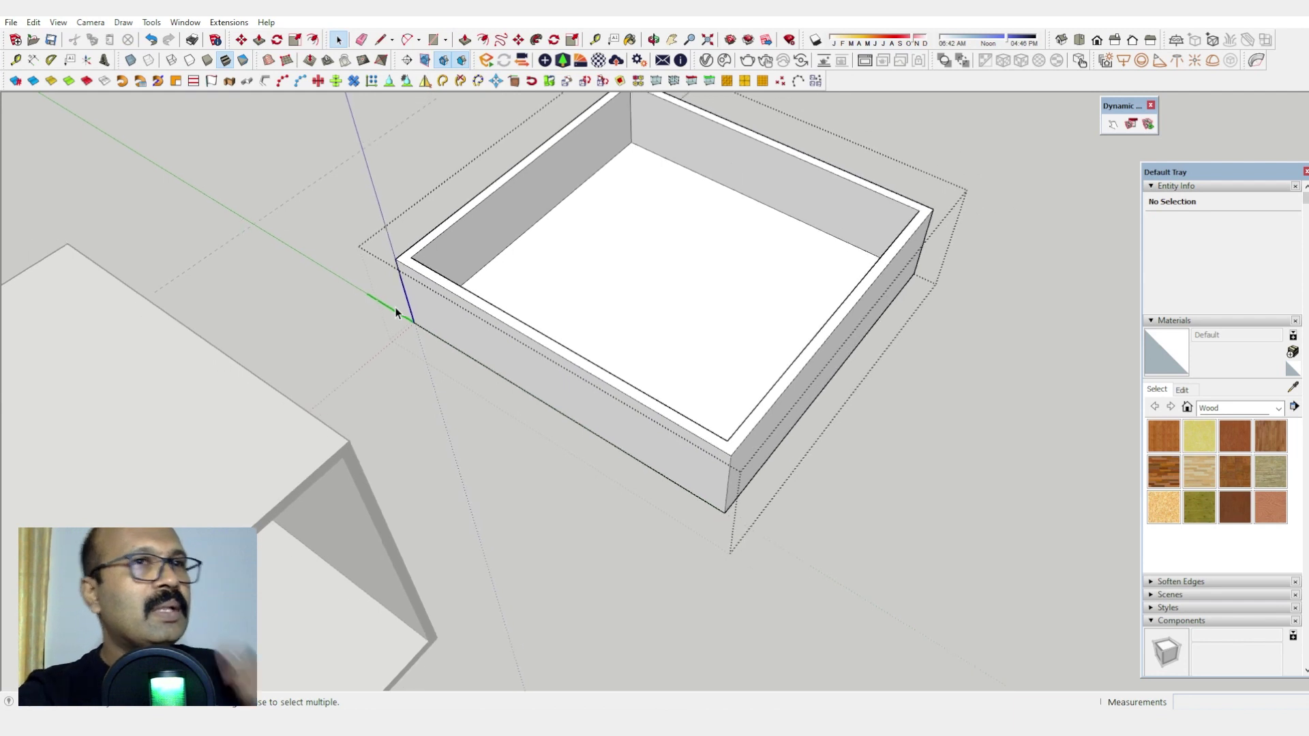
middle_drag(739, 374, 736, 304)
scroll(712, 446, up, 3)
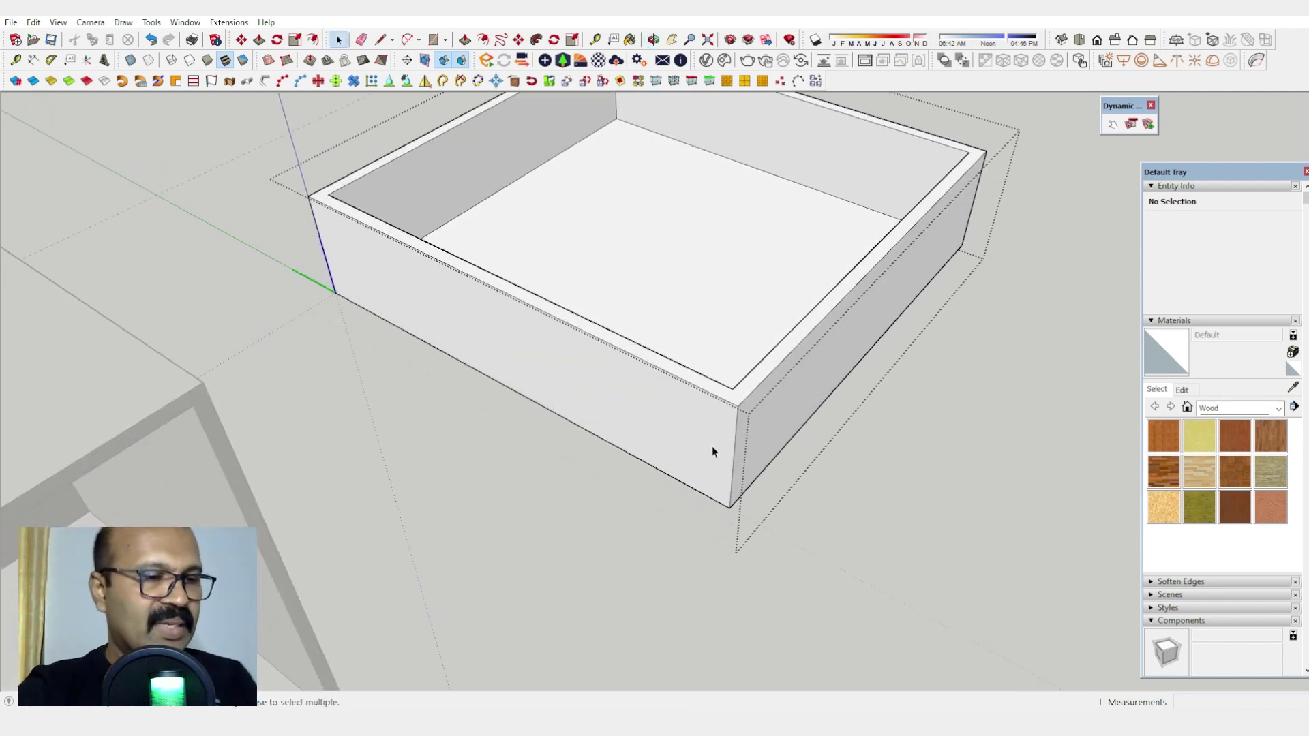
key(l)
click(732, 389)
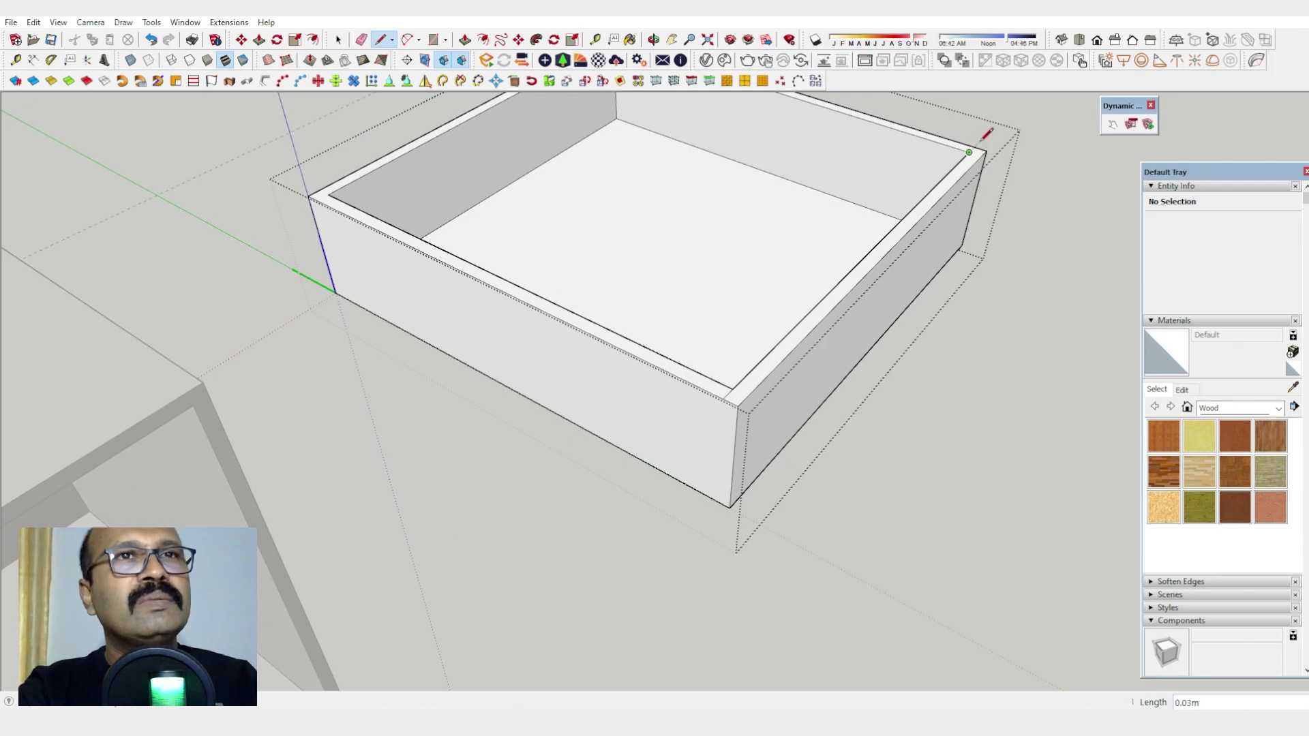
scroll(979, 142, up, 3)
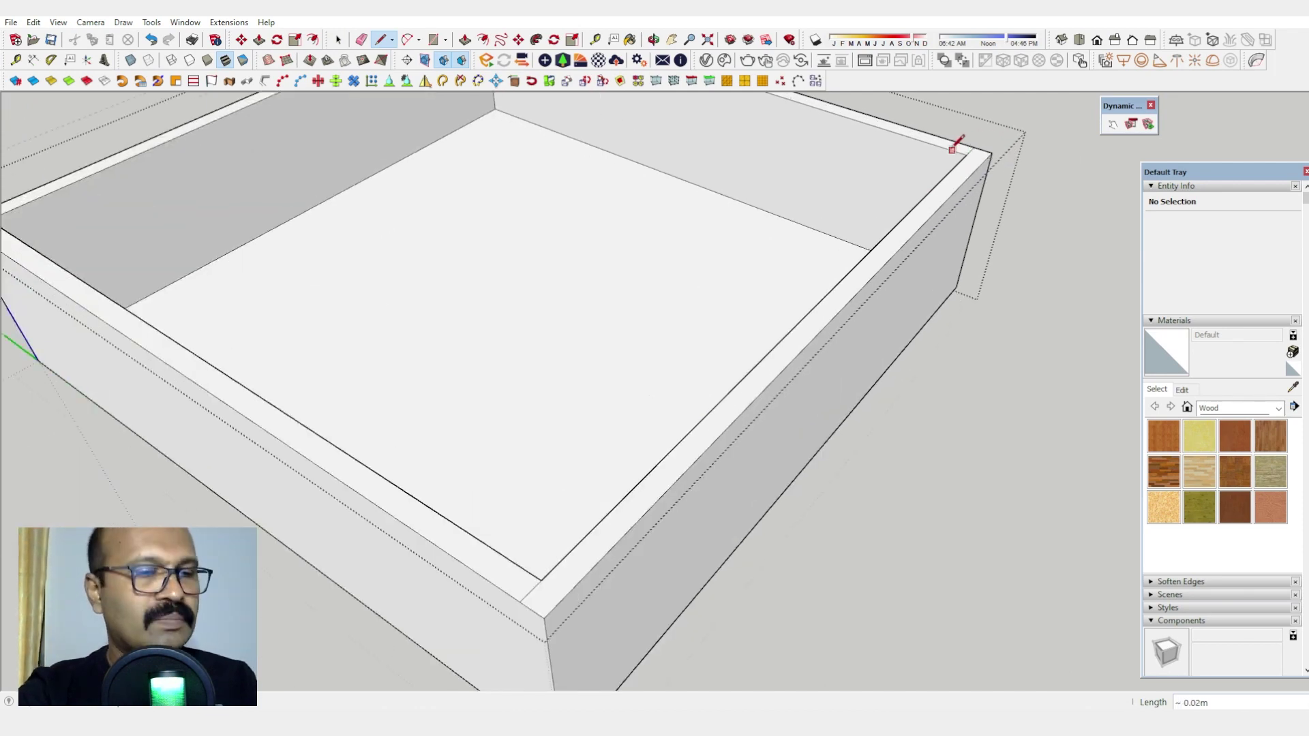
key(p)
click(928, 150)
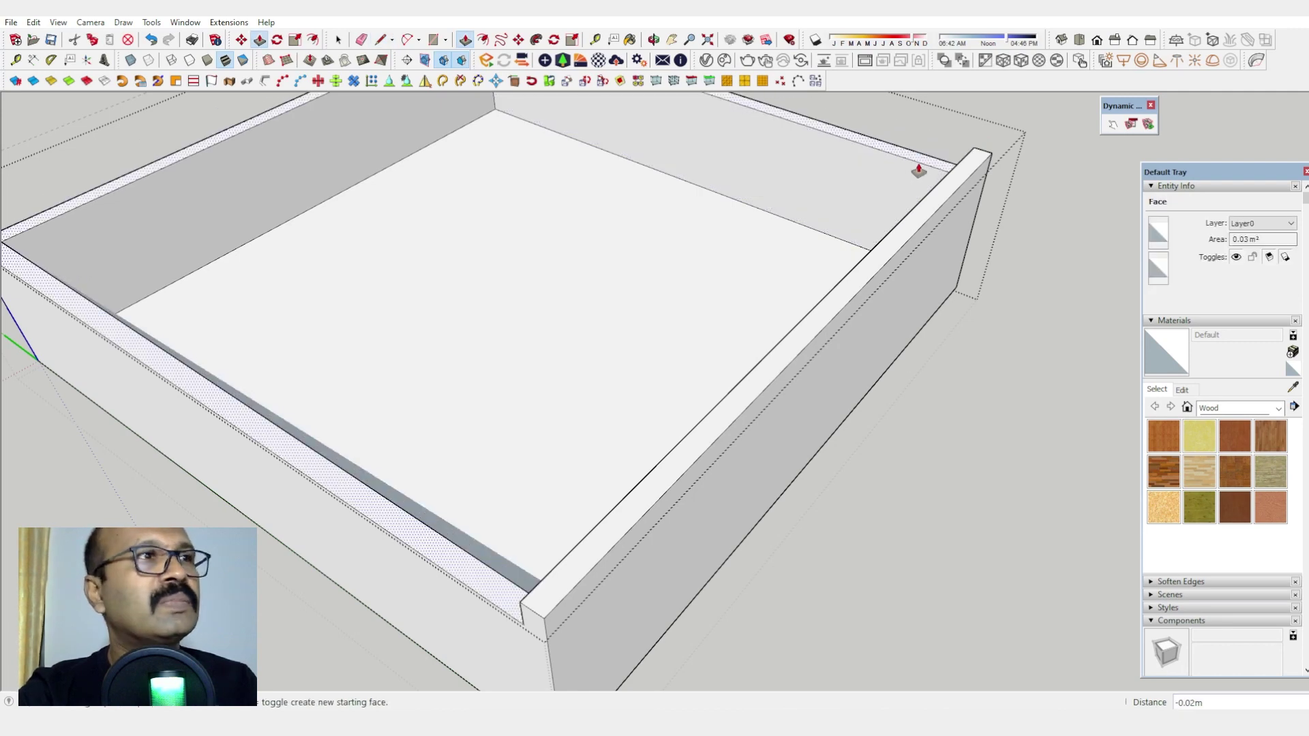
Step: Erase the leftover line at the rim corner and view the drawer from above
scroll(710, 307, down, 3)
middle_drag(709, 306, 875, 332)
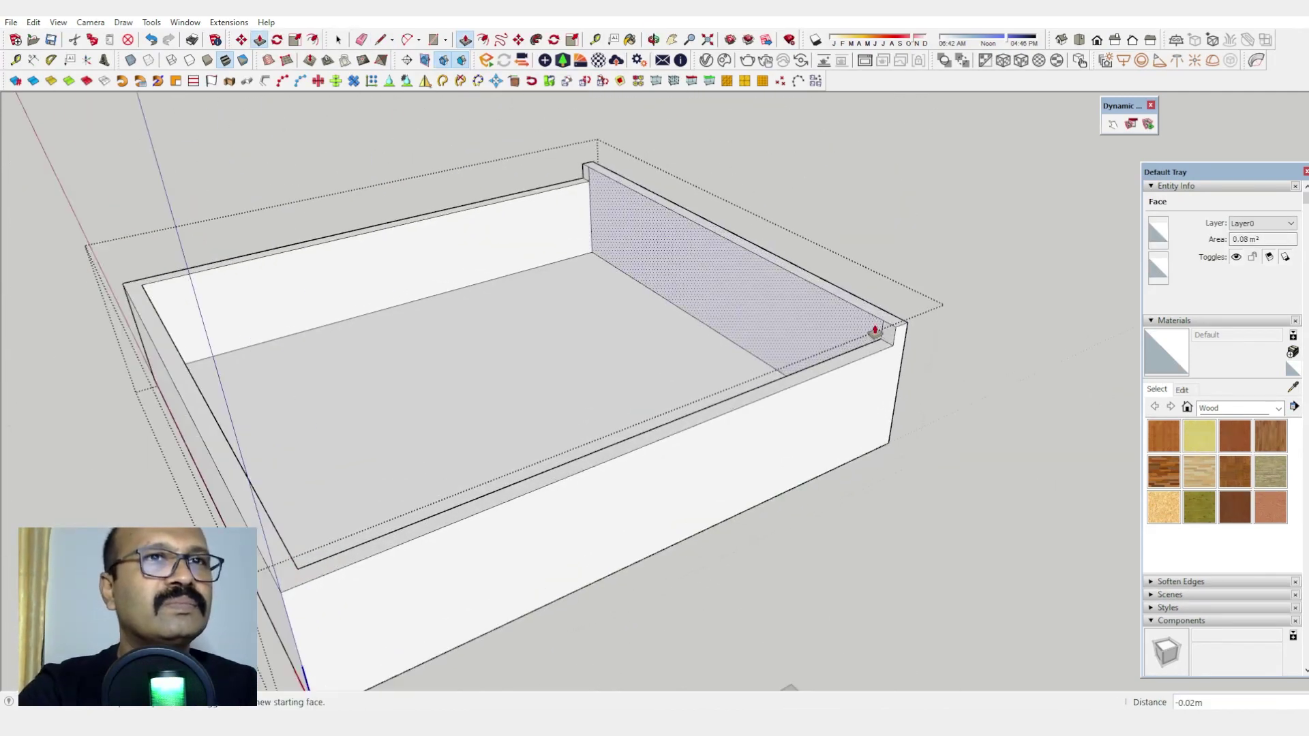
key(e)
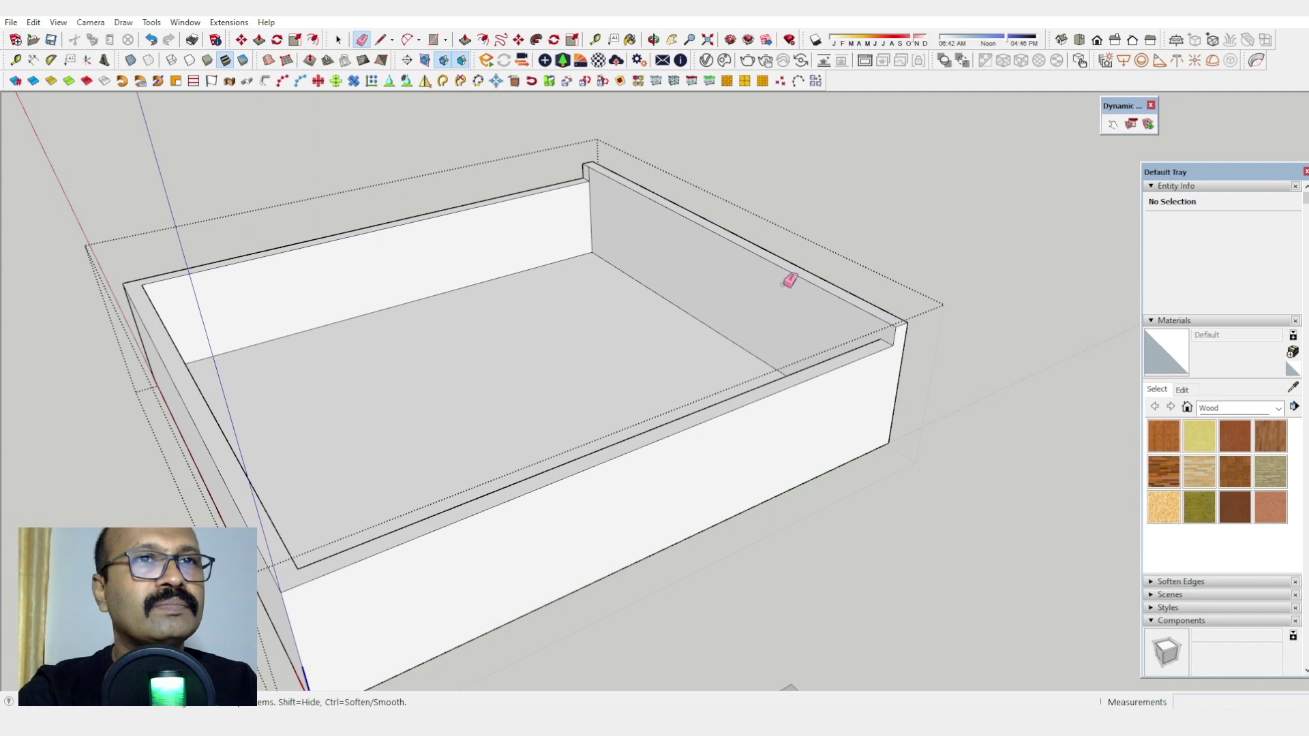
mouse_move(593, 167)
middle_down()
mouse_move(476, 350)
mouse_move(742, 362)
mouse_move(872, 408)
middle_up()
key(space)
scroll(717, 361, down, 5)
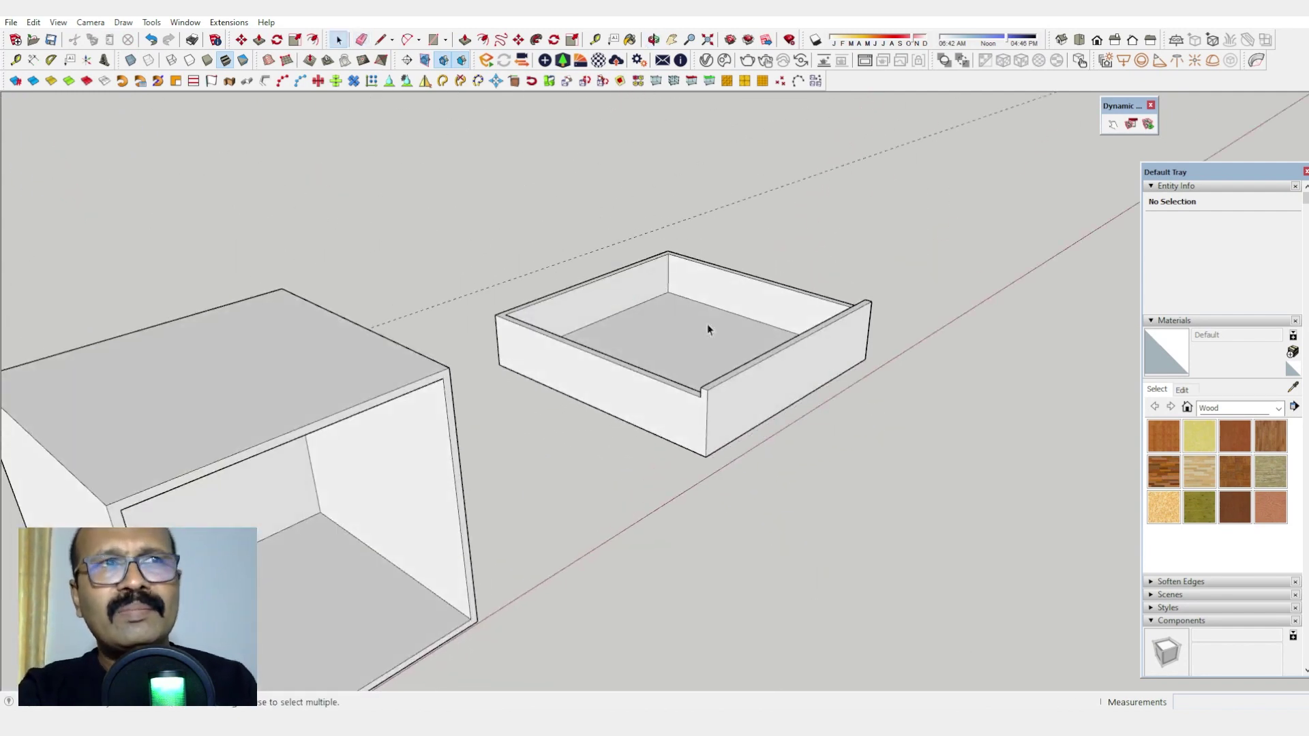
middle_drag(693, 317, 700, 377)
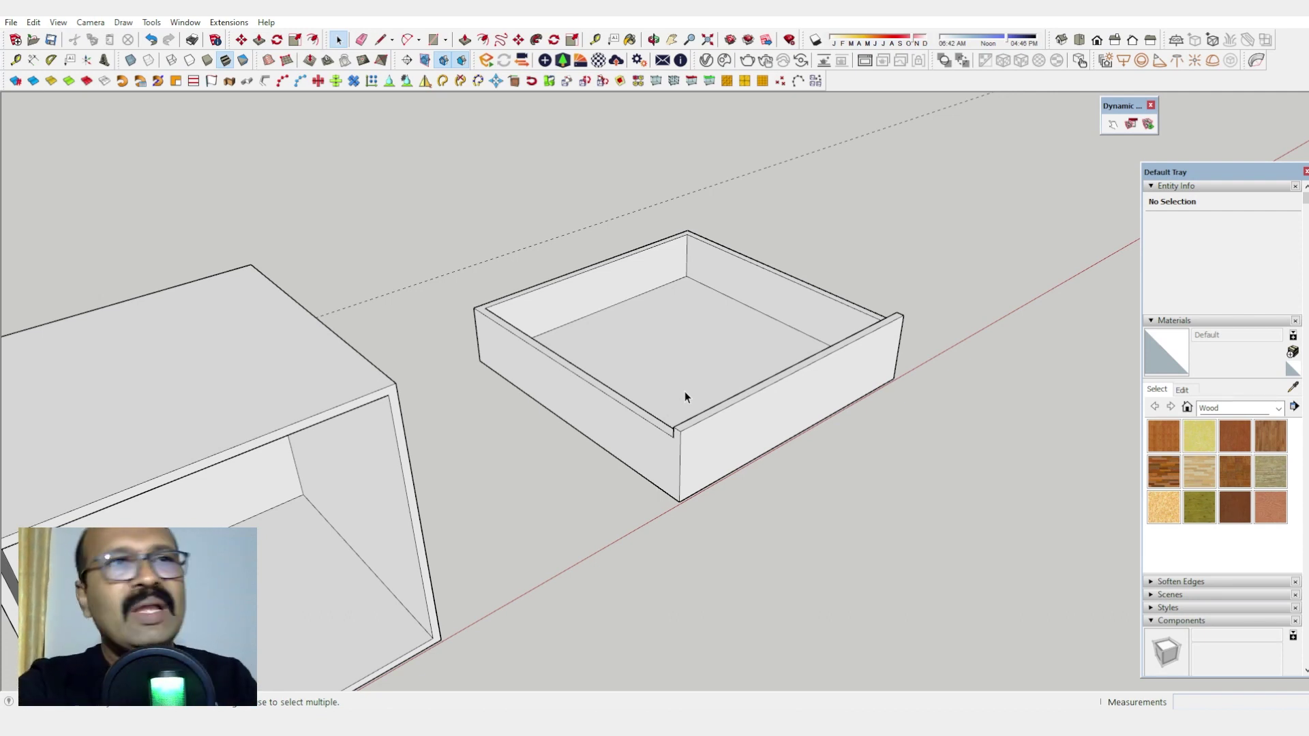
Step: Move the drawer back into the cabinet's upper opening
click(724, 448)
key(m)
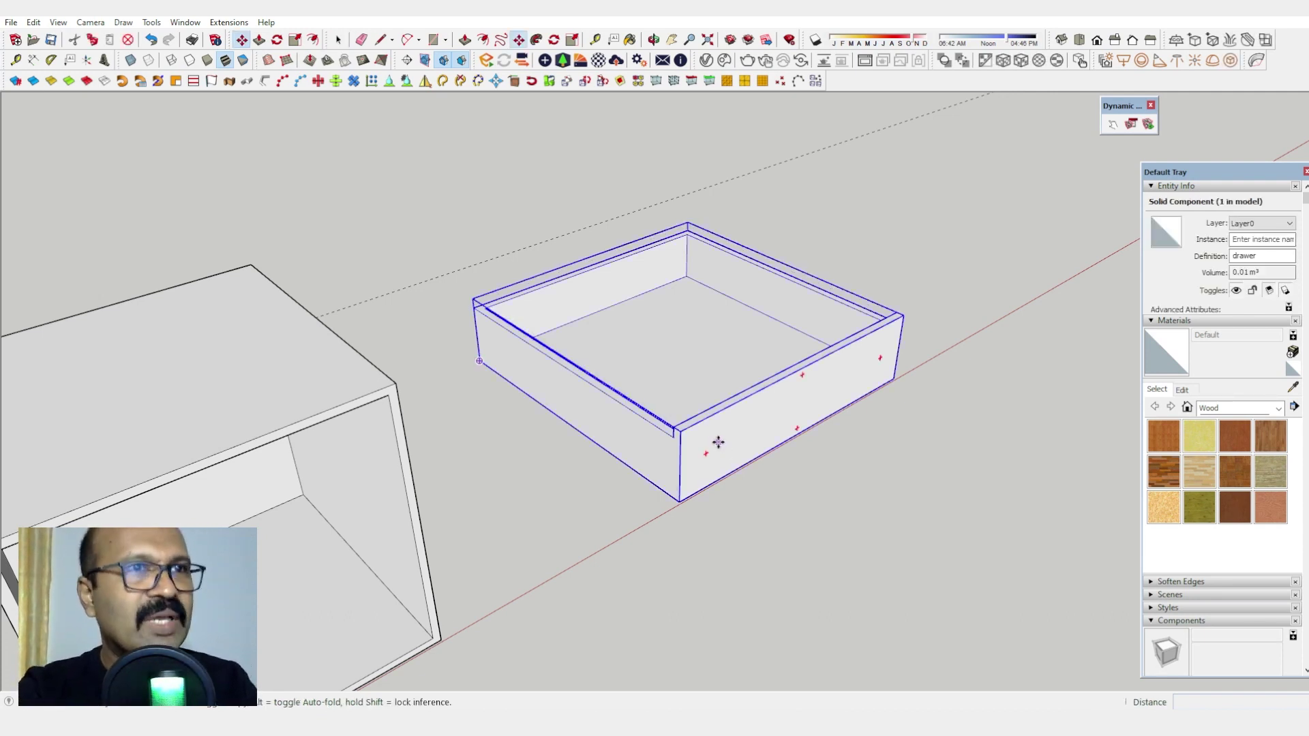
click(678, 430)
scroll(824, 371, down, 3)
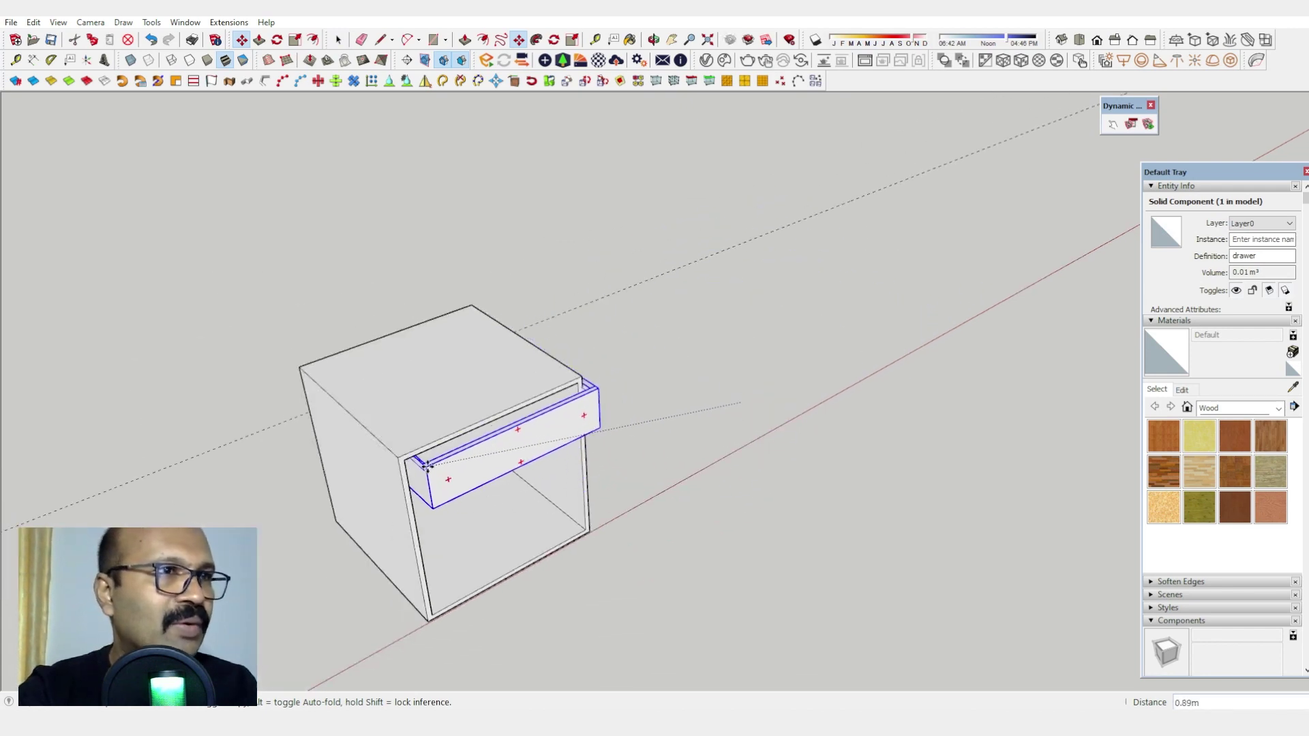
click(426, 466)
scroll(649, 374, down, 2)
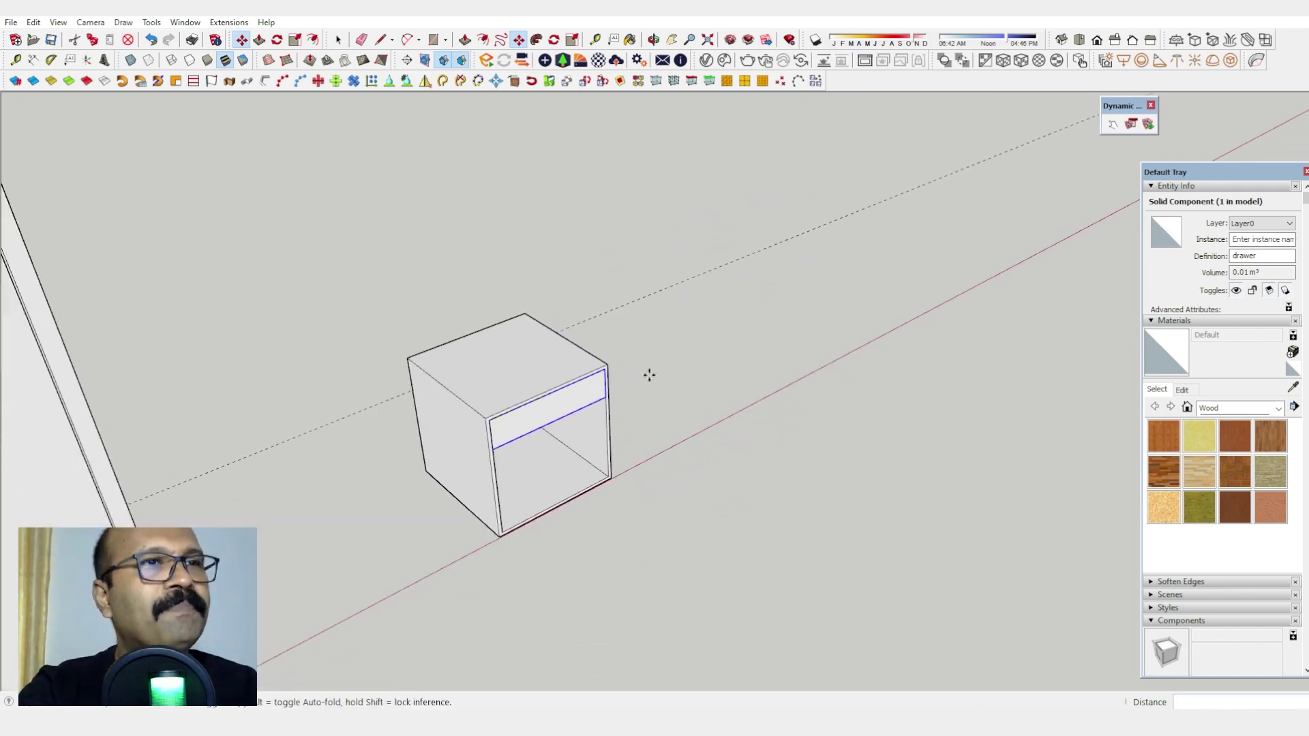
scroll(544, 339, up, 2)
key(space)
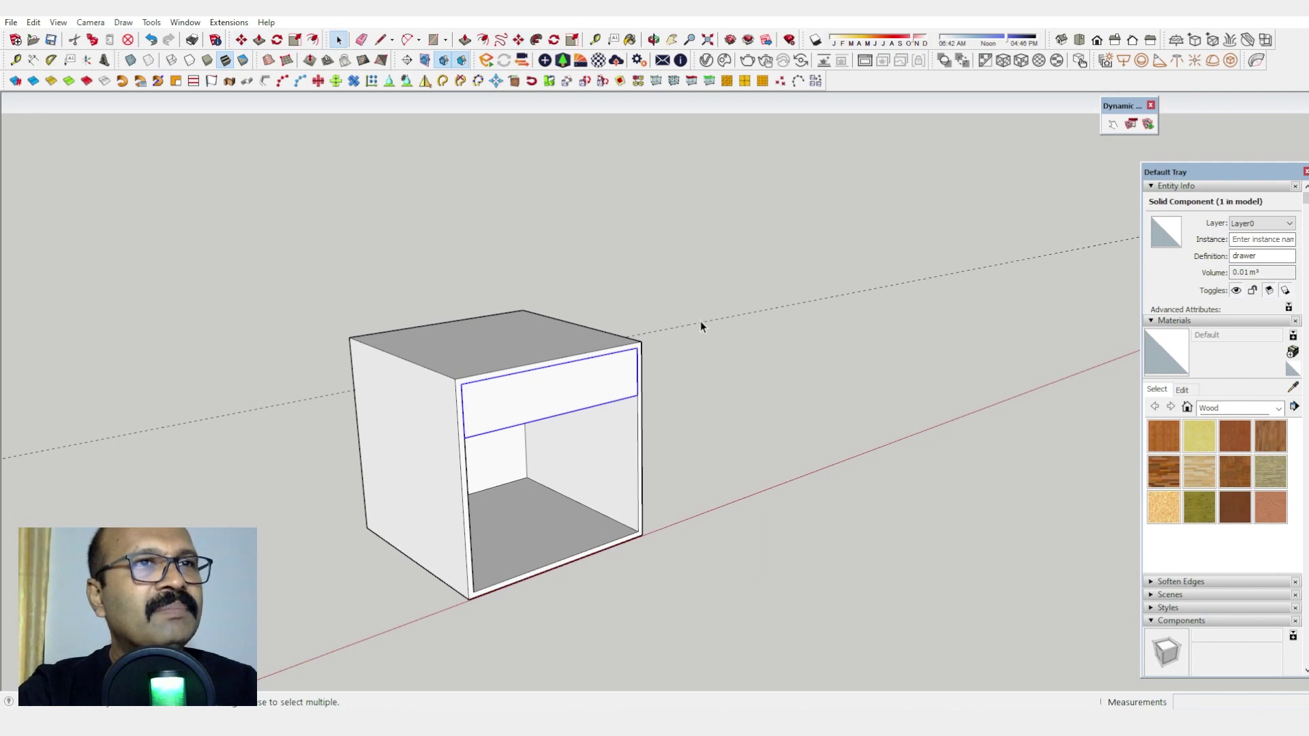
Step: Combine the cabinet and drawer into one component named 'side table'
click(705, 314)
click(707, 323)
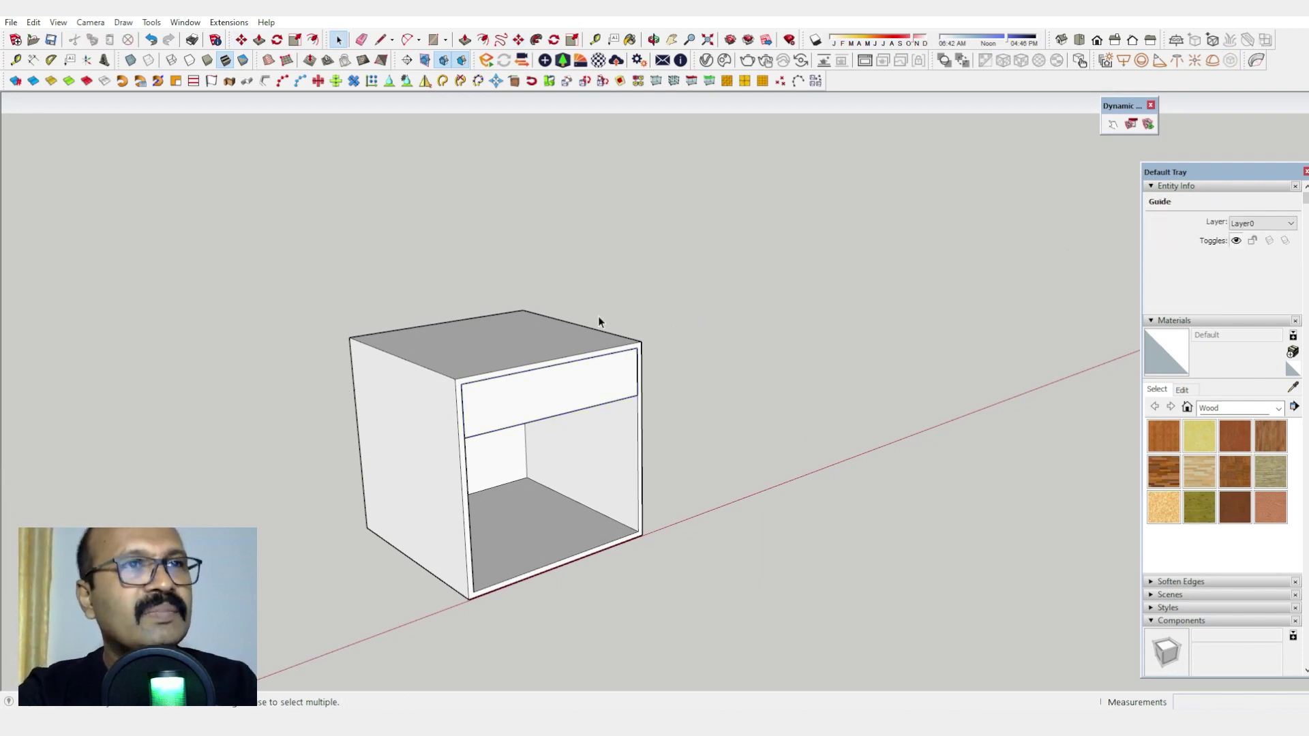
scroll(599, 316, down, 3)
drag(372, 262, 898, 633)
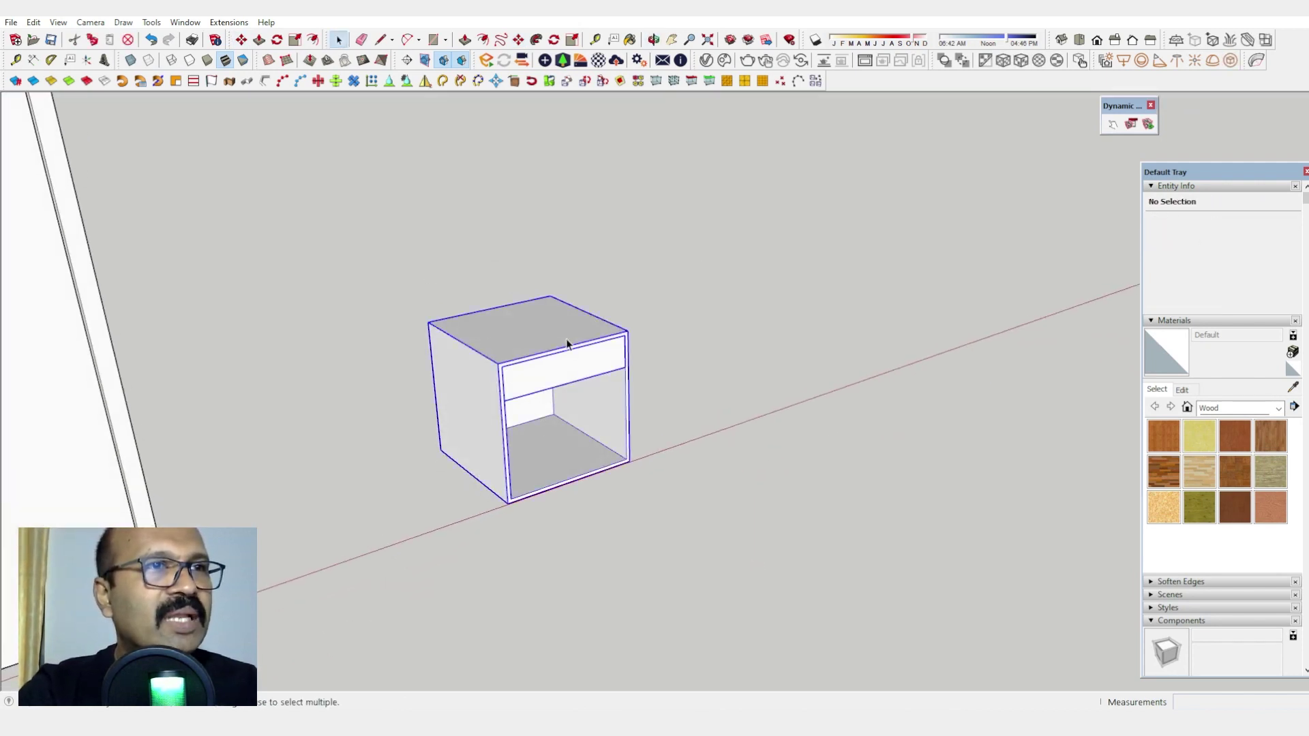
right_click(566, 342)
click(657, 460)
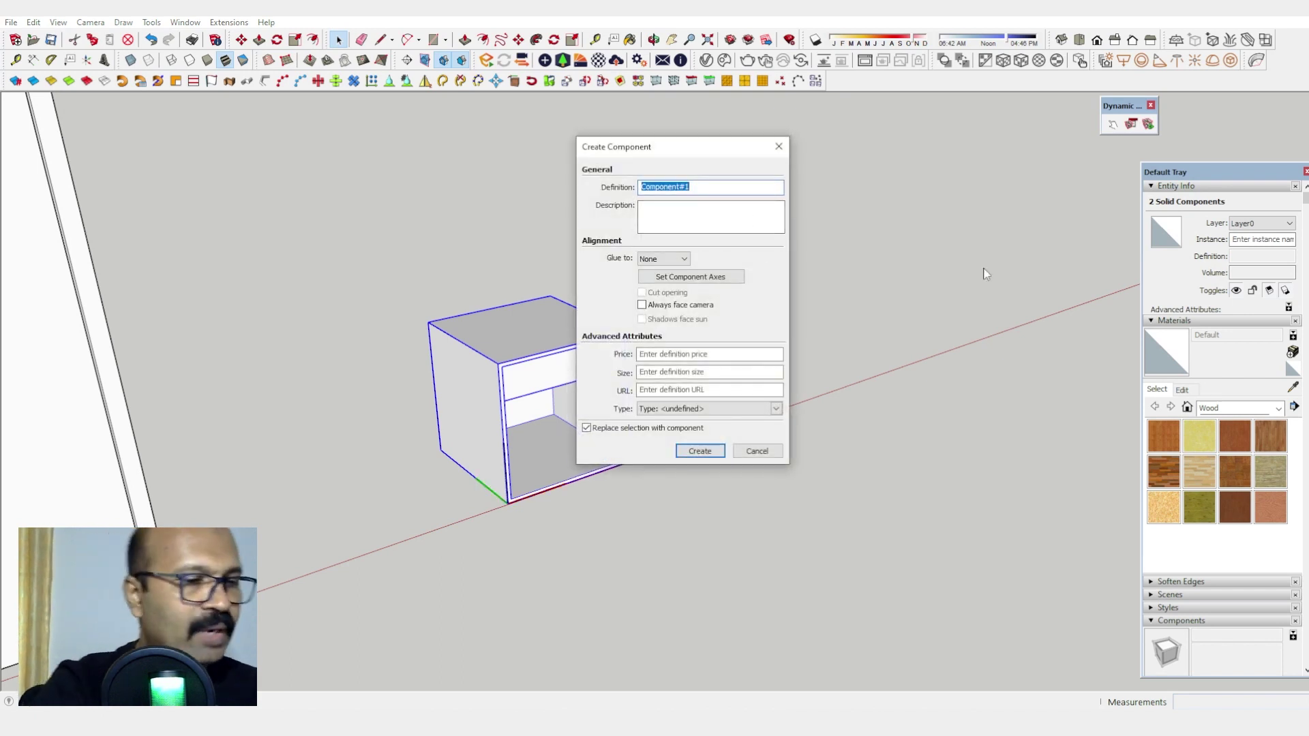
text(side )
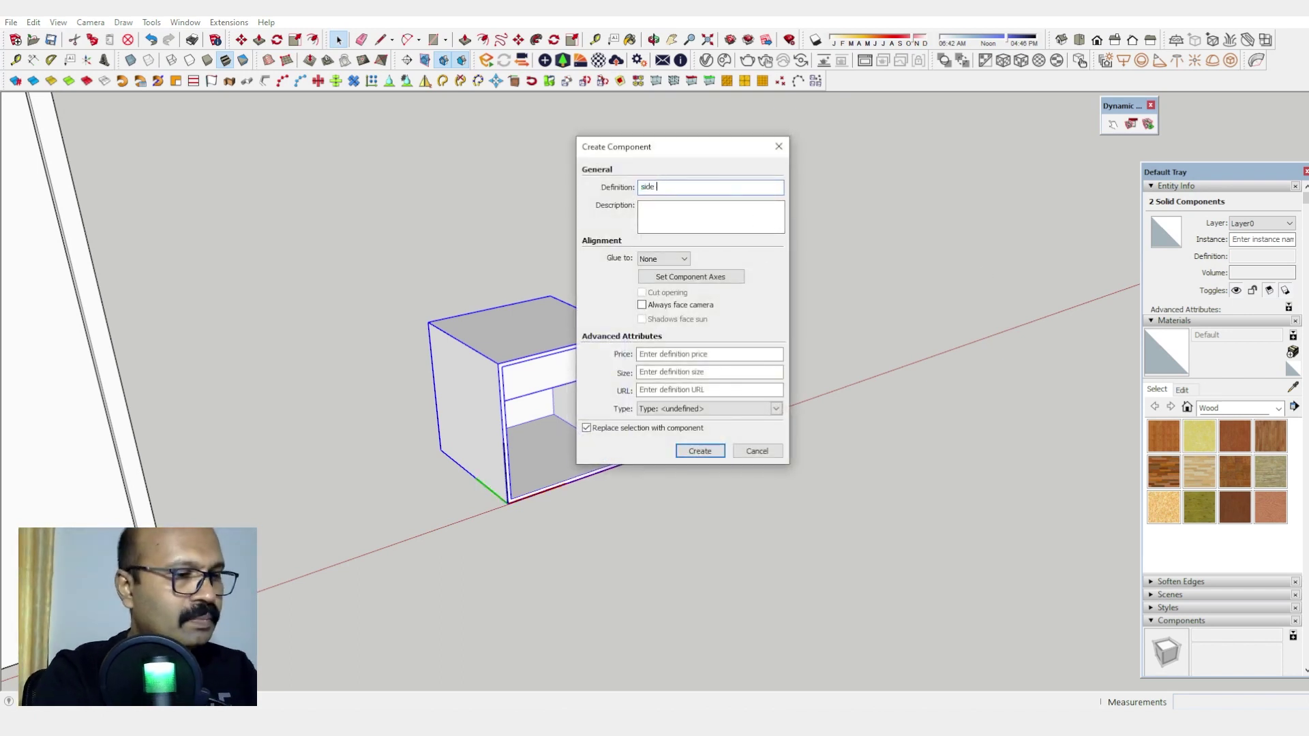
text(table)
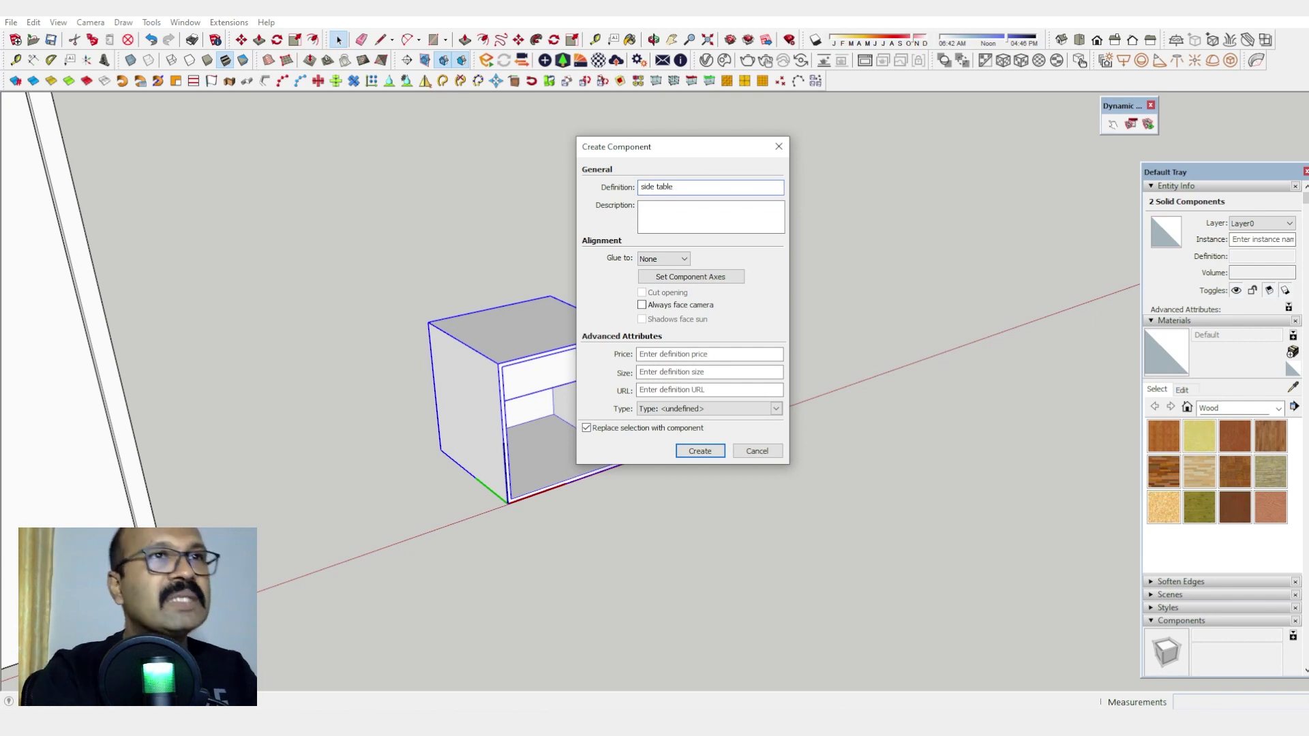
key(Return)
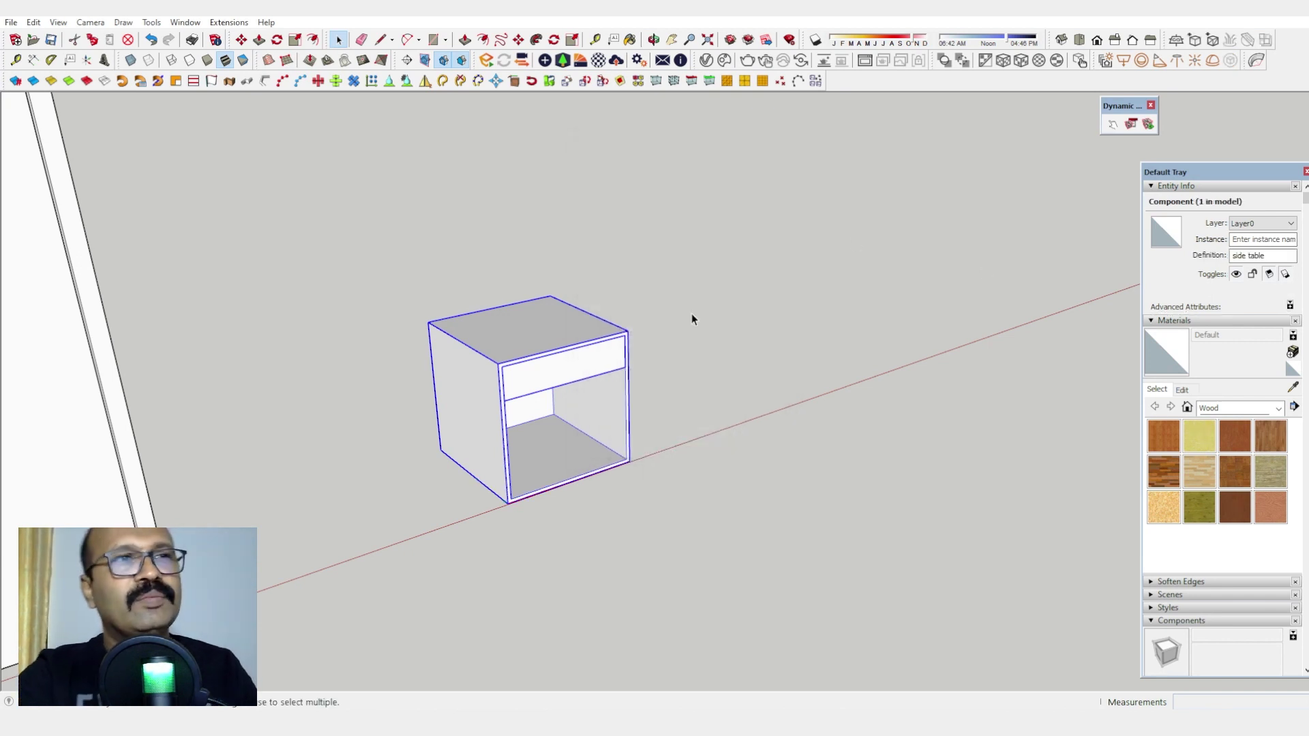
scroll(488, 412, up, 2)
middle_drag(488, 412, 580, 322)
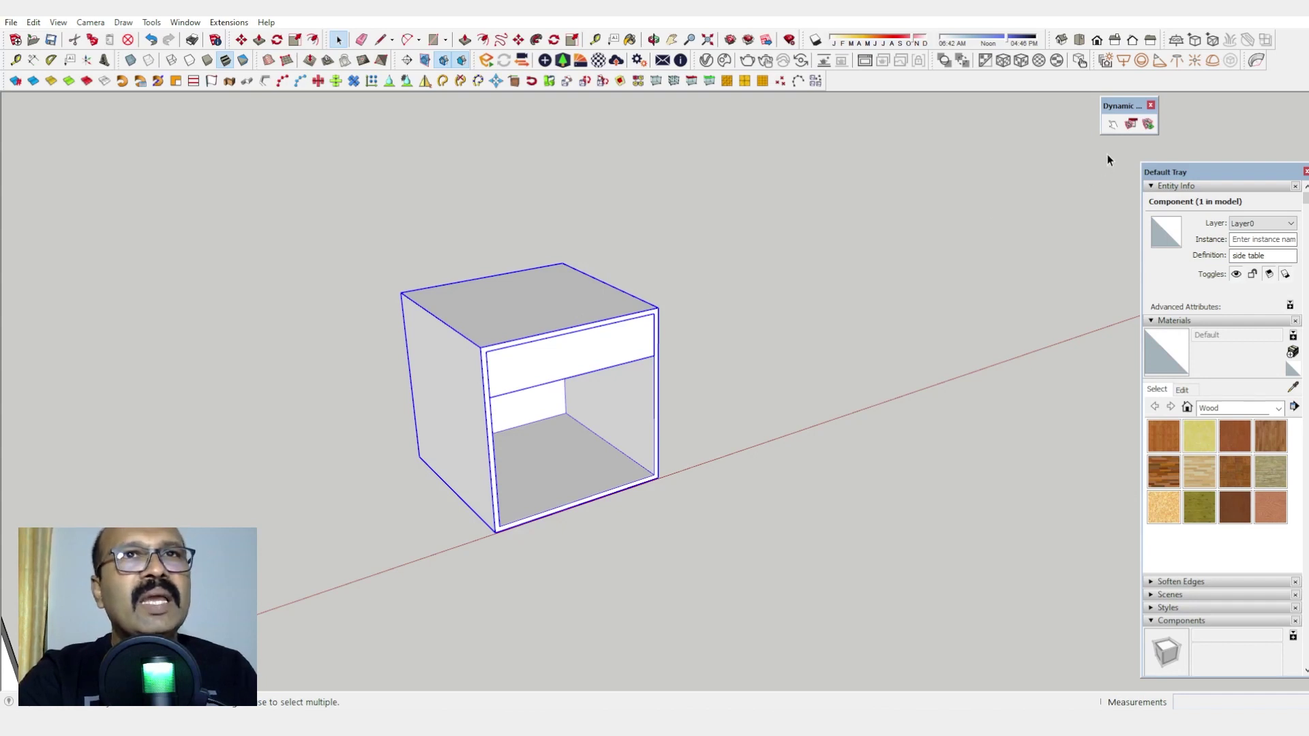
Step: Open Component Attributes for the side table and view it from the front
click(1148, 124)
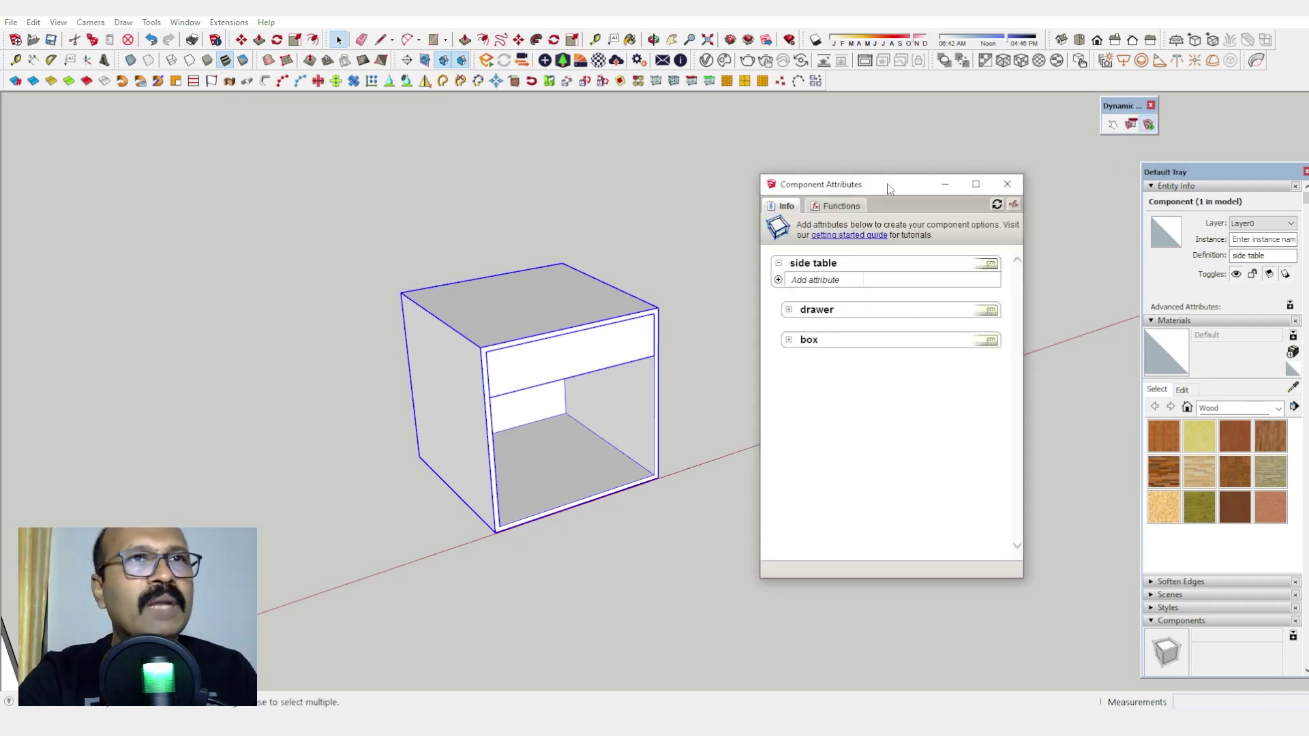
drag(889, 188, 905, 180)
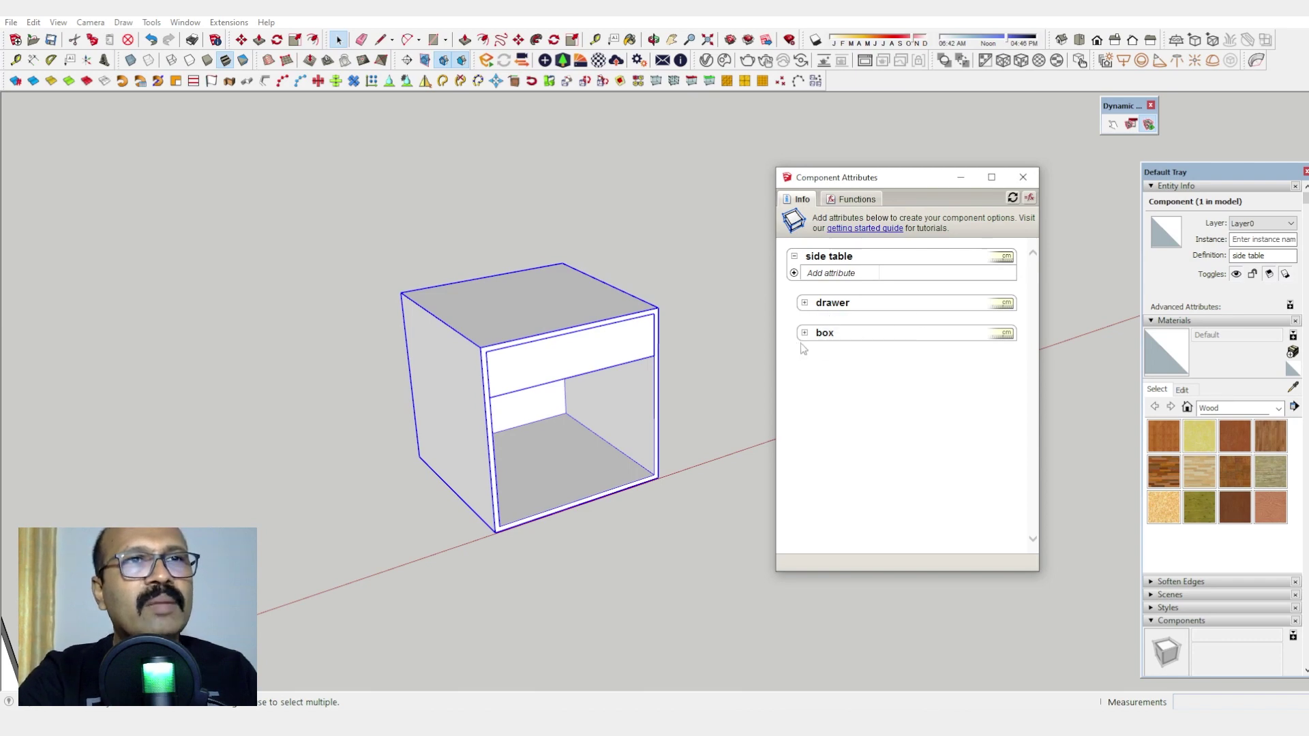
scroll(593, 395, up, 3)
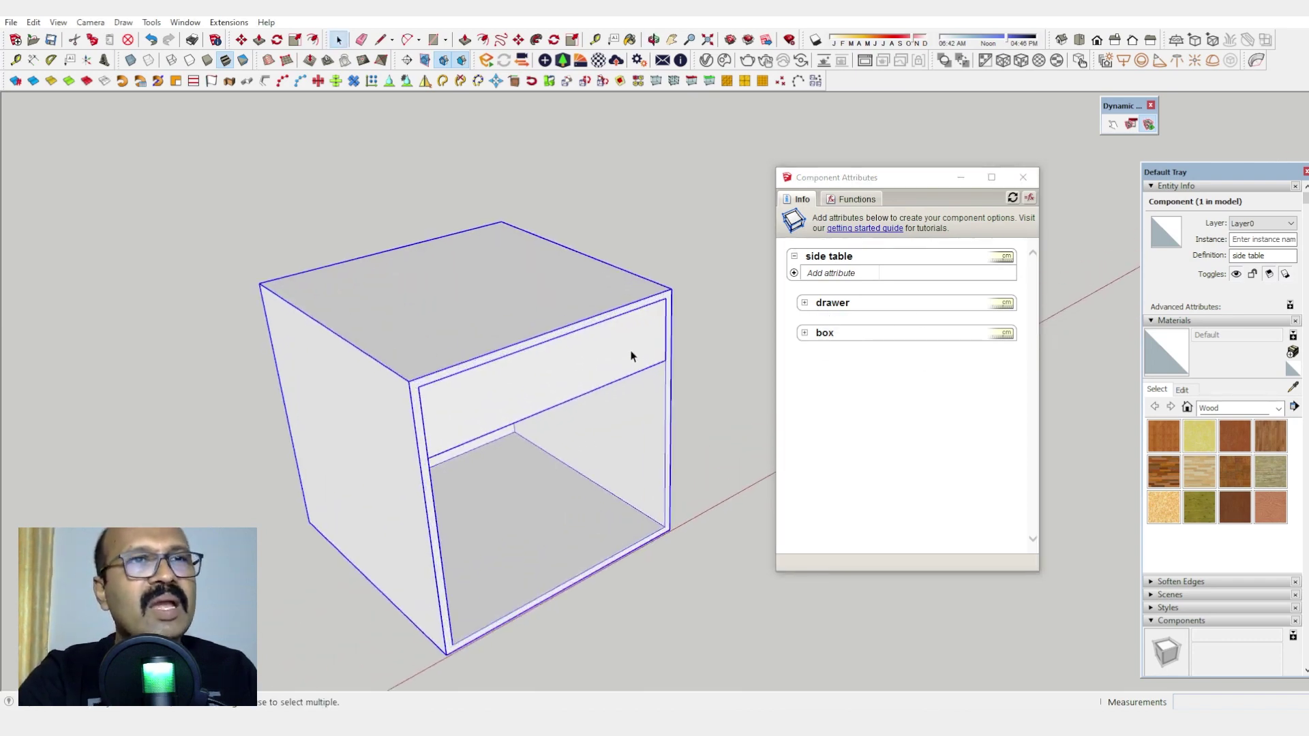
scroll(585, 351, down, 1)
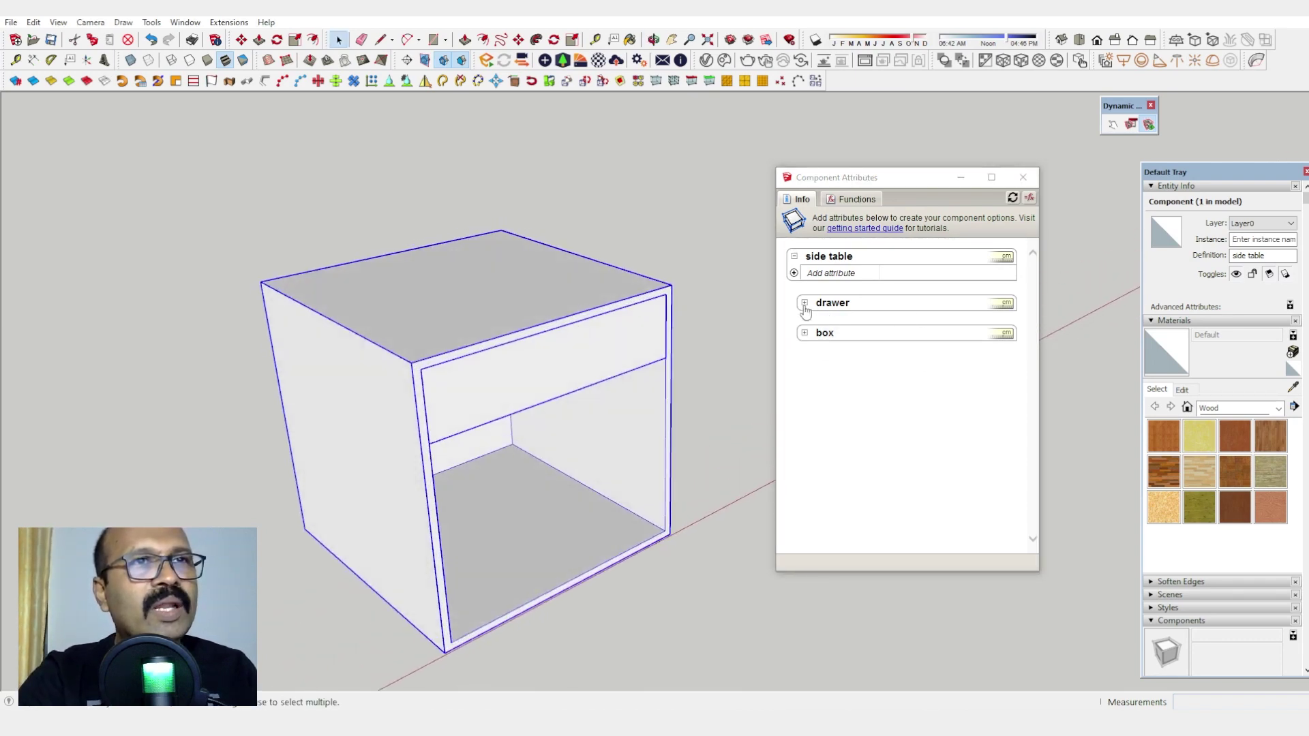
middle_drag(545, 409, 482, 388)
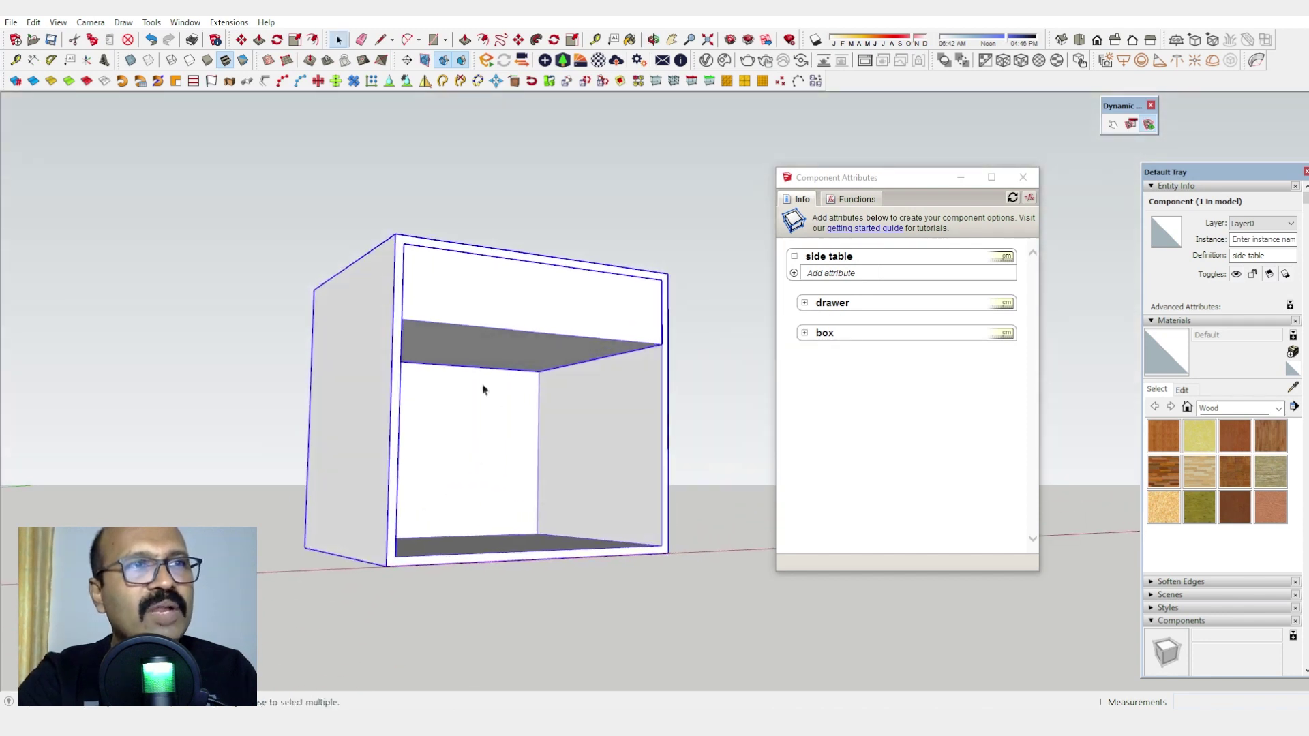
scroll(550, 394, up, 2)
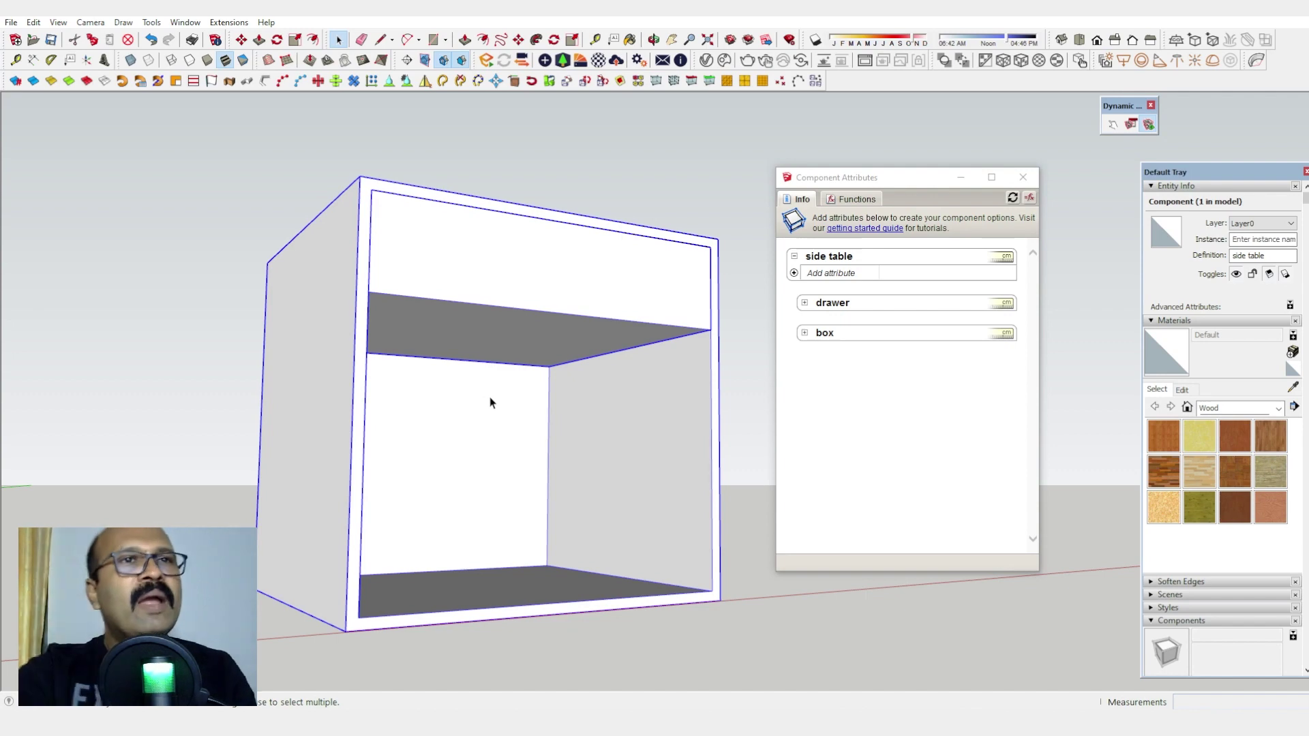
Step: Add Position X, Y and Z attributes (1.6, 59.2, 44.4 cm) to the drawer
click(804, 304)
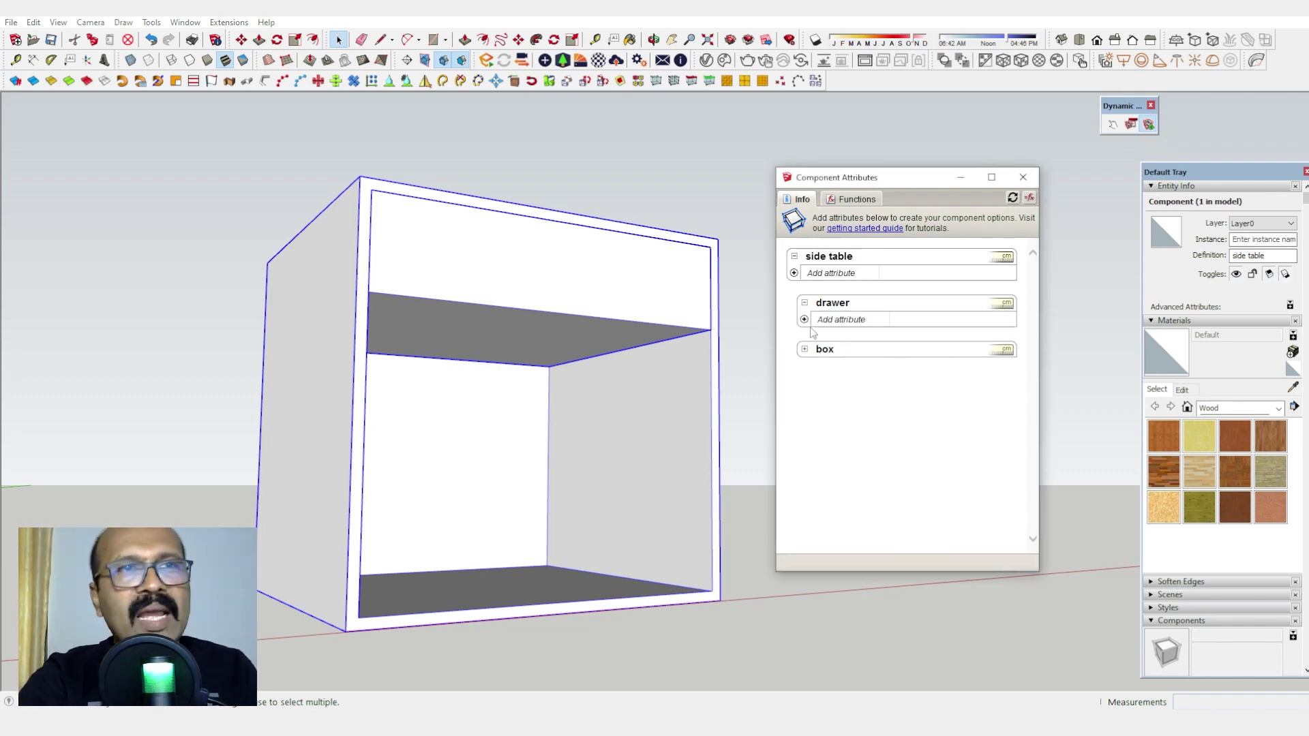
click(805, 319)
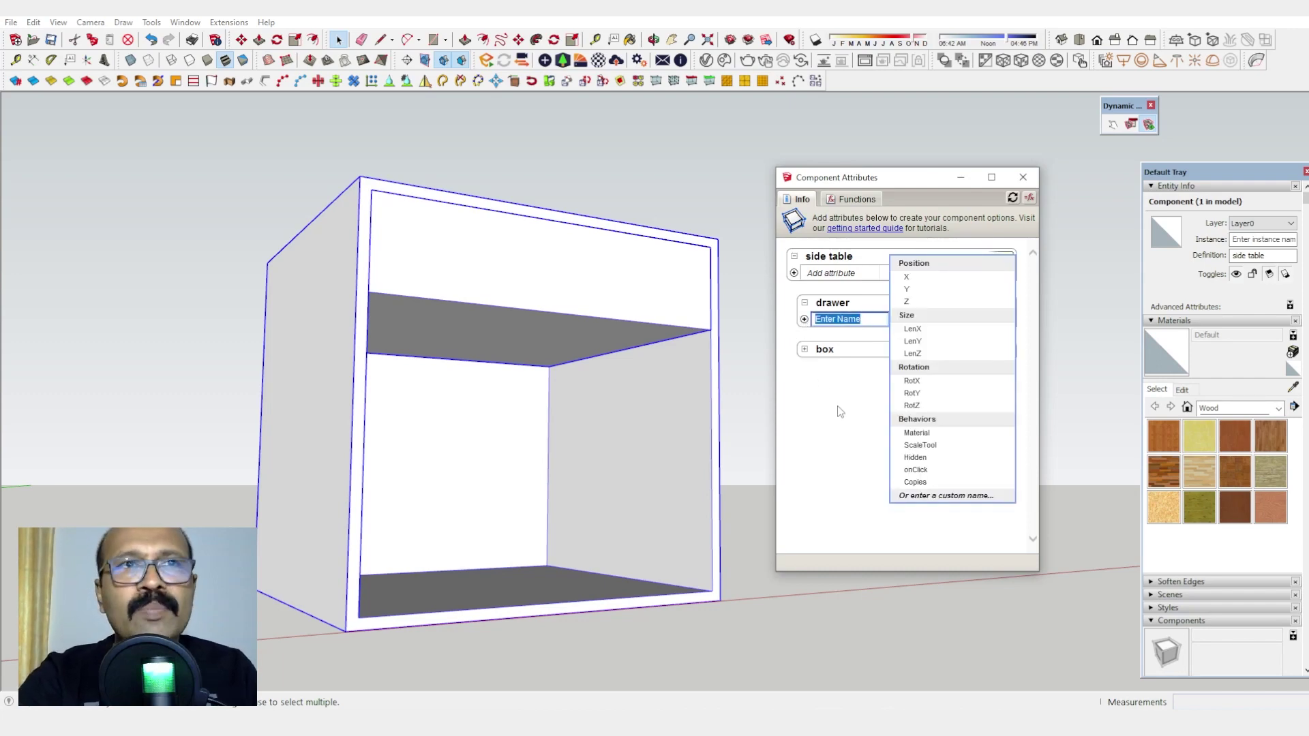
click(939, 267)
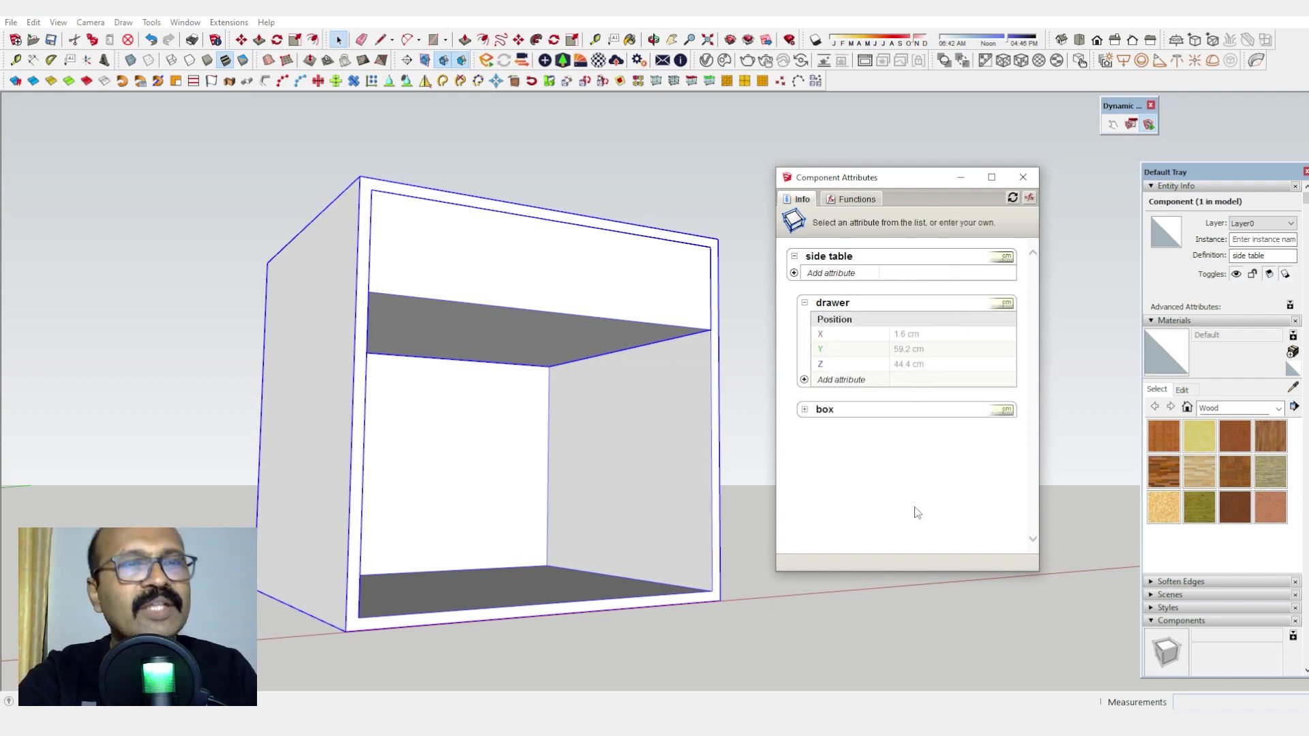
middle_drag(532, 438, 518, 341)
scroll(500, 322, down, 3)
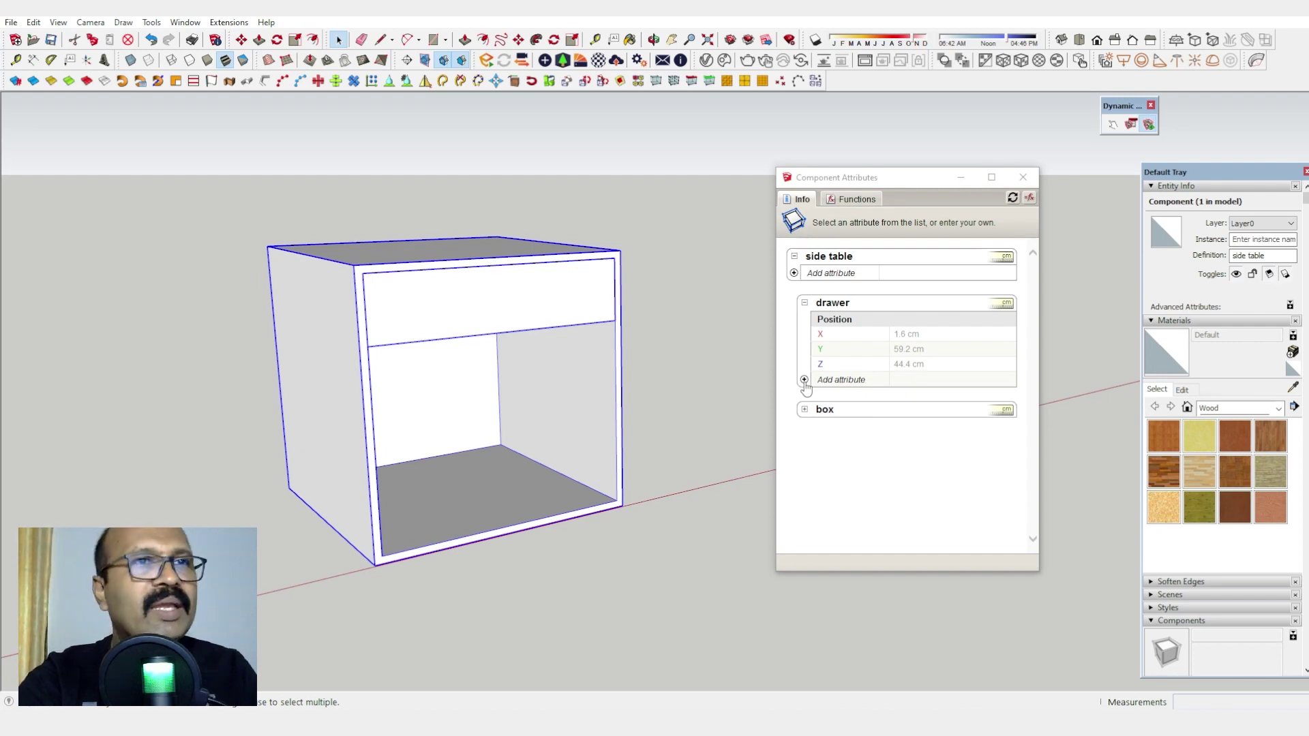
Step: Add an onClick attribute to the drawer with the value animate("Y",0,59.2)
click(805, 380)
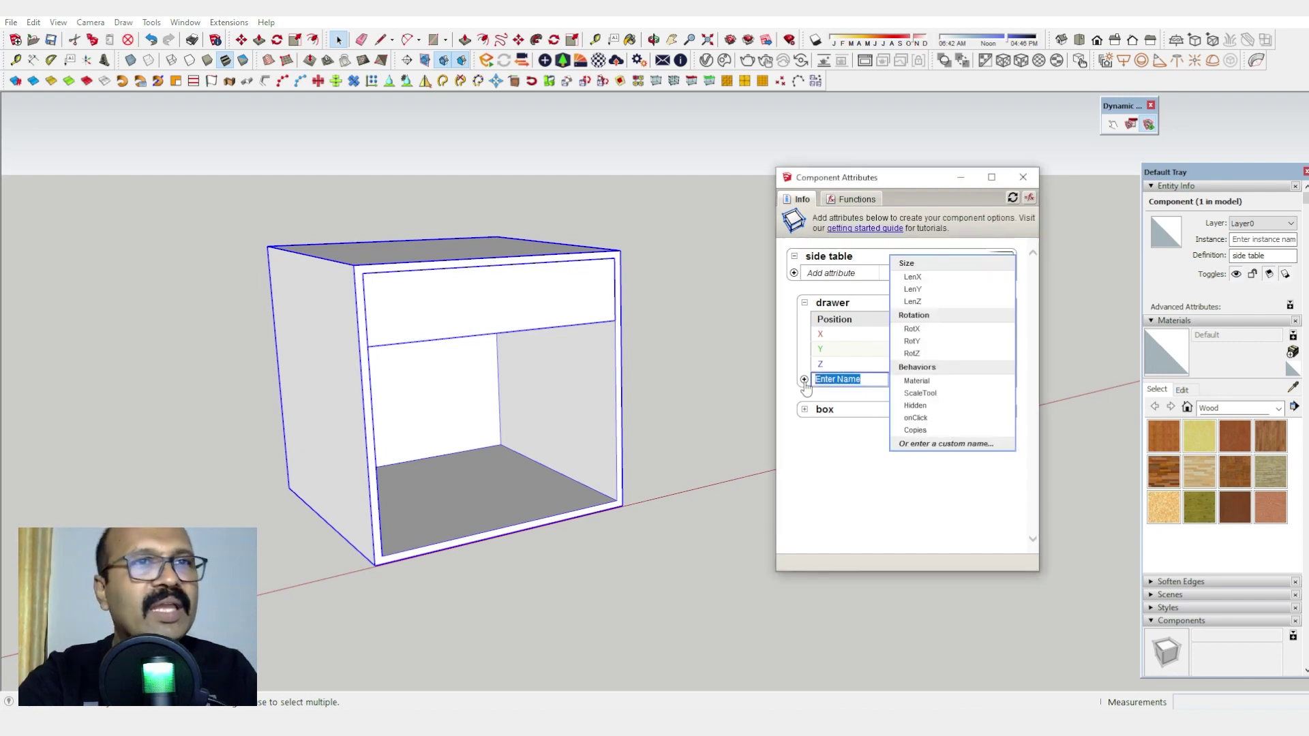
click(951, 417)
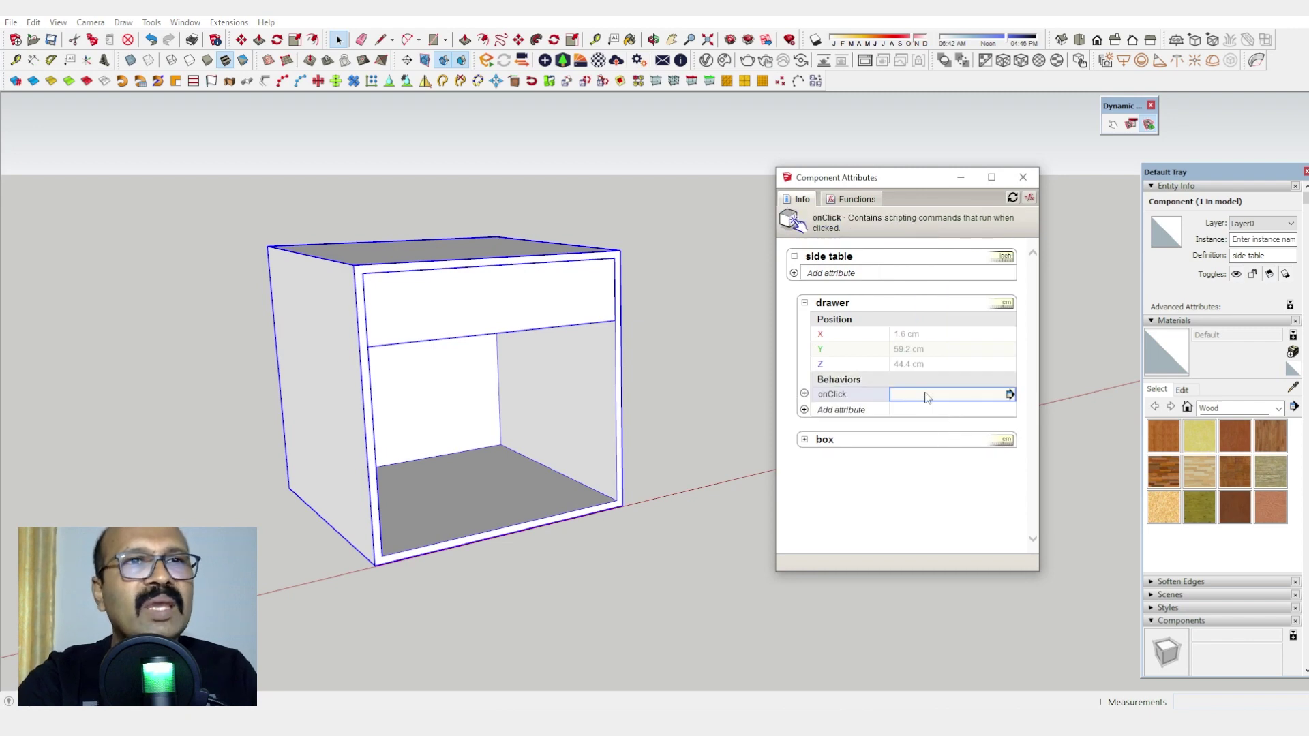
click(921, 395)
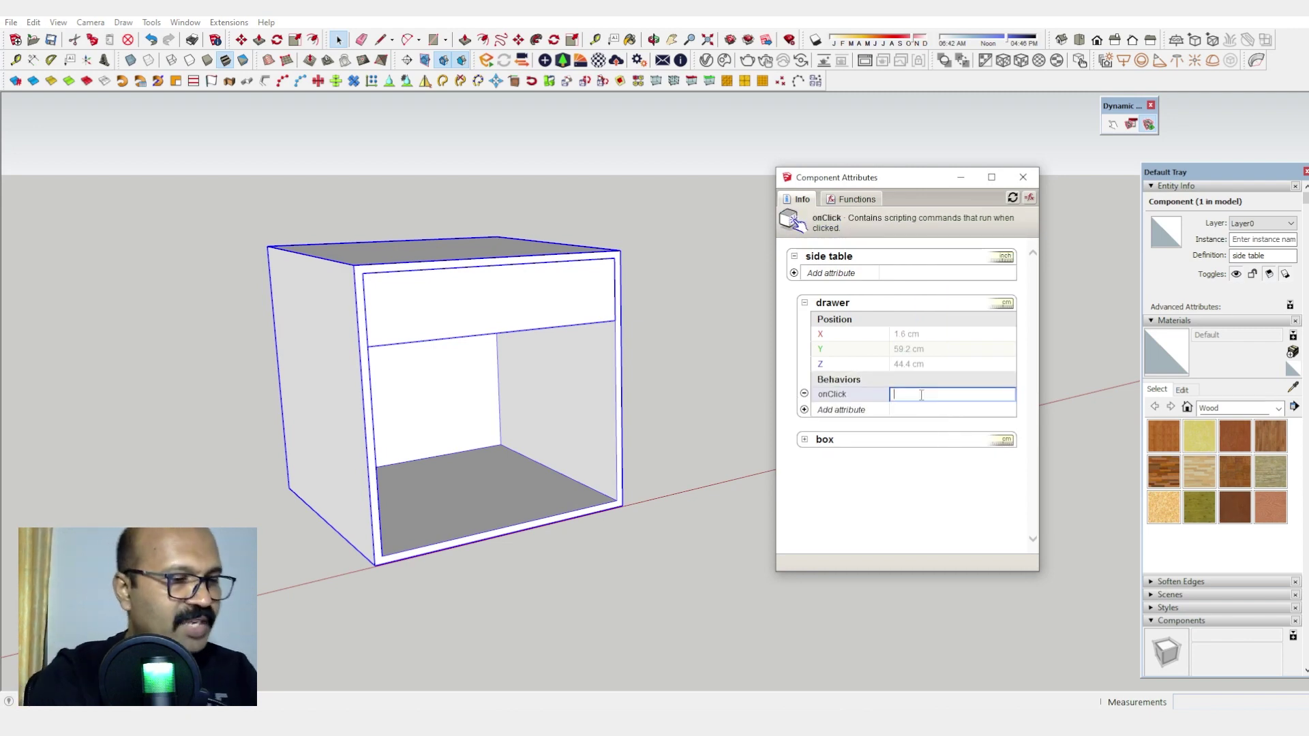
text(ani)
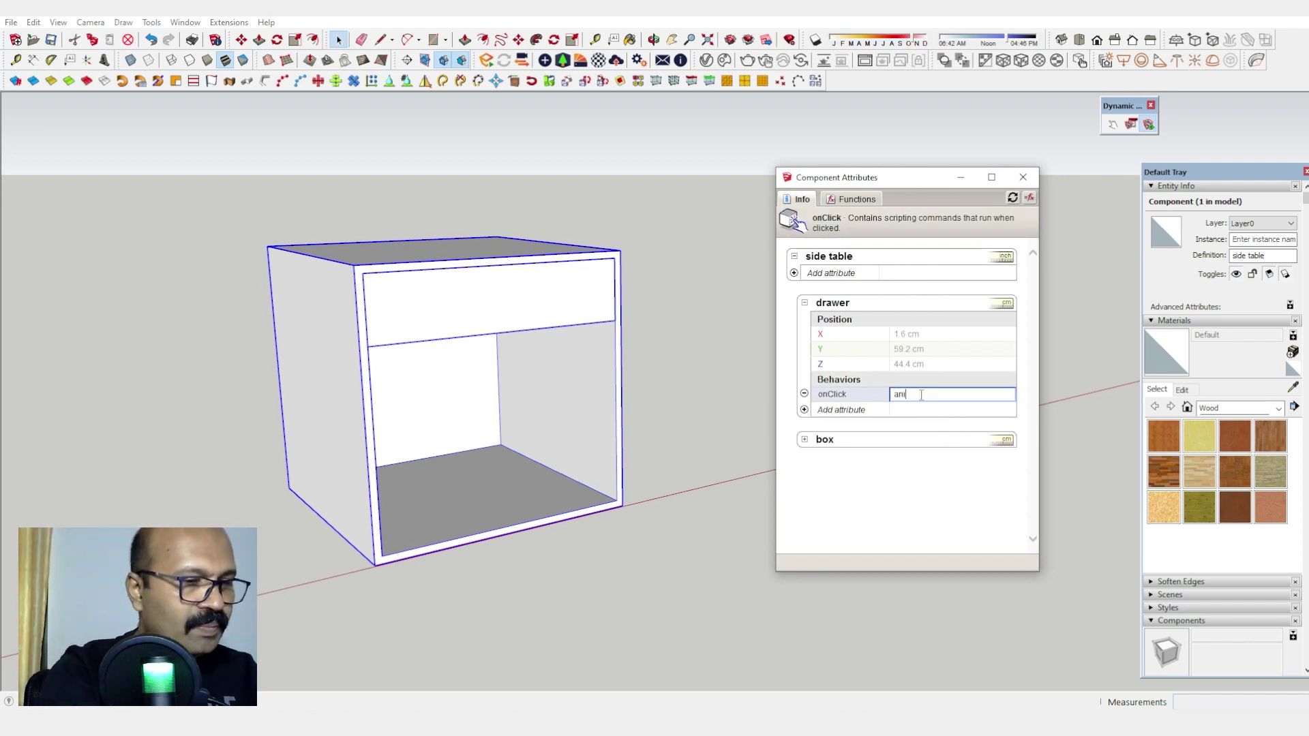
text(mate)
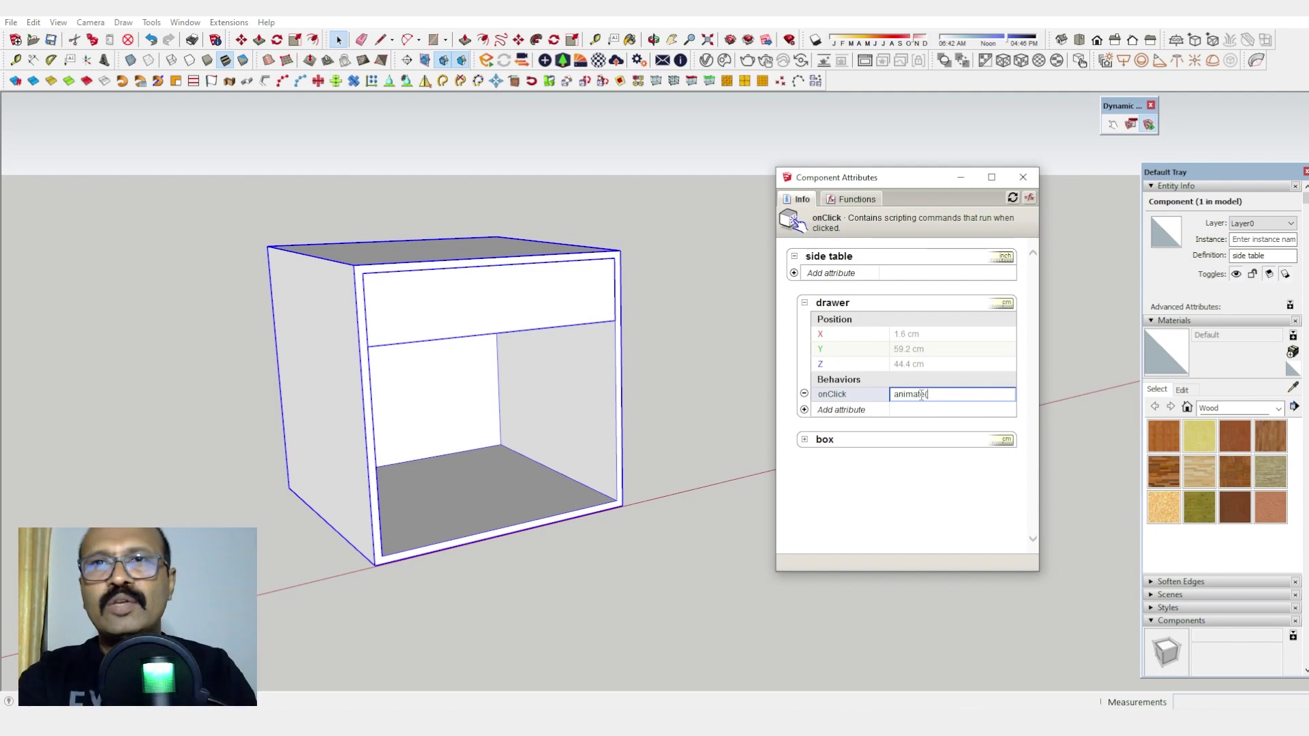
text(()
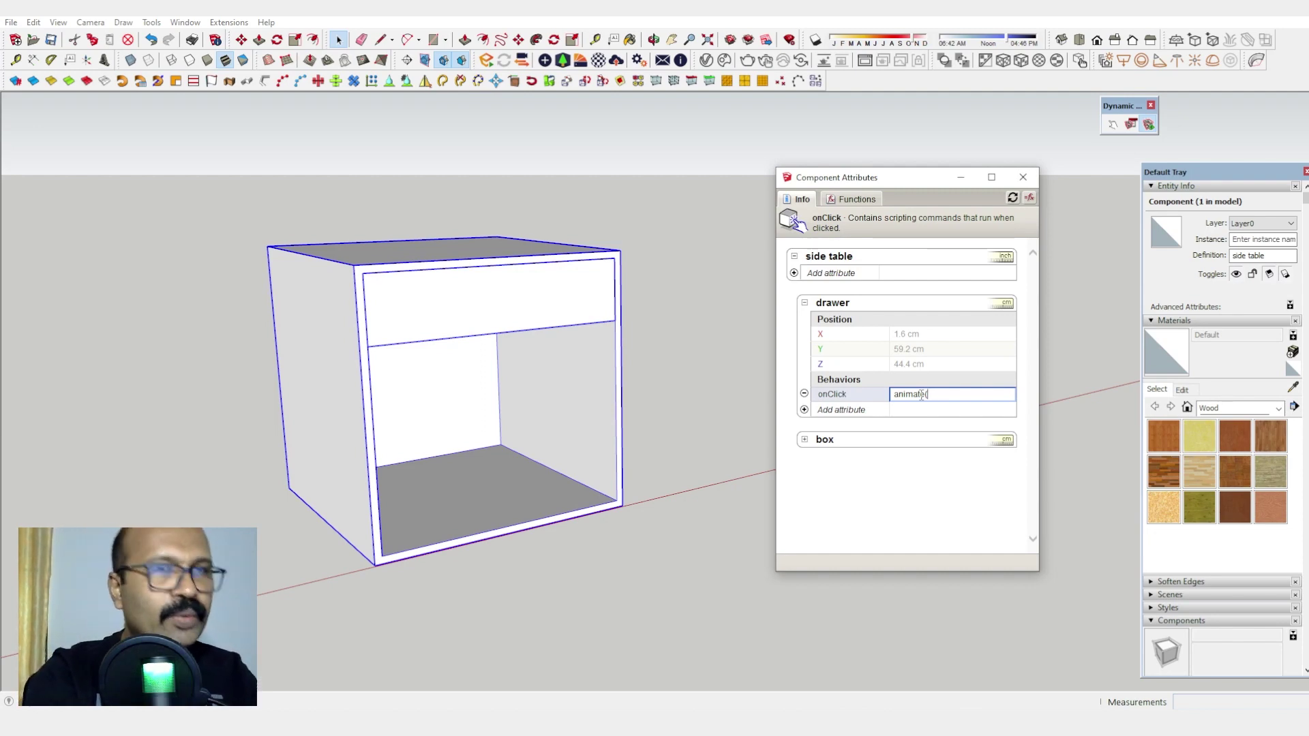
text(")
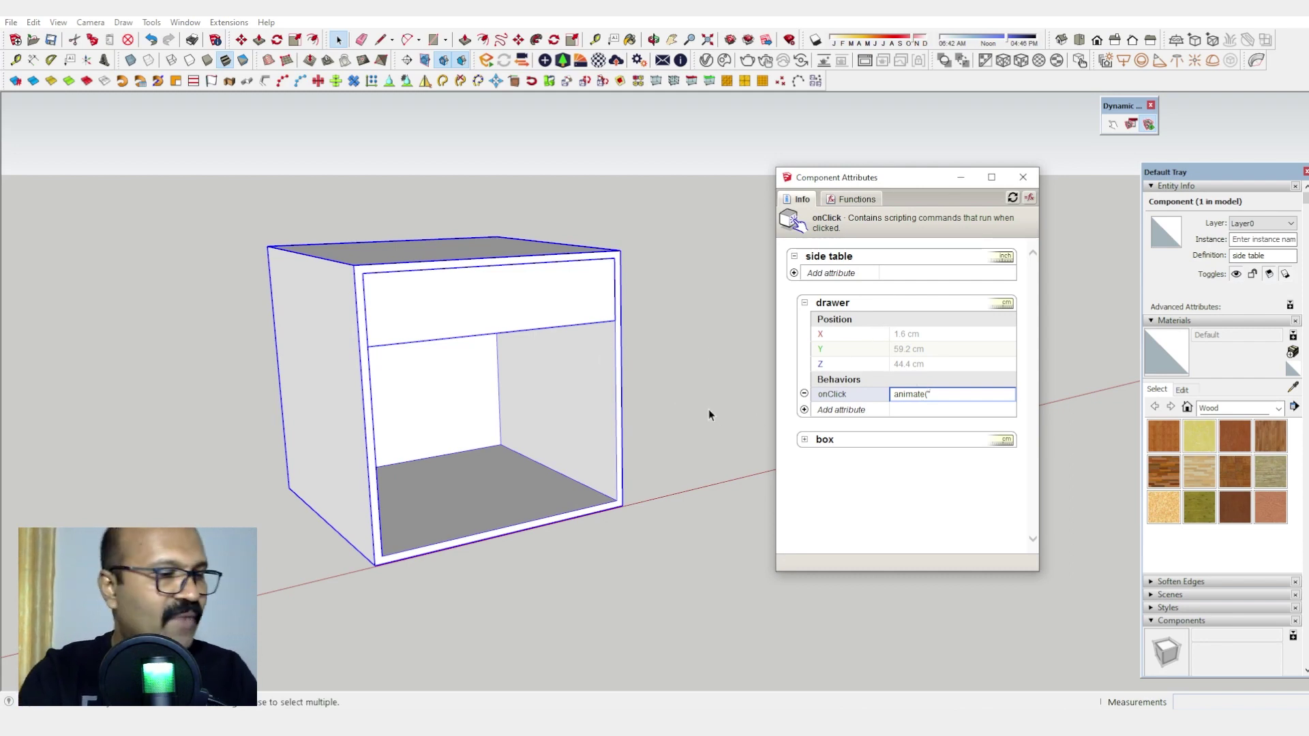
text(Y",)
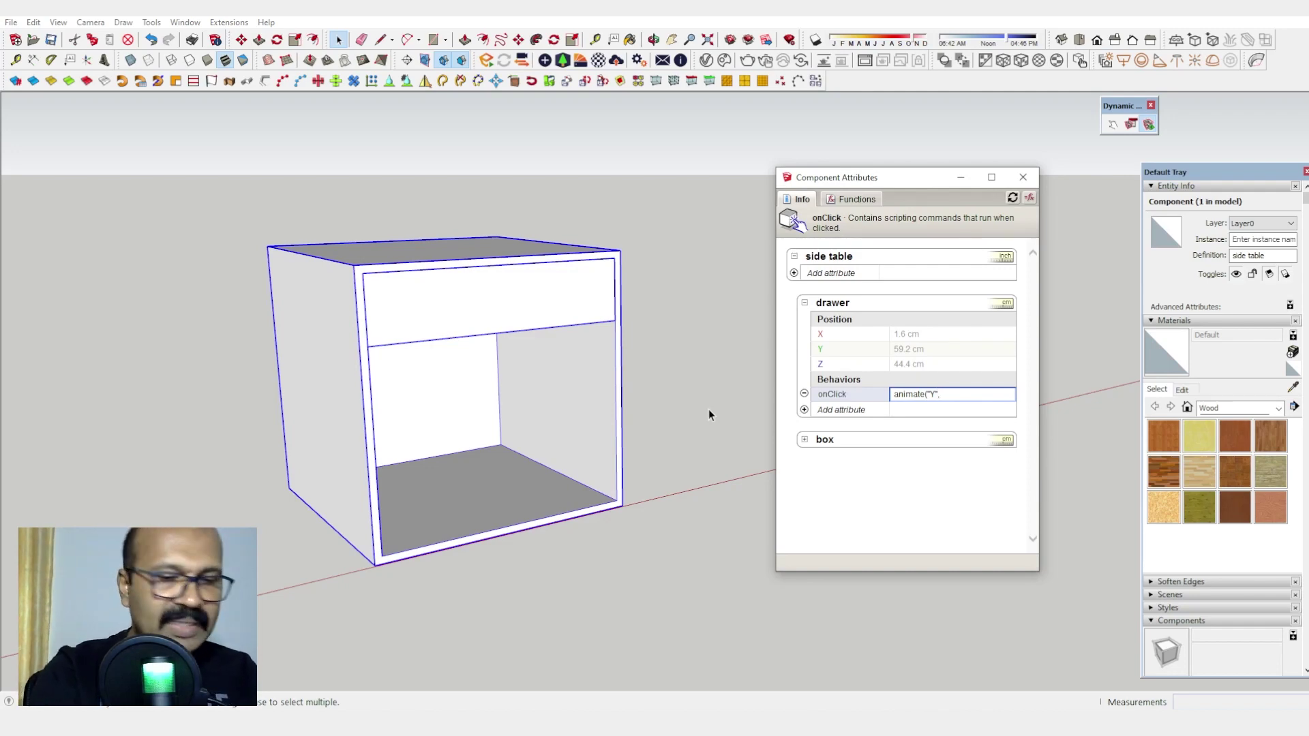
text(0,)
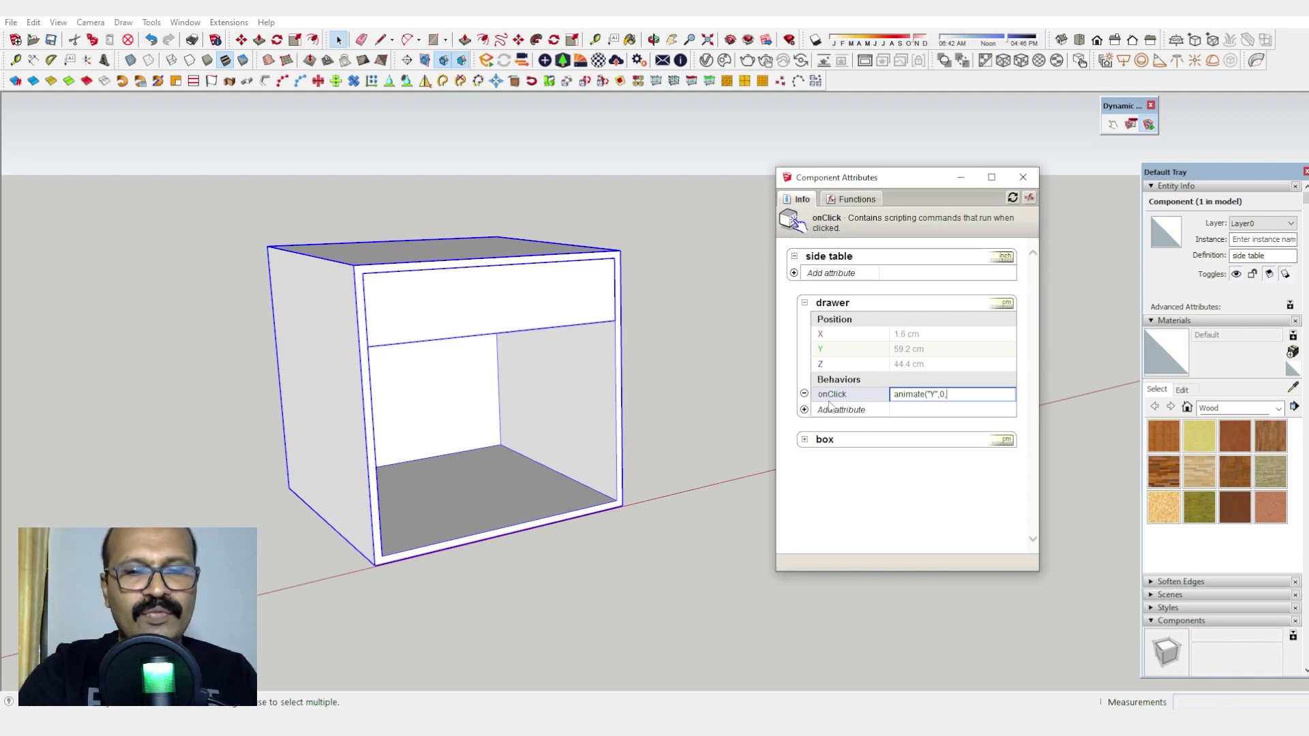
text(59)
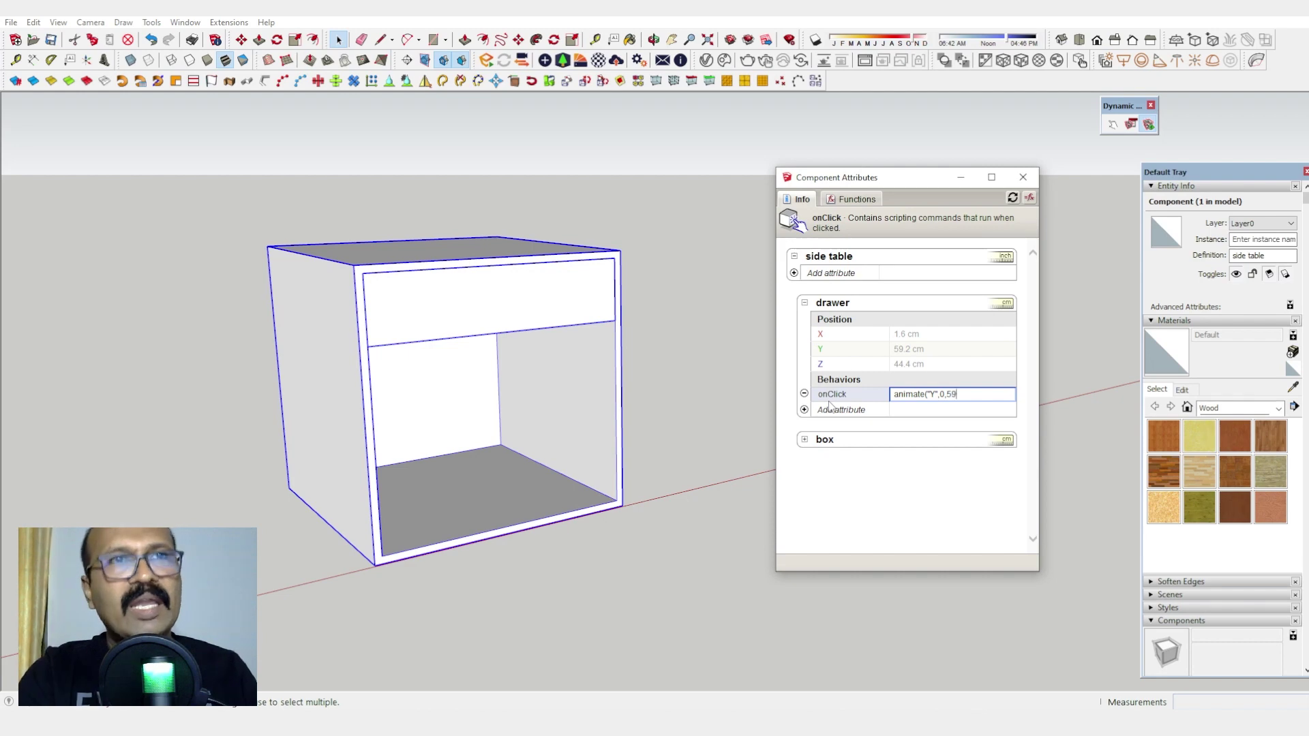
text(.2)
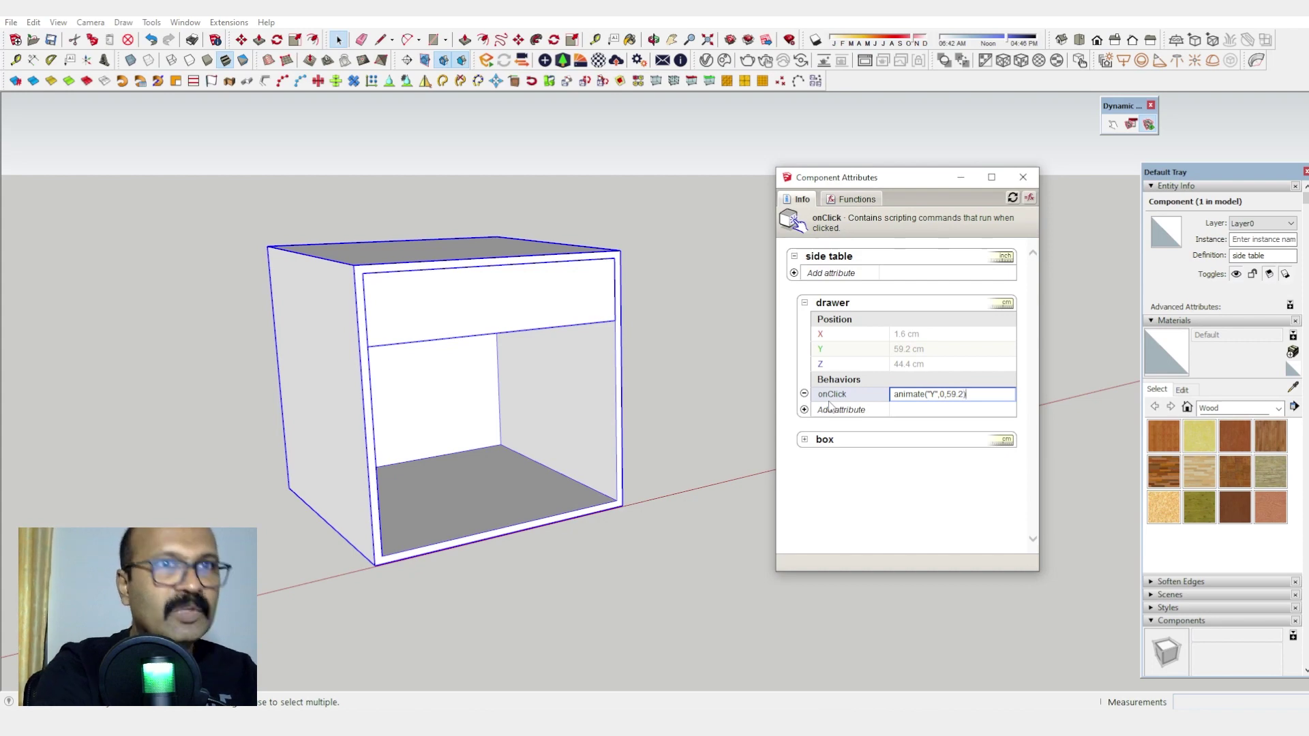
key(Return)
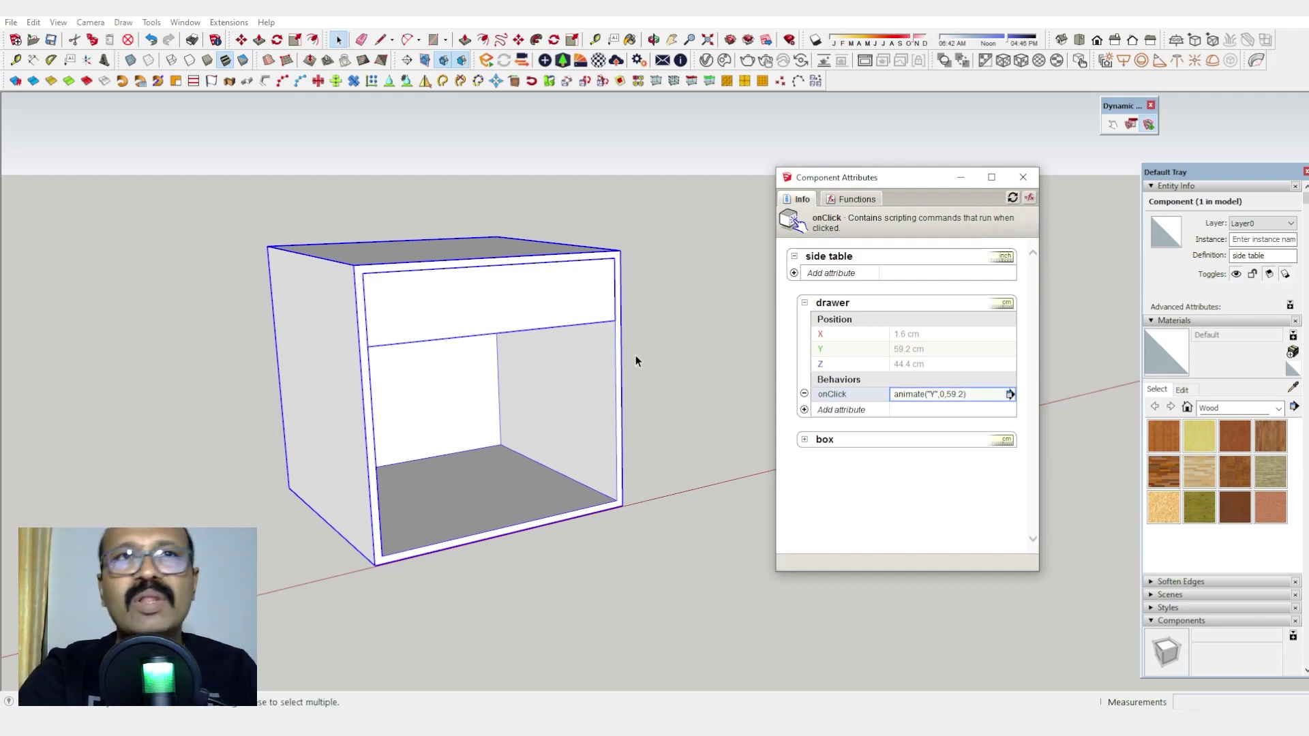
Step: Test the drawer with the Interact tool, sliding it open and closed twice
click(1113, 124)
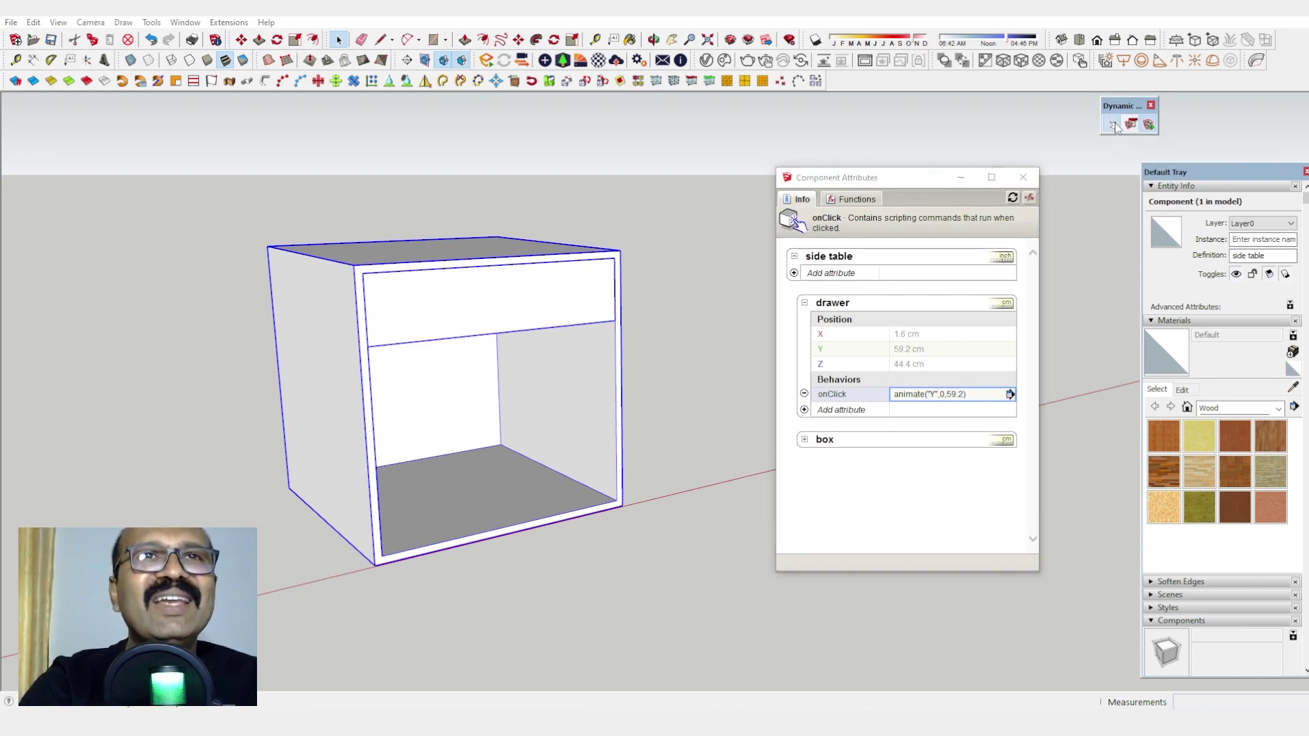
click(574, 295)
middle_drag(441, 313, 477, 410)
click(578, 416)
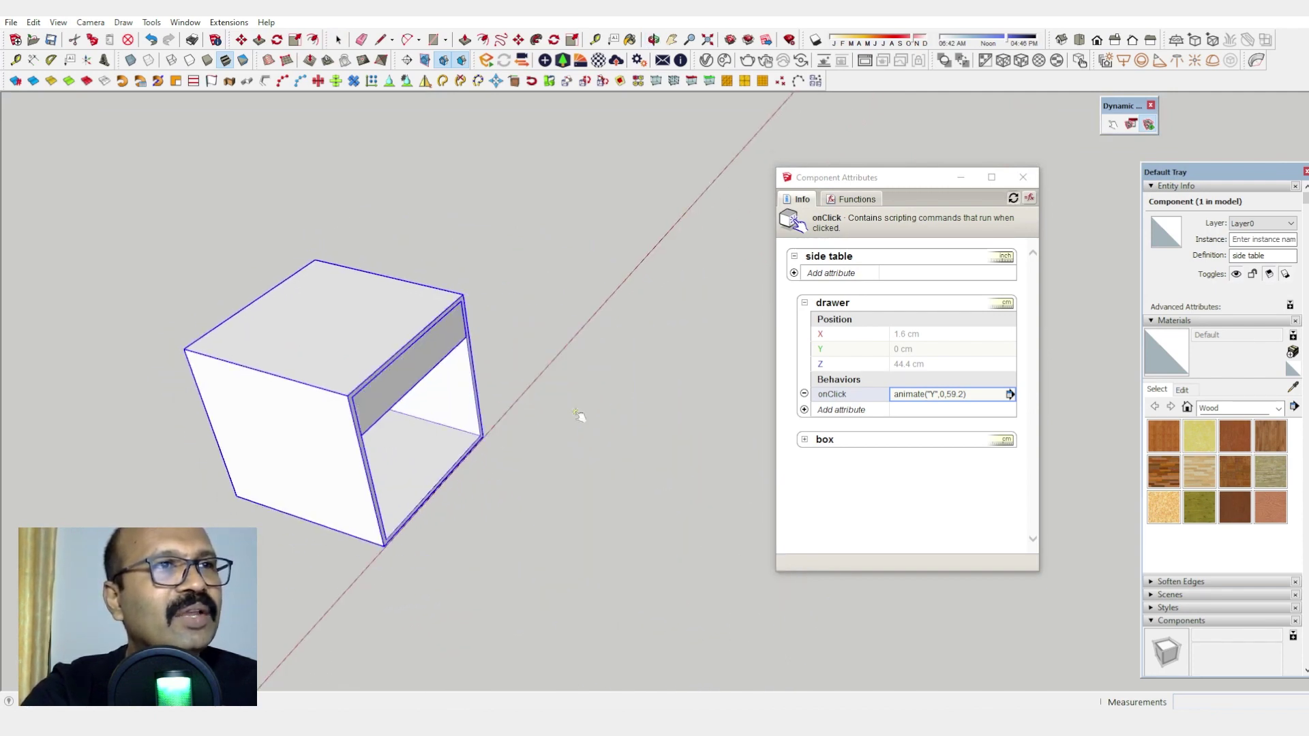
scroll(432, 359, up, 5)
middle_drag(423, 388, 535, 223)
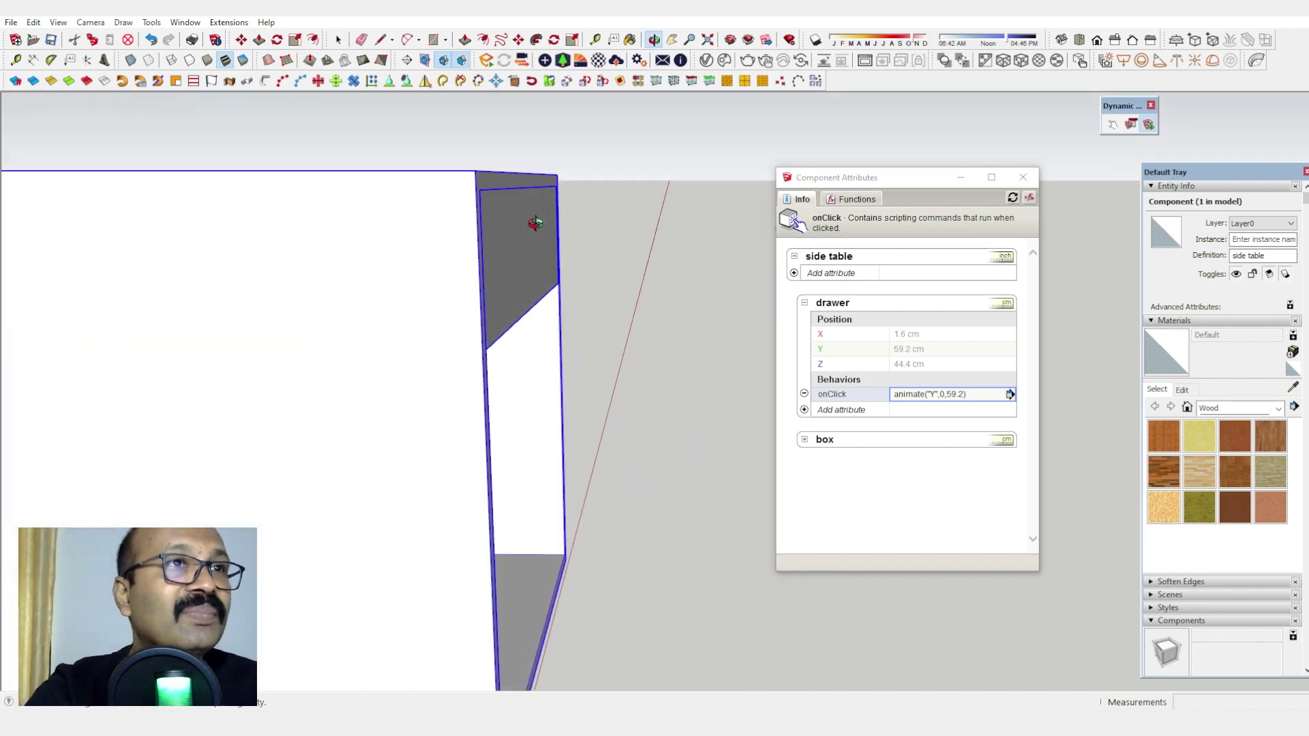
scroll(535, 224, down, 5)
click(400, 268)
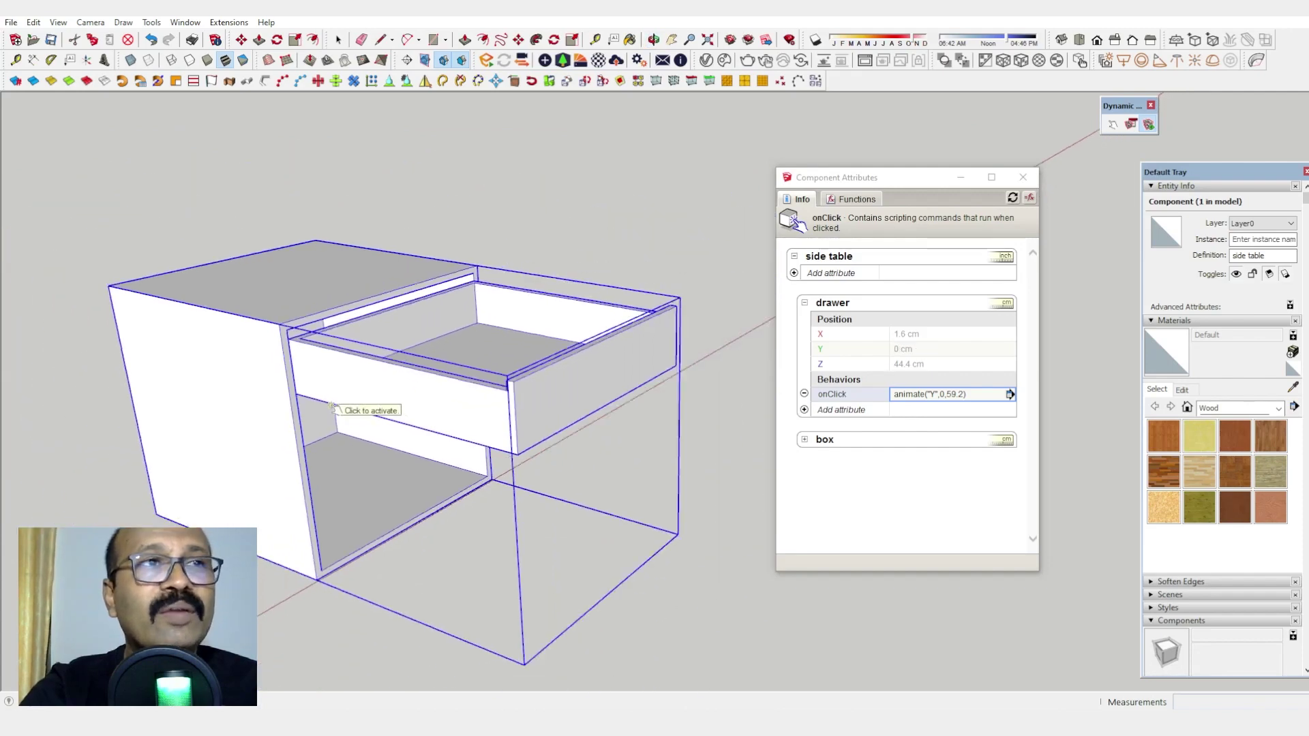
mouse_move(332, 407)
middle_down()
mouse_move(438, 476)
mouse_move(508, 405)
middle_up()
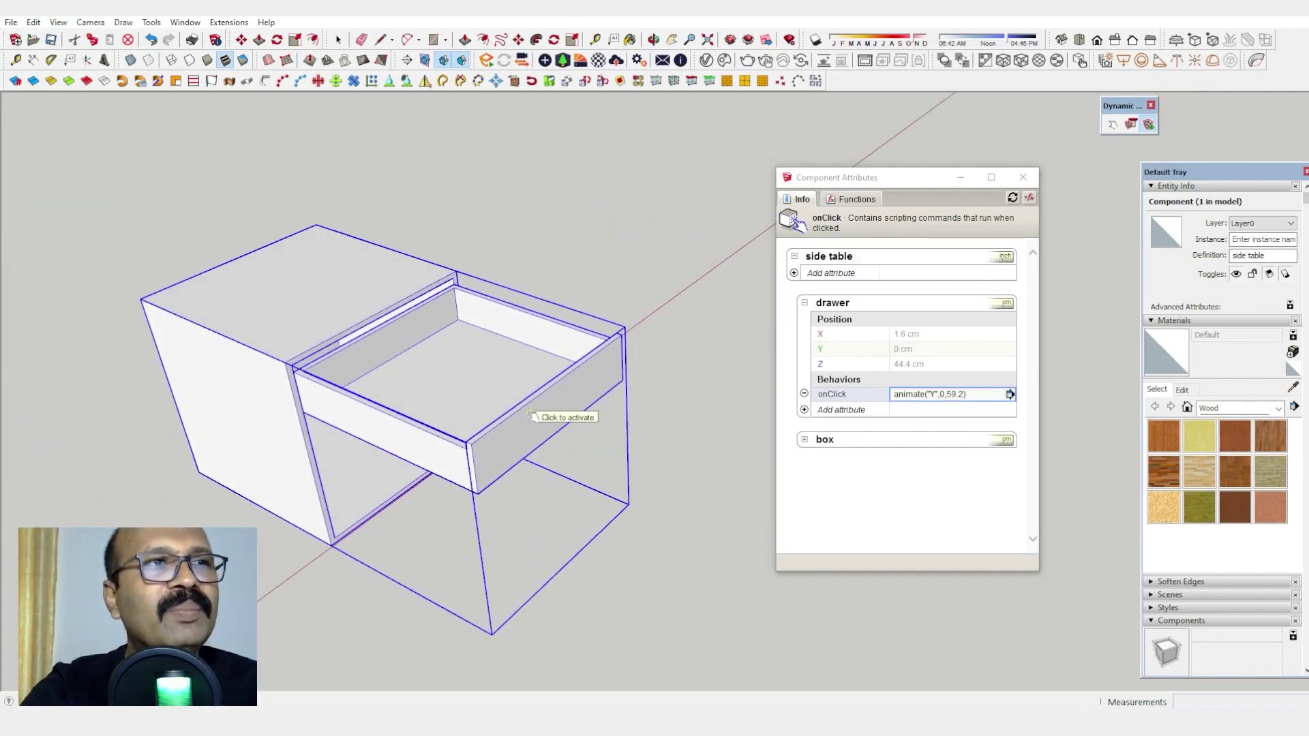
click(535, 415)
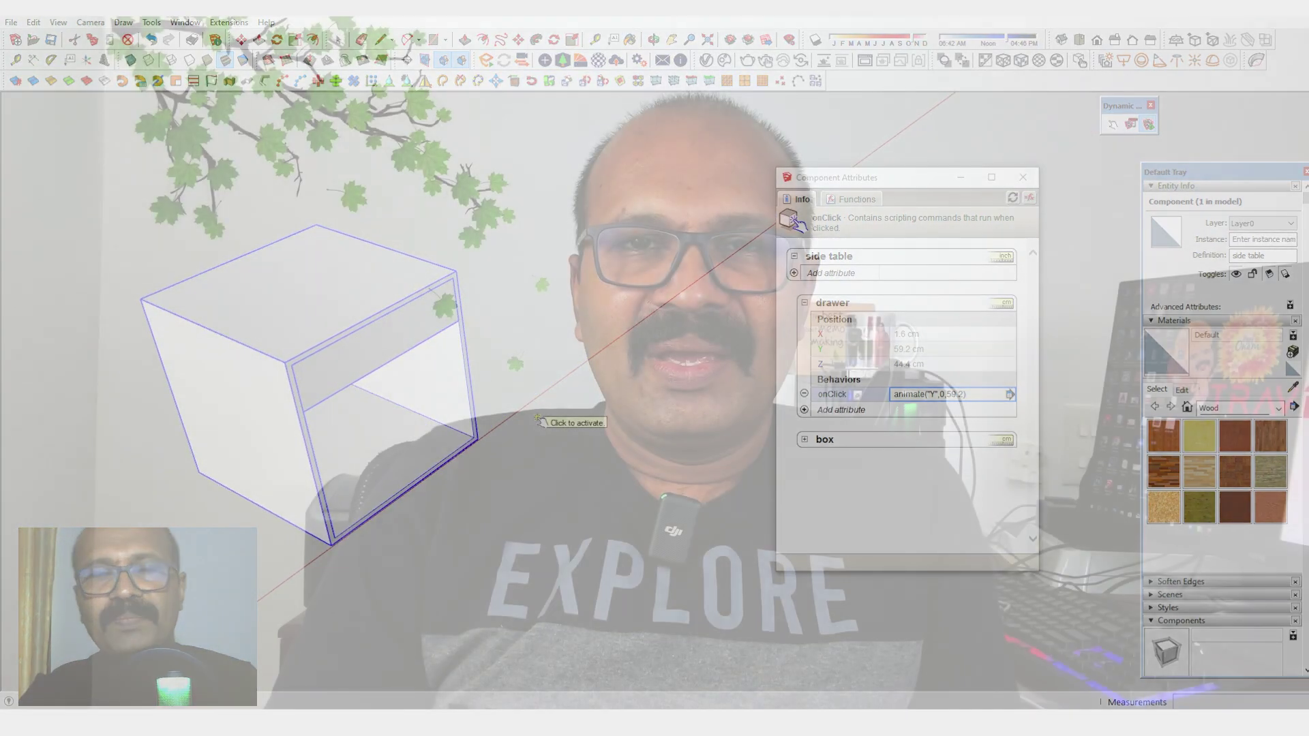